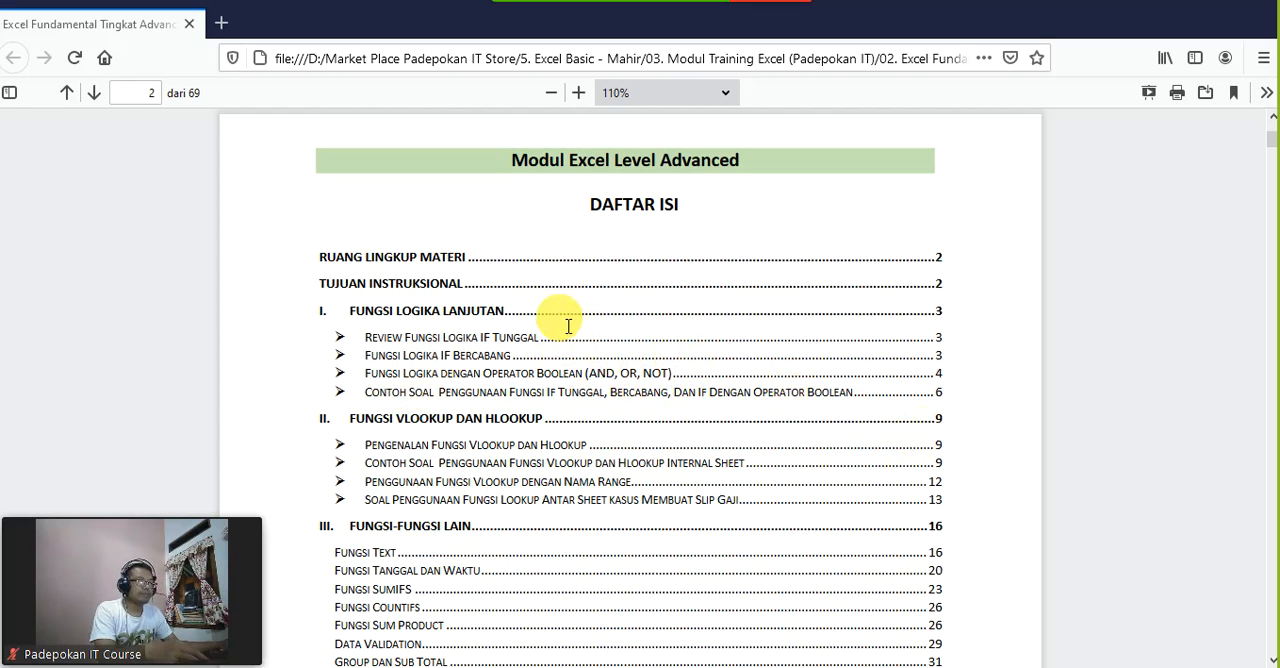
Step: Review the module's table of contents, scope of material and instructional objectives down to the advanced logic functions chapter
{"action": "scroll", "coordinate": [808, 446], "scroll_direction": "down", "scroll_amount": 5}
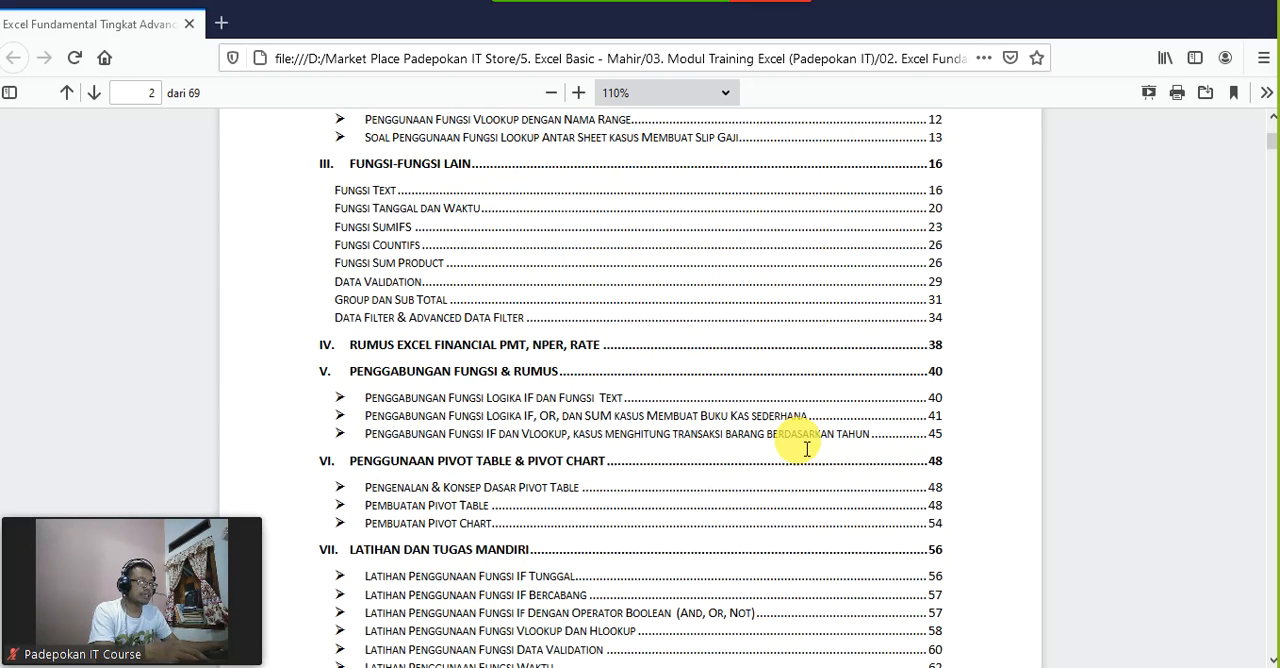
{"action": "scroll", "coordinate": [799, 446], "scroll_direction": "down", "scroll_amount": 6}
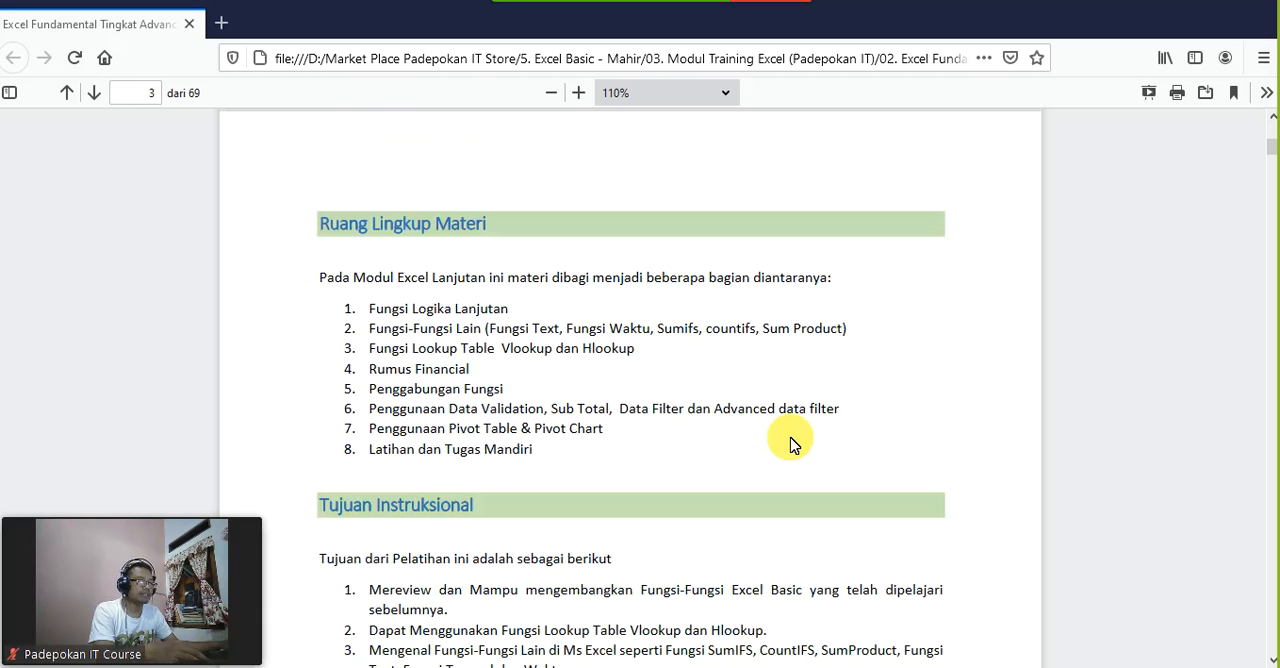
{"action": "scroll", "coordinate": [790, 446], "scroll_direction": "down", "scroll_amount": 5}
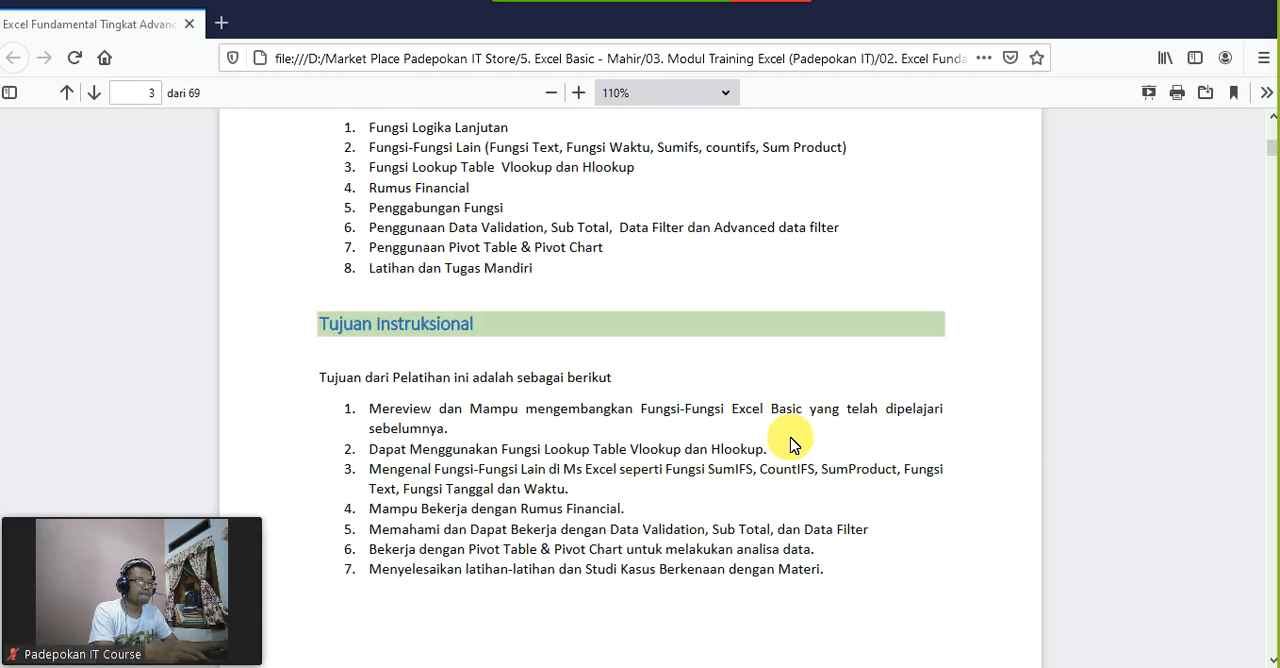
{"action": "scroll", "coordinate": [790, 446], "scroll_direction": "down", "scroll_amount": 10}
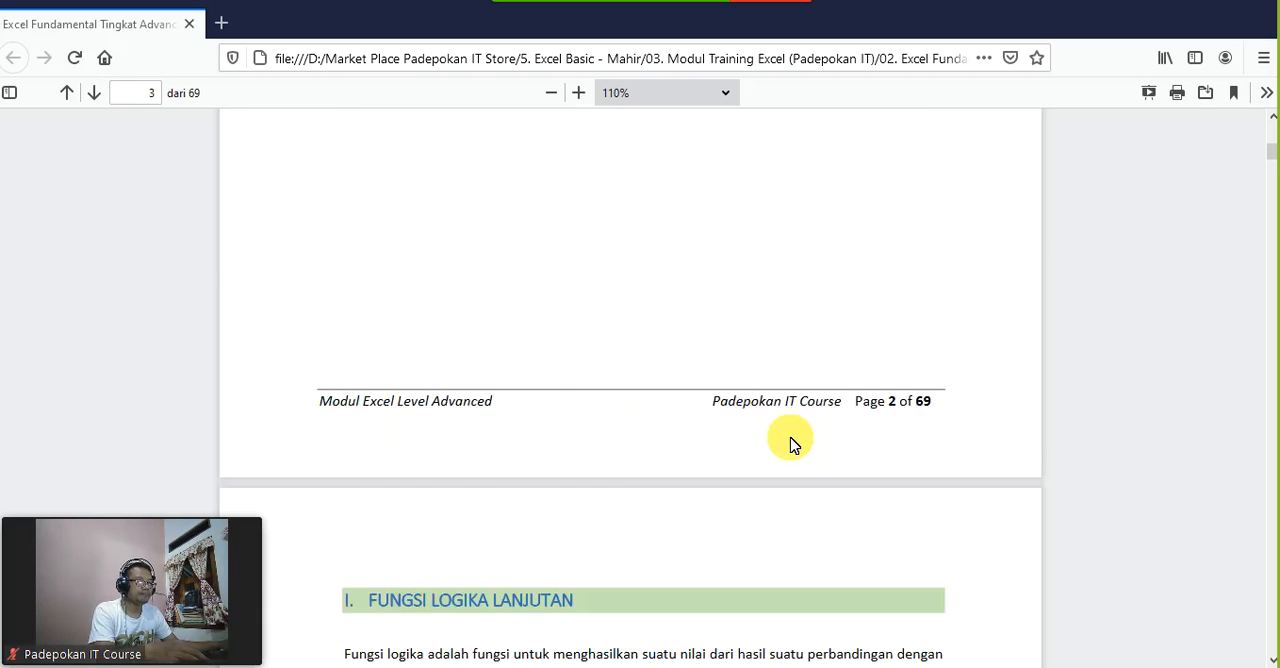
{"action": "scroll", "coordinate": [790, 446], "scroll_direction": "down", "scroll_amount": 1}
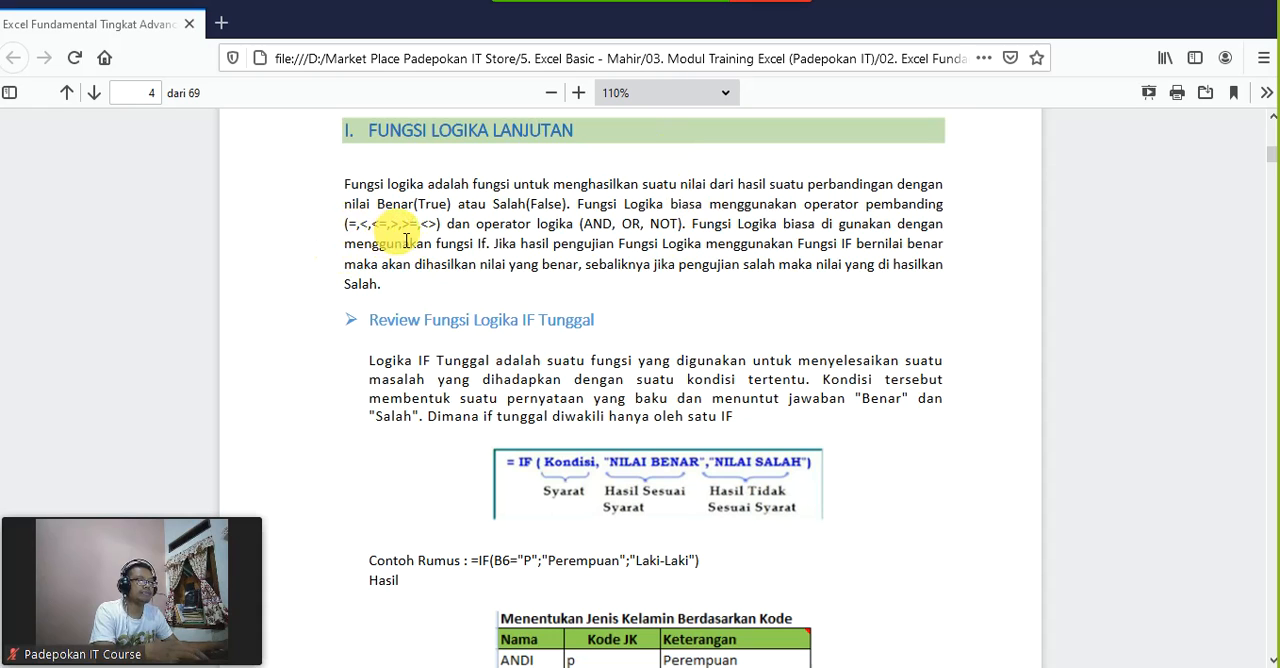
Step: Examine the comparison operators, the single IF syntax and its gender-code example formula in the logic functions chapter
{"action": "left_click_drag", "start_coordinate": [440, 228], "coordinate": [364, 232]}
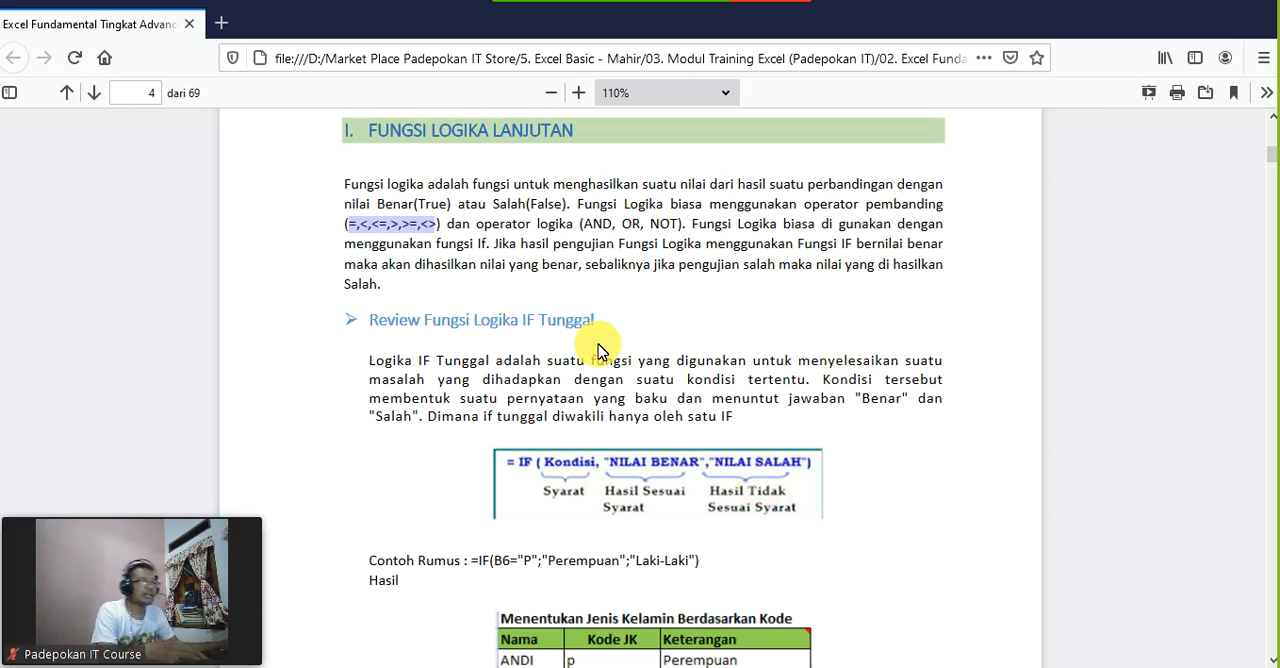
{"action": "scroll", "coordinate": [823, 340], "scroll_direction": "down", "scroll_amount": 3}
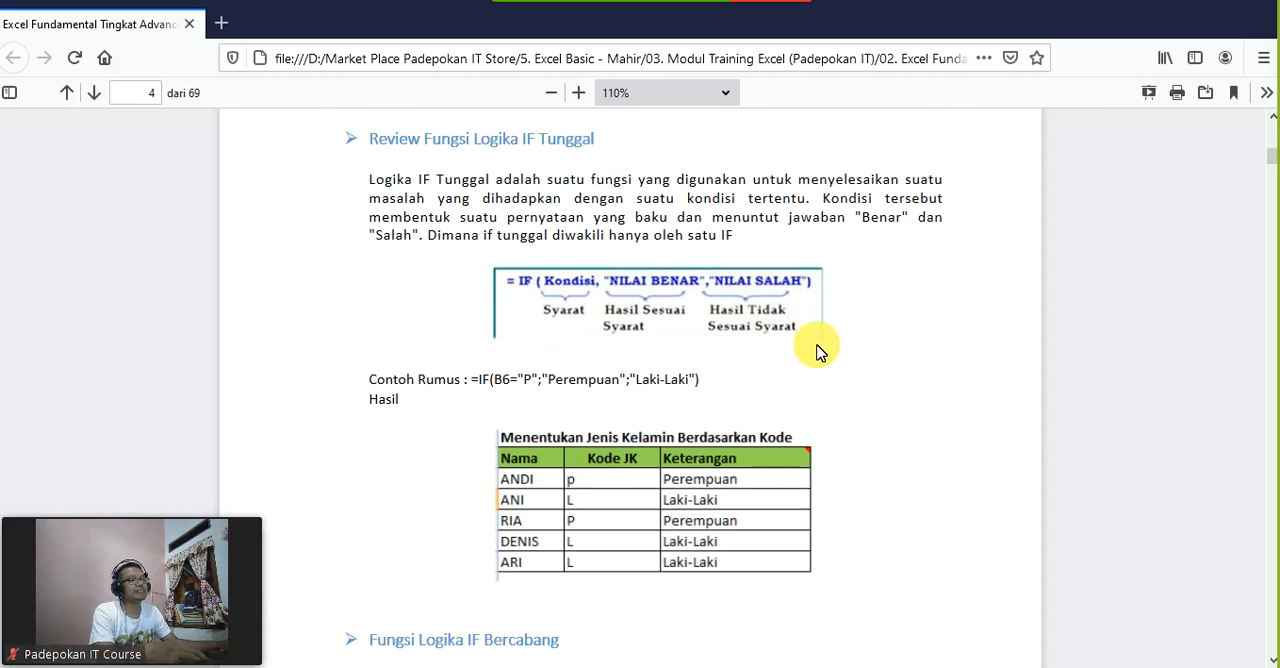
{"action": "scroll", "coordinate": [820, 349], "scroll_direction": "down", "scroll_amount": 3}
{"action": "scroll", "coordinate": [823, 349], "scroll_direction": "up", "scroll_amount": 3}
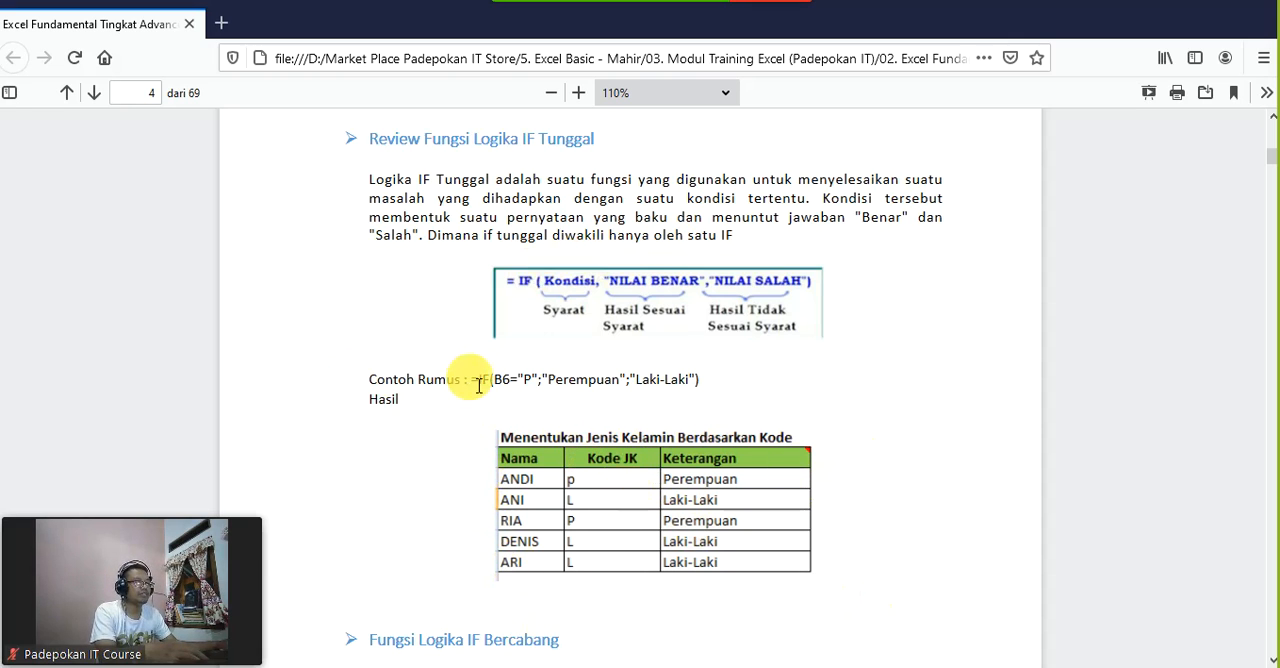
{"action": "left_click_drag", "start_coordinate": [483, 380], "coordinate": [735, 378]}
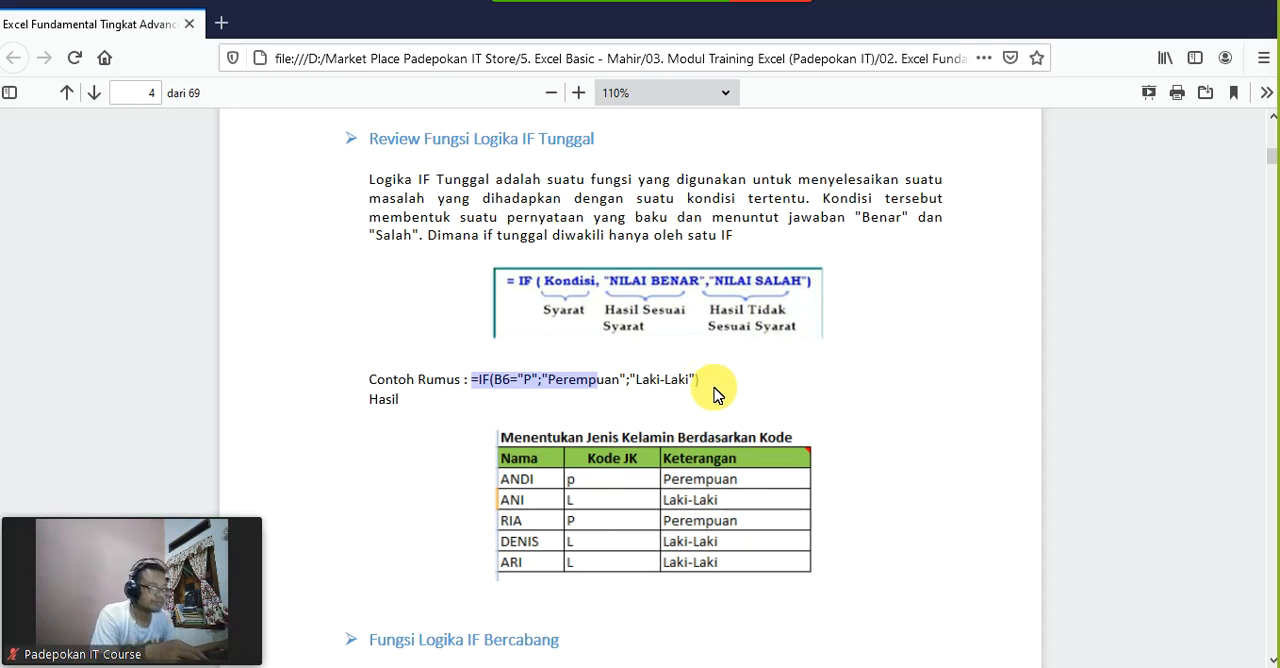
{"action": "left_click", "coordinate": [558, 391]}
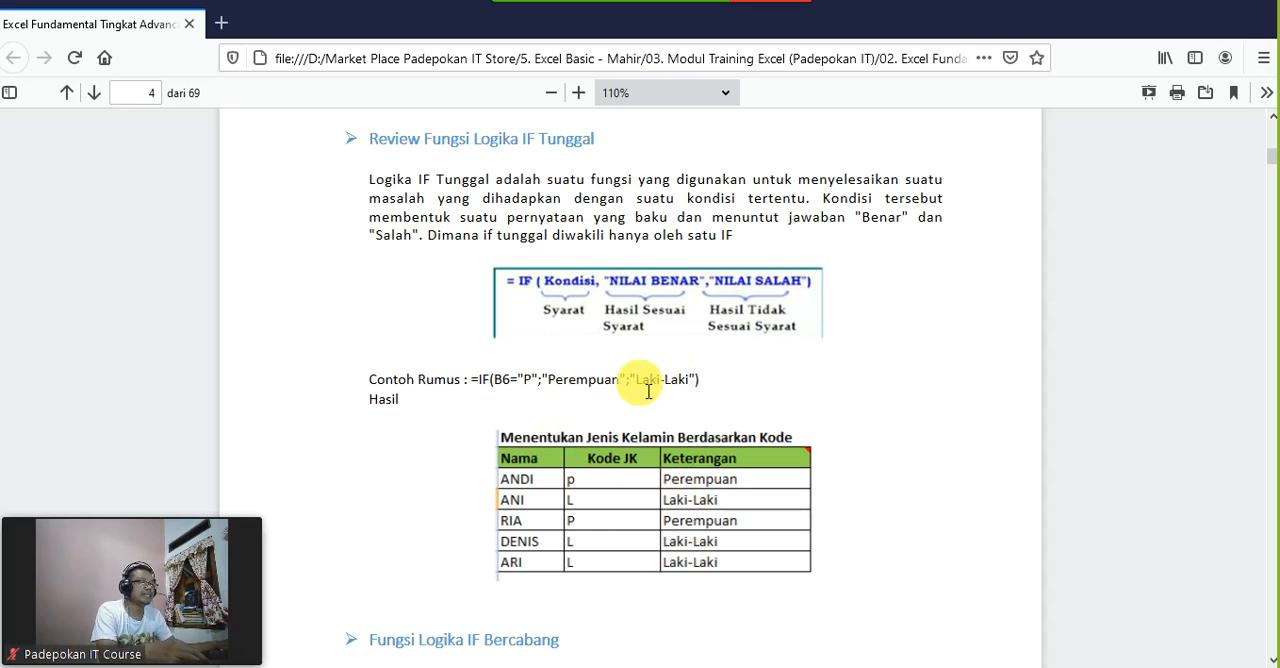
{"action": "left_click_drag", "start_coordinate": [636, 387], "coordinate": [690, 380]}
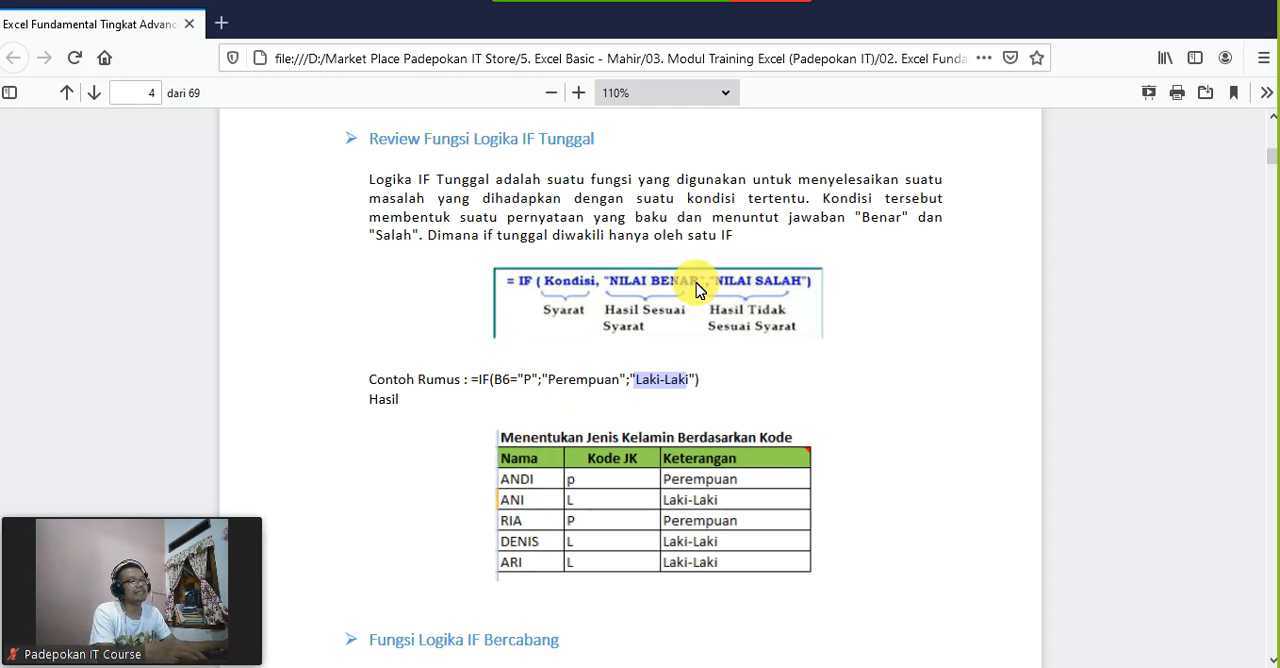
{"action": "scroll", "coordinate": [903, 449], "scroll_direction": "down", "scroll_amount": 2}
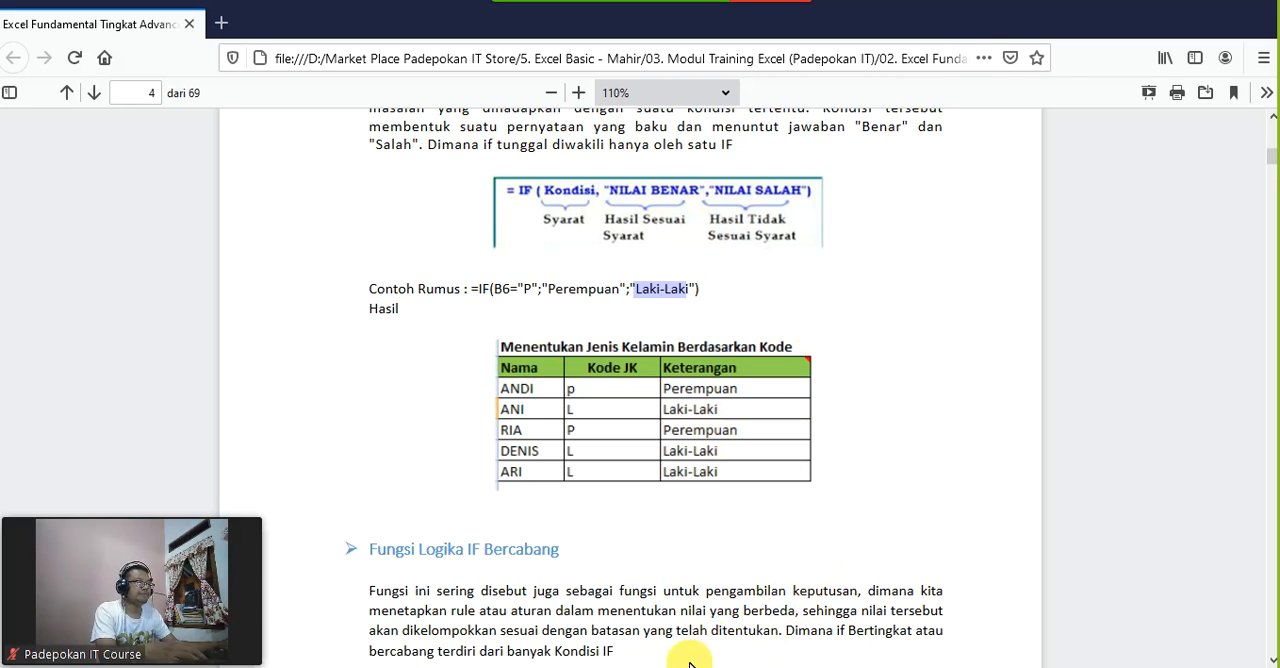
Step: Switch to the Excel workbook and clear the old nested IF formula from cell G4
{"action": "key", "text": "alt+Tab"}
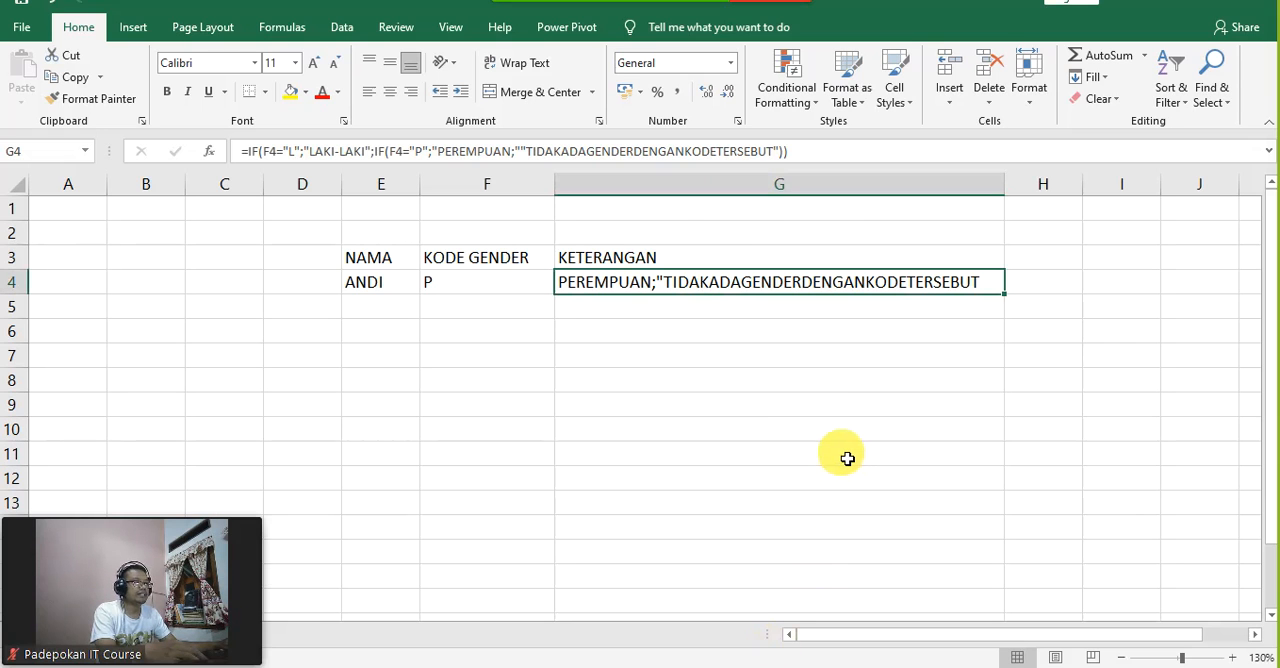
{"action": "left_click", "coordinate": [765, 455]}
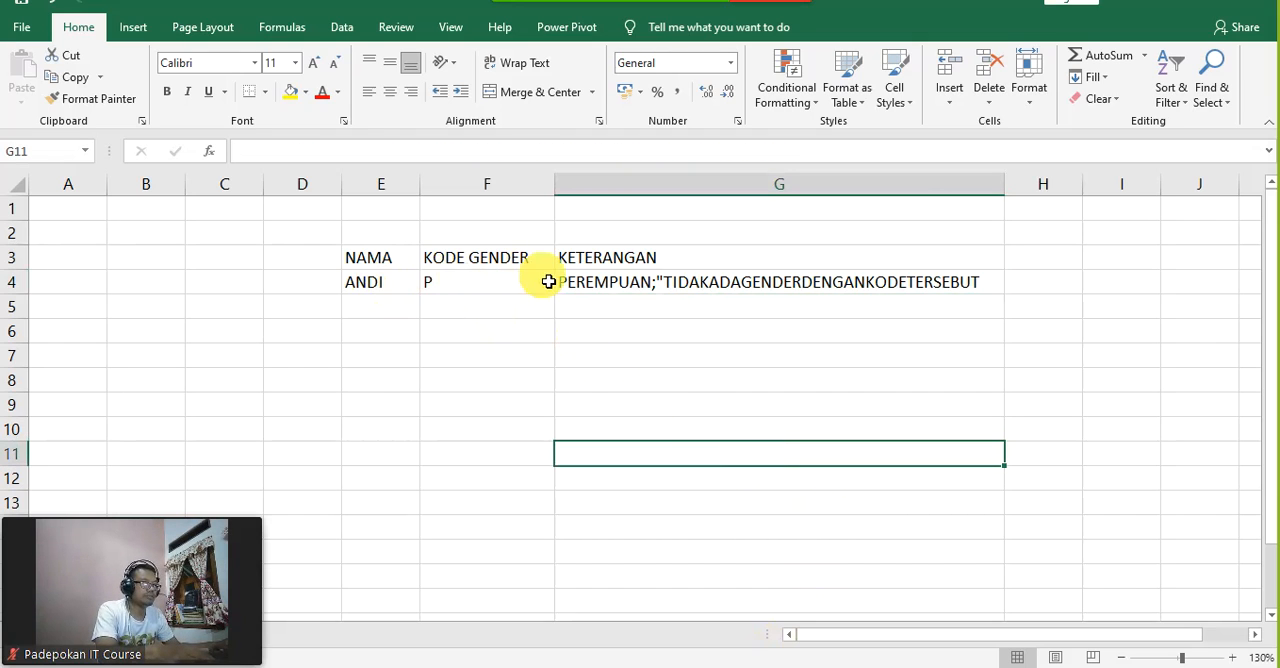
{"action": "left_click", "coordinate": [586, 284]}
{"action": "key", "text": "Delete"}
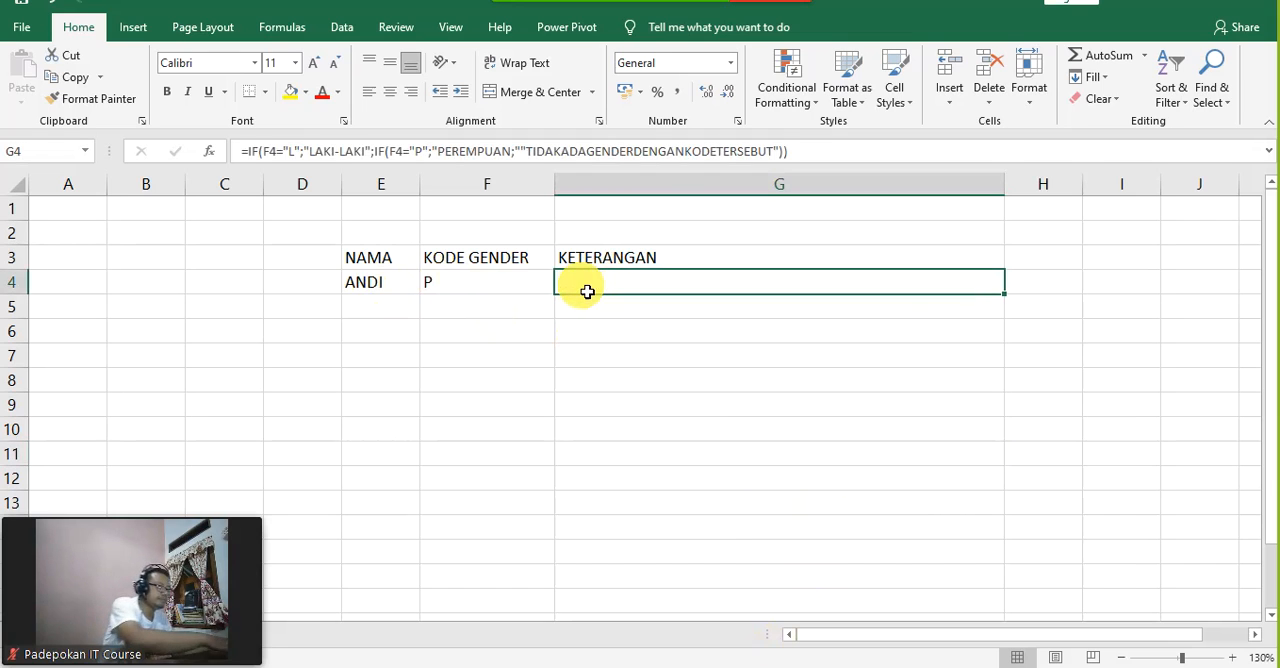
{"action": "left_click", "coordinate": [689, 383]}
Step: Add two people's first names in E5 and E6, with gender code P in F5 and L in F6
{"action": "left_click", "coordinate": [380, 305]}
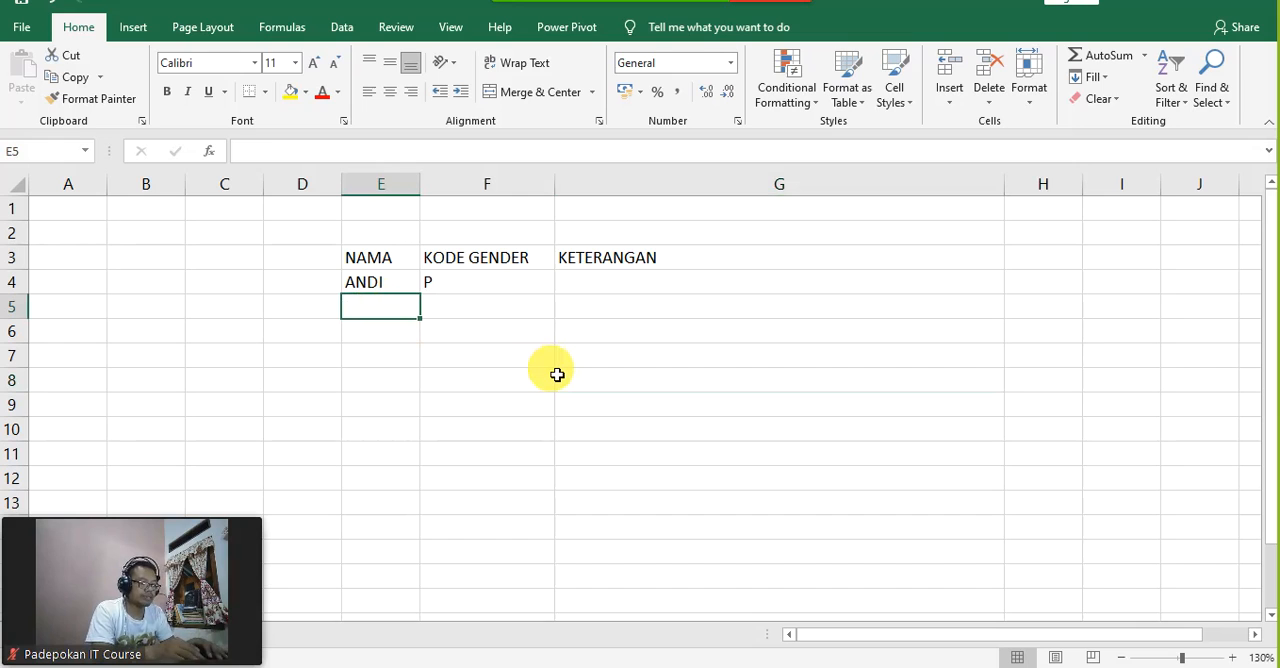
{"action": "type", "text": "NINA"}
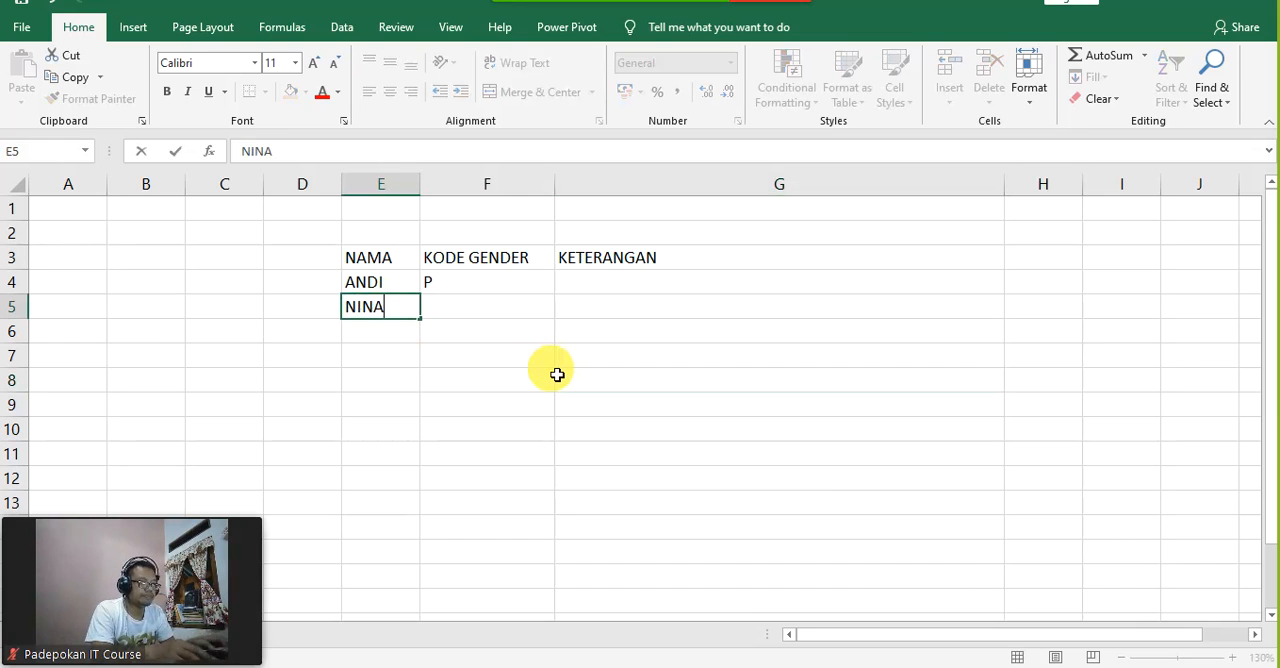
{"action": "key", "text": "Tab"}
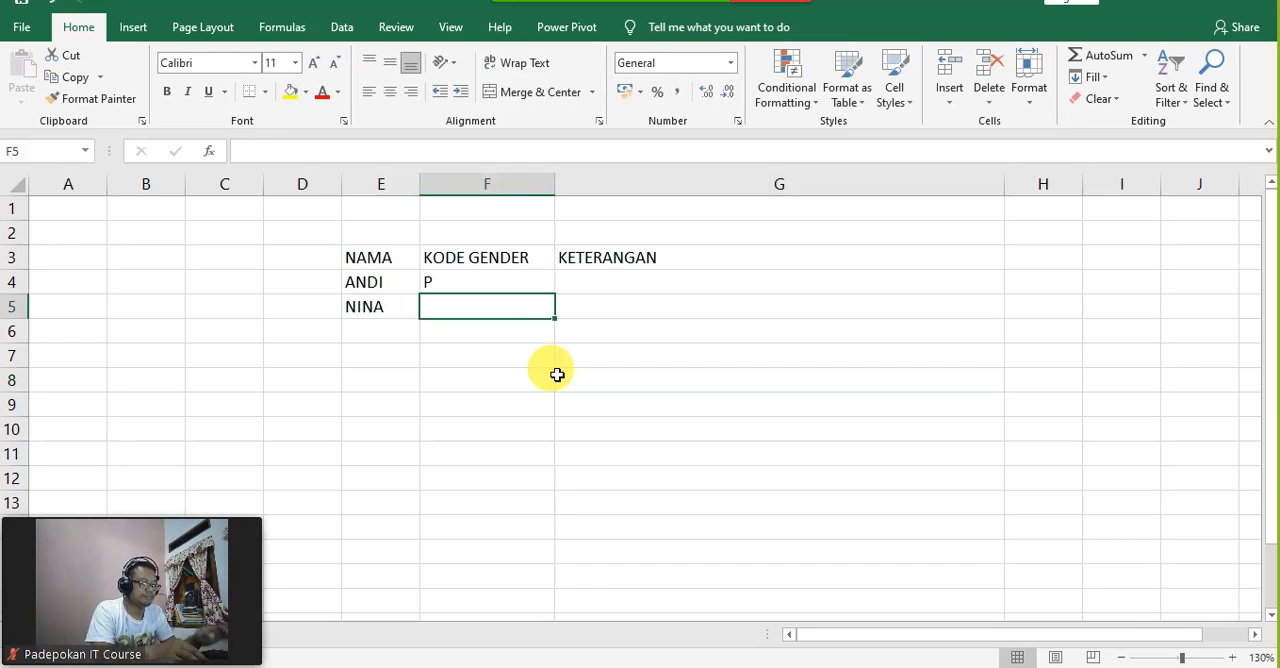
{"action": "type", "text": "P"}
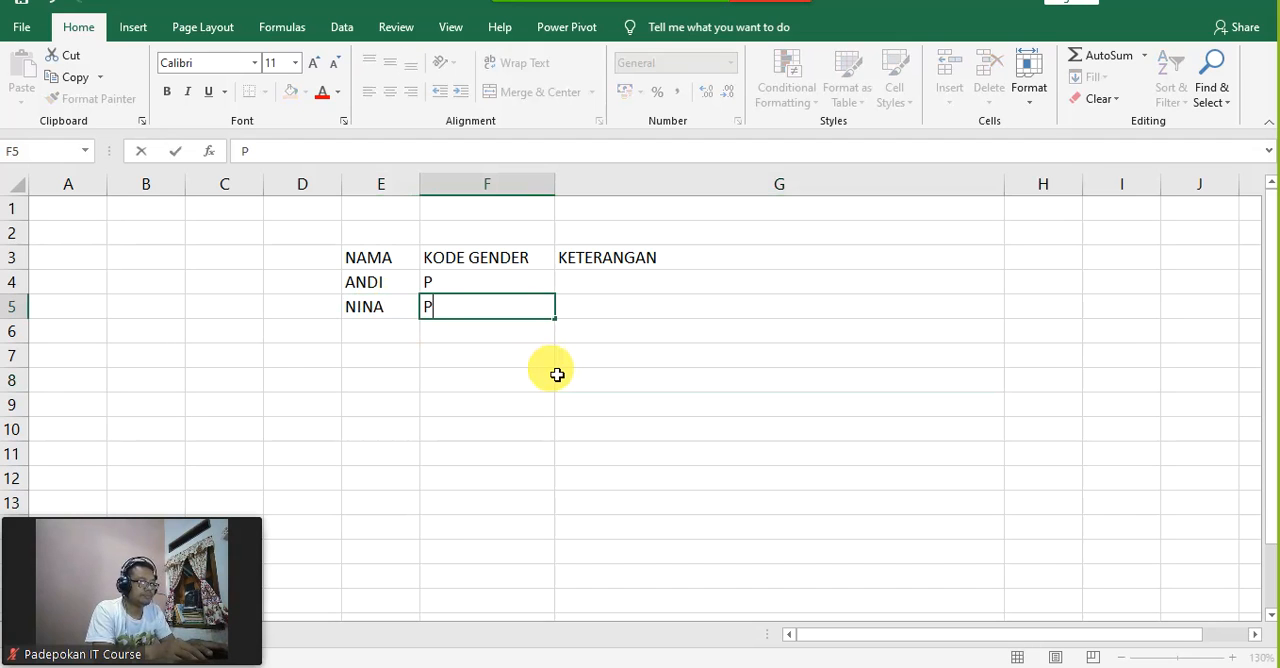
{"action": "key", "text": "Return"}
{"action": "key", "text": "Left"}
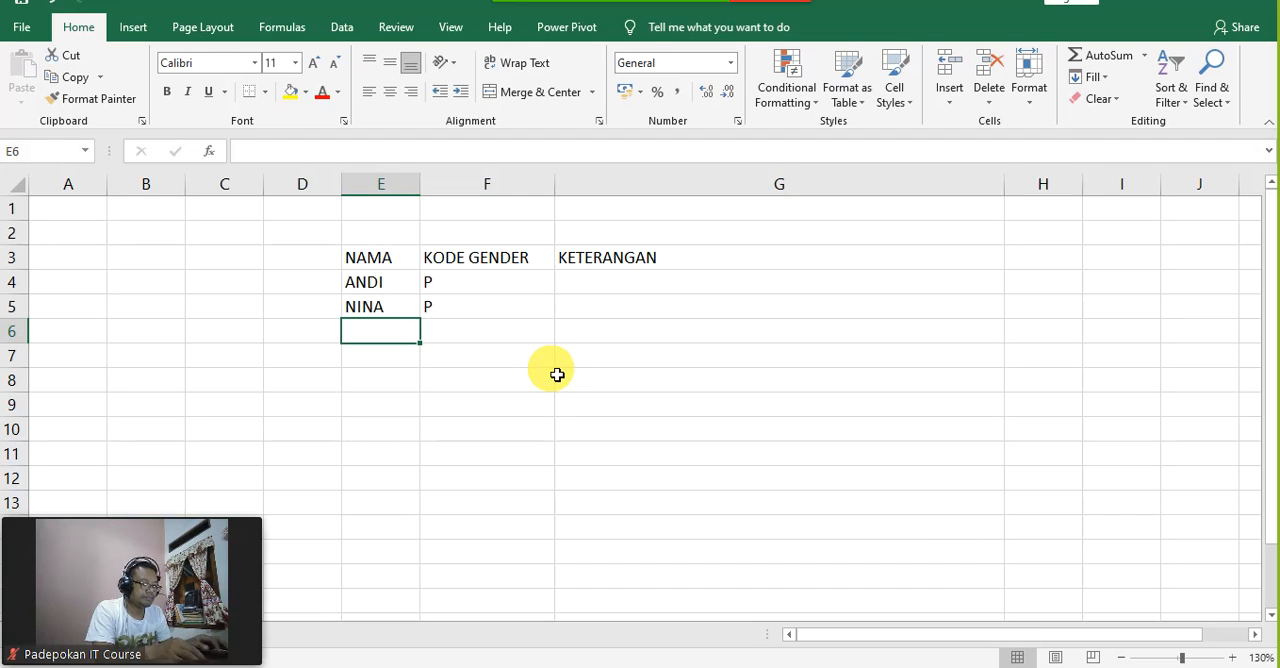
{"action": "type", "text": "BUDI"}
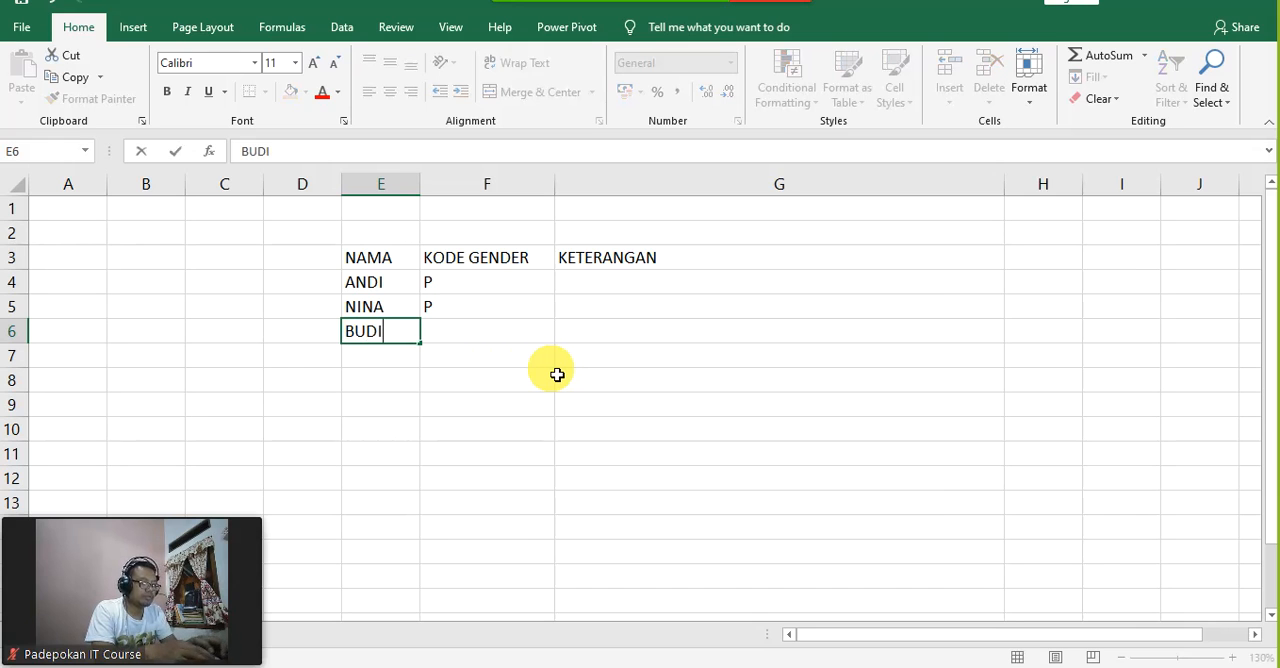
{"action": "key", "text": "Tab"}
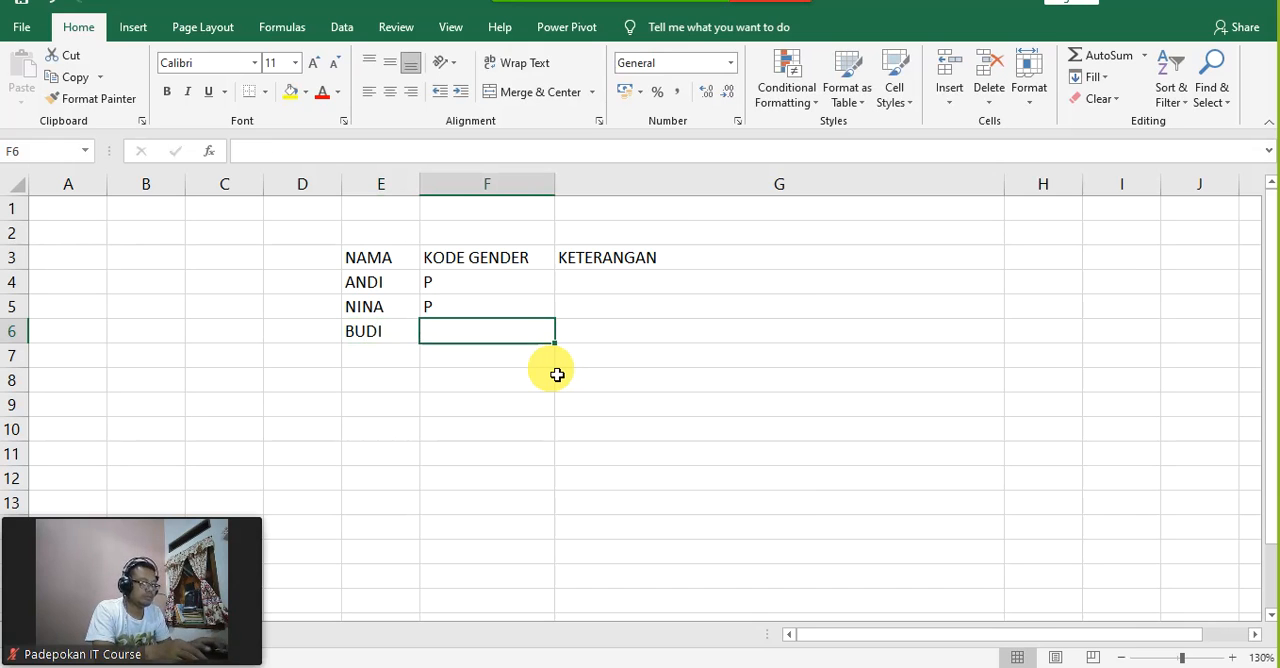
{"action": "key", "text": "Tab"}
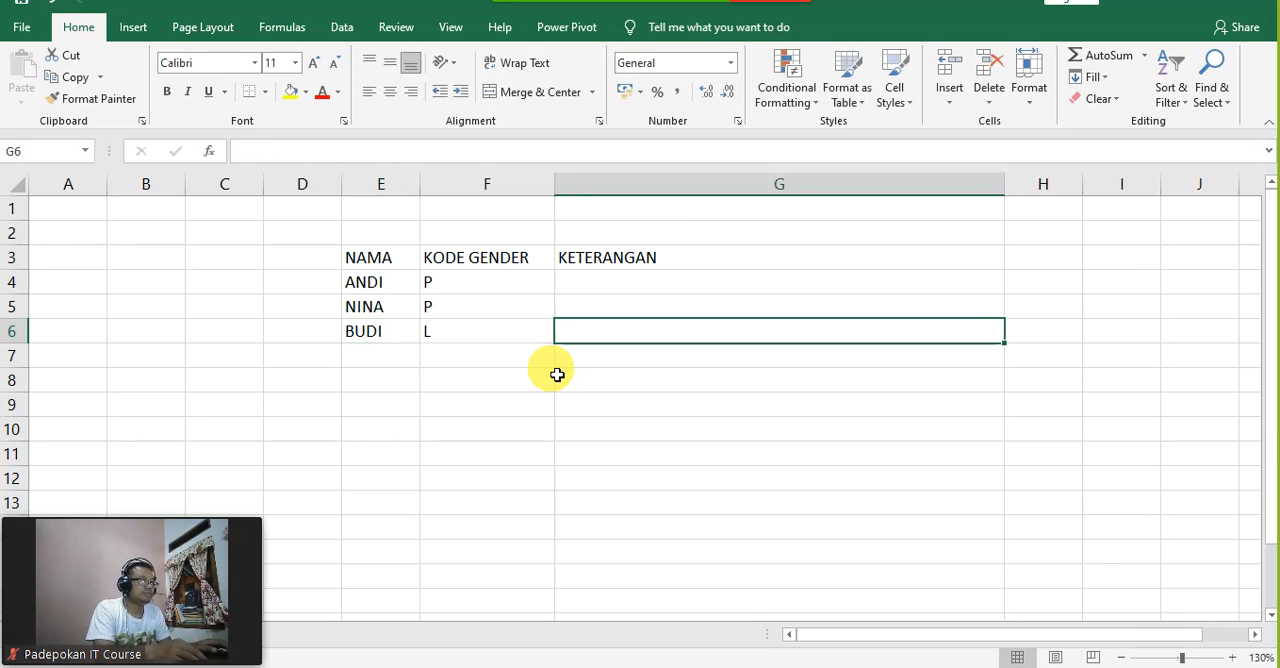
Step: Apply All Borders to the table range E3:G6
{"action": "left_click", "coordinate": [511, 376]}
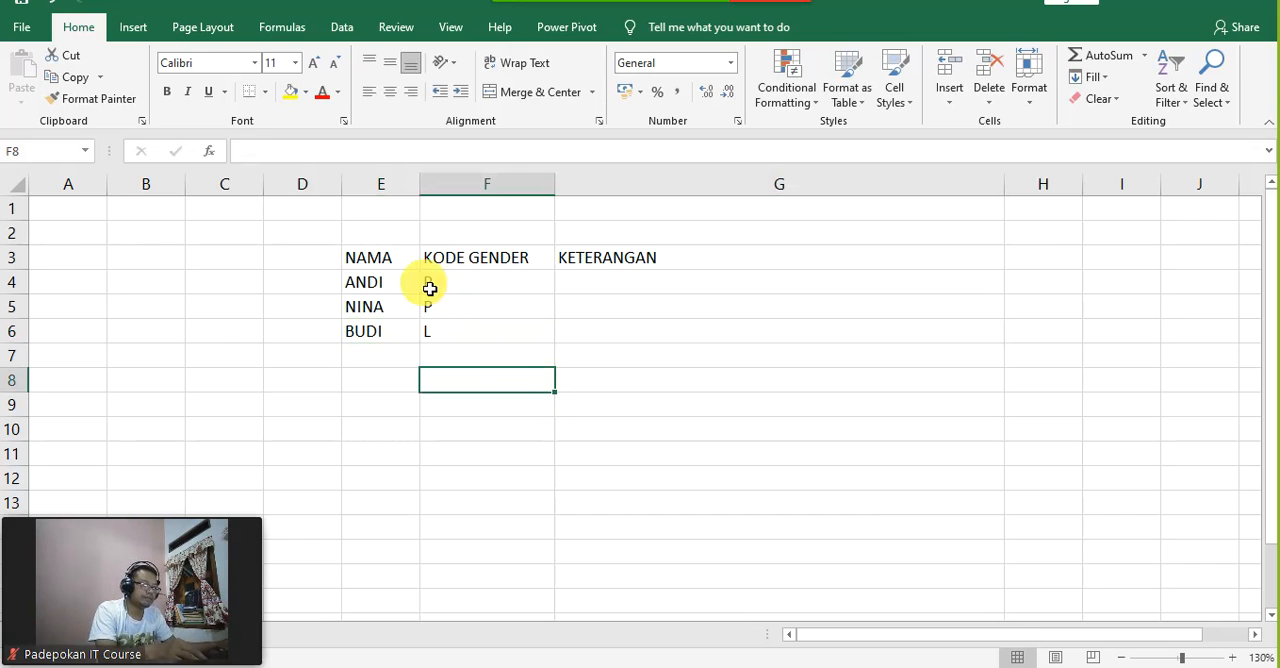
{"action": "left_click_drag", "start_coordinate": [395, 262], "coordinate": [607, 332]}
{"action": "left_click", "coordinate": [266, 92]}
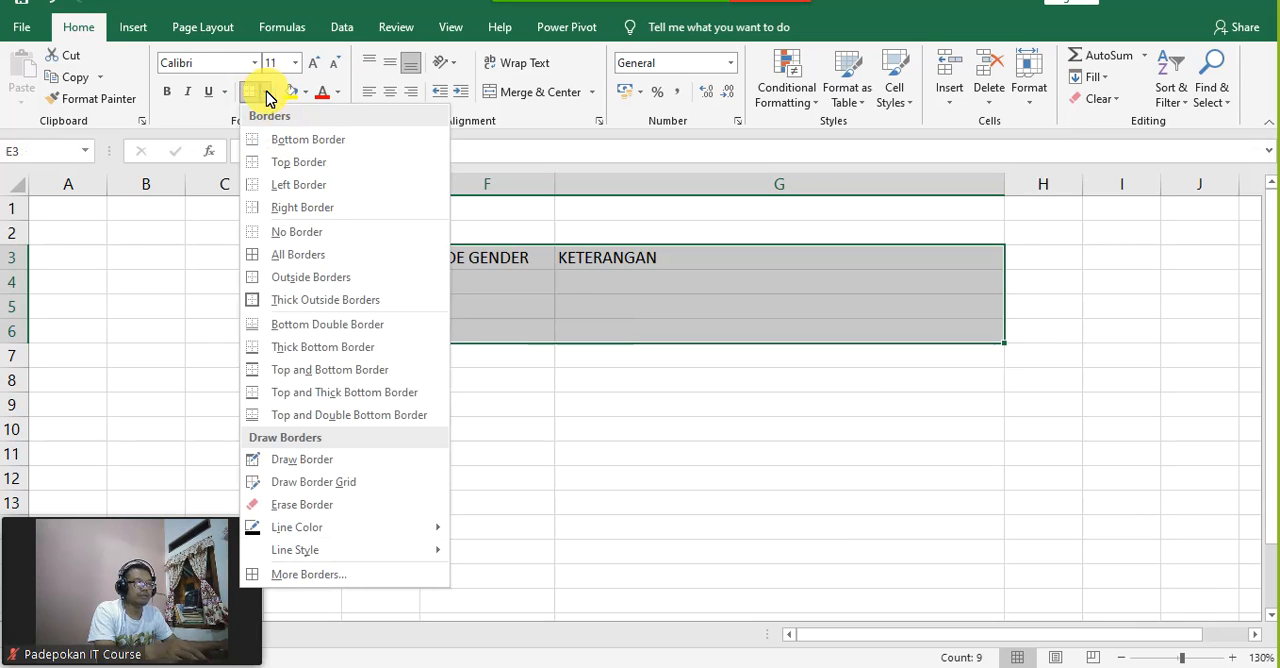
{"action": "left_click", "coordinate": [297, 256]}
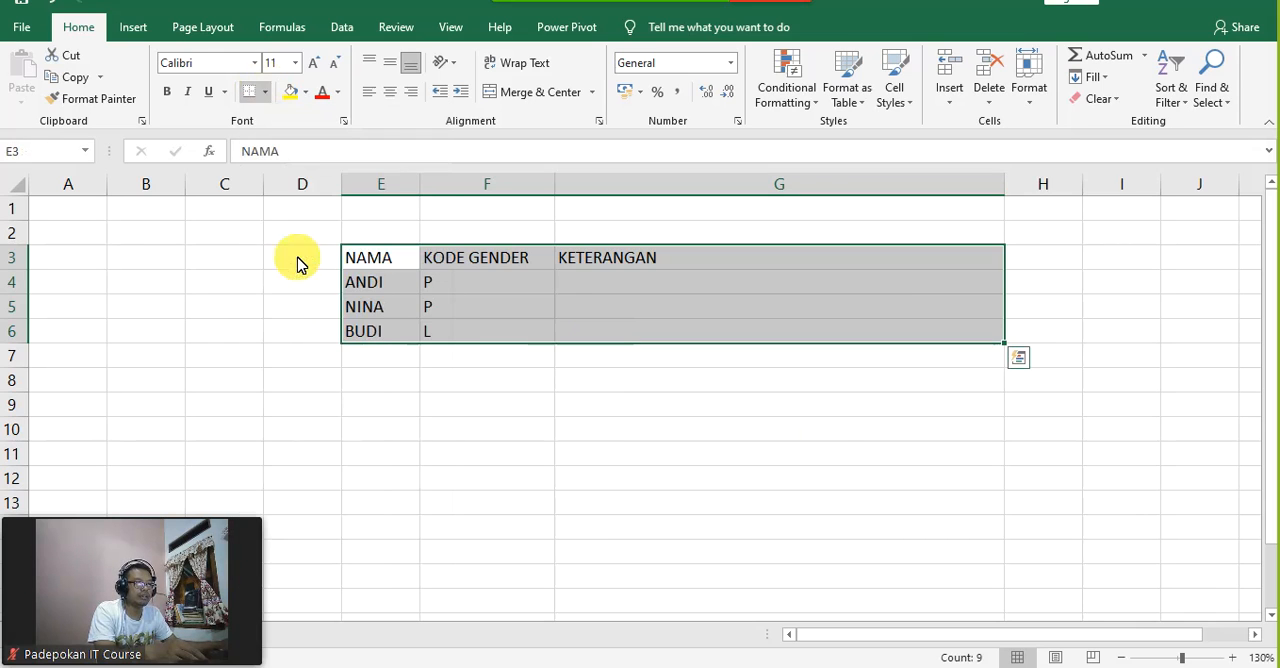
{"action": "left_click", "coordinate": [831, 454]}
Step: Fill the header cells E3:G3 with yellow
{"action": "left_click", "coordinate": [398, 260]}
{"action": "left_click_drag", "start_coordinate": [529, 284], "coordinate": [708, 266]}
{"action": "left_click", "coordinate": [298, 98]}
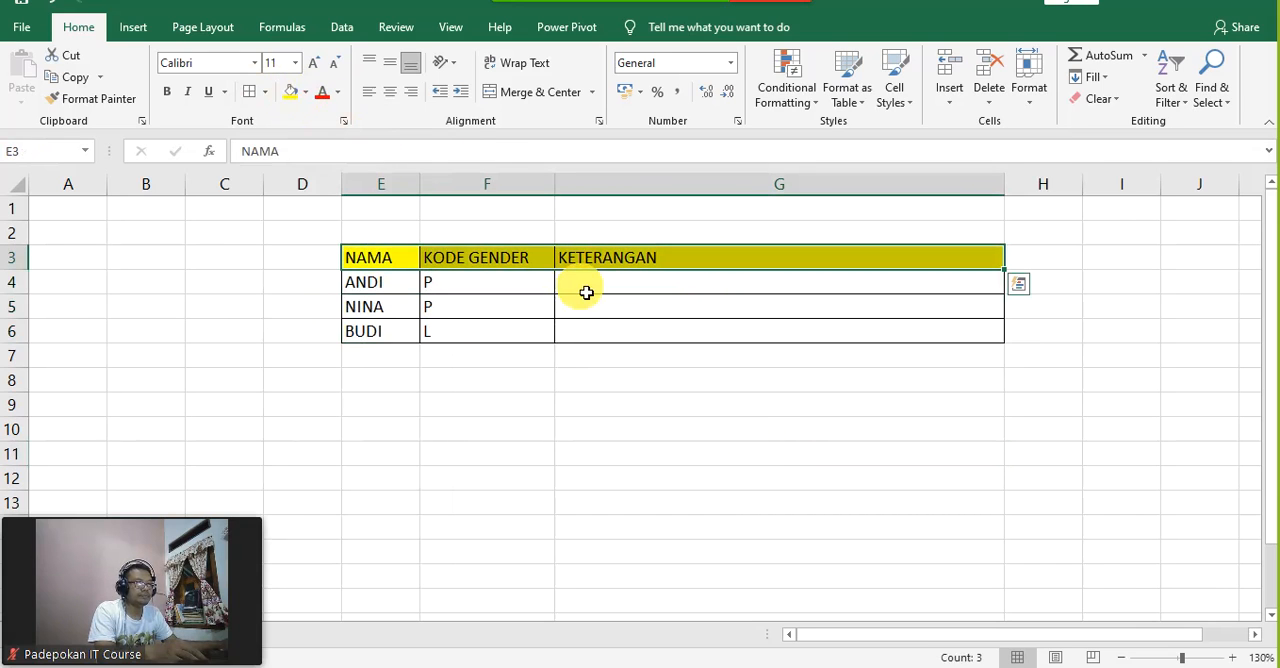
{"action": "left_click", "coordinate": [780, 457]}
Step: Enter the formula =IF(F4="P";"PEREMPUAN";"LAKI-LAKI") in cell G4
{"action": "left_click", "coordinate": [634, 290]}
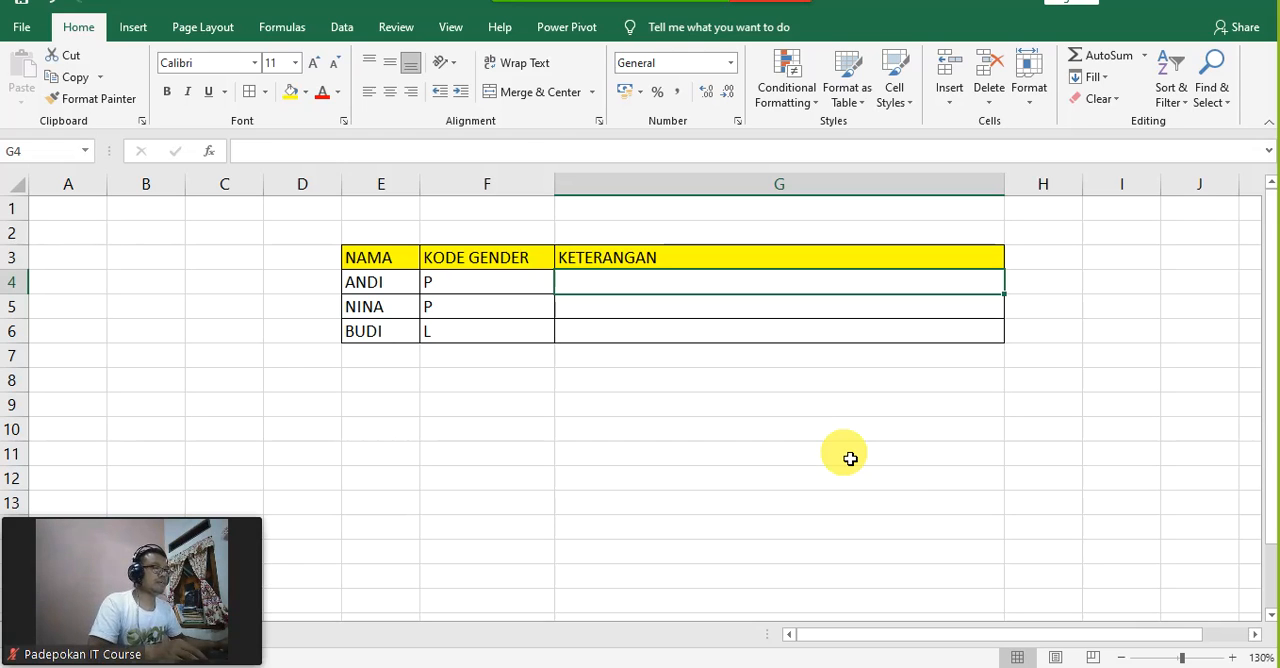
{"action": "type", "text": "="}
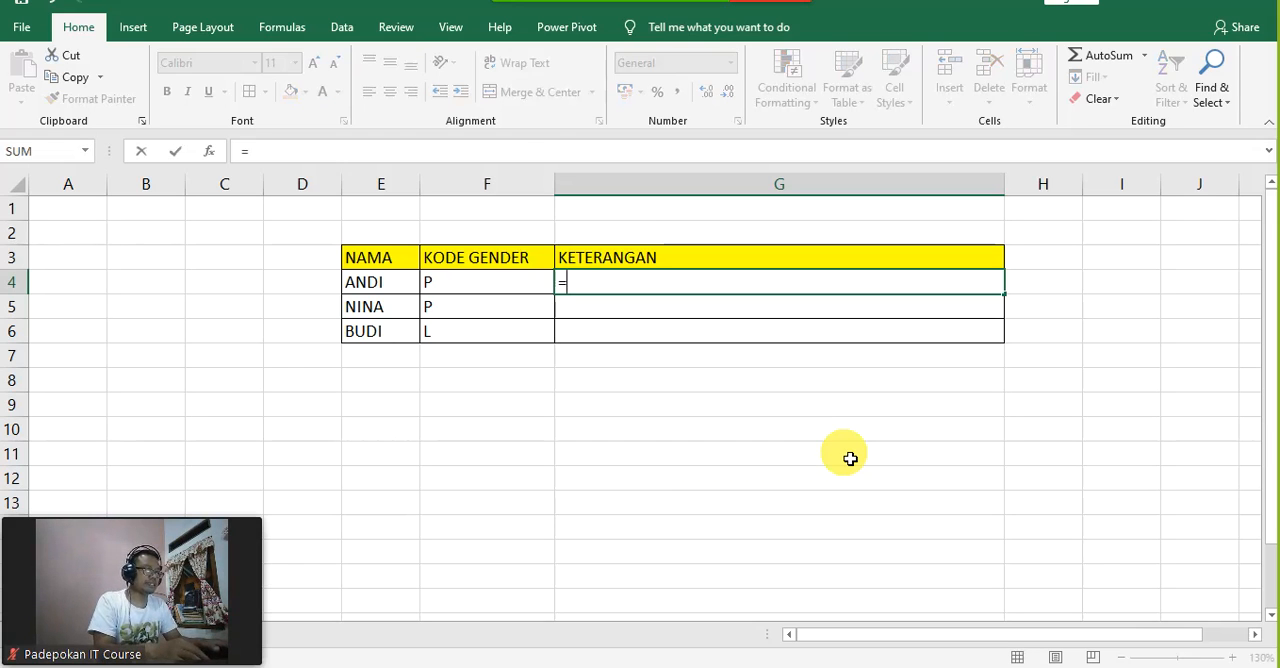
{"action": "type", "text": "IF"}
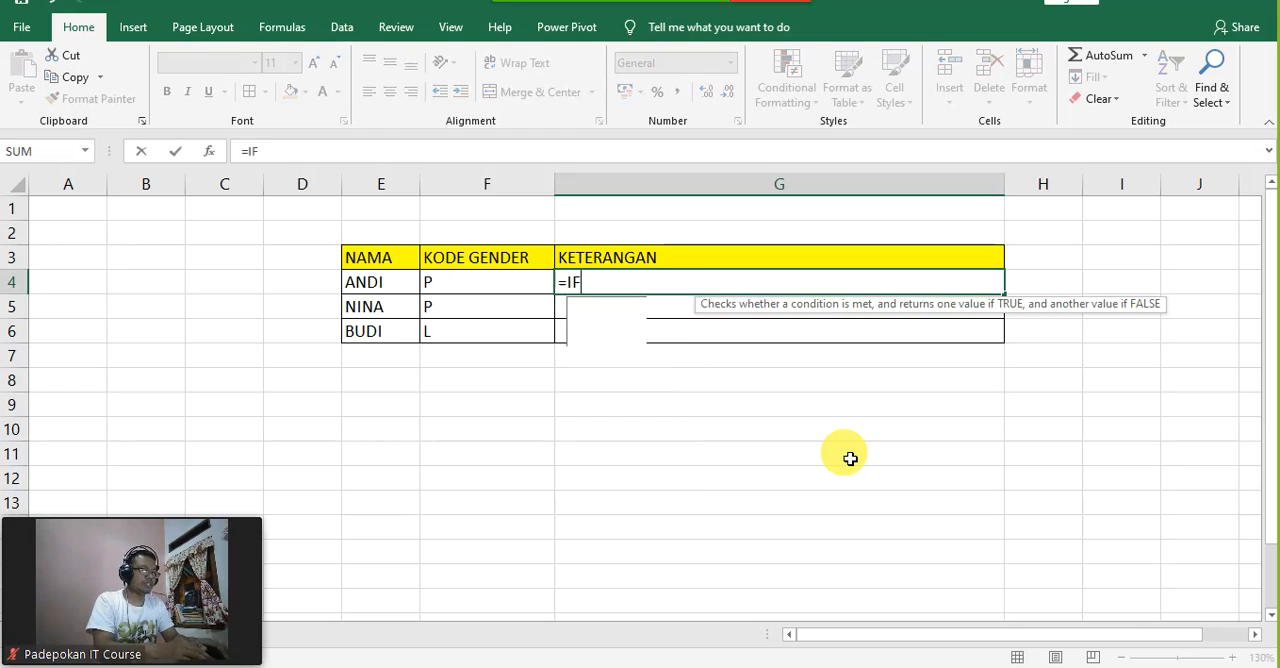
{"action": "type", "text": "("}
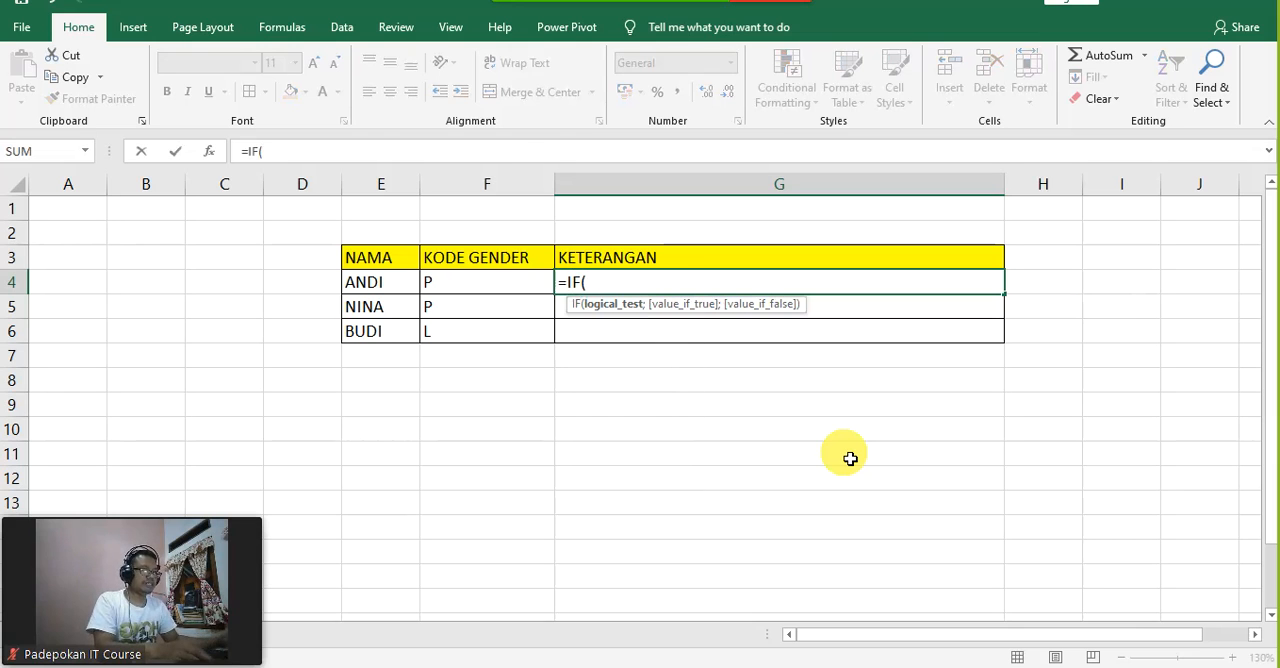
{"action": "left_click", "coordinate": [483, 291]}
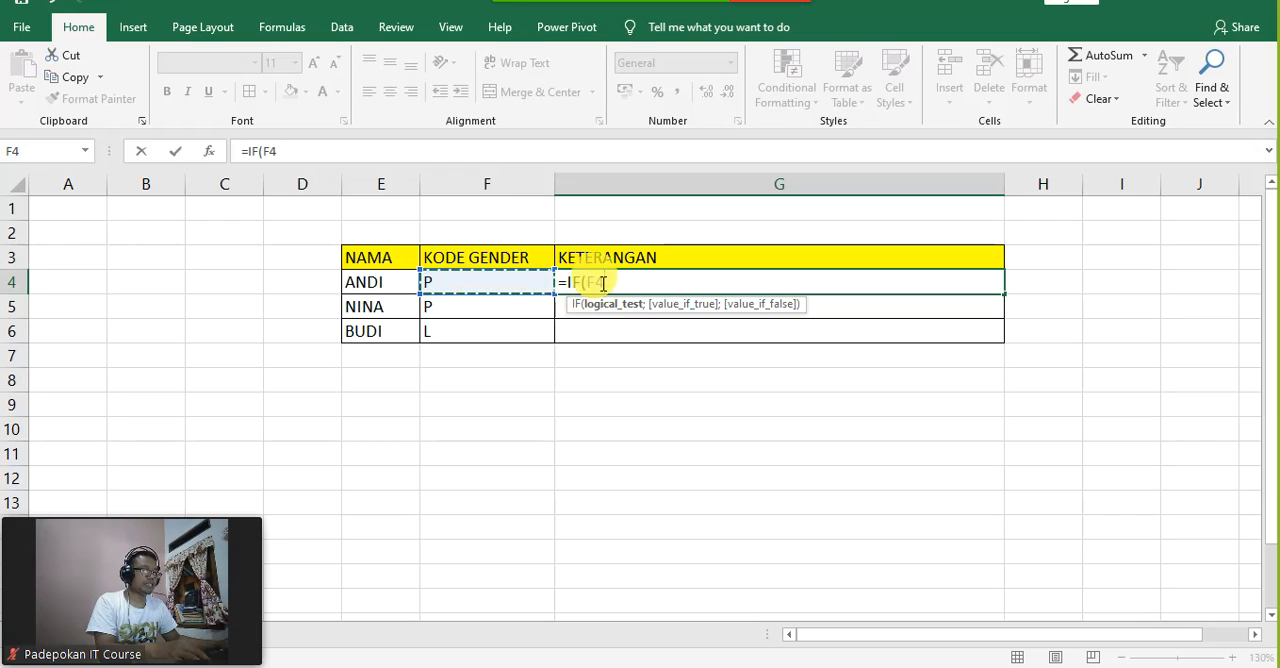
{"action": "type", "text": "=\"P\";\"PEREMPUAN"}
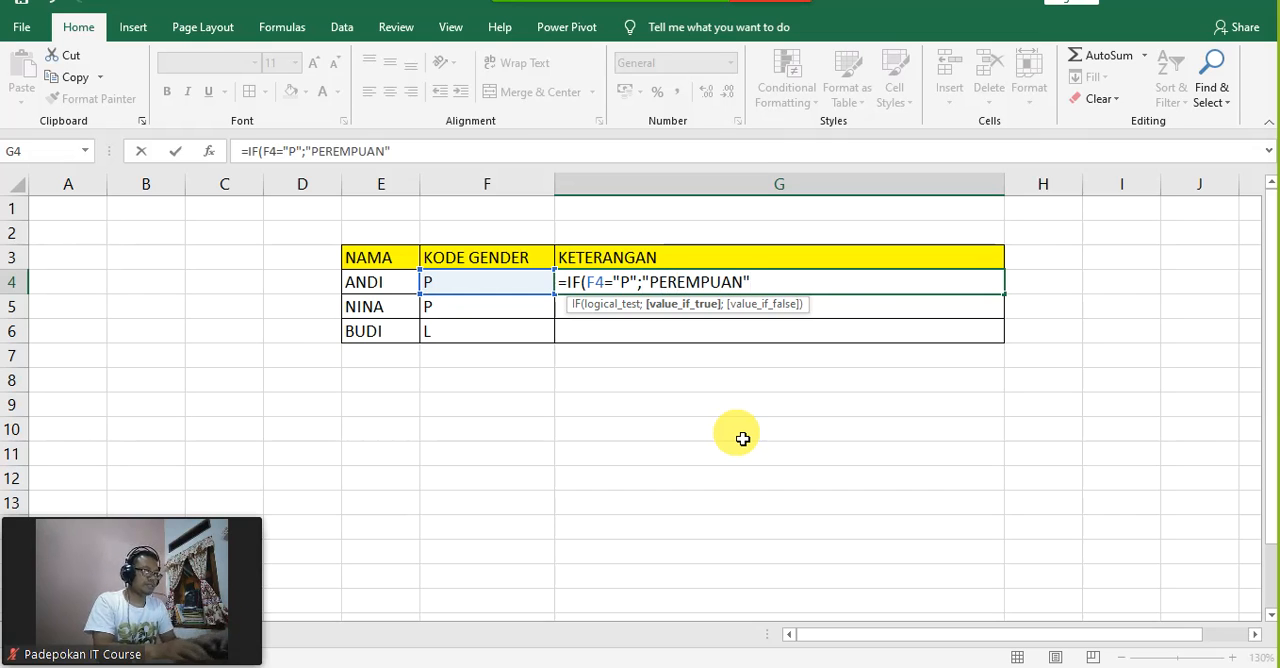
{"action": "type", "text": ";\"LAKI-LAKI"}
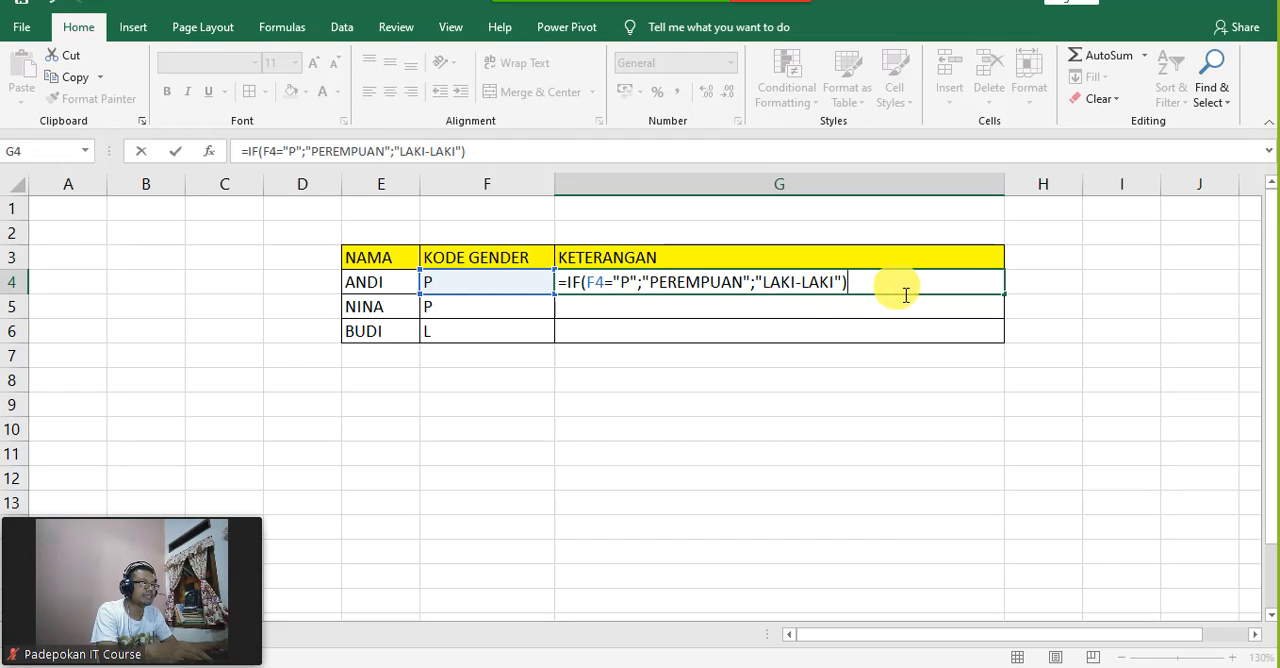
{"action": "key", "text": "Return"}
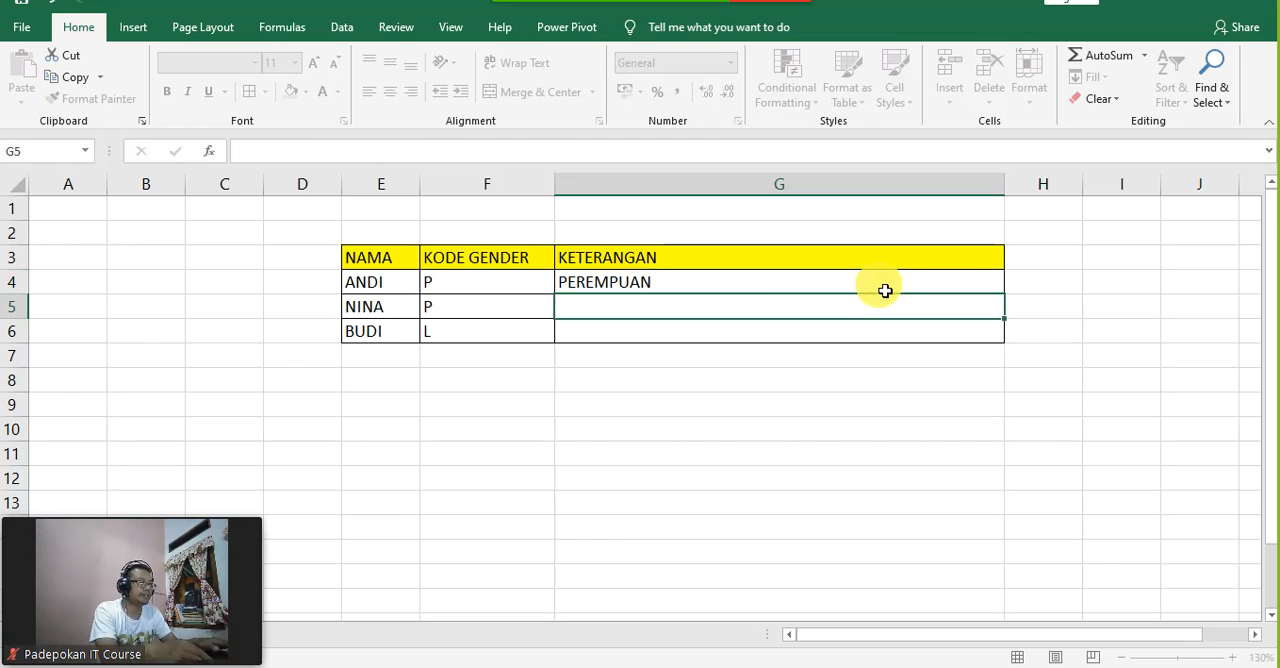
Step: Change the gender code in F4 to L and check the formula's description in G4
{"action": "left_click", "coordinate": [885, 291]}
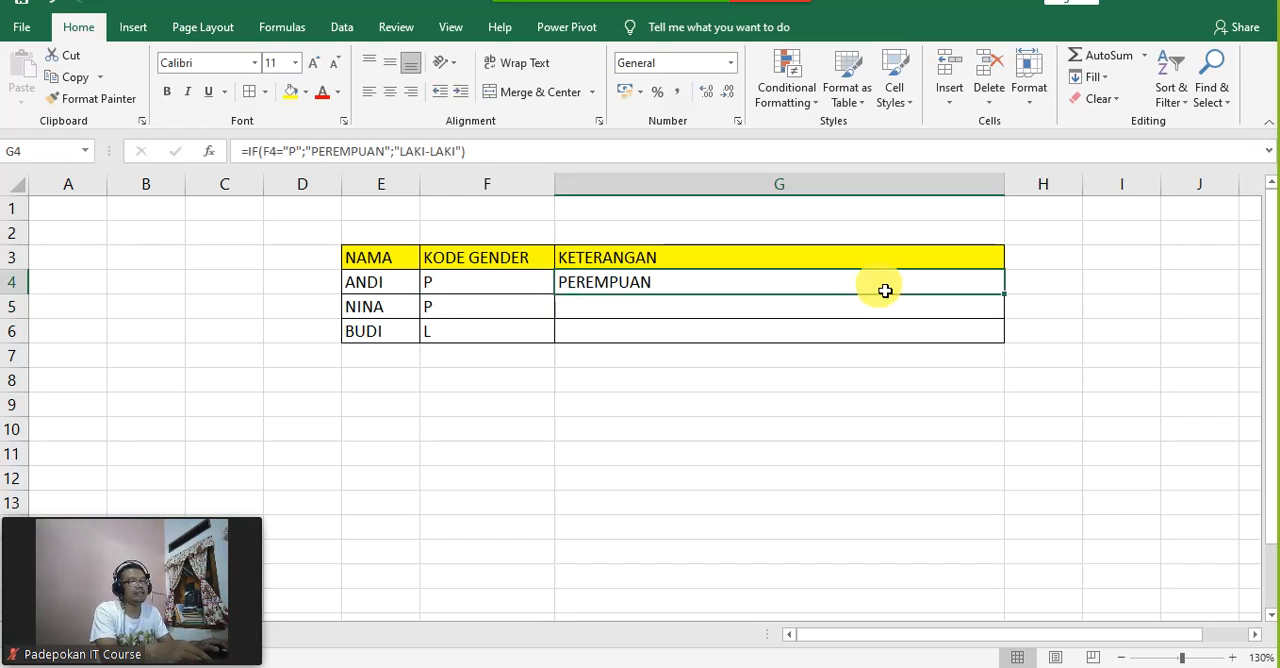
{"action": "key", "text": "Left"}
{"action": "key", "text": "Left"}
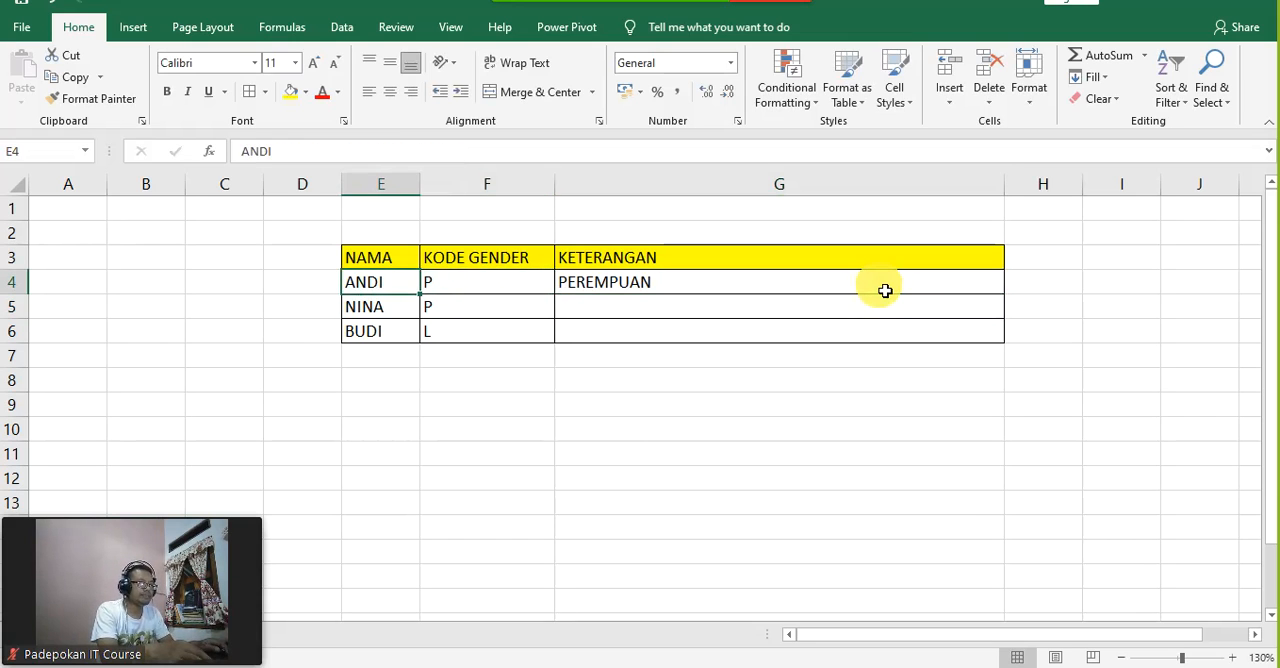
{"action": "key", "text": "Right"}
{"action": "key", "text": "Right"}
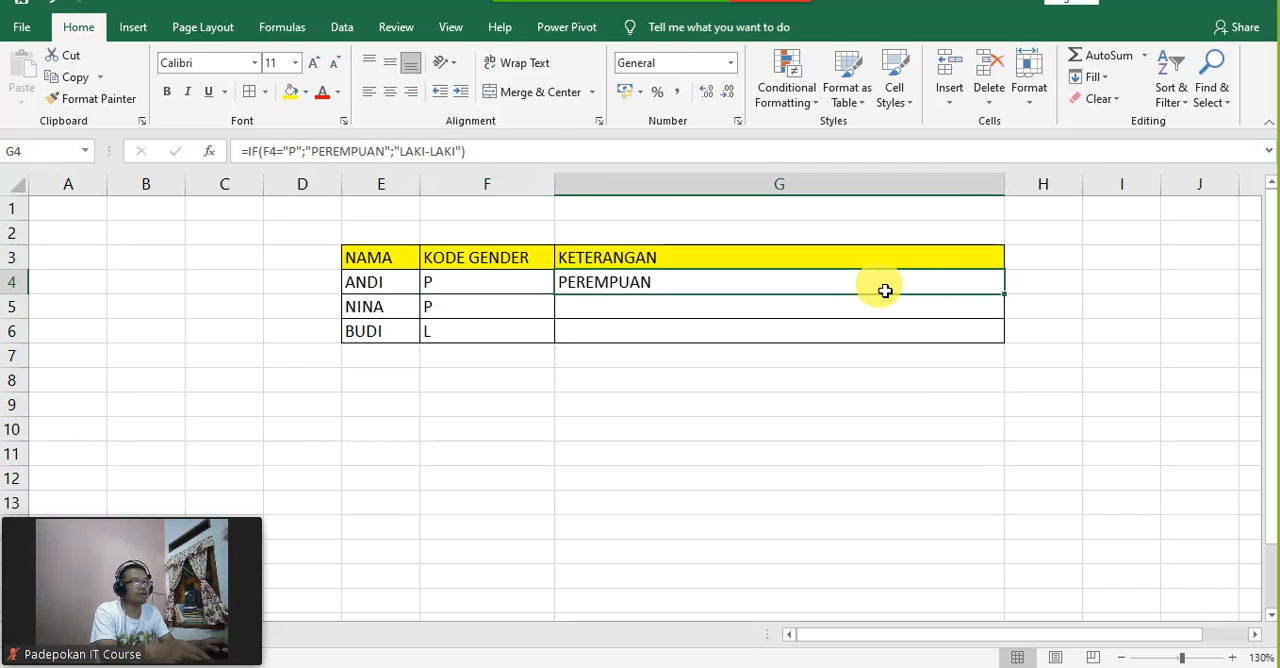
{"action": "key", "text": "Left"}
{"action": "type", "text": "L"}
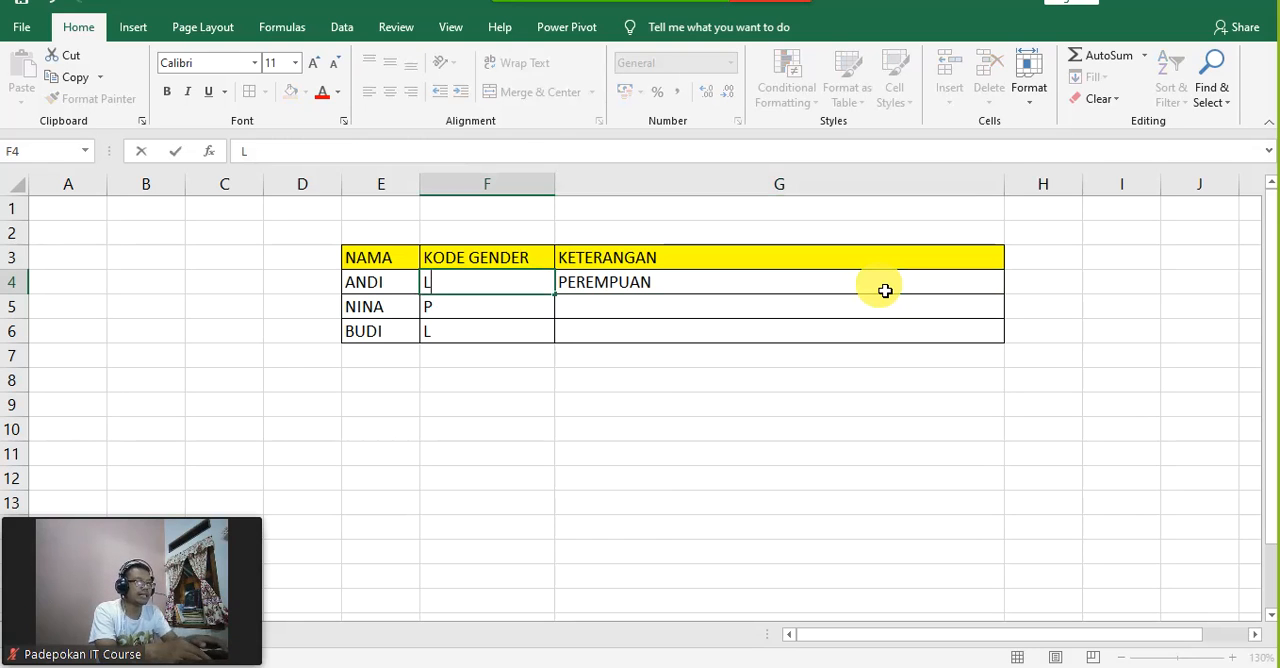
{"action": "key", "text": "Return"}
{"action": "key", "text": "Up"}
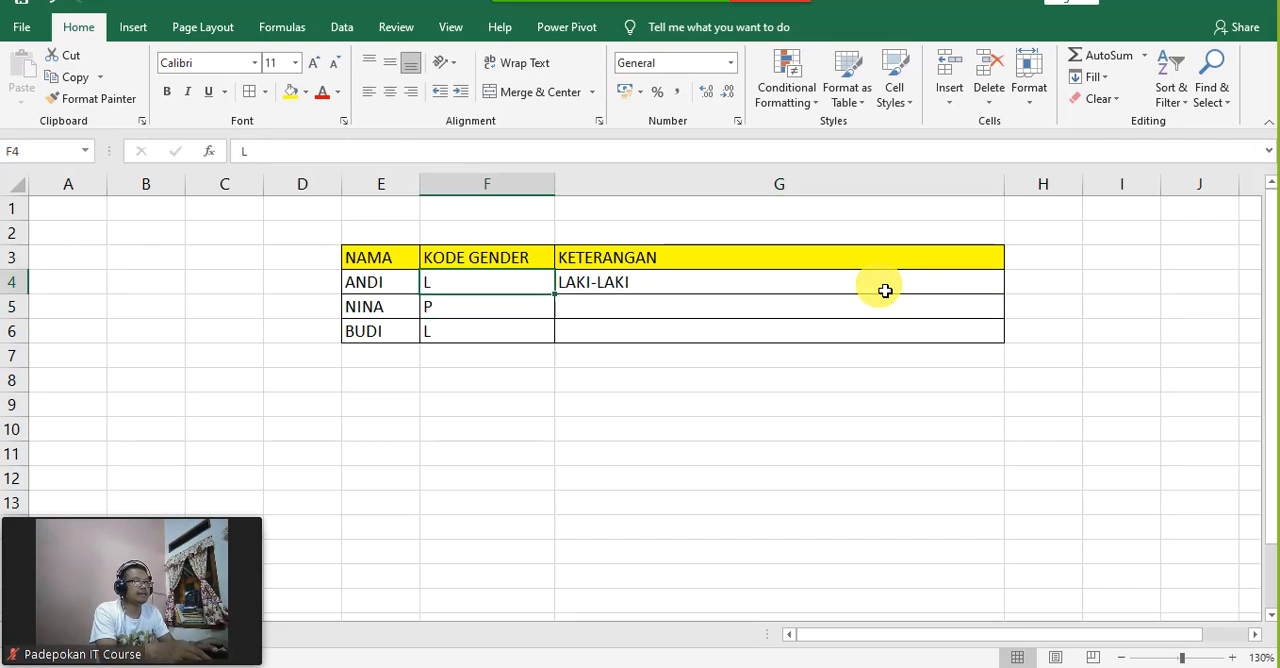
{"action": "key", "text": "Right"}
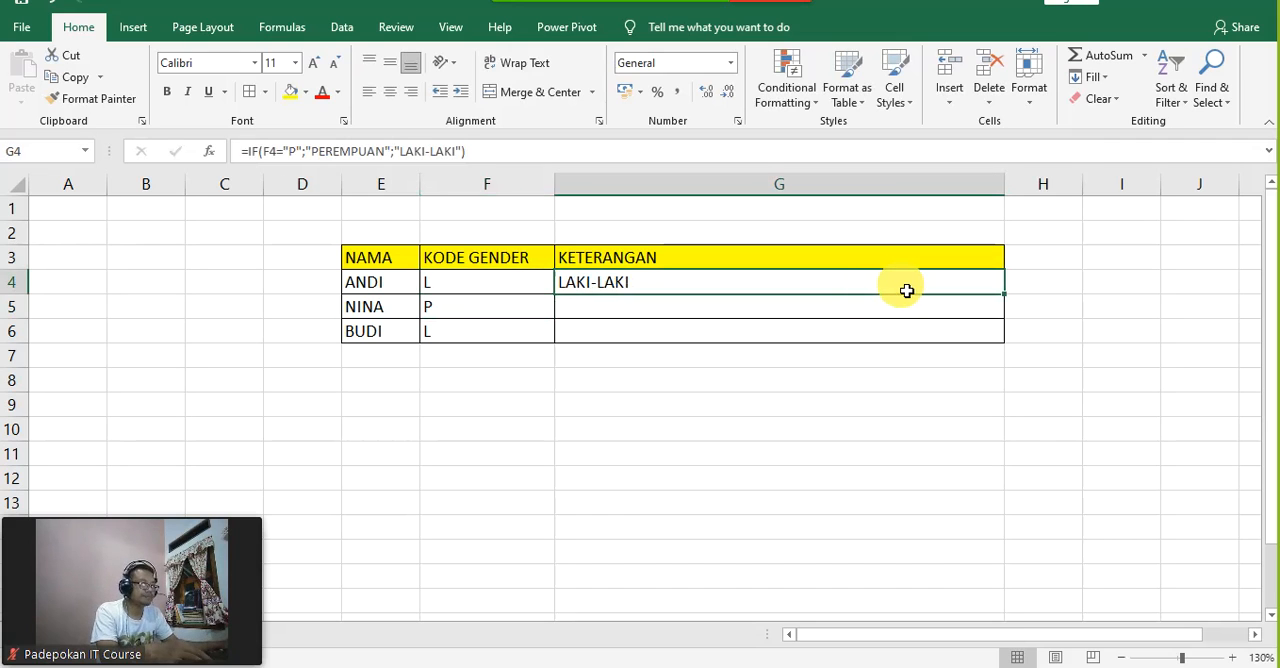
Step: Fill the IF formula from G4 down through G6
{"action": "left_click", "coordinate": [991, 386]}
{"action": "left_click", "coordinate": [900, 287]}
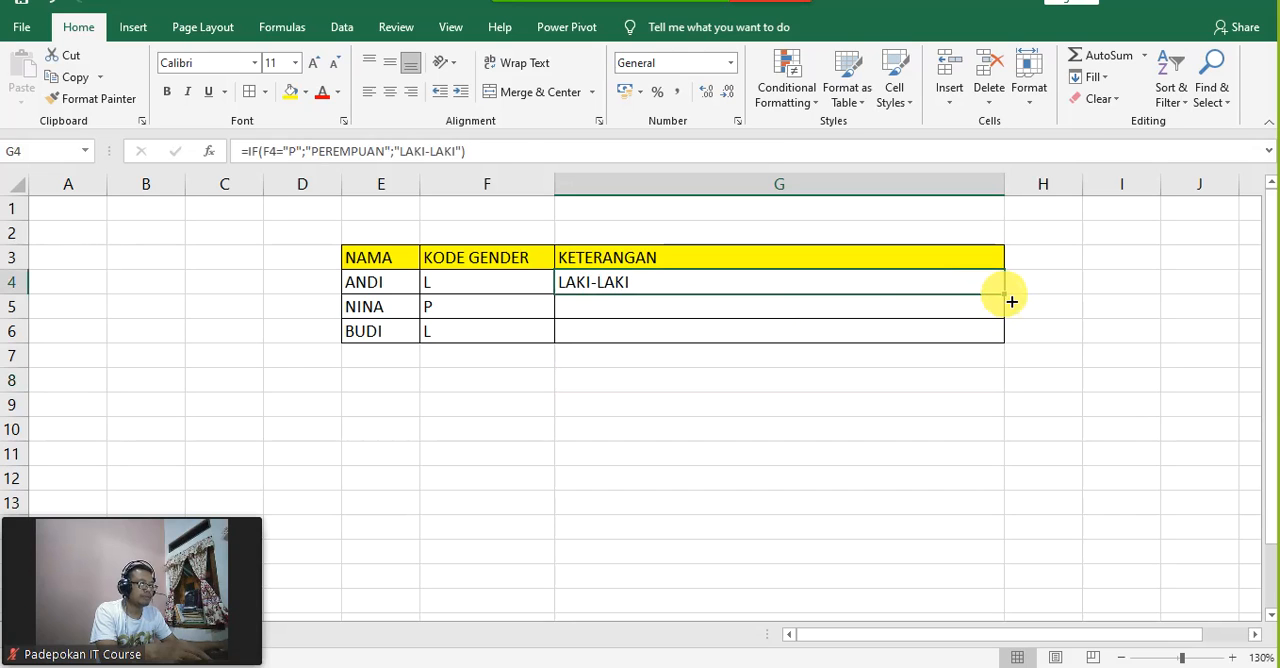
{"action": "left_click_drag", "start_coordinate": [1004, 295], "coordinate": [1002, 342]}
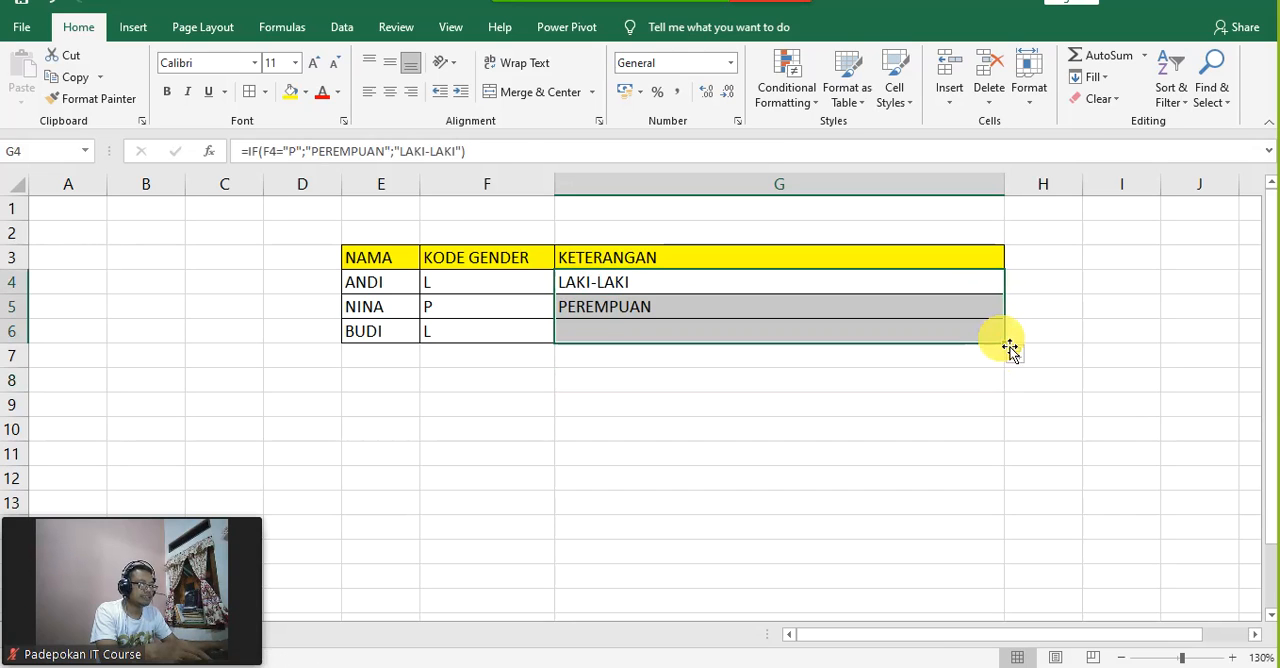
Step: Change the gender code in F6 to P
{"action": "left_click", "coordinate": [466, 334]}
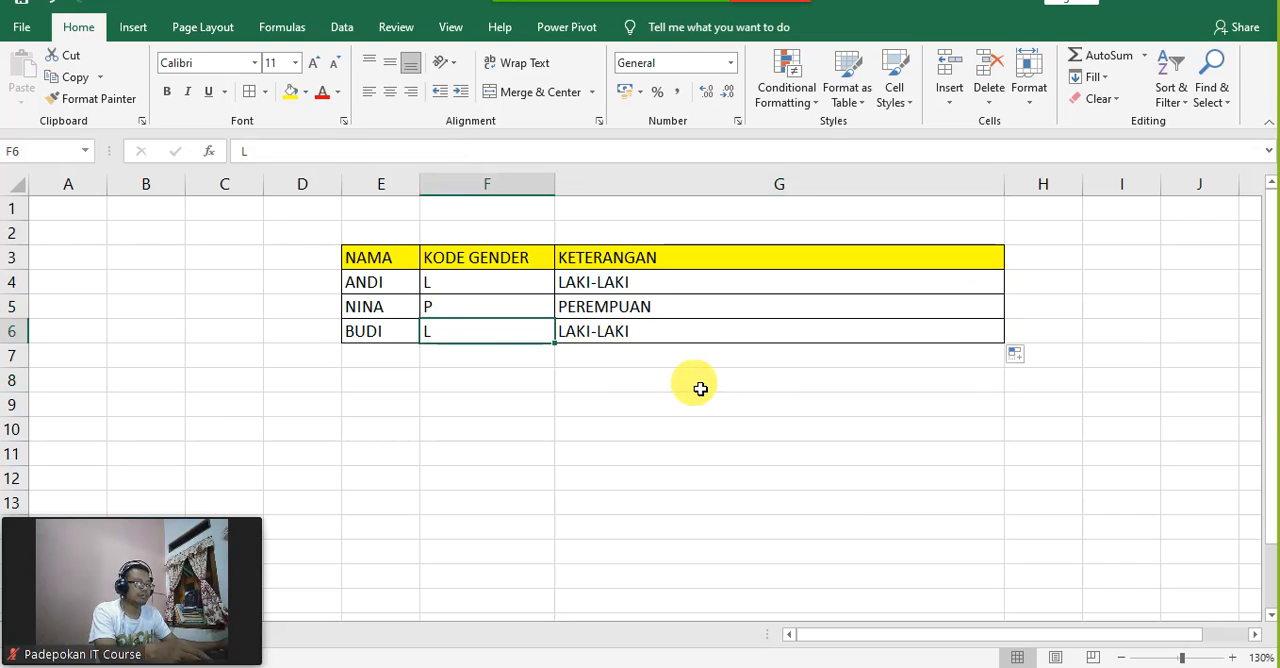
{"action": "key", "text": "F2"}
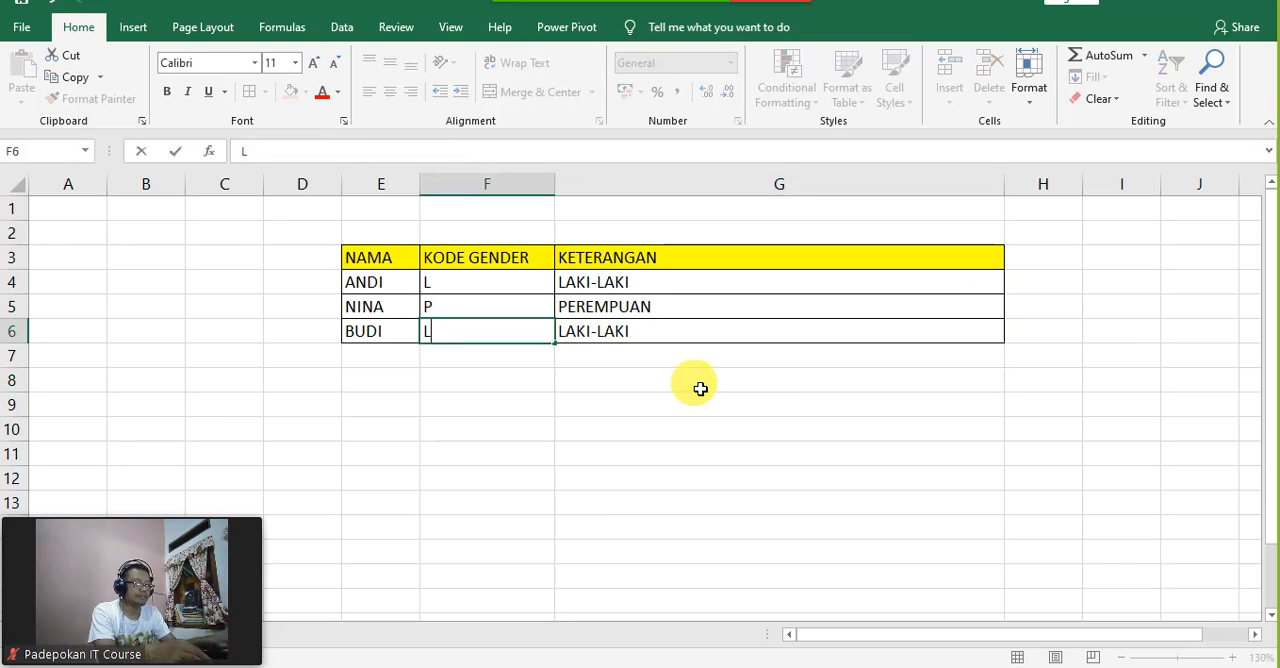
{"action": "type", "text": "P"}
{"action": "key", "text": "Return"}
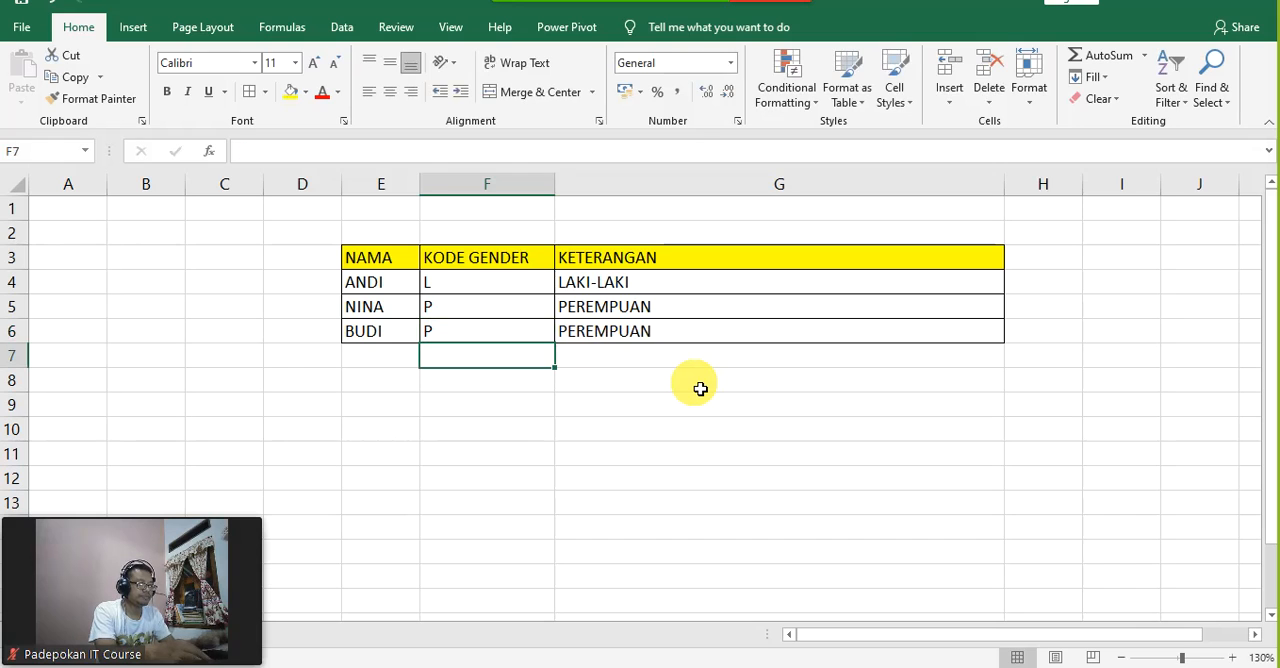
Step: Set the gender code in F4 to A and compare the codes in column F with the IF formula in G4
{"action": "key", "text": "Up"}
{"action": "key", "text": "Up"}
{"action": "key", "text": "Up"}
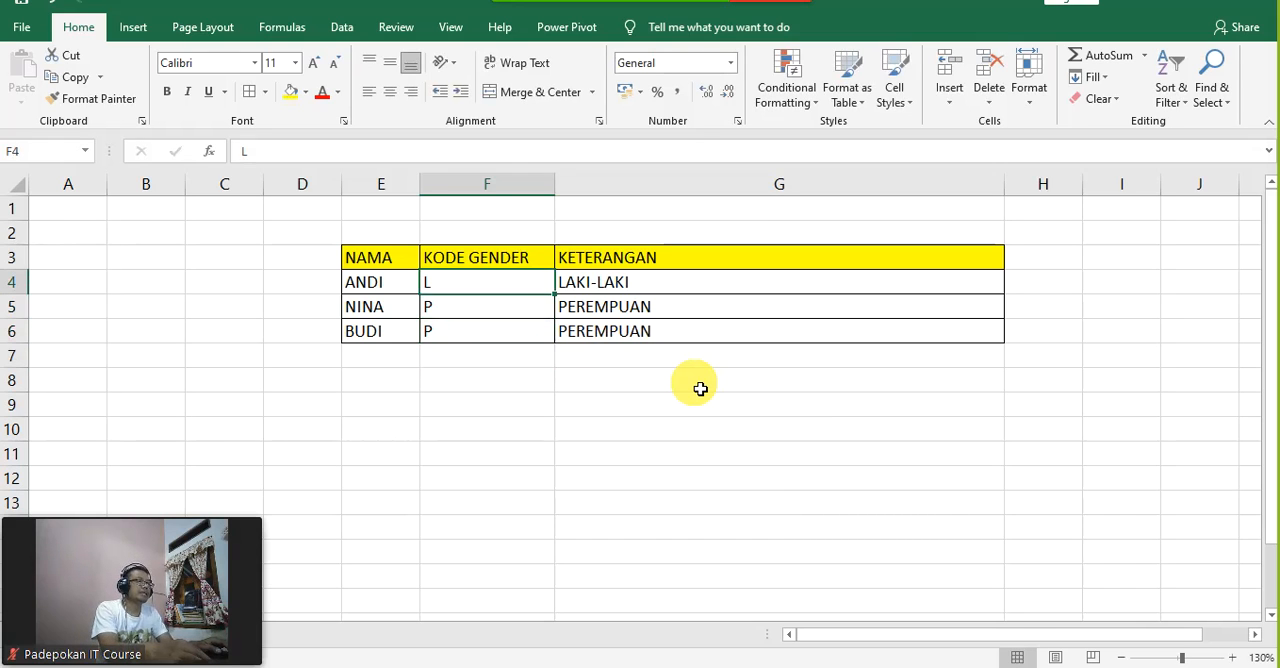
{"action": "key", "text": "Right"}
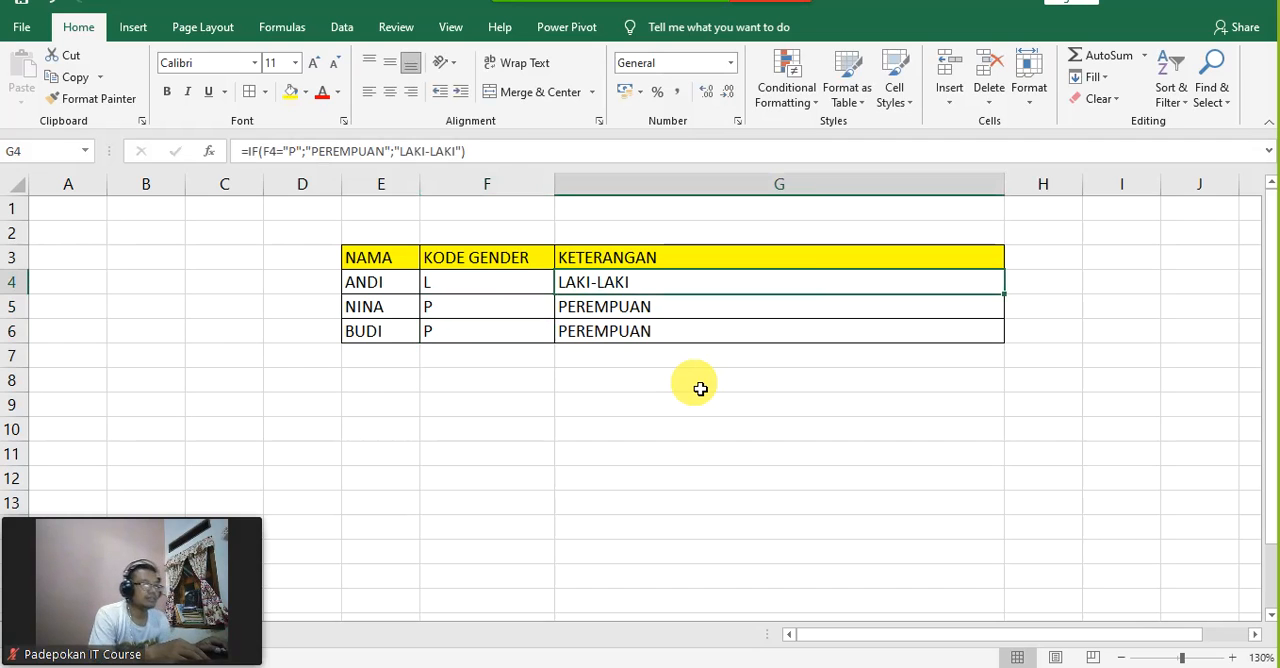
{"action": "key", "text": "Left"}
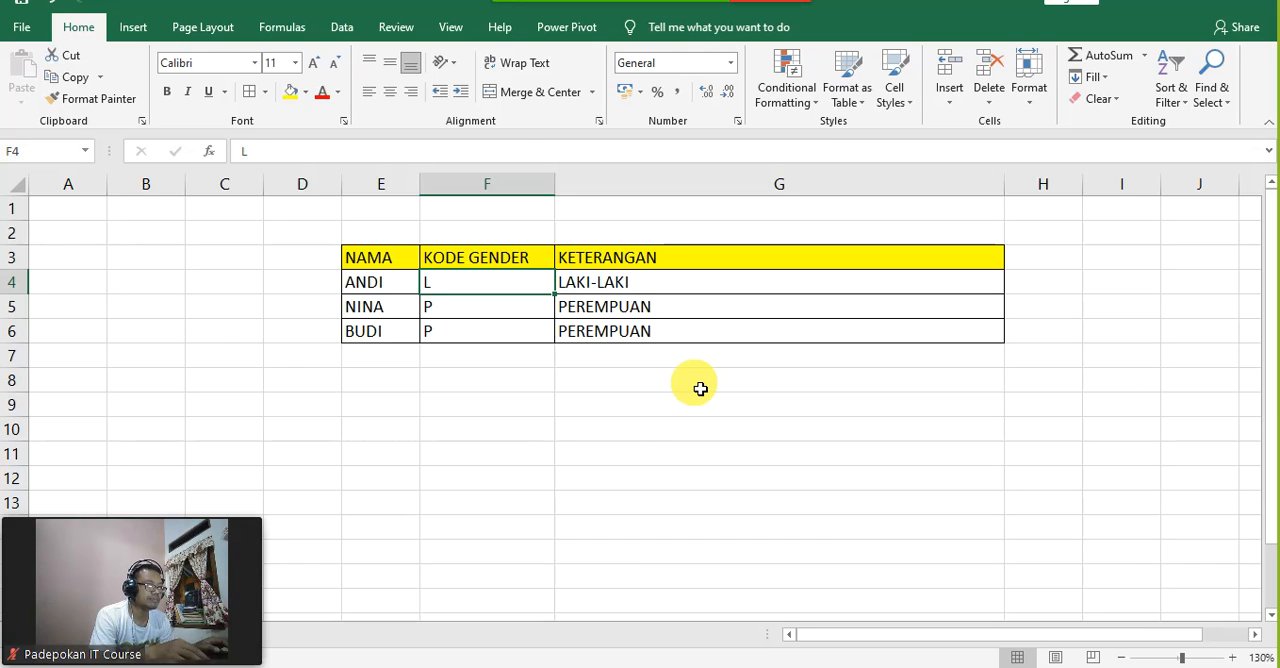
{"action": "type", "text": "A"}
{"action": "key", "text": "Return"}
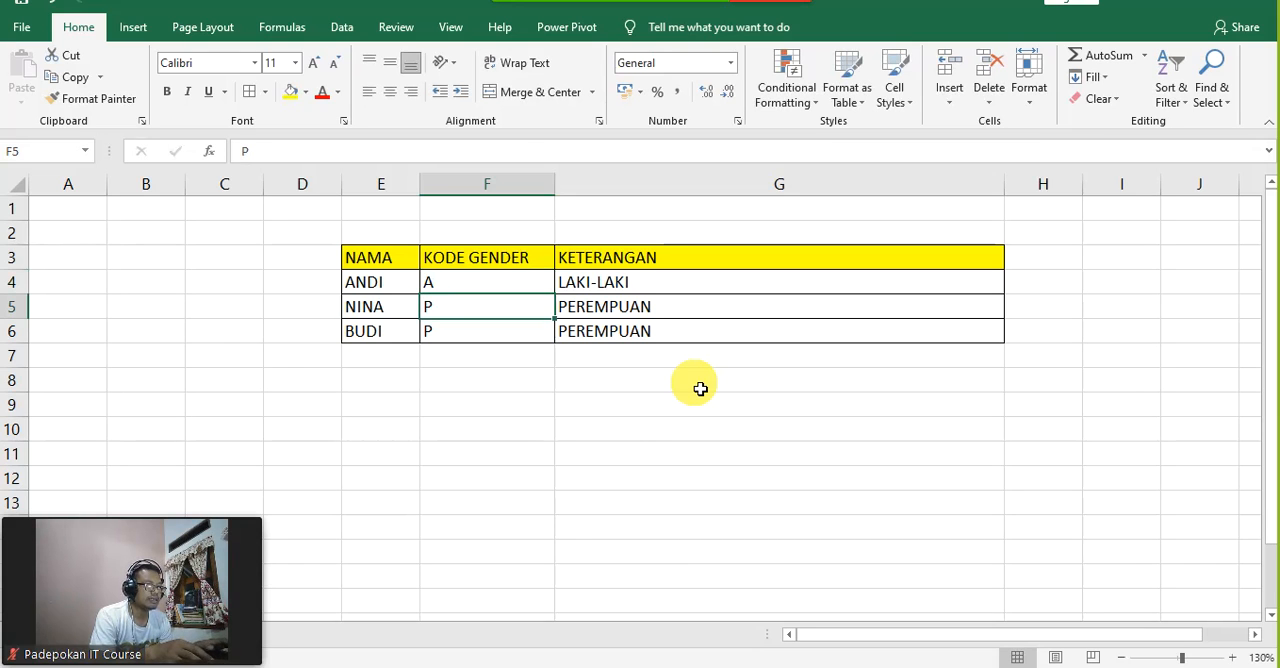
{"action": "key", "text": "Up"}
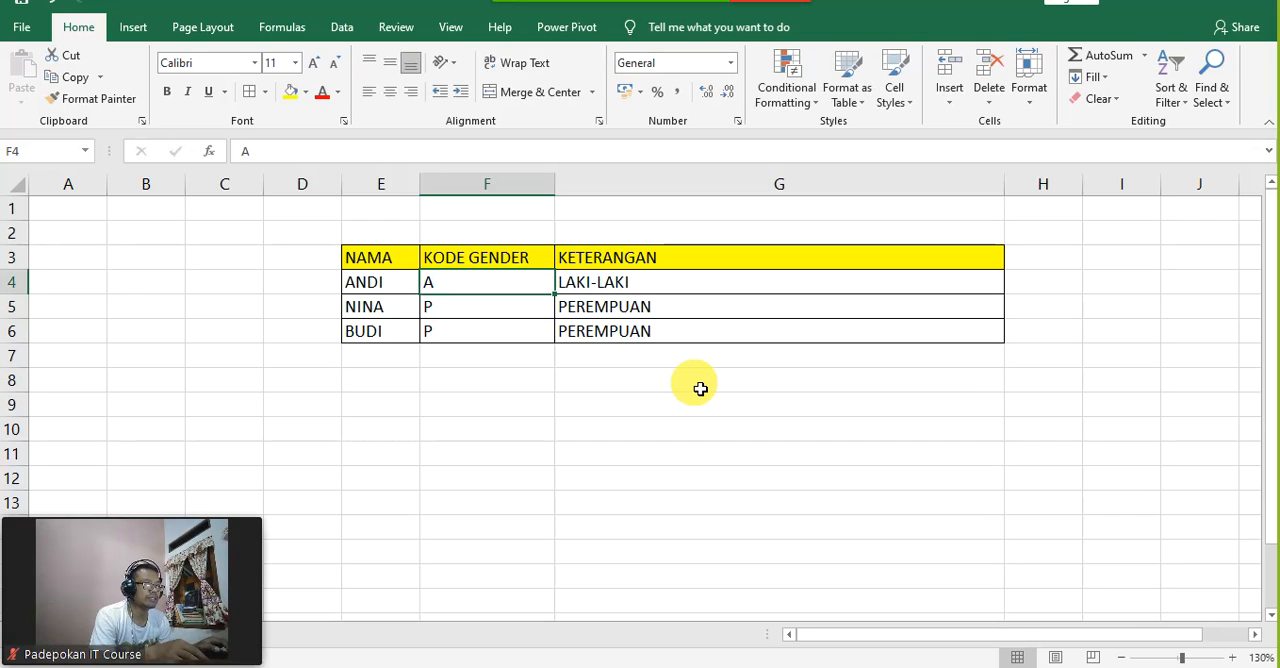
{"action": "key", "text": "Right"}
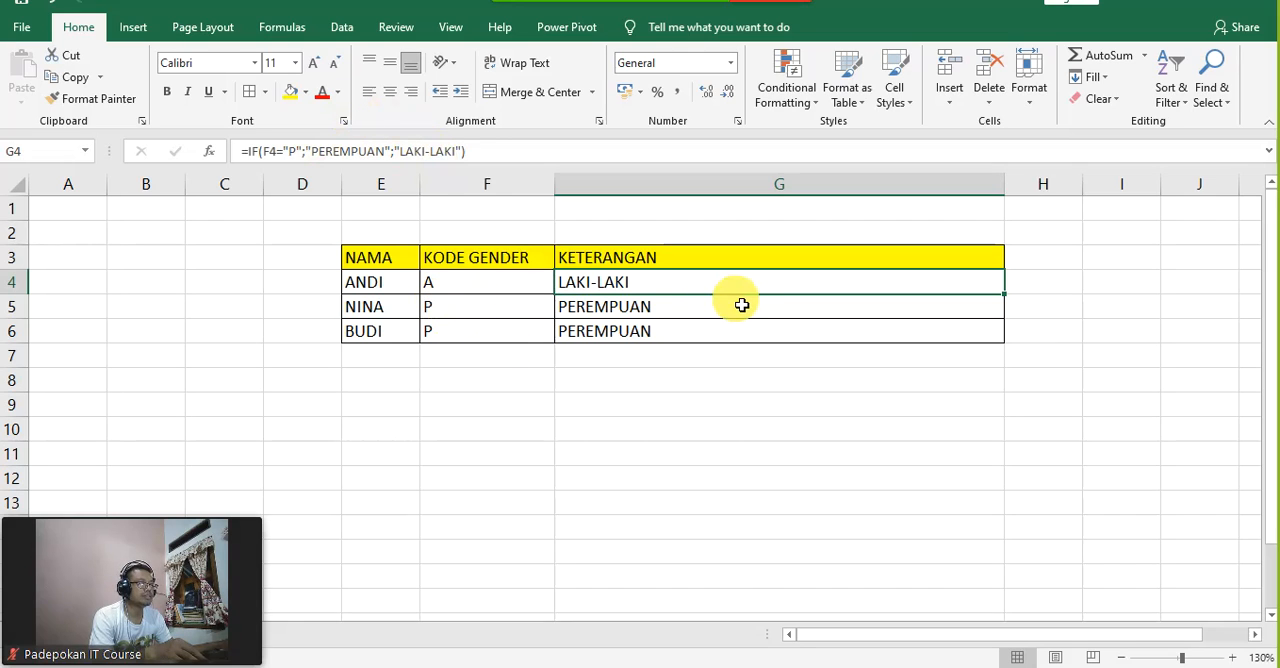
{"action": "left_click", "coordinate": [496, 312]}
{"action": "left_click", "coordinate": [493, 335]}
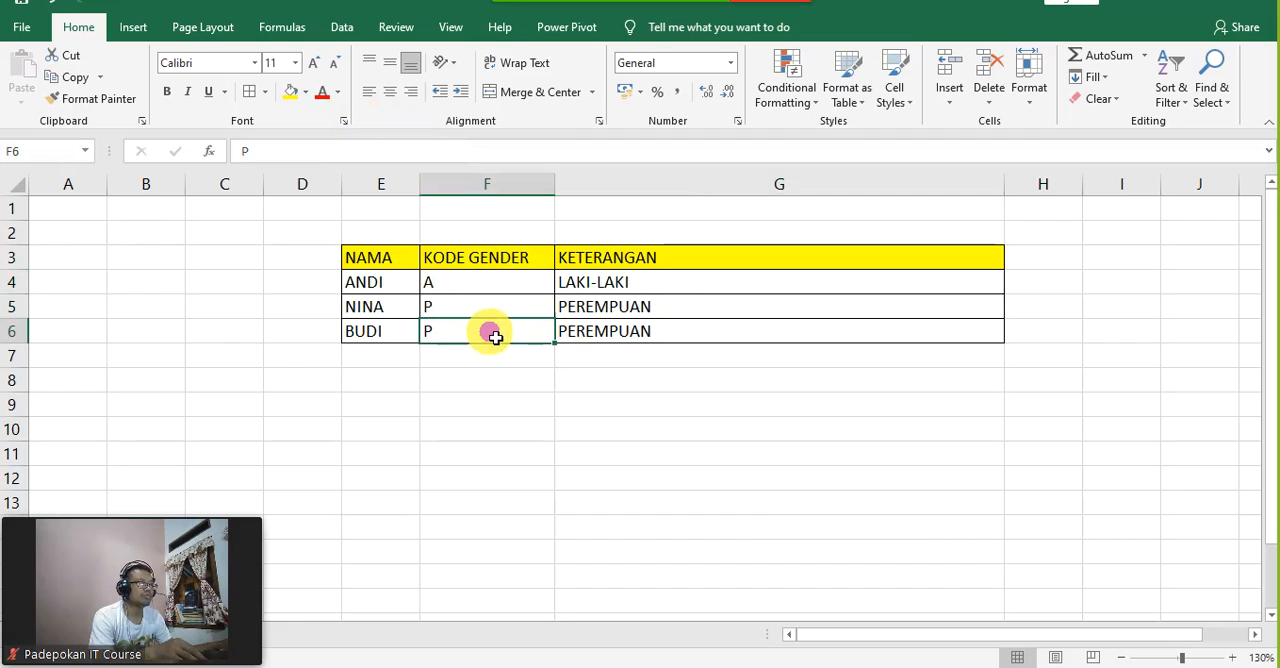
{"action": "left_click", "coordinate": [491, 291]}
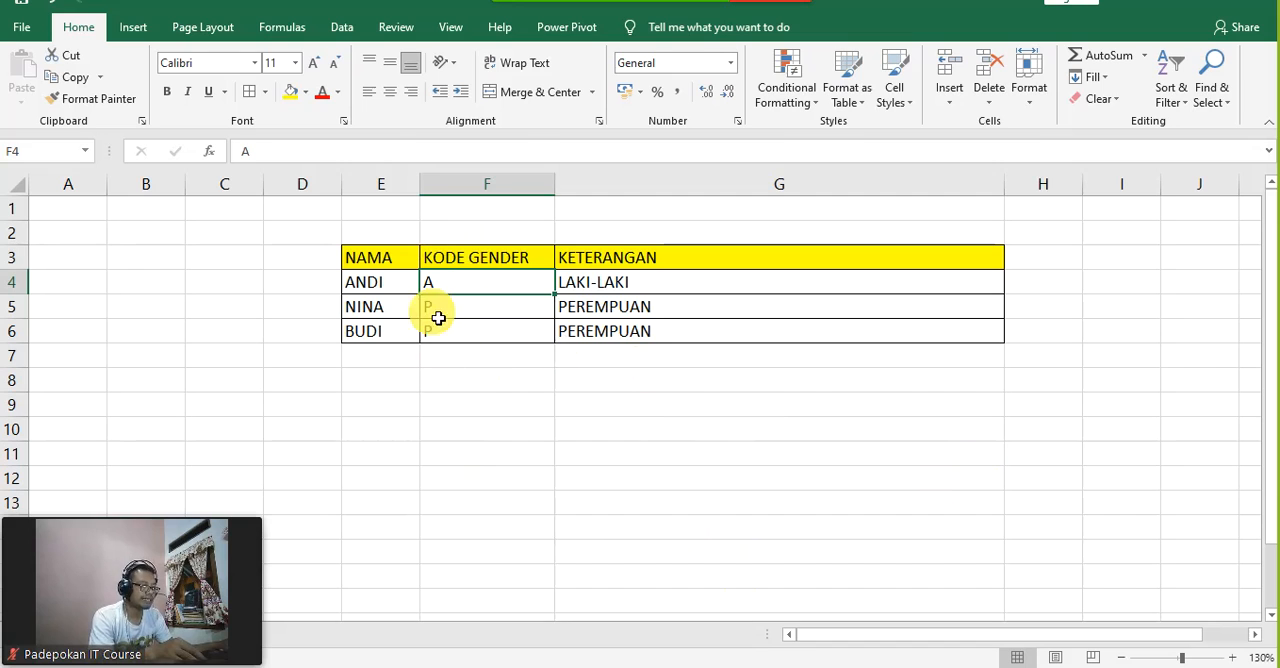
{"action": "left_click", "coordinate": [660, 290]}
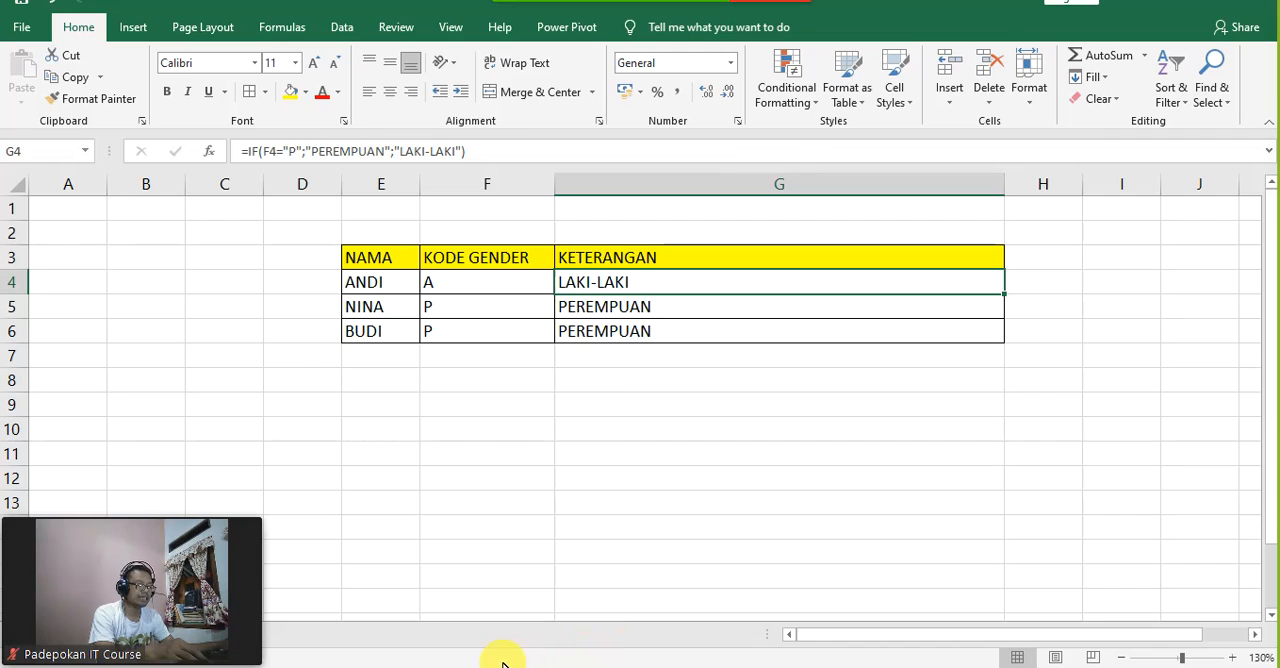
Step: Switch to the Excel module PDF in the browser and highlight the "Fungsi Logika IF Bercabang" sentence about multiple IF conditions
{"action": "left_click", "coordinate": [604, 667]}
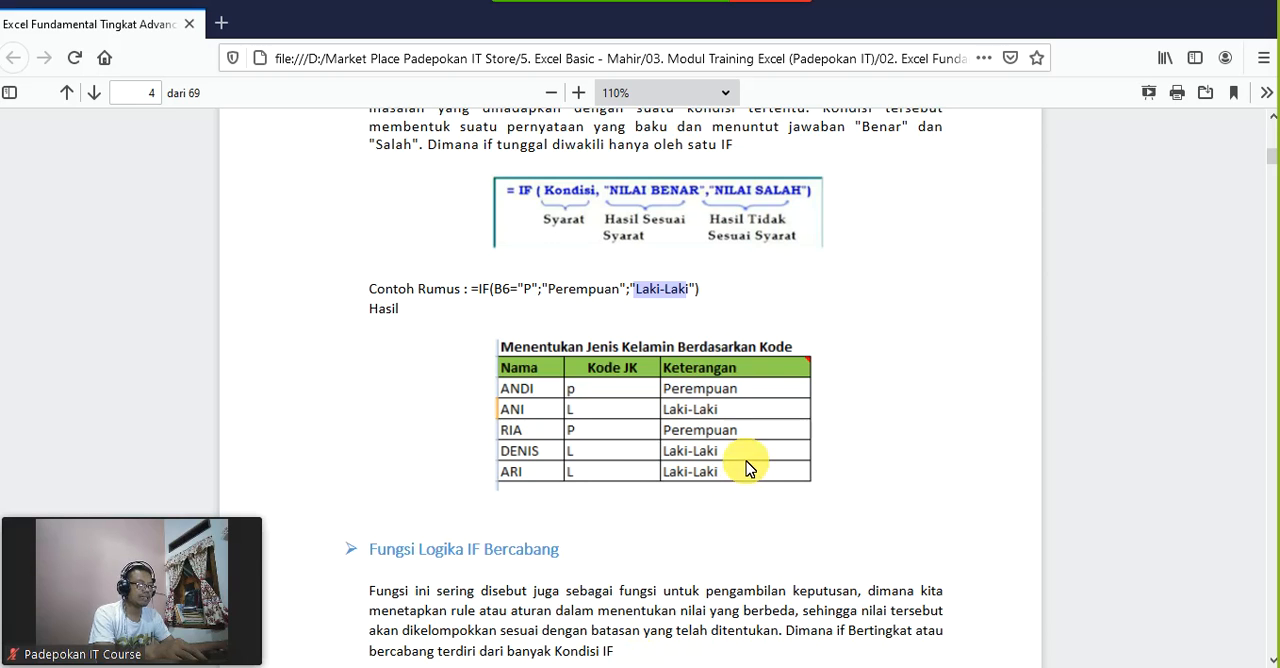
{"action": "scroll", "coordinate": [750, 470], "scroll_direction": "down", "scroll_amount": 3}
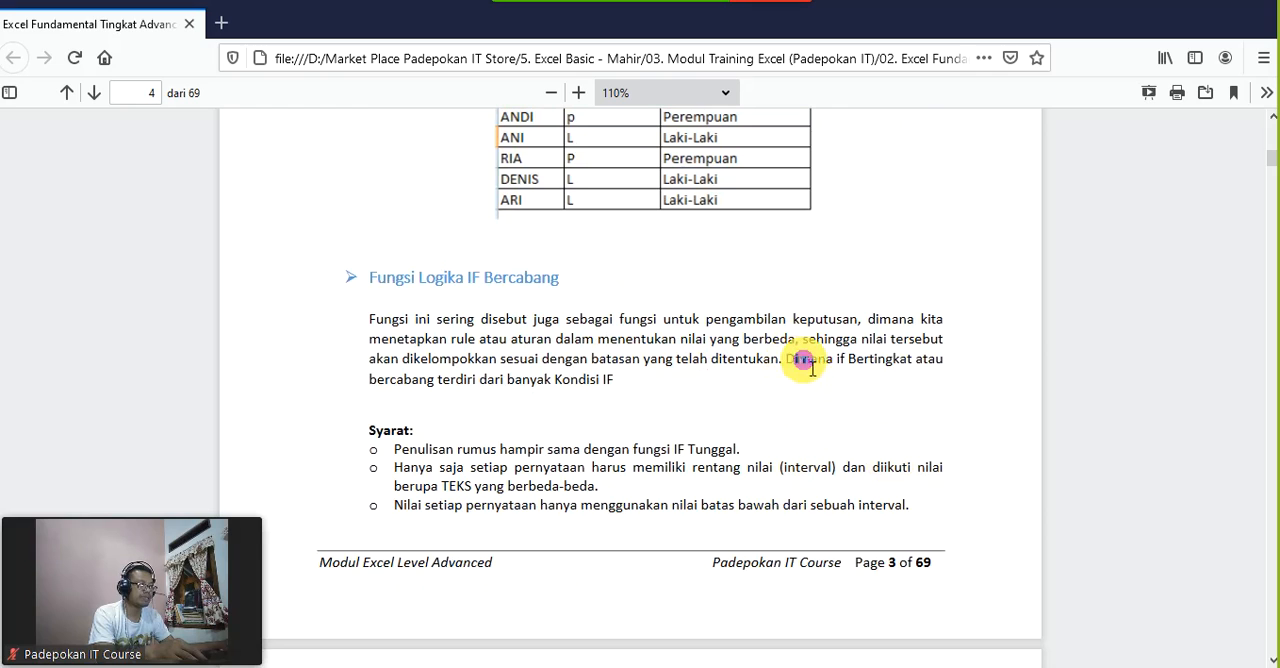
{"action": "left_click_drag", "start_coordinate": [796, 362], "coordinate": [974, 372]}
{"action": "left_click_drag", "start_coordinate": [680, 395], "coordinate": [620, 386]}
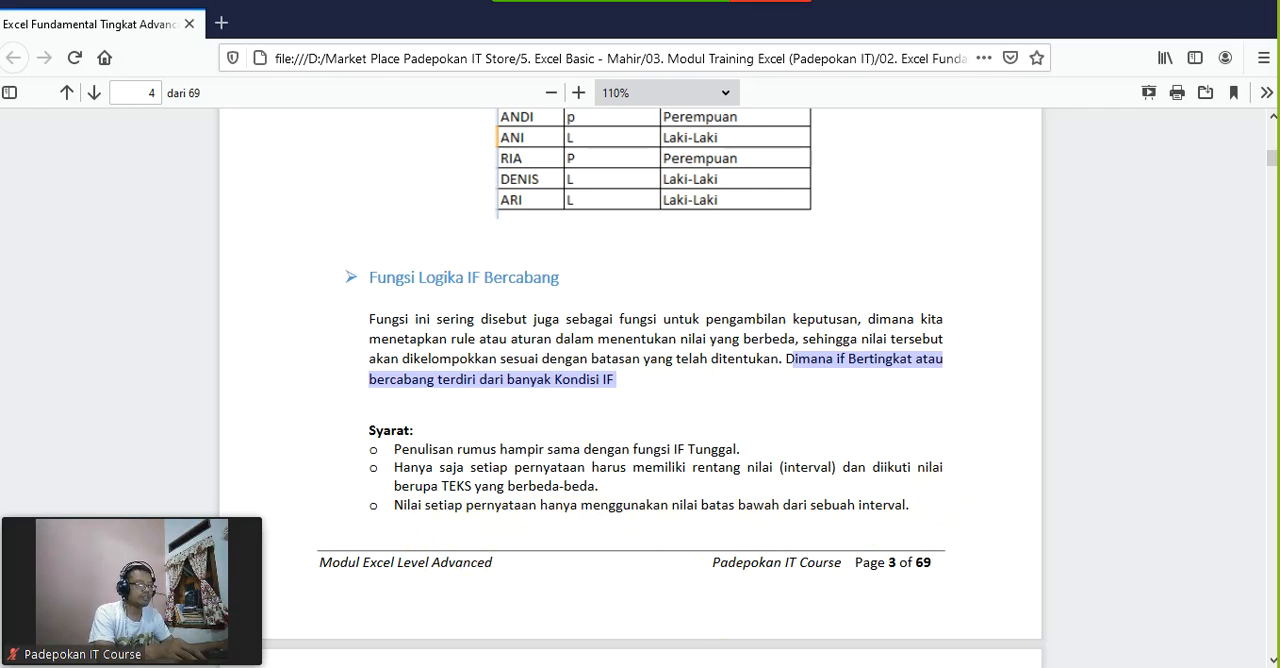
Step: Switch back to the Excel workbook and compare the gender code in F4 with the IF formula in G4
{"action": "left_click", "coordinate": [688, 663]}
{"action": "left_click", "coordinate": [697, 451]}
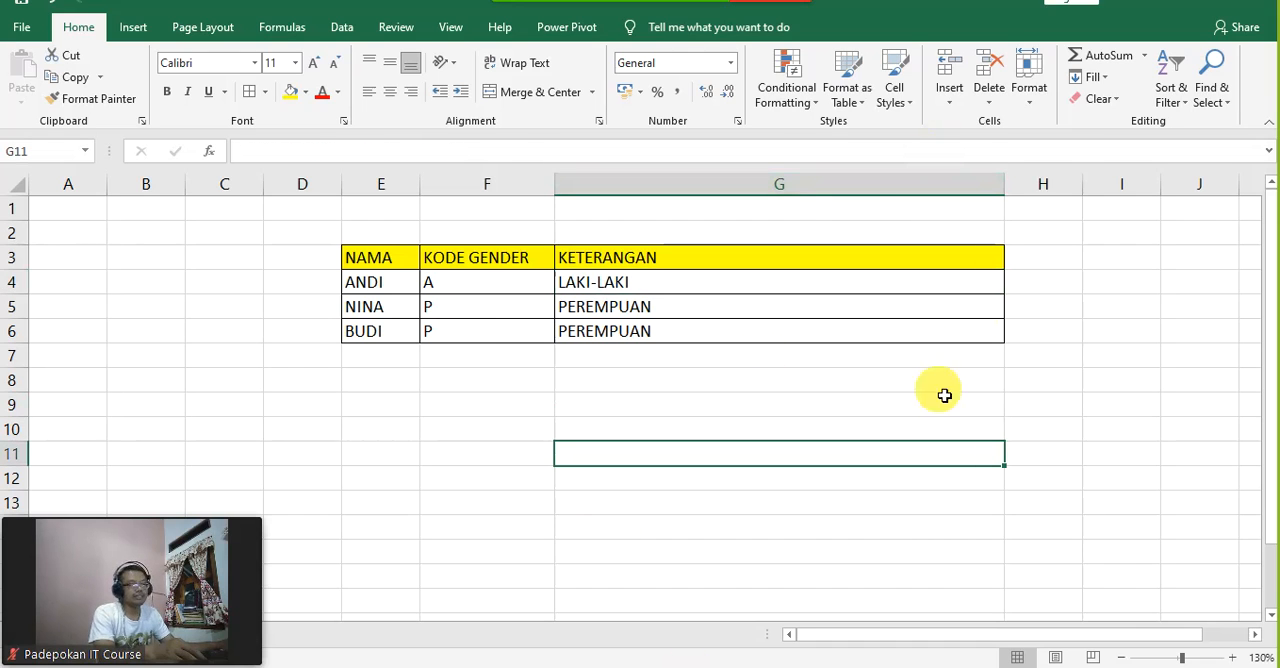
{"action": "left_click", "coordinate": [521, 287]}
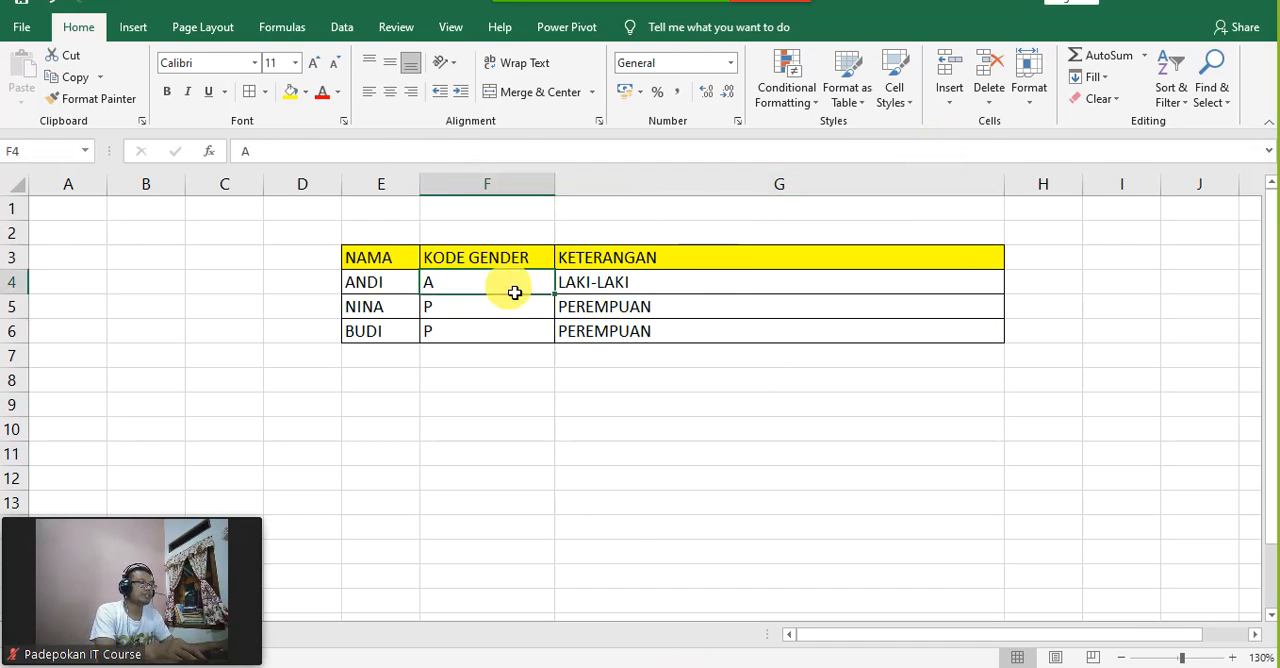
{"action": "left_click", "coordinate": [586, 283]}
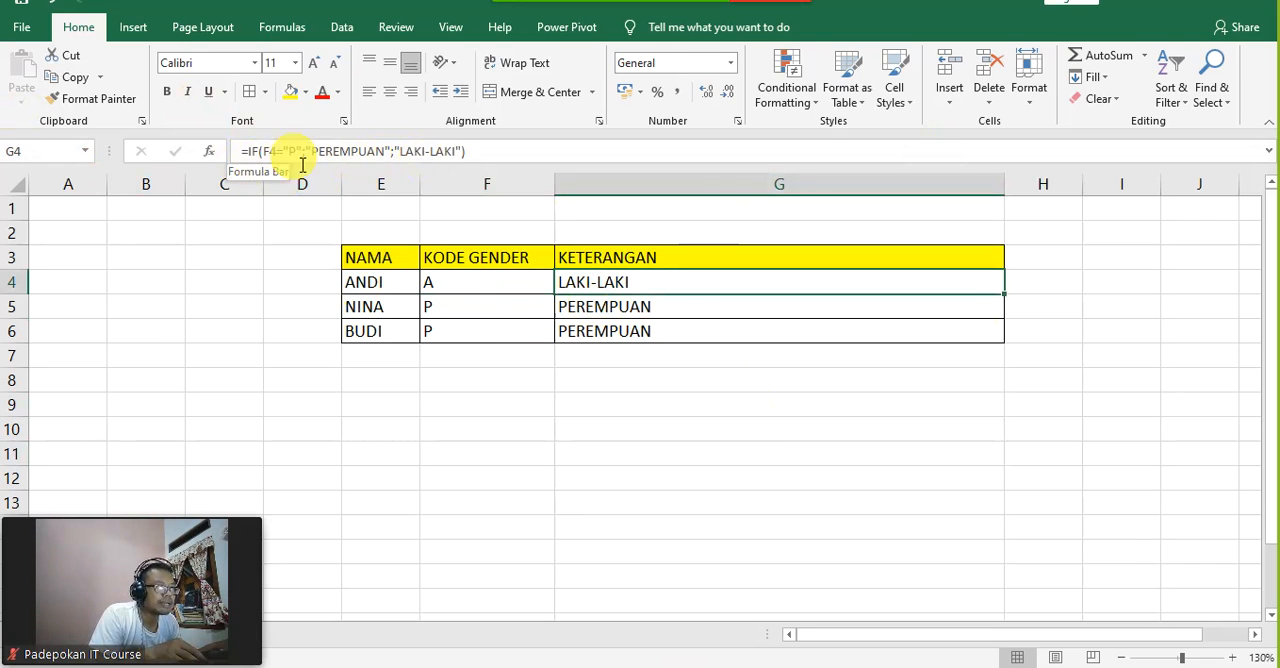
Step: Nest a second IF in the G4 formula by inserting IF(F4="L"; before the "LAKI-LAKI" result
{"action": "left_click", "coordinate": [403, 156]}
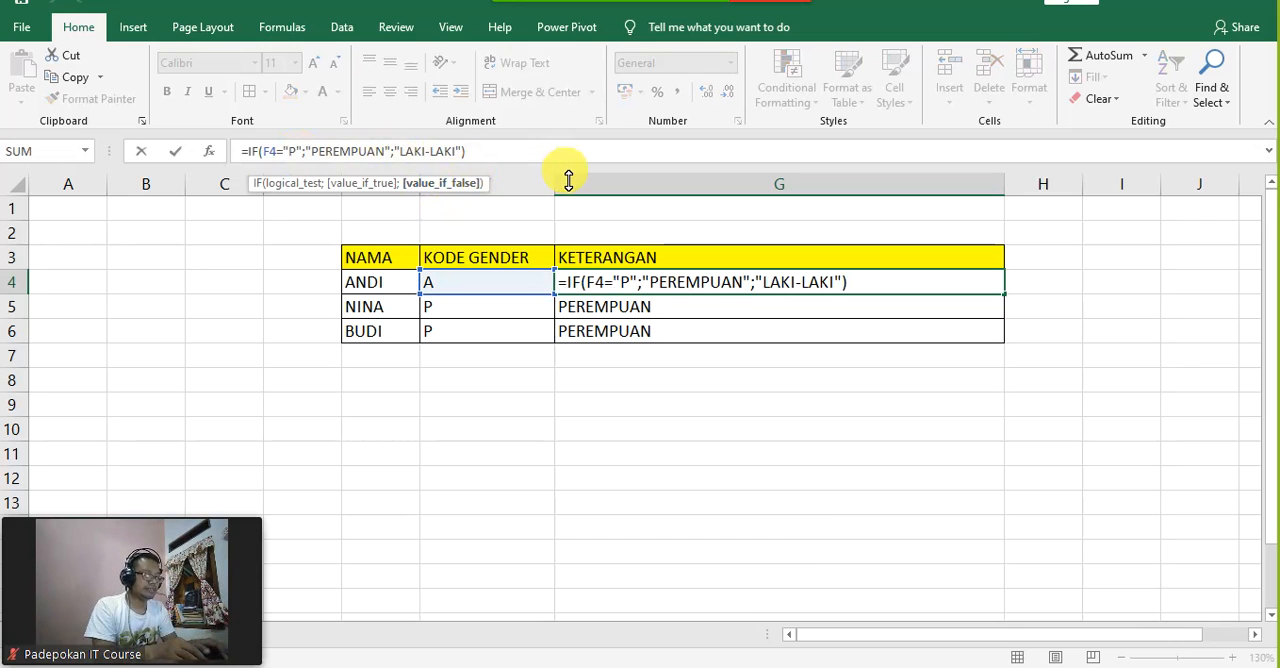
{"action": "type", "text": "IF"}
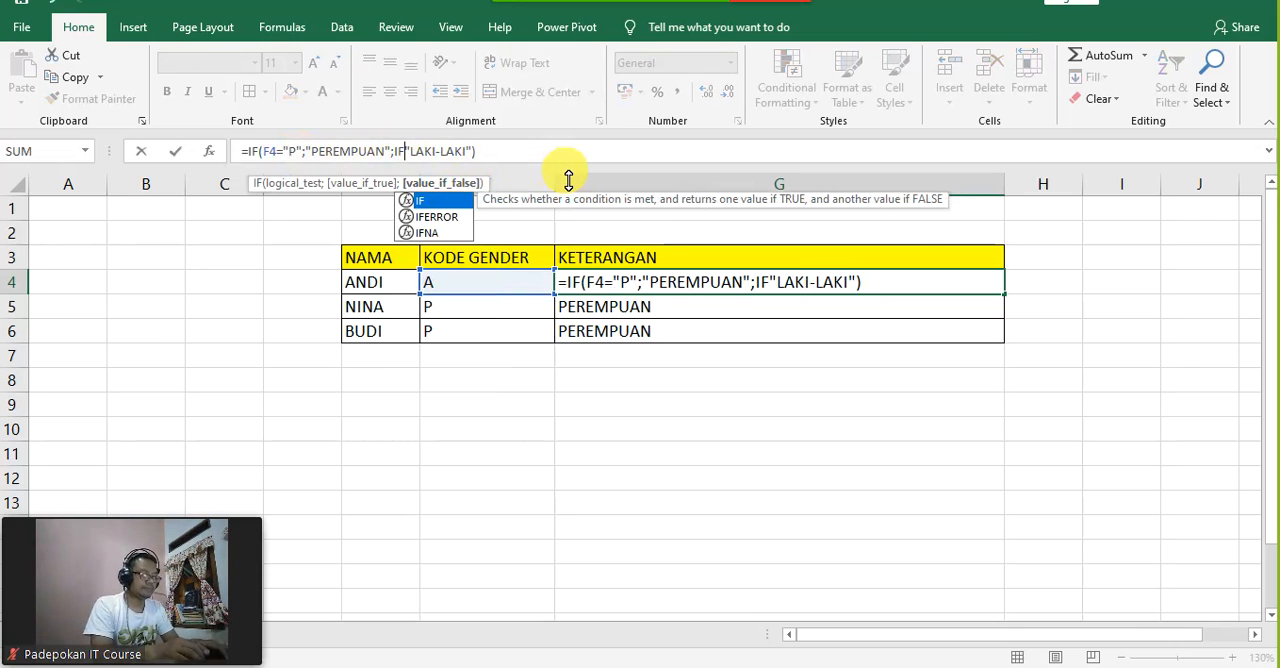
{"action": "type", "text": "("}
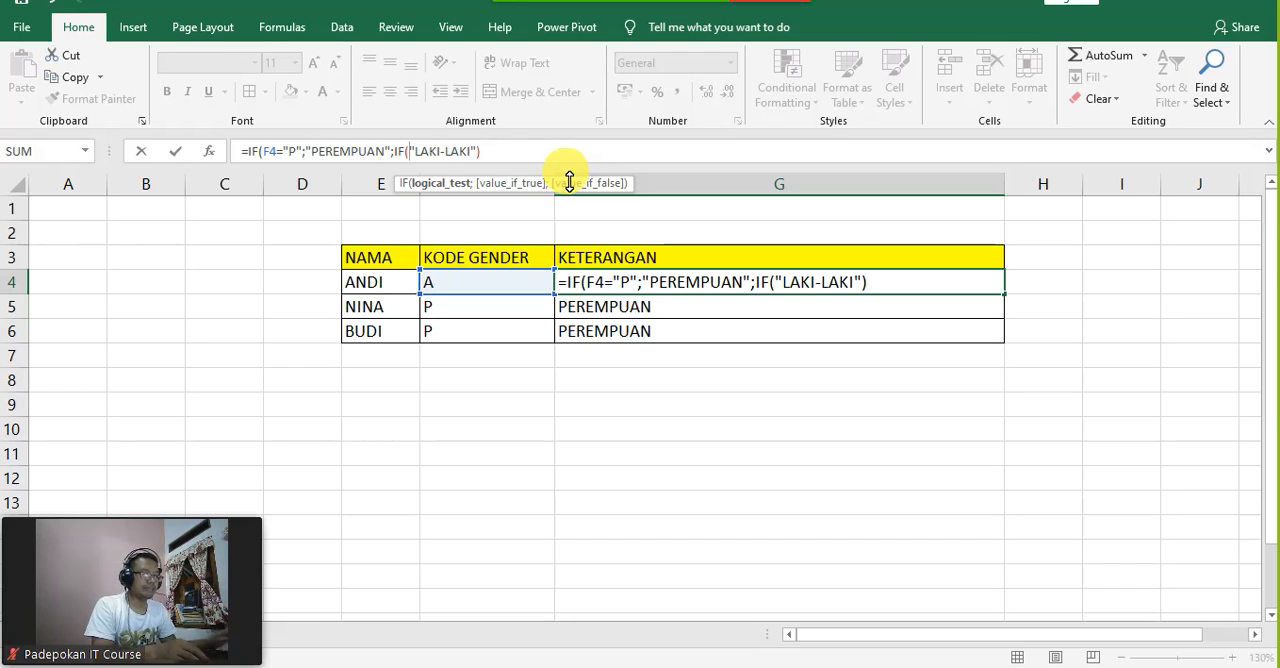
{"action": "type", "text": "F4"}
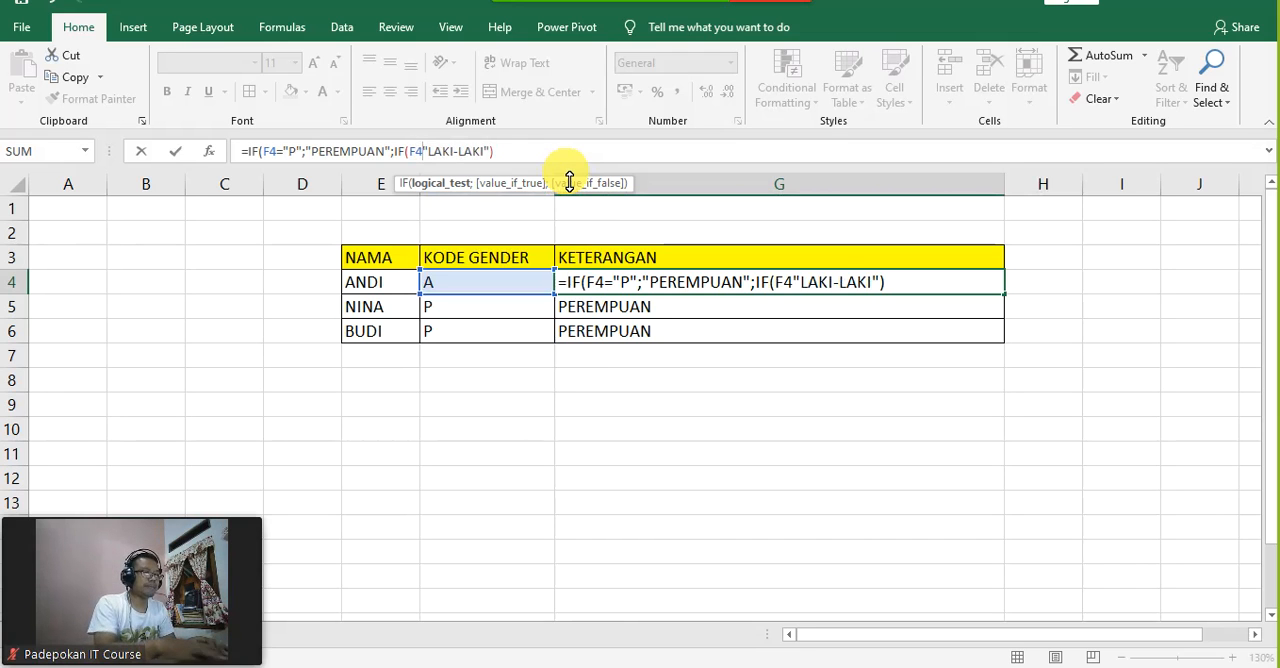
{"action": "type", "text": "="}
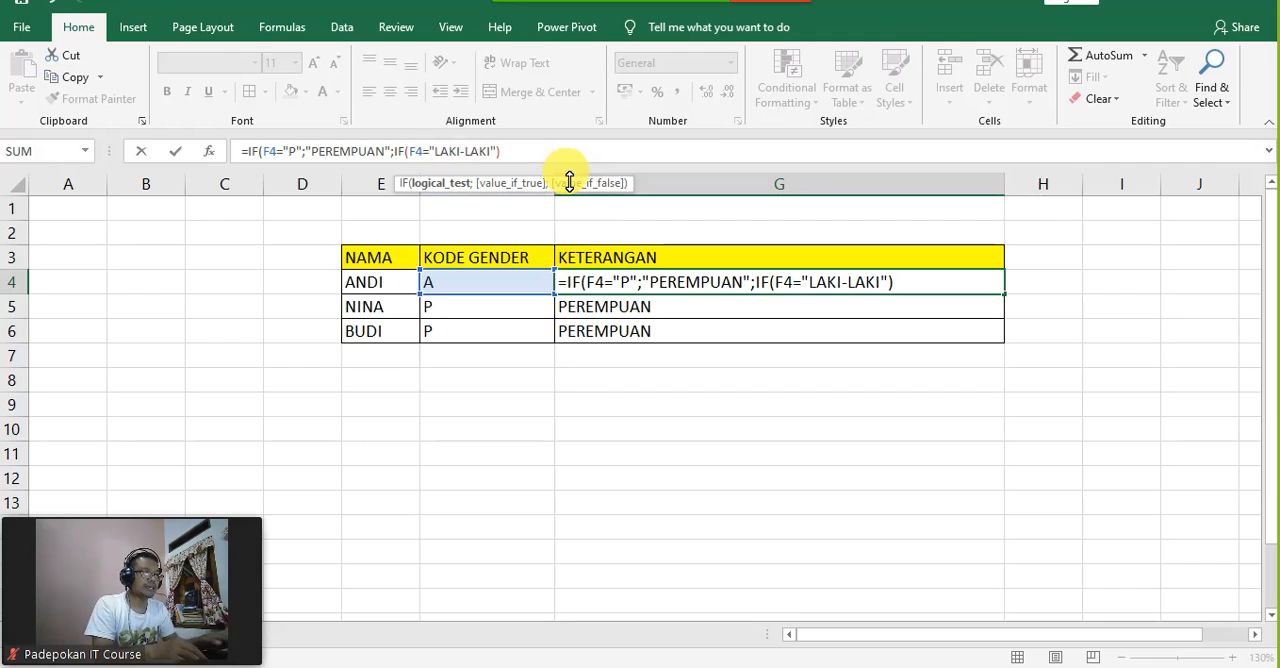
{"action": "type", "text": "\"LAKI"}
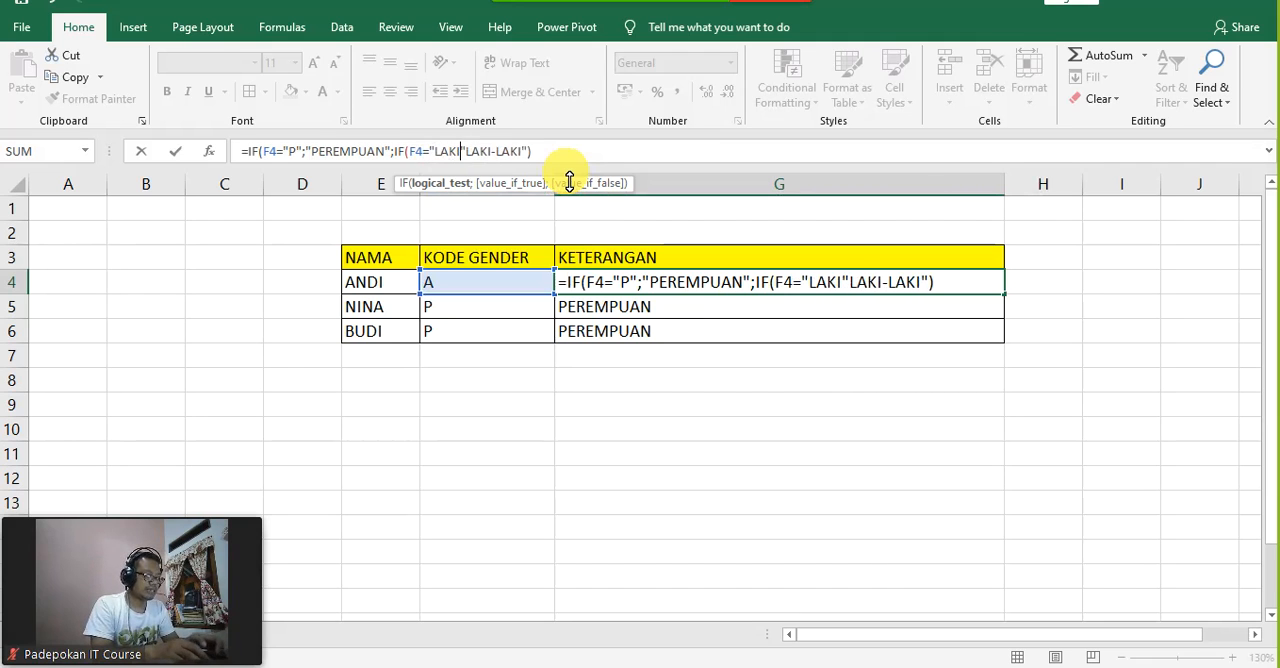
{"action": "key", "text": "BackSpace"}
{"action": "key", "text": "BackSpace"}
{"action": "key", "text": "BackSpace"}
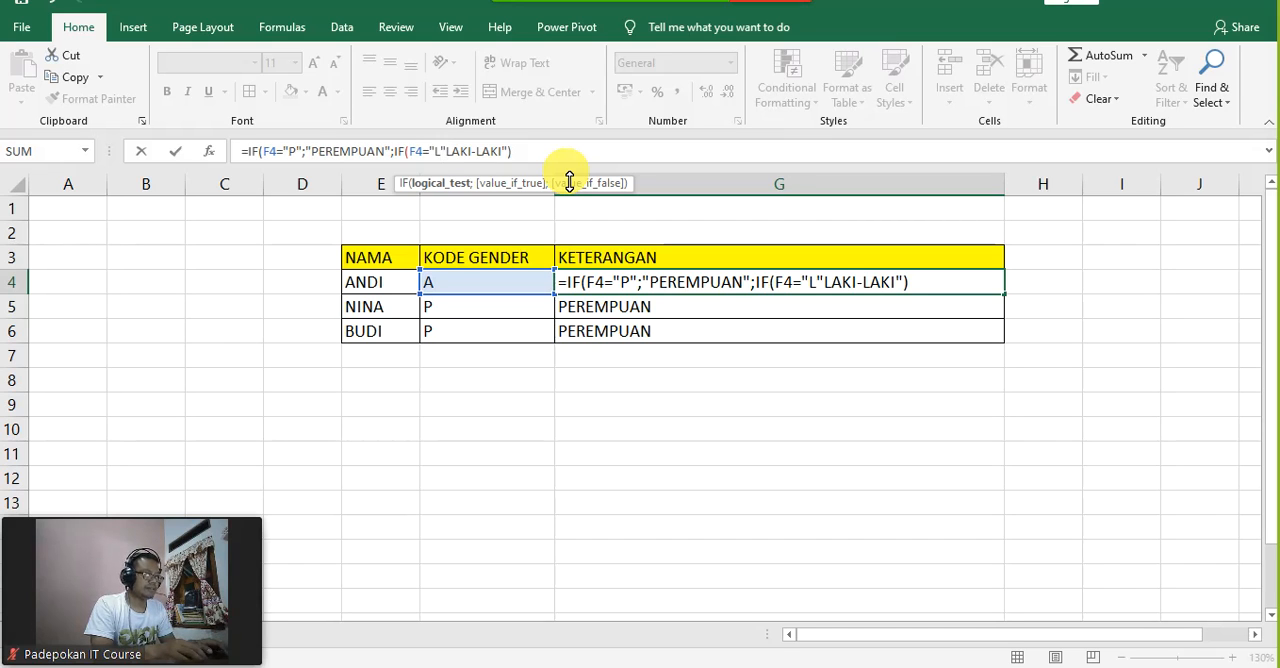
{"action": "type", "text": "\""}
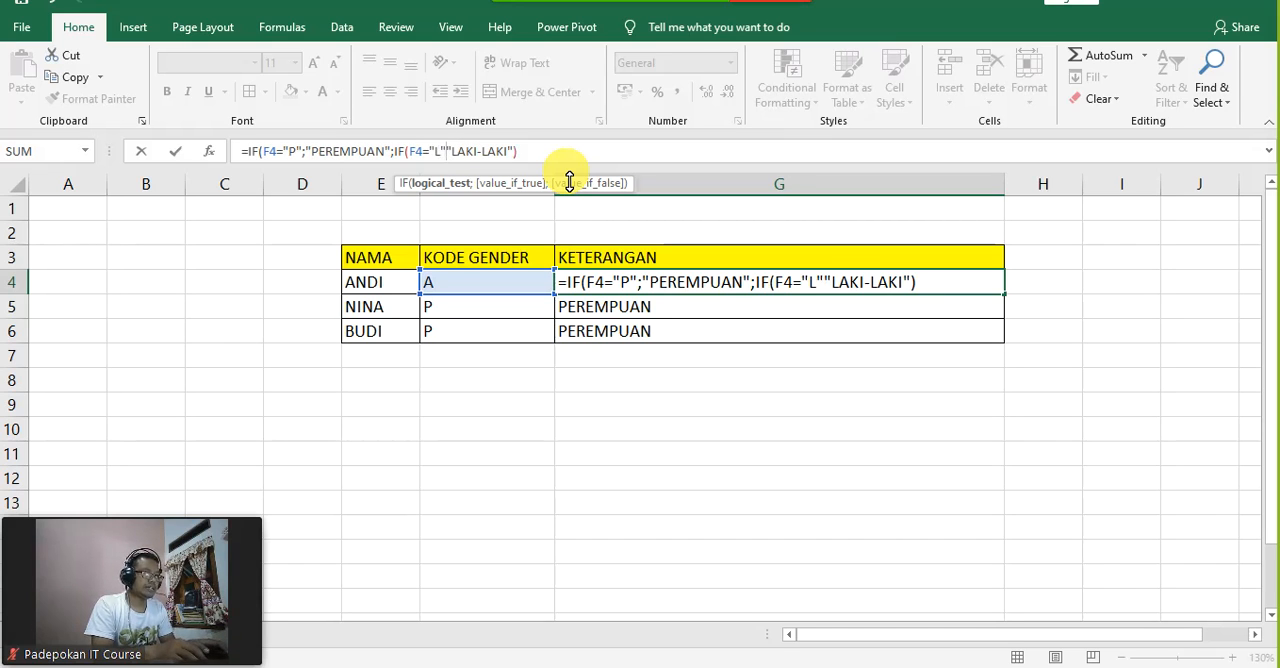
{"action": "type", "text": ";"}
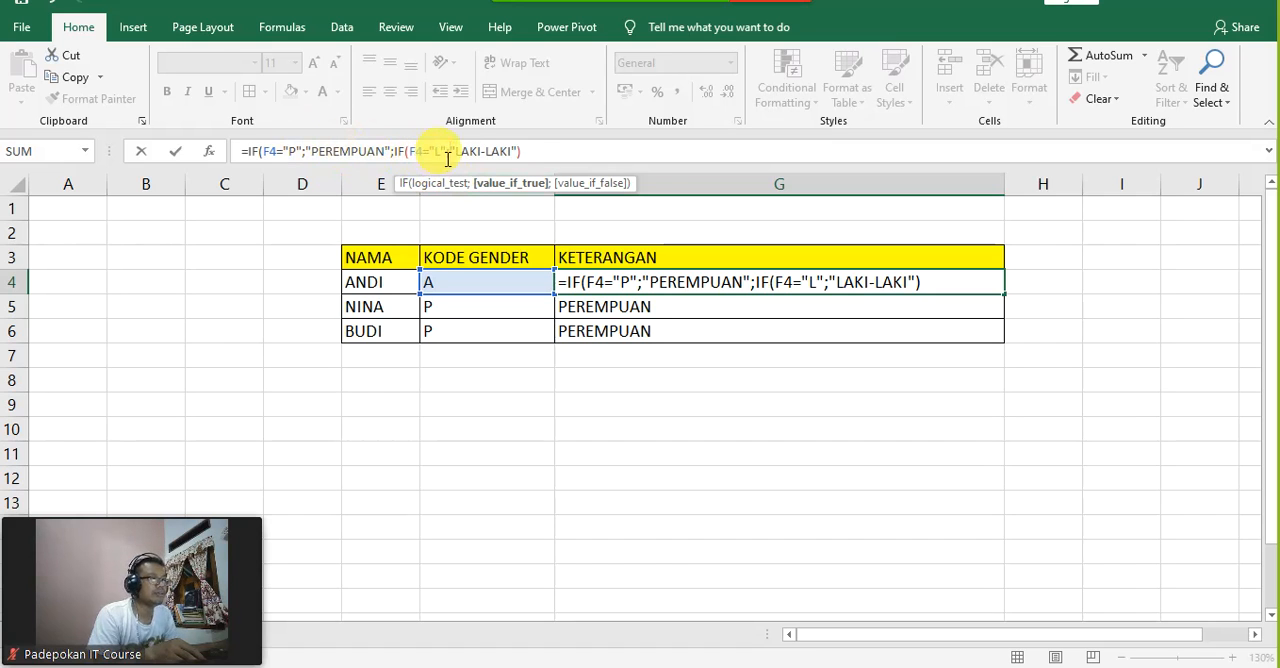
Step: Add "KODE TIDAK ADA" as the nested IF's false result in G4 and complete the formula with both closing parentheses
{"action": "left_click", "coordinate": [523, 155]}
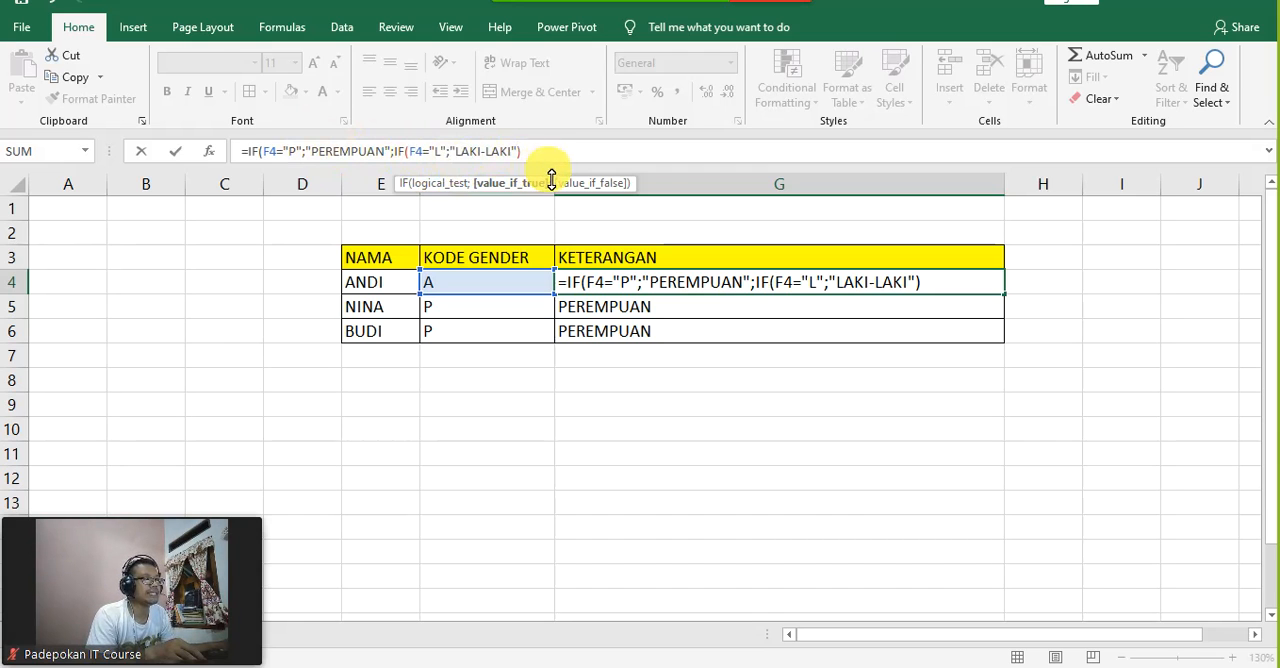
{"action": "type", "text": ";\"KODE"}
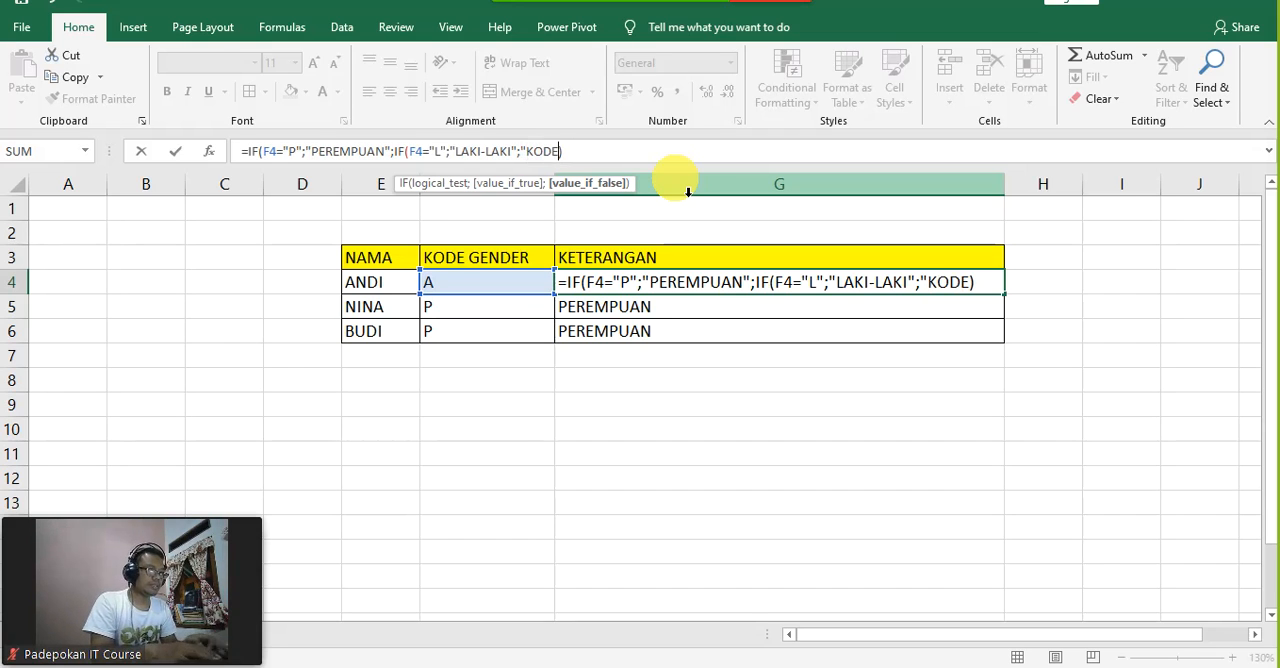
{"action": "type", "text": "DAK ADA"}
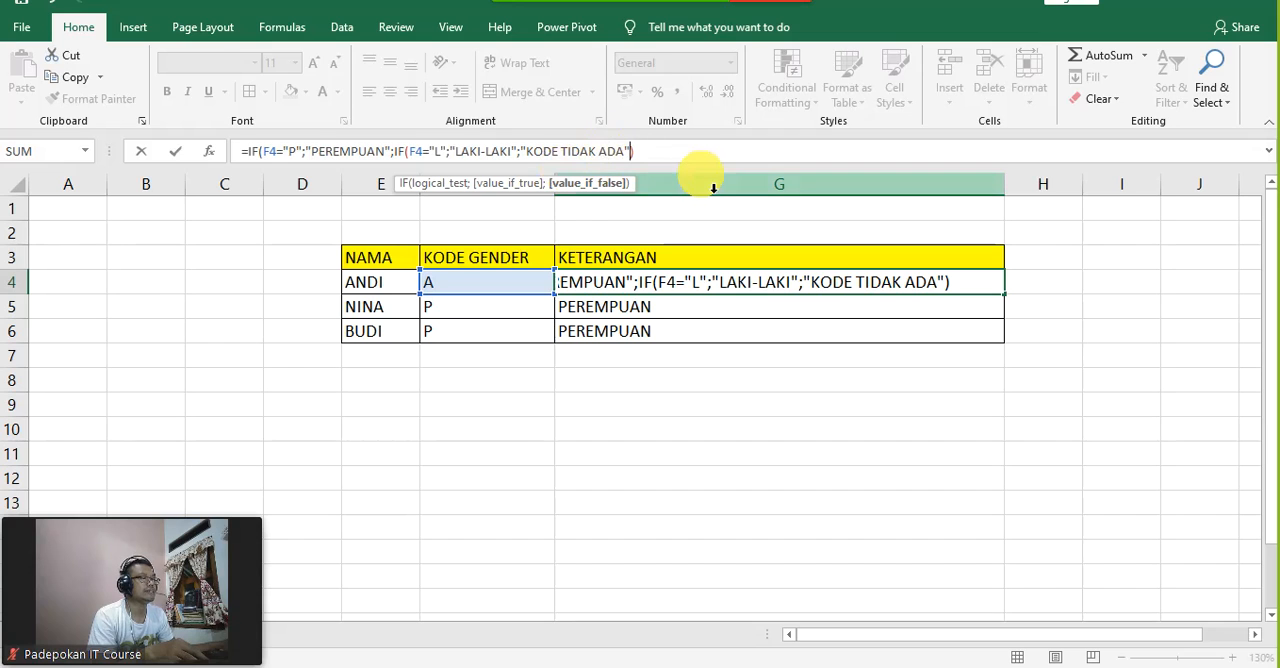
{"action": "left_click", "coordinate": [674, 154]}
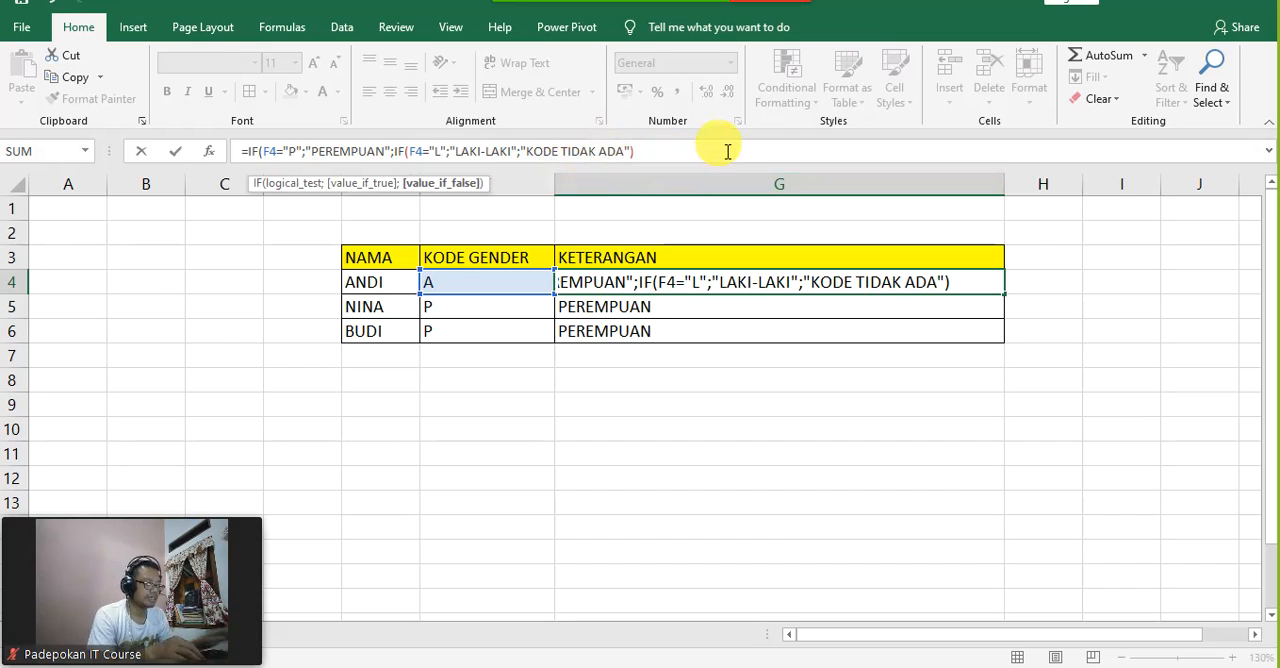
{"action": "type", "text": ")"}
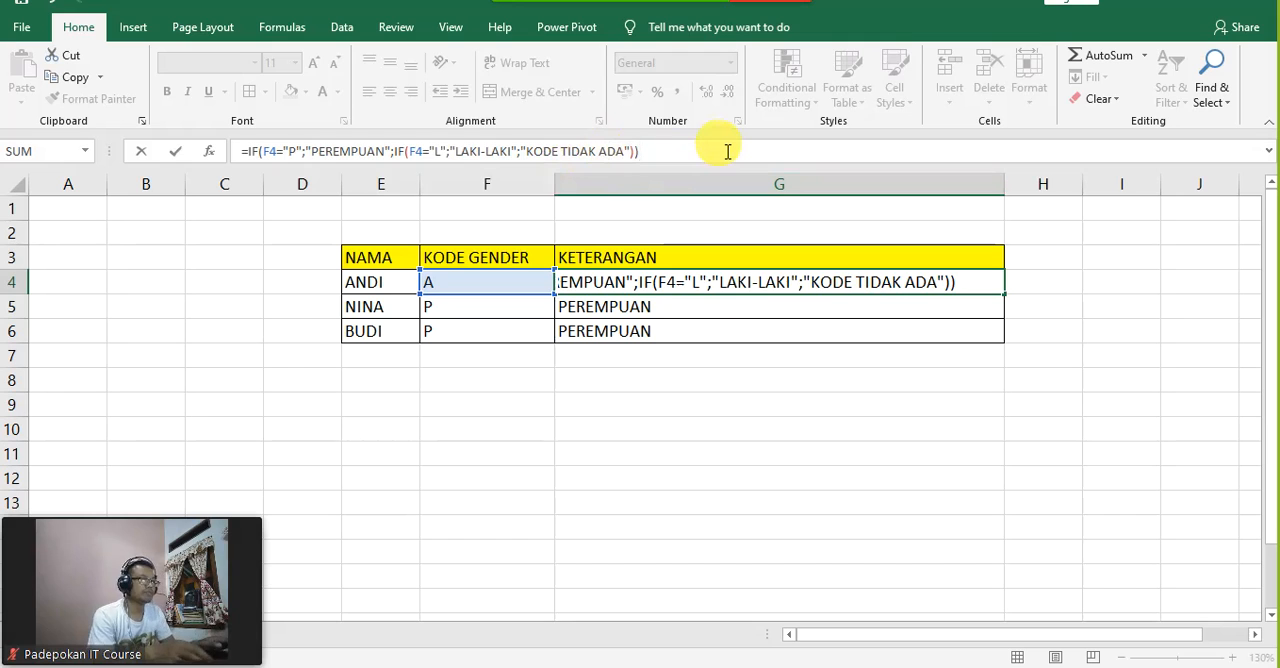
{"action": "key", "text": "Return"}
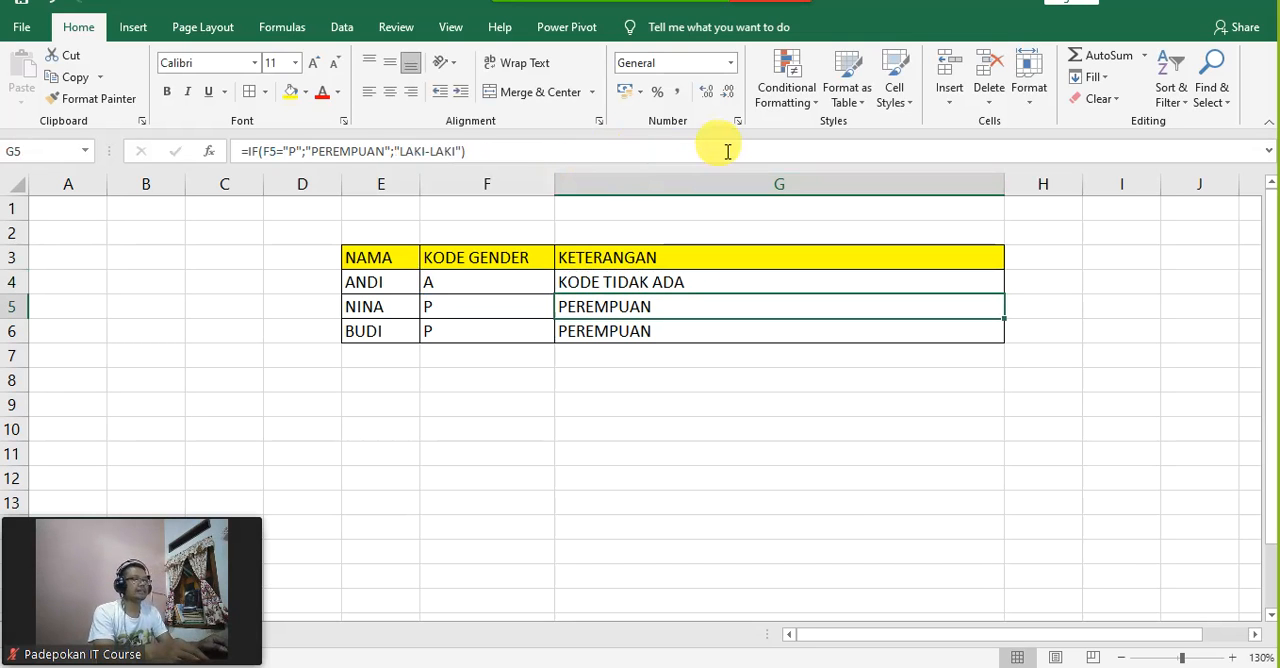
Step: Check the code in F4 against the nested formula in G4, and change F4 to L
{"action": "key", "text": "Up"}
{"action": "key", "text": "Left"}
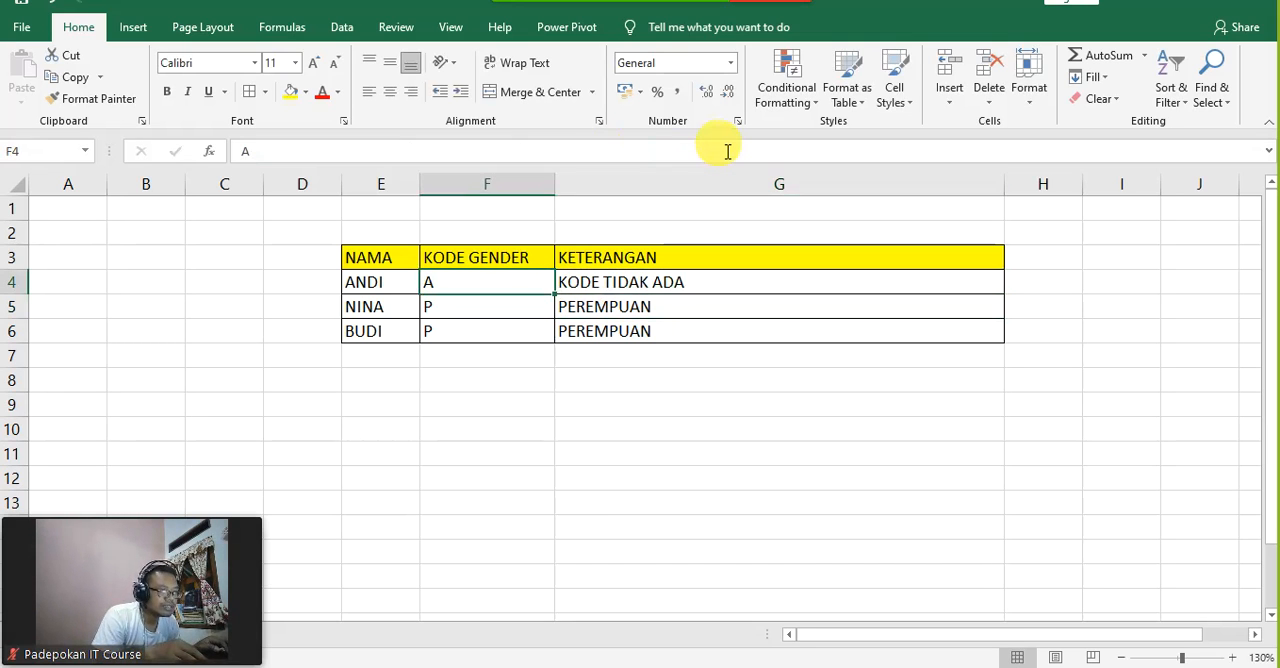
{"action": "key", "text": "Left"}
{"action": "key", "text": "Right"}
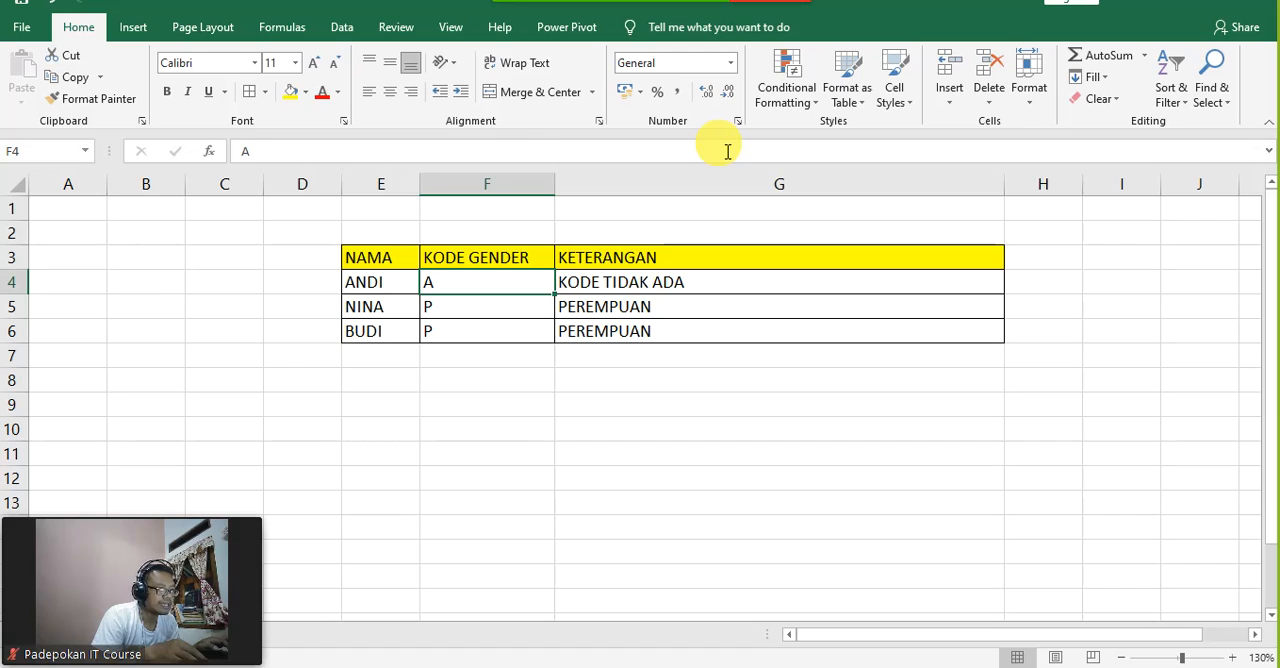
{"action": "key", "text": "Right"}
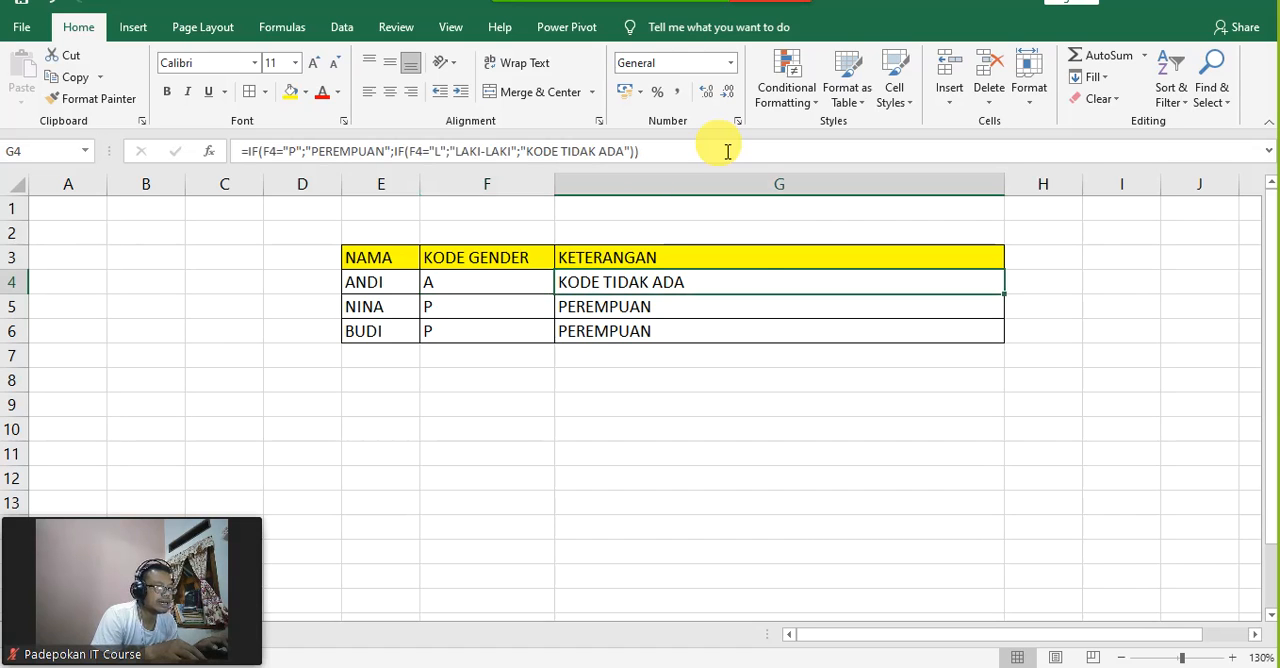
{"action": "key", "text": "Left"}
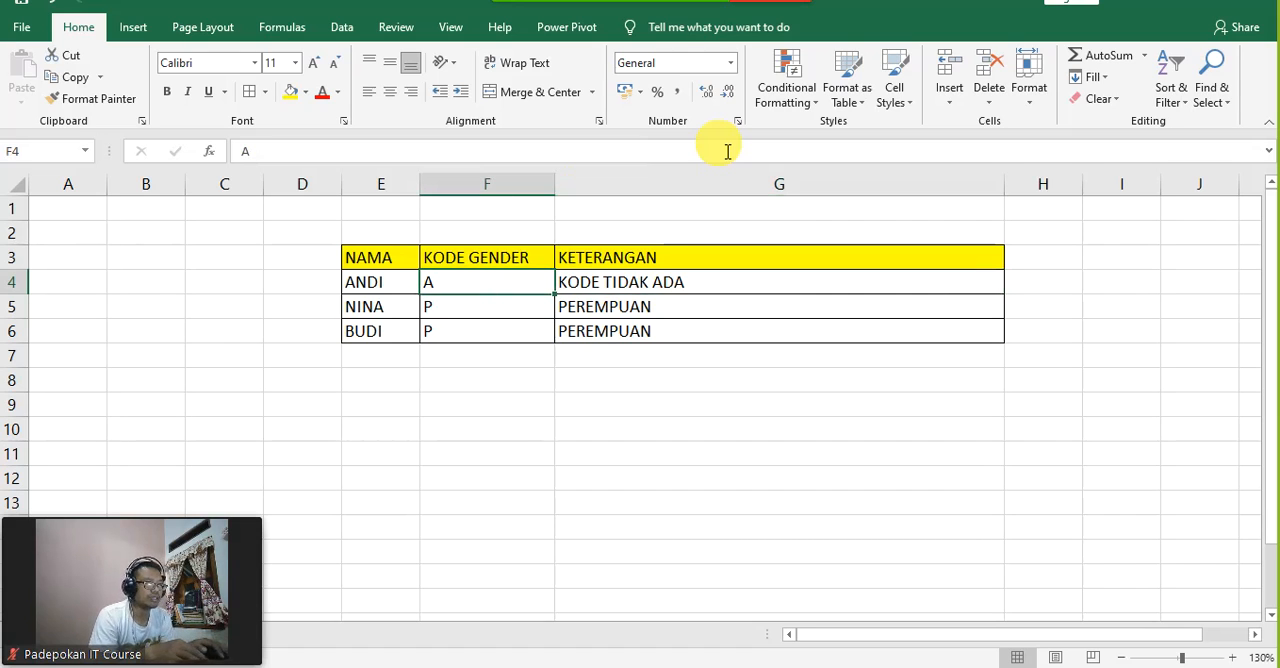
{"action": "type", "text": "L"}
{"action": "key", "text": "Return"}
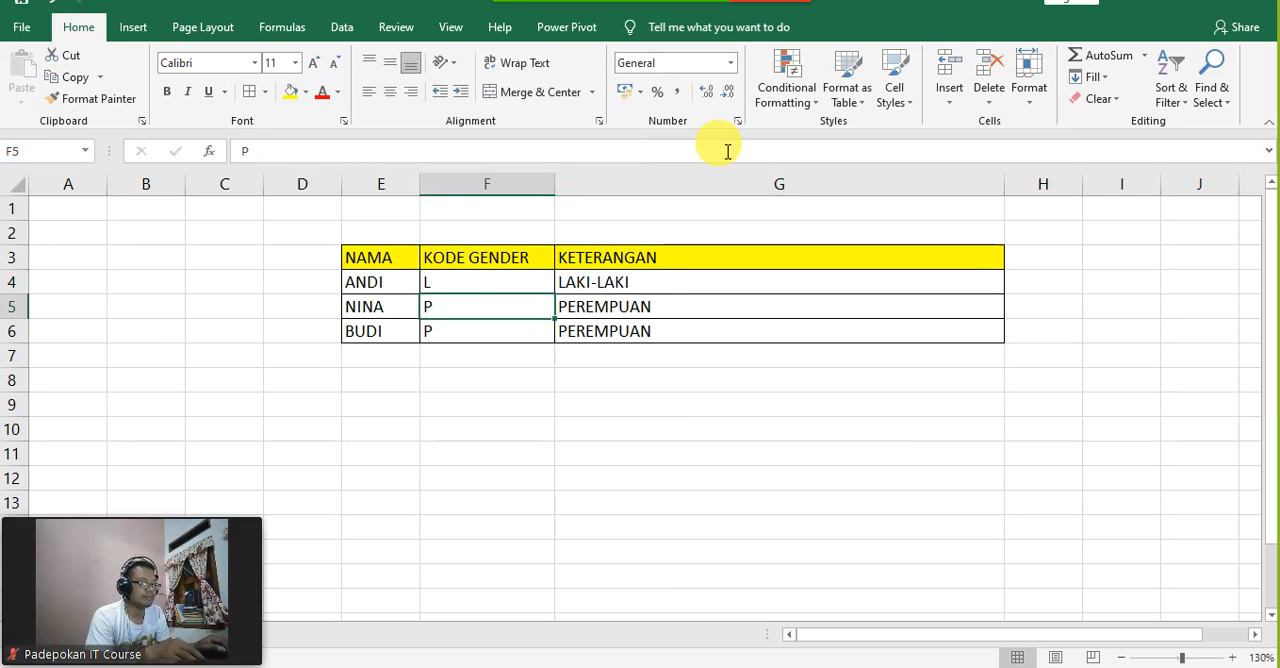
Step: Change the gender code in F5 to L and the one in F6 to S
{"action": "type", "text": "L"}
{"action": "key", "text": "Return"}
{"action": "key", "text": "Up"}
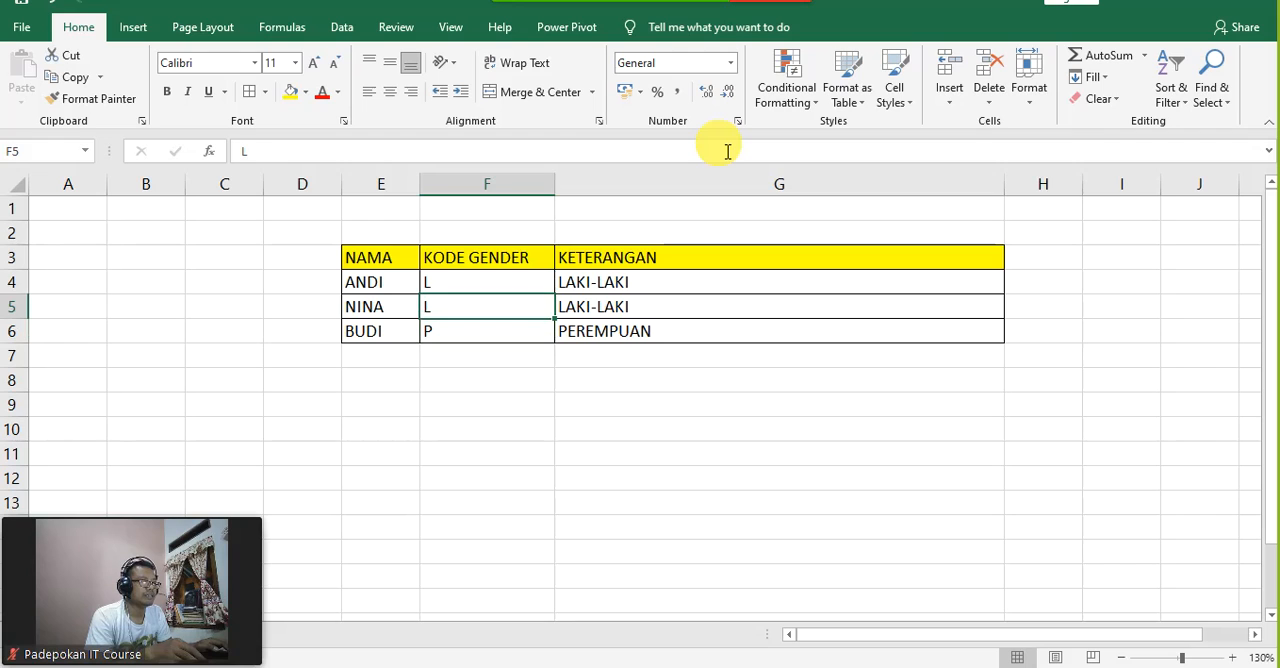
{"action": "key", "text": "Down"}
{"action": "type", "text": "S"}
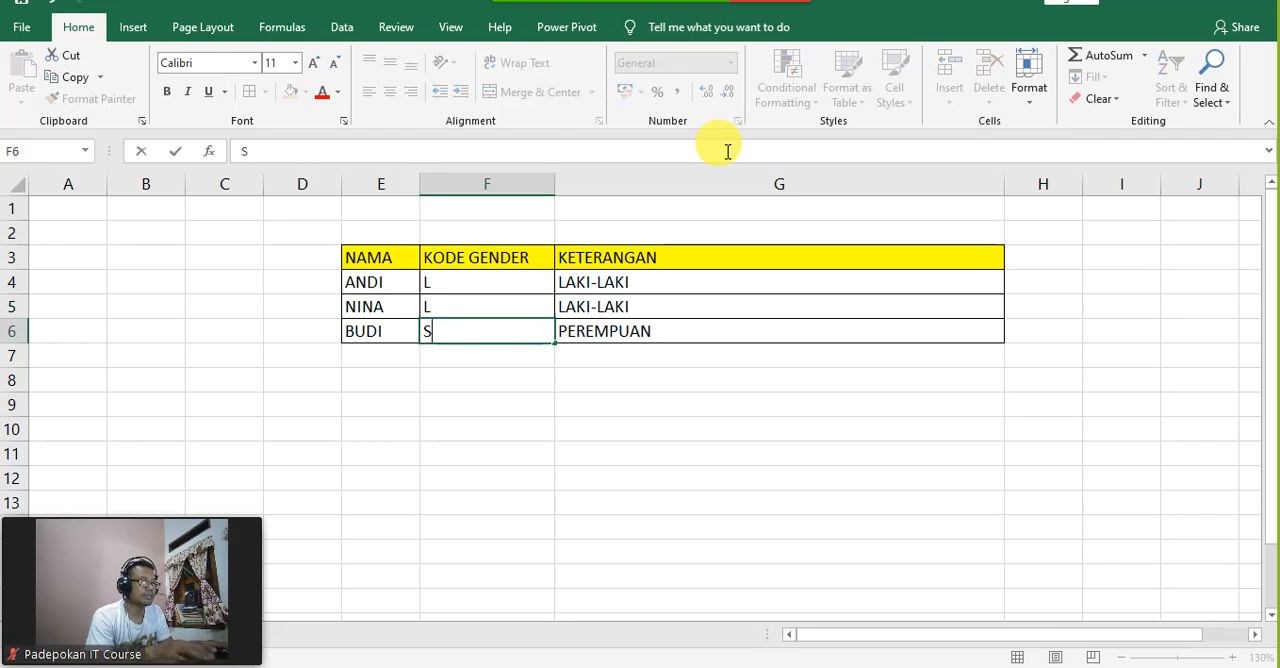
{"action": "key", "text": "Return"}
{"action": "key", "text": "Up"}
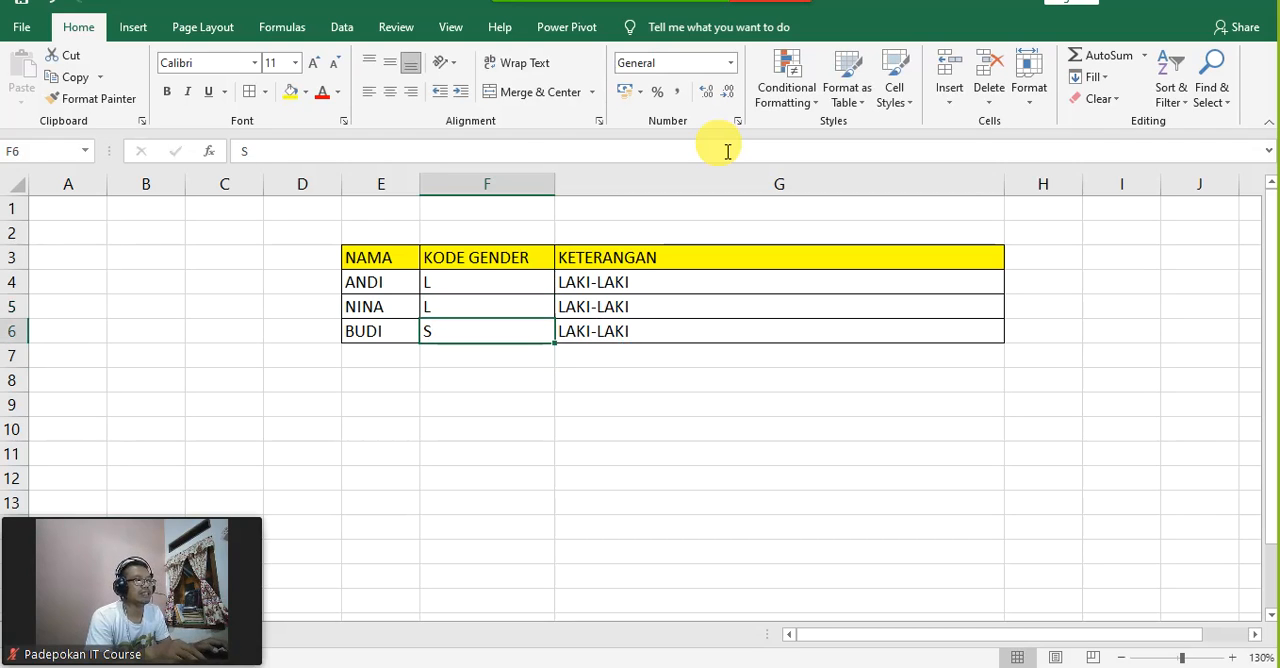
Step: Fill the nested IF formula from G4 down through G6
{"action": "key", "text": "Right"}
{"action": "key", "text": "Left"}
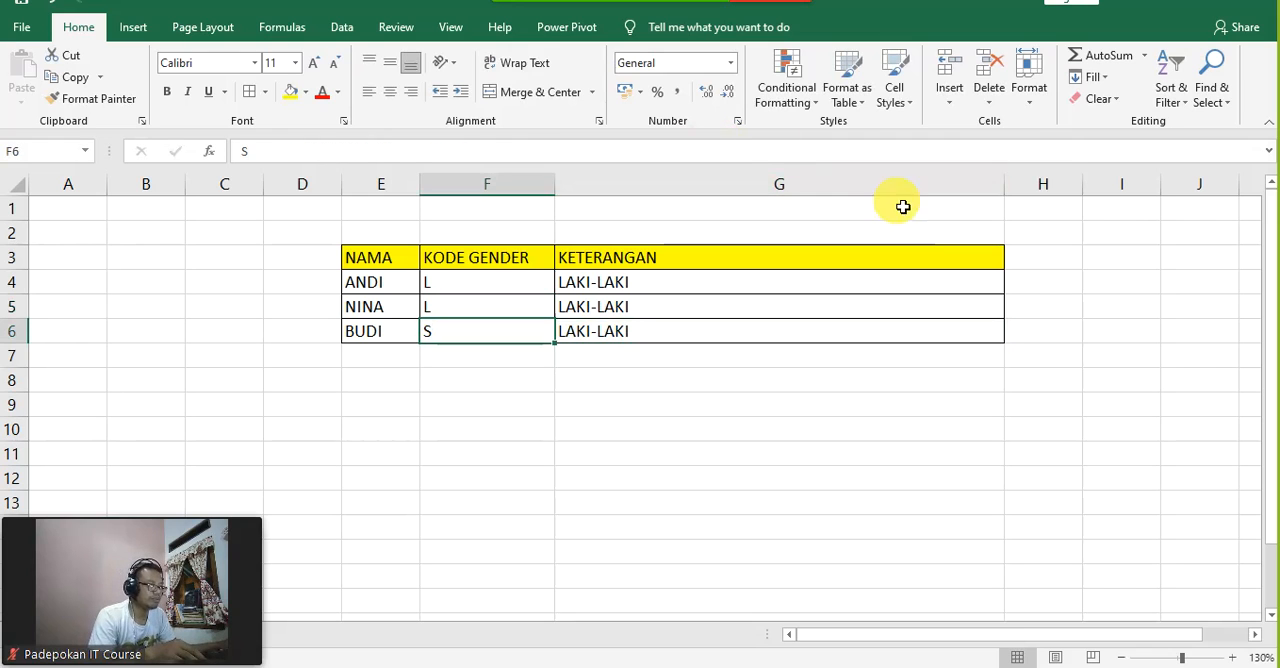
{"action": "left_click", "coordinate": [968, 290]}
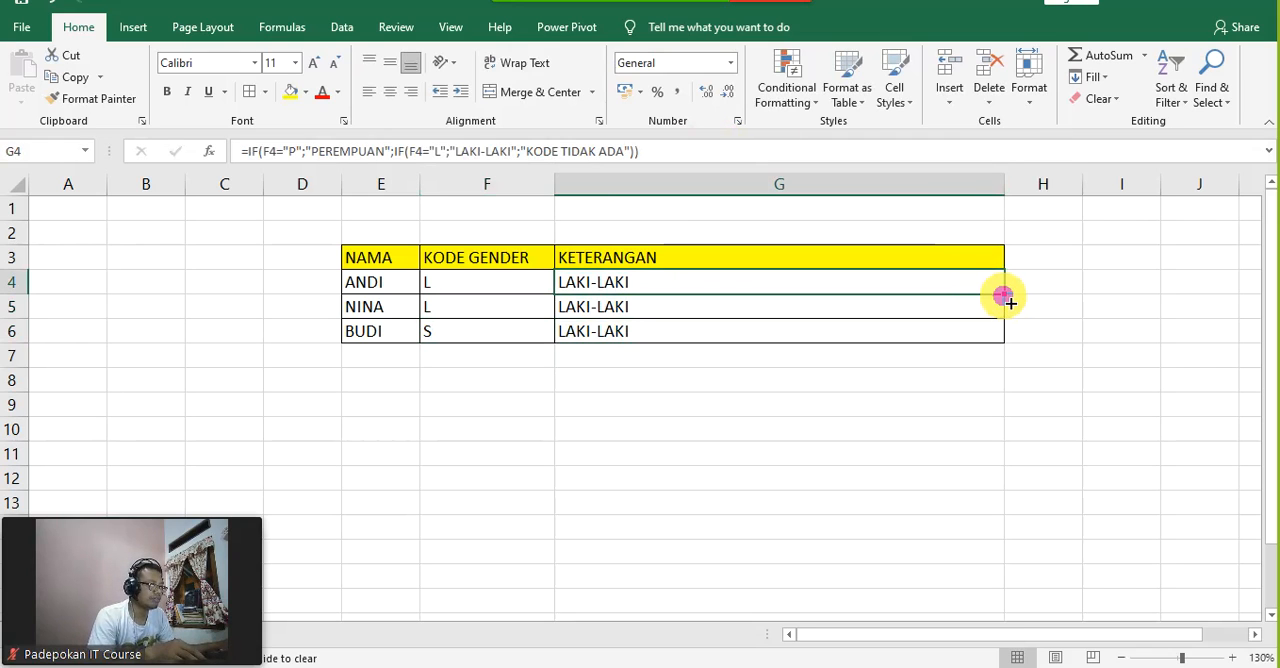
{"action": "left_click_drag", "start_coordinate": [1003, 297], "coordinate": [1009, 340]}
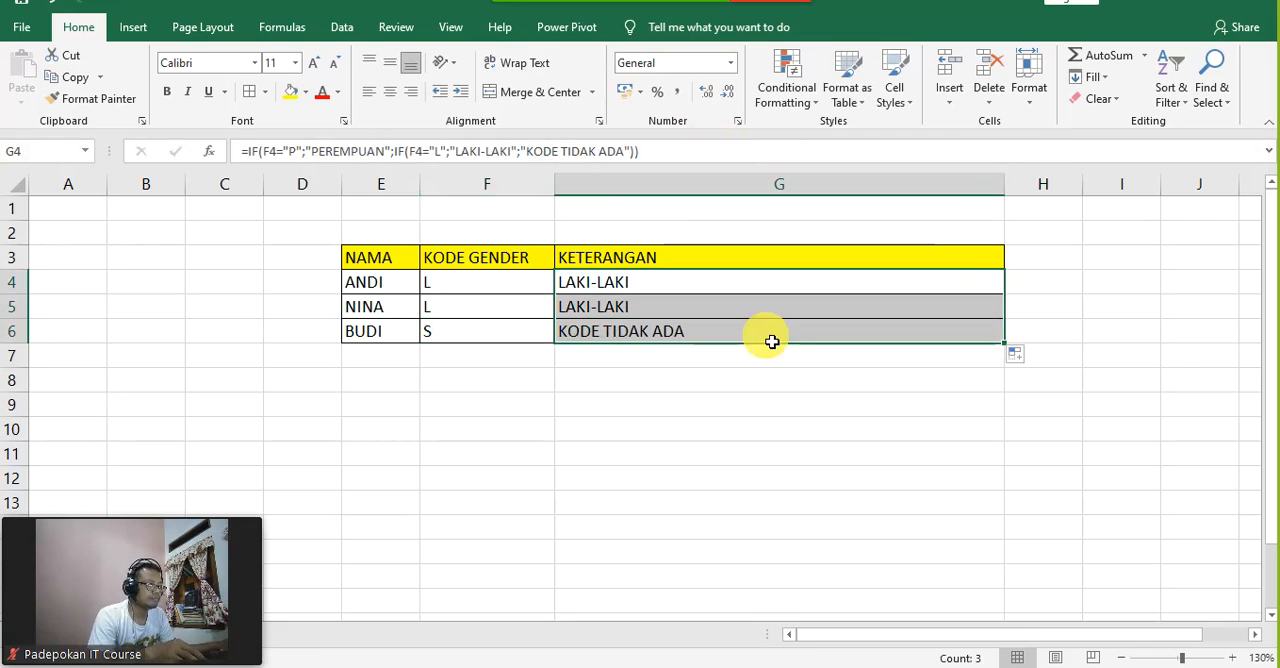
Step: Set the gender code in F5 to G and compare the code in F4 with its result in G4
{"action": "left_click", "coordinate": [482, 306]}
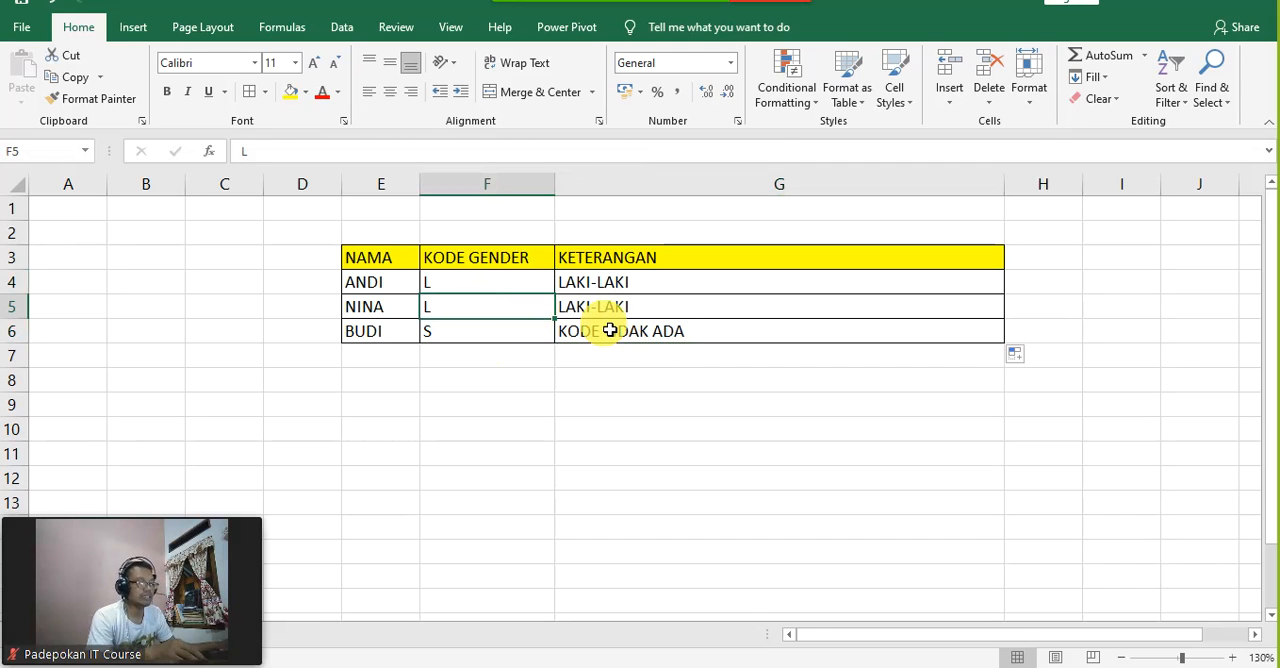
{"action": "type", "text": "G"}
{"action": "key", "text": "Return"}
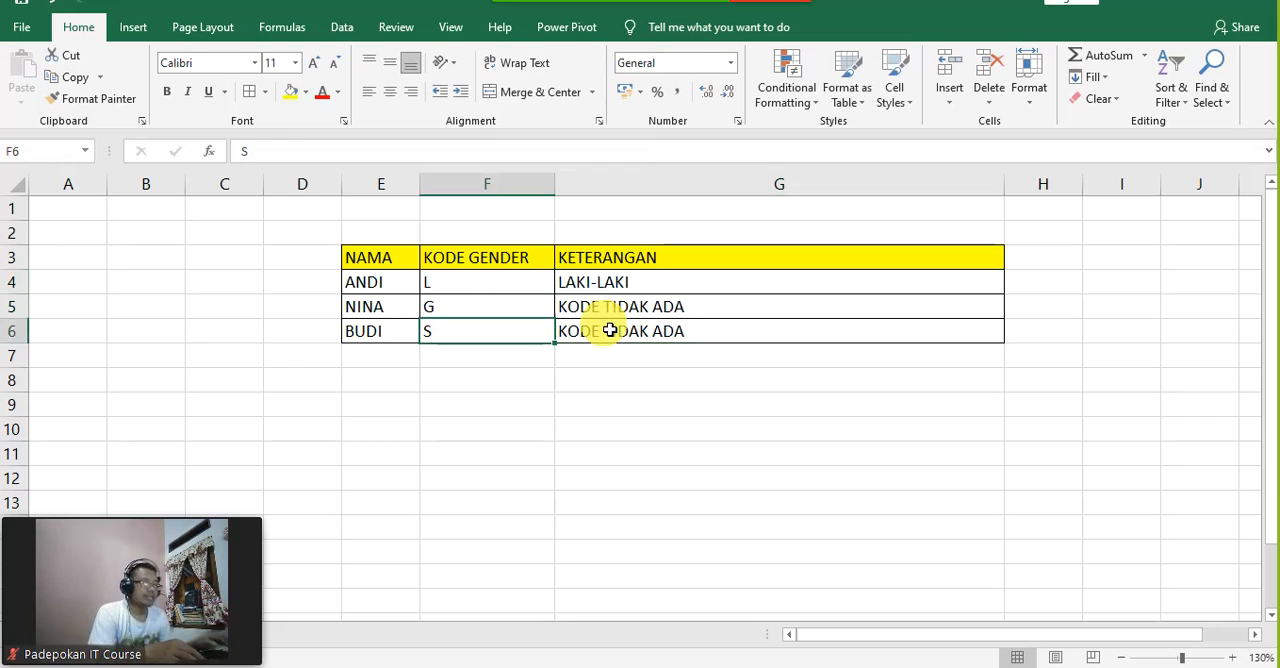
{"action": "key", "text": "Up"}
{"action": "key", "text": "Up"}
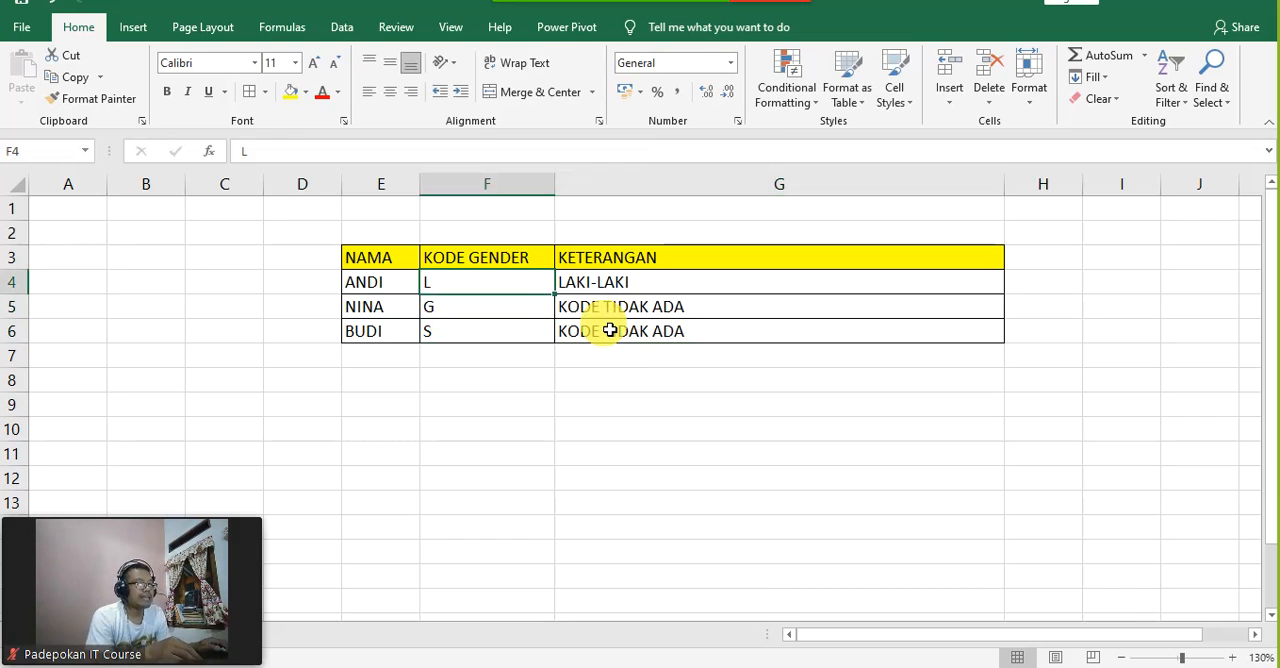
{"action": "key", "text": "Right"}
{"action": "key", "text": "Left"}
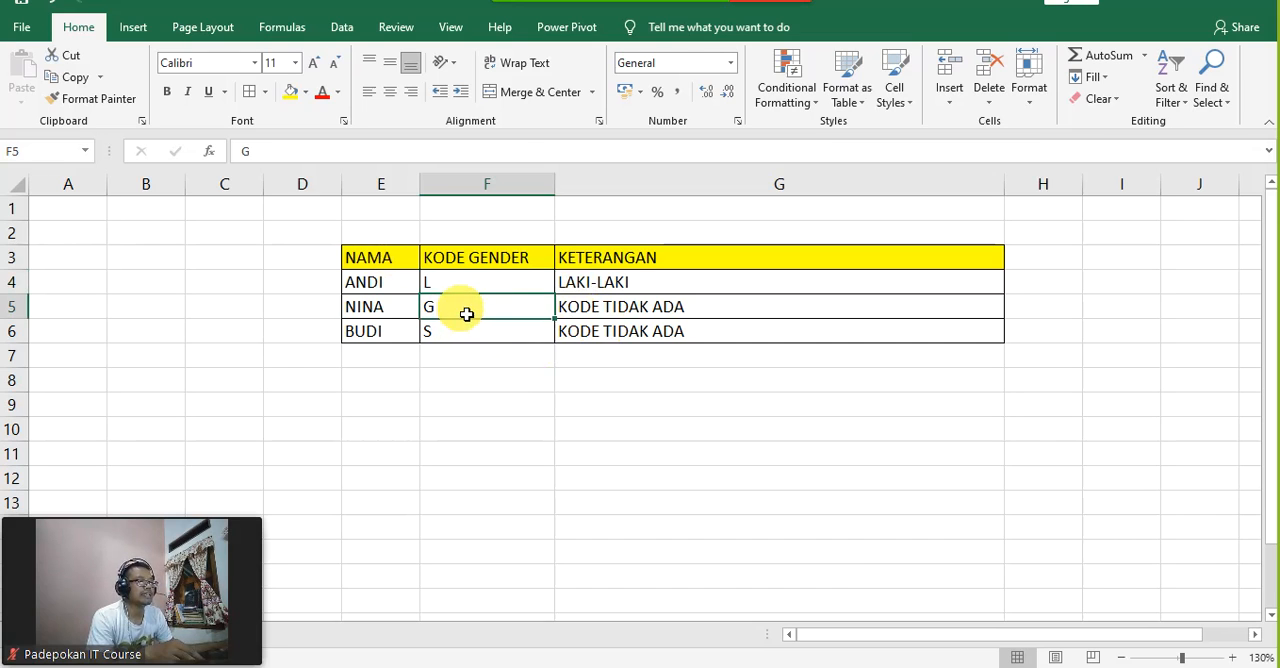
Step: Clear the gender codes in F4 through F6
{"action": "left_click", "coordinate": [477, 378]}
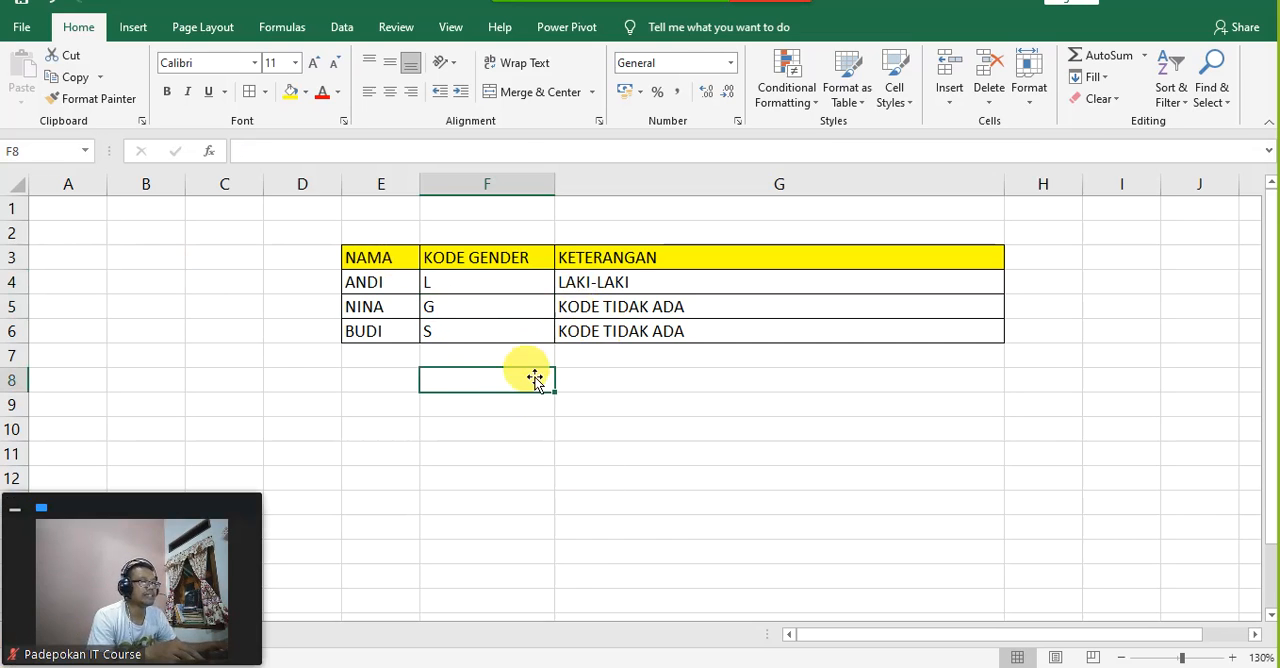
{"action": "left_click_drag", "start_coordinate": [503, 283], "coordinate": [528, 331]}
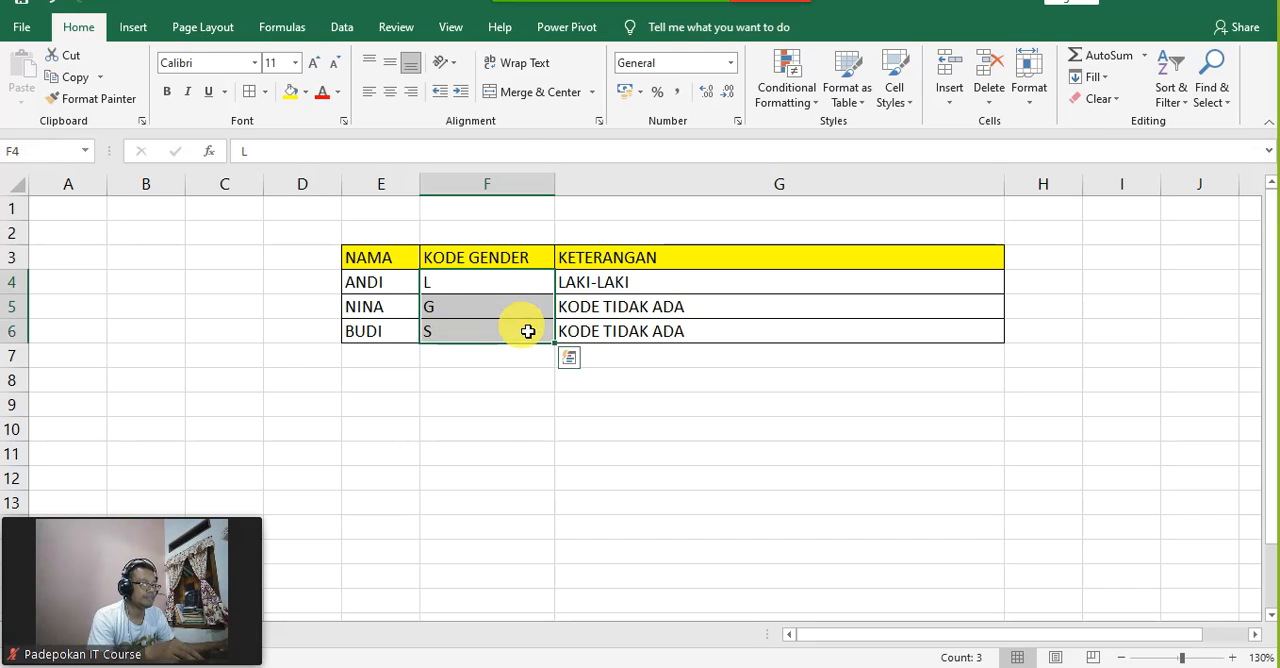
{"action": "key", "text": "Delete"}
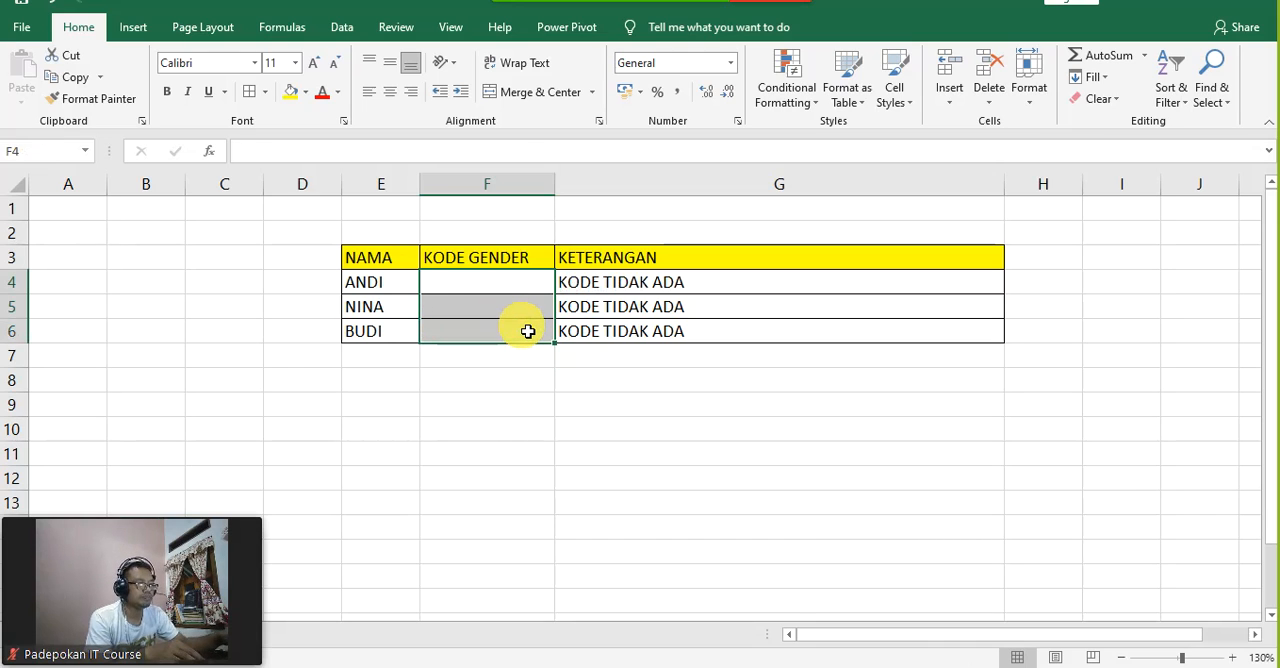
{"action": "left_click", "coordinate": [670, 447]}
Step: Set up data validation on F4 that allows a list with the source L;P
{"action": "left_click", "coordinate": [515, 282]}
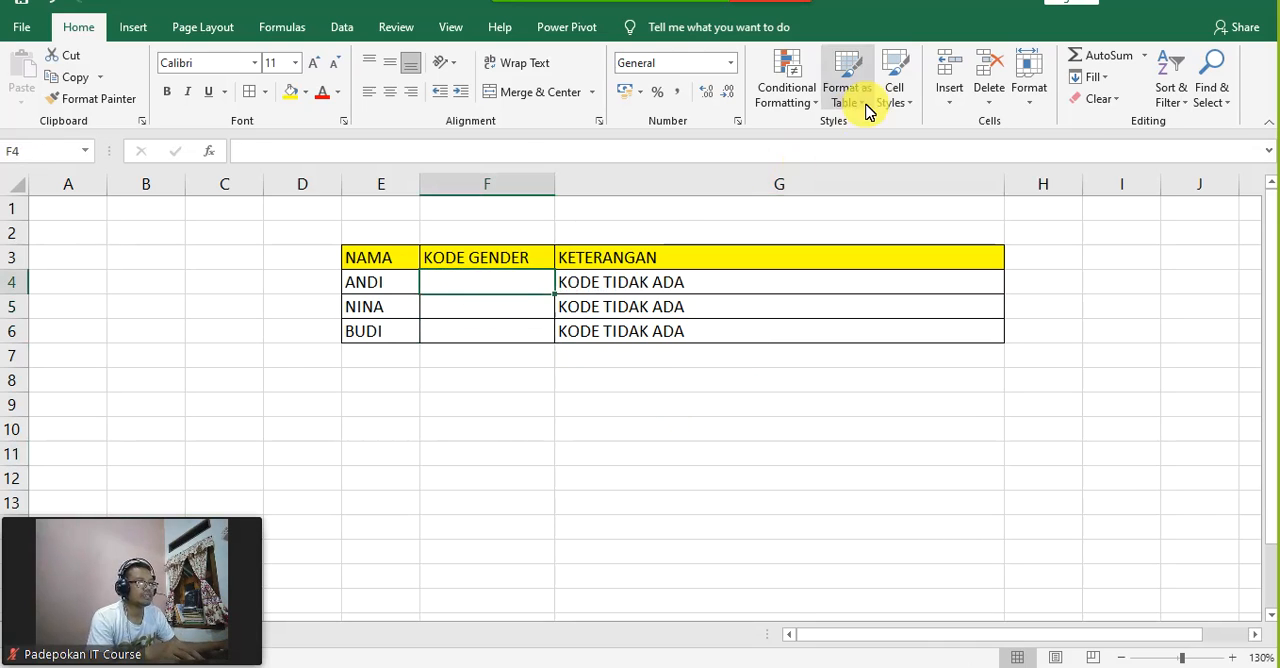
{"action": "left_click", "coordinate": [342, 27]}
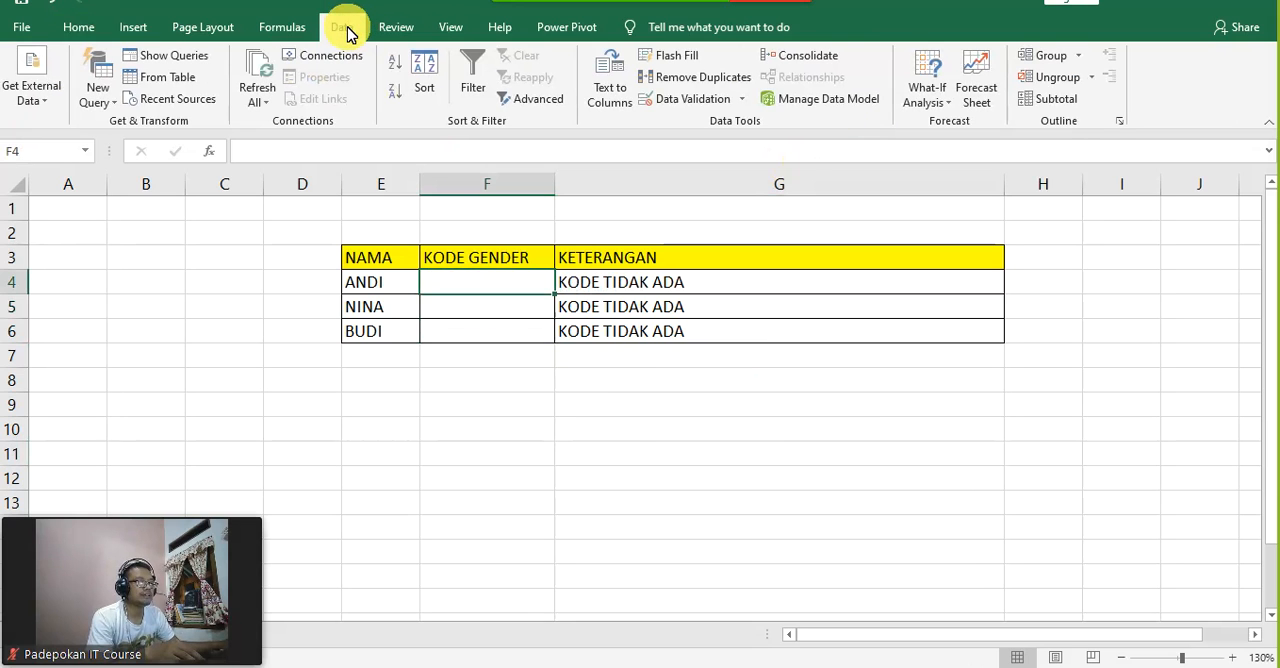
{"action": "left_click", "coordinate": [744, 101]}
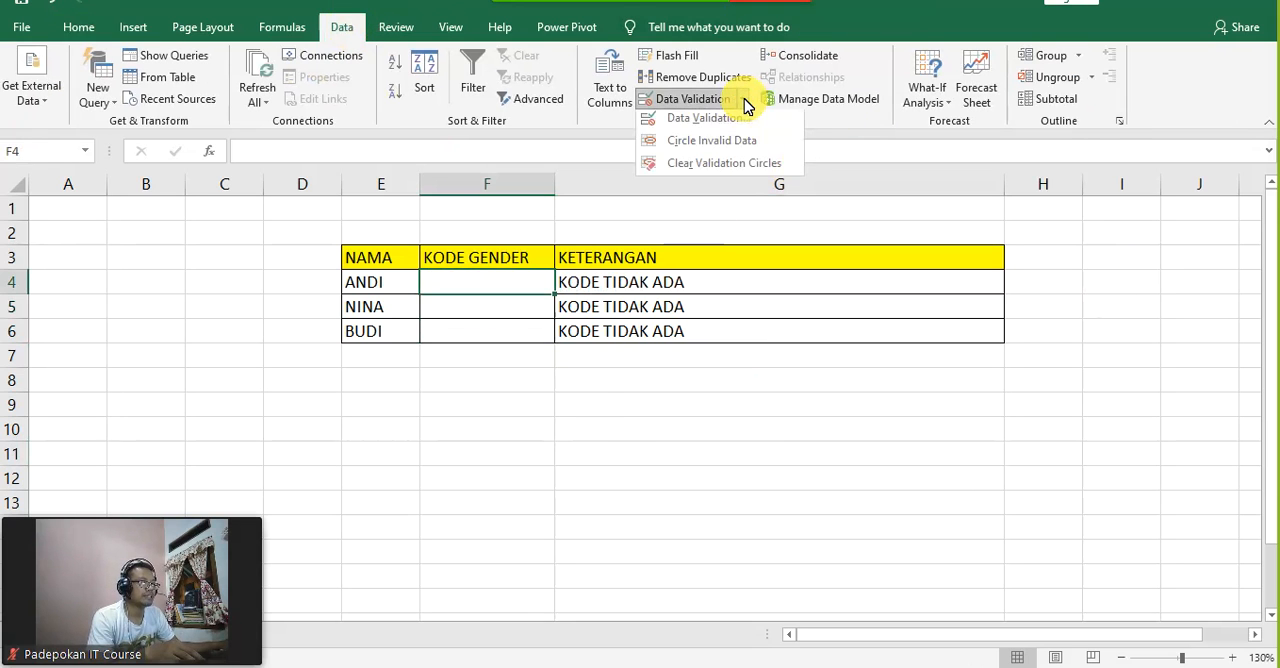
{"action": "left_click", "coordinate": [745, 122]}
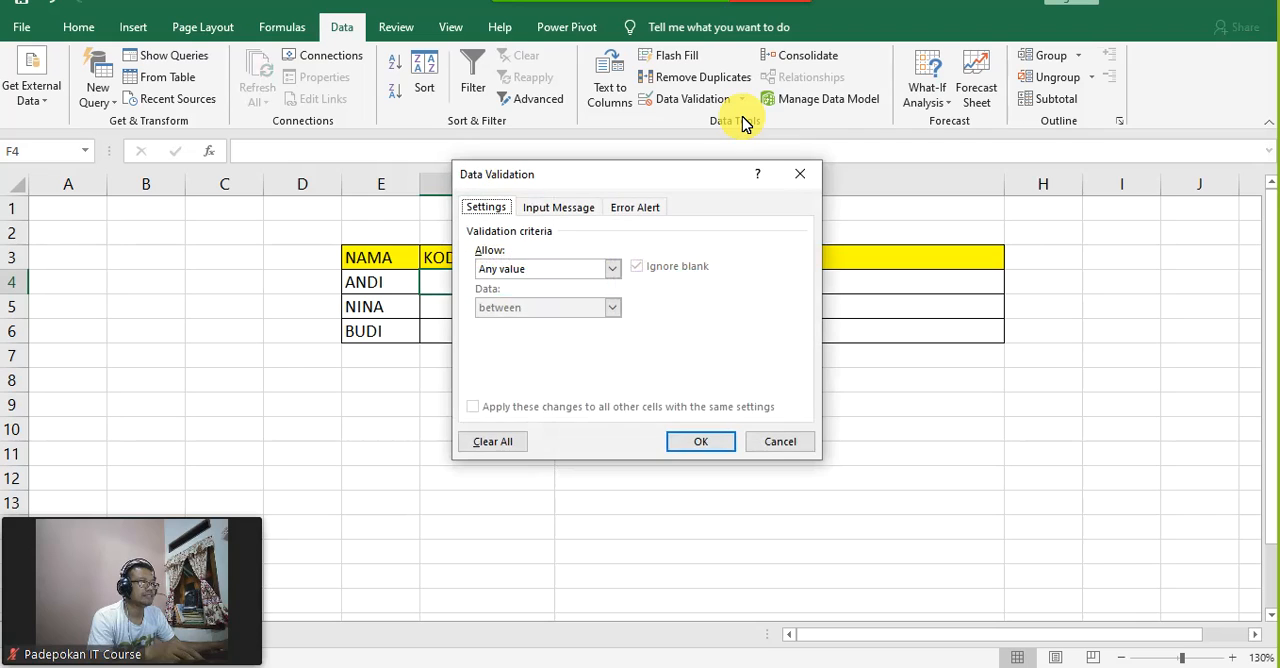
{"action": "left_click", "coordinate": [612, 270]}
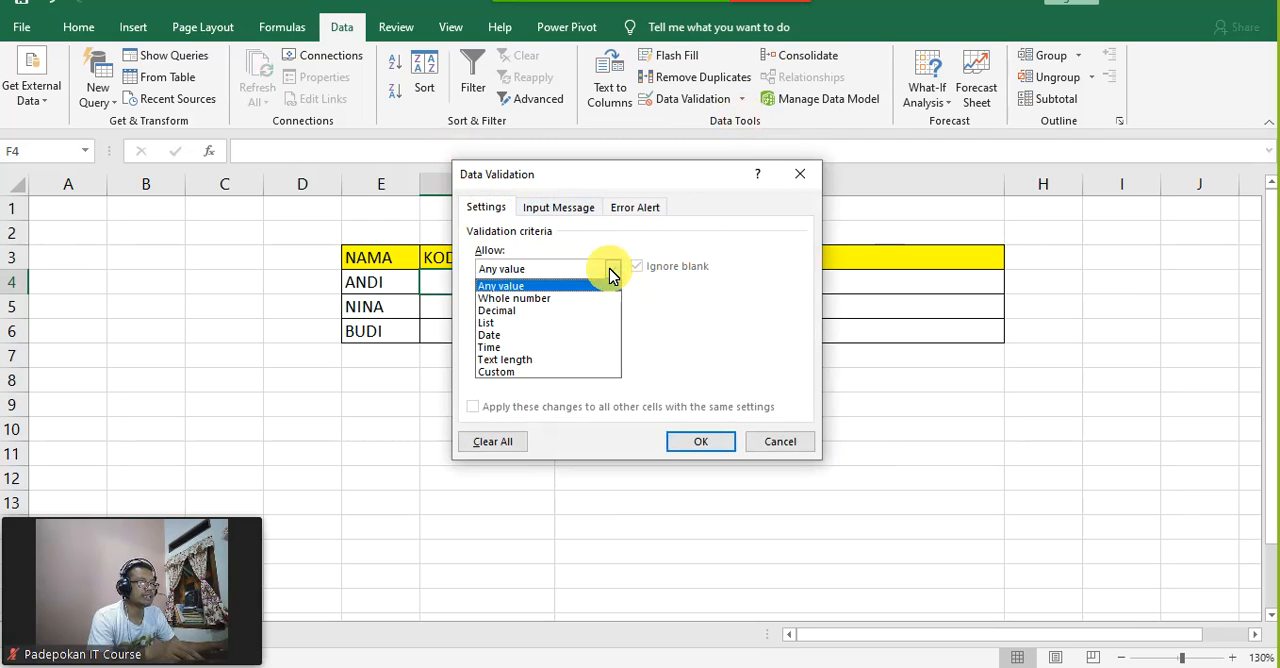
{"action": "left_click", "coordinate": [543, 324]}
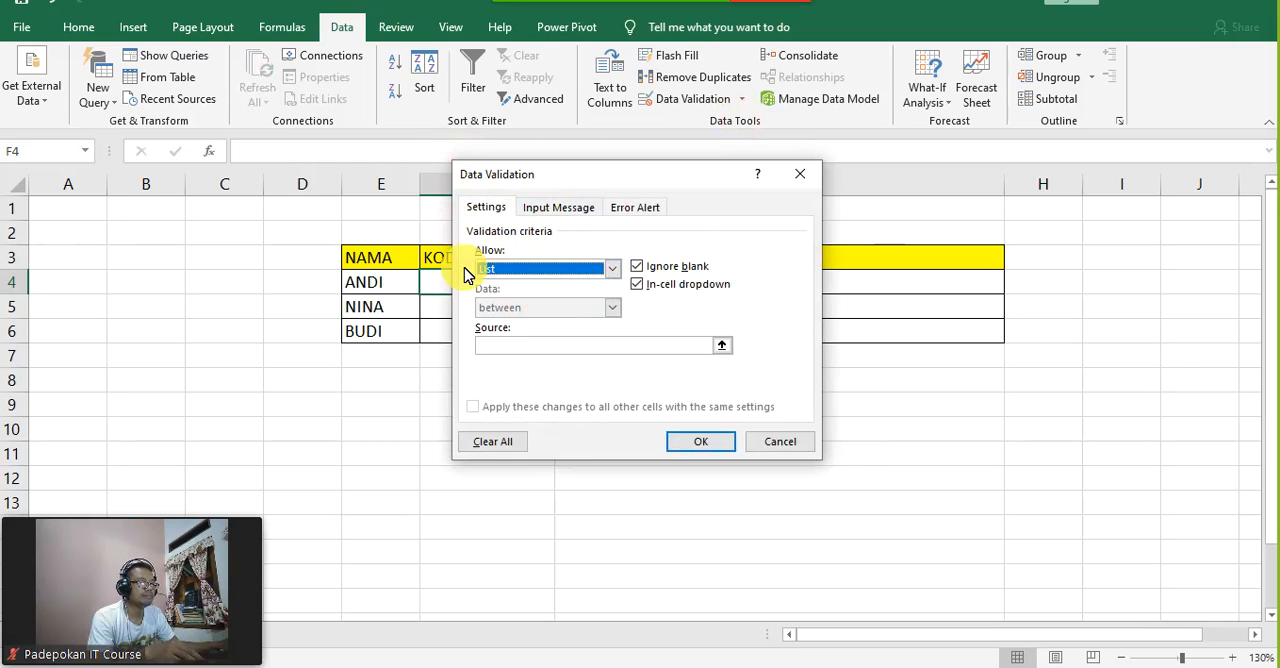
{"action": "left_click", "coordinate": [518, 349]}
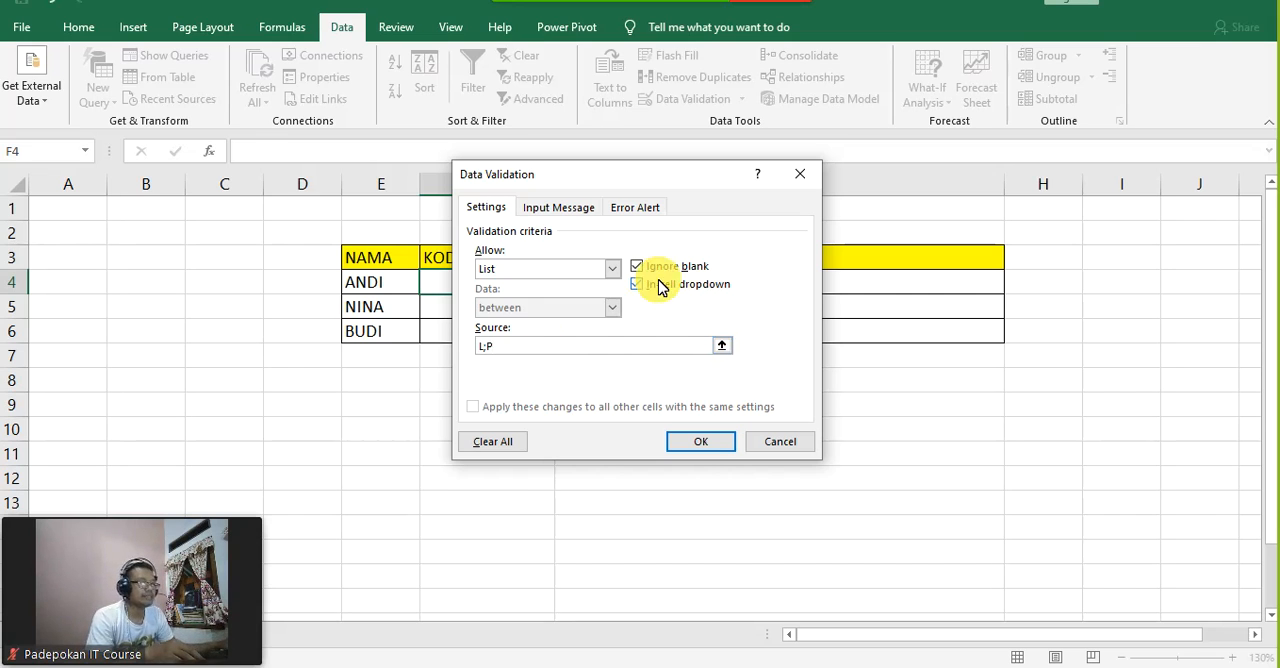
Step: Add the error message "KODE TIDAK ADA !" to the validation's Stop-style error alert and apply the validation
{"action": "left_click", "coordinate": [650, 210]}
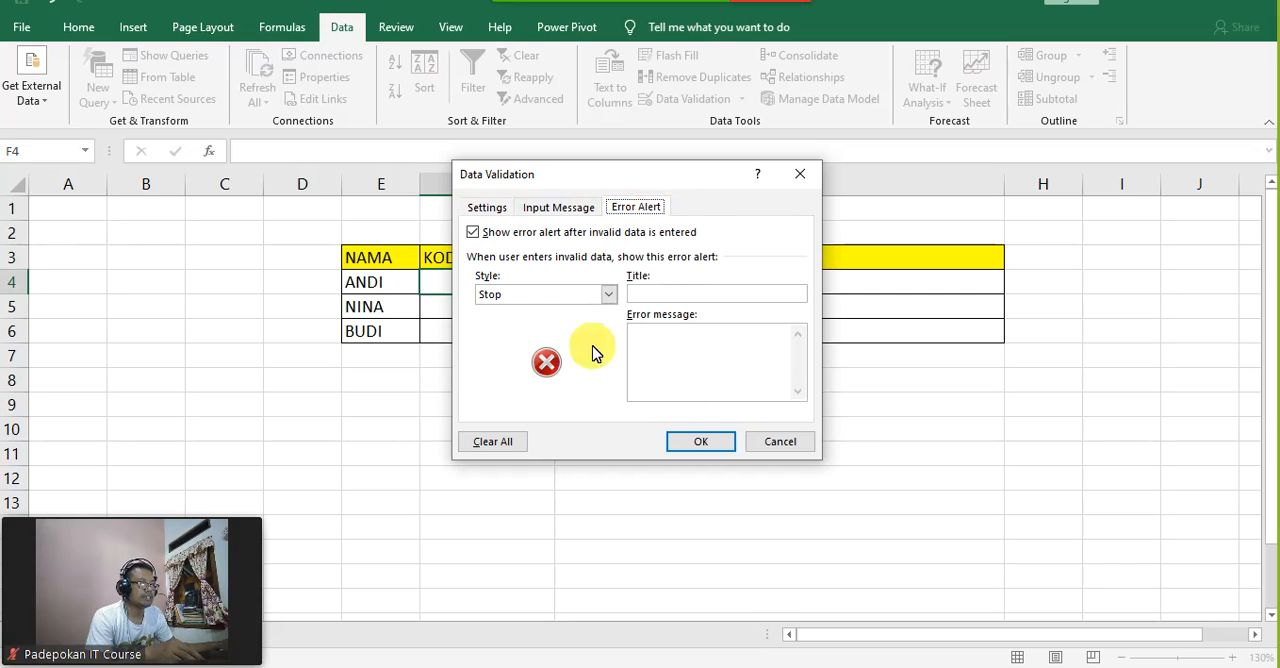
{"action": "left_click", "coordinate": [670, 350]}
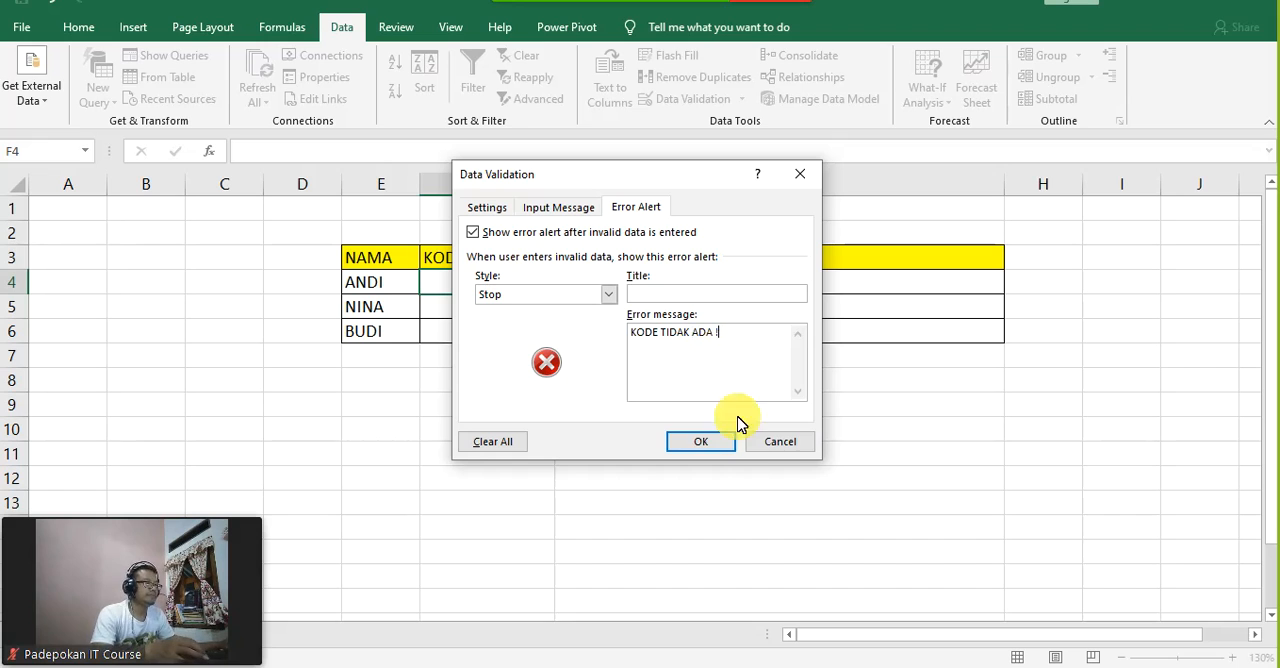
{"action": "left_click", "coordinate": [714, 443]}
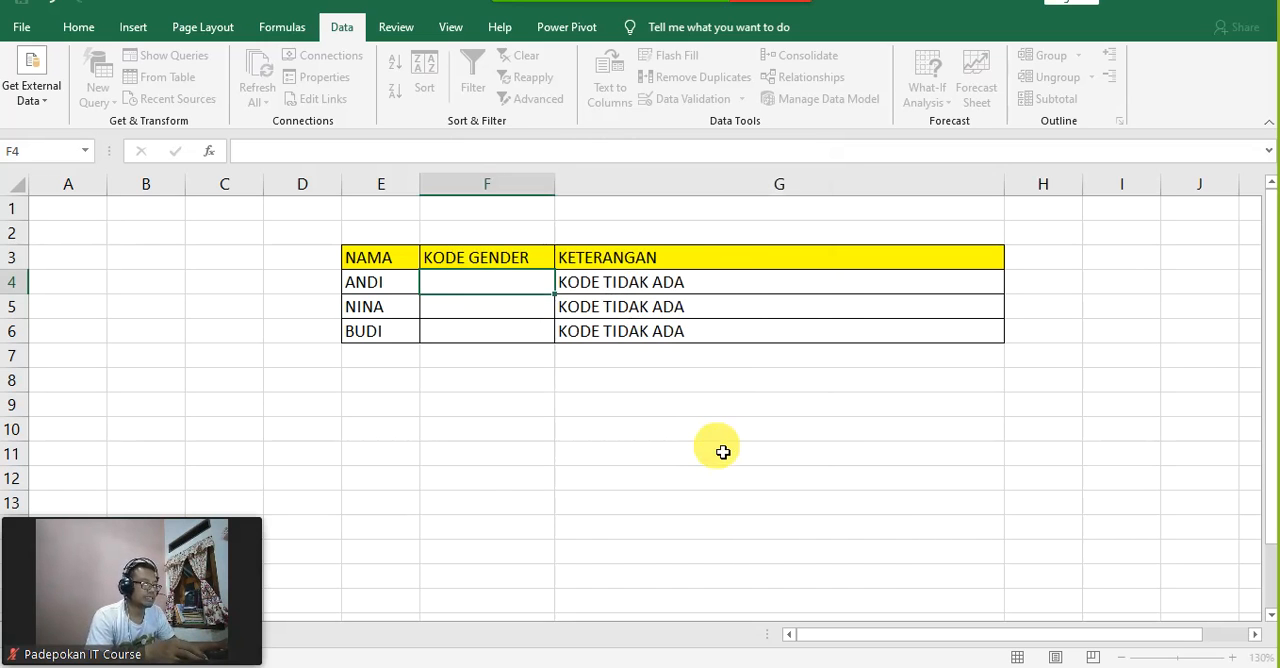
Step: Check the choices in the F4 dropdown and copy its validation down through F6
{"action": "left_click", "coordinate": [565, 289]}
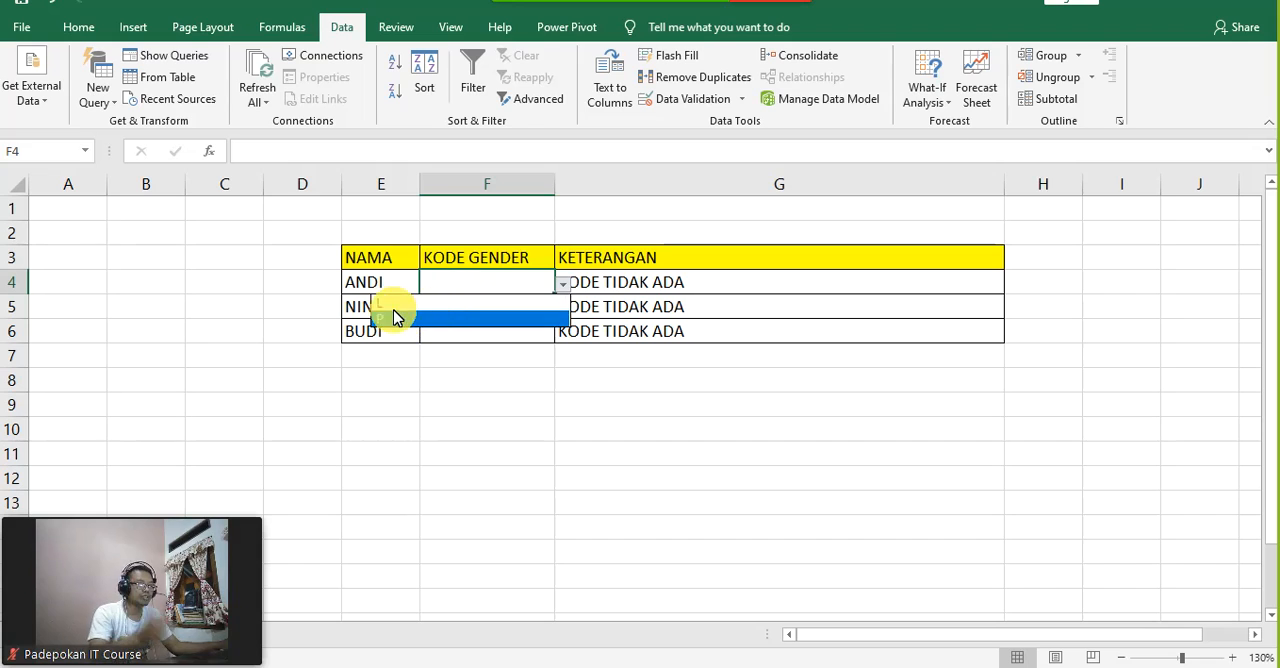
{"action": "left_click", "coordinate": [642, 402]}
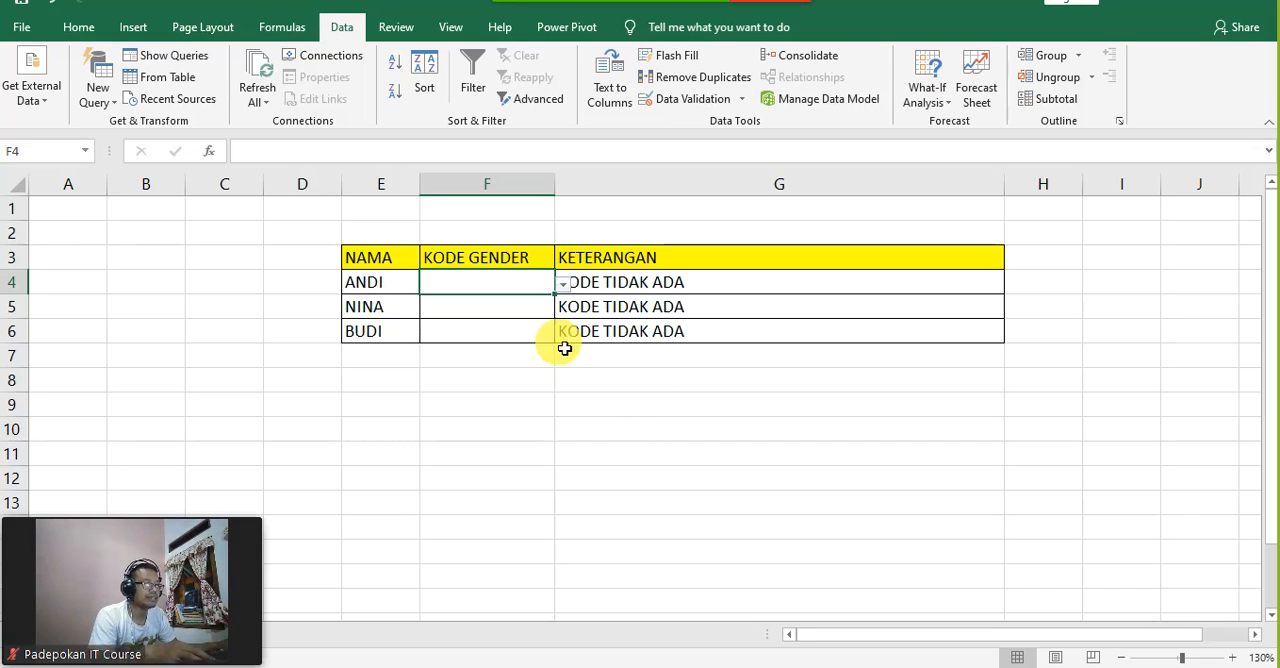
{"action": "left_click_drag", "start_coordinate": [562, 302], "coordinate": [543, 340]}
Step: Choose P as the gender code in F4 and L in F5 from their dropdown lists
{"action": "left_click", "coordinate": [526, 289]}
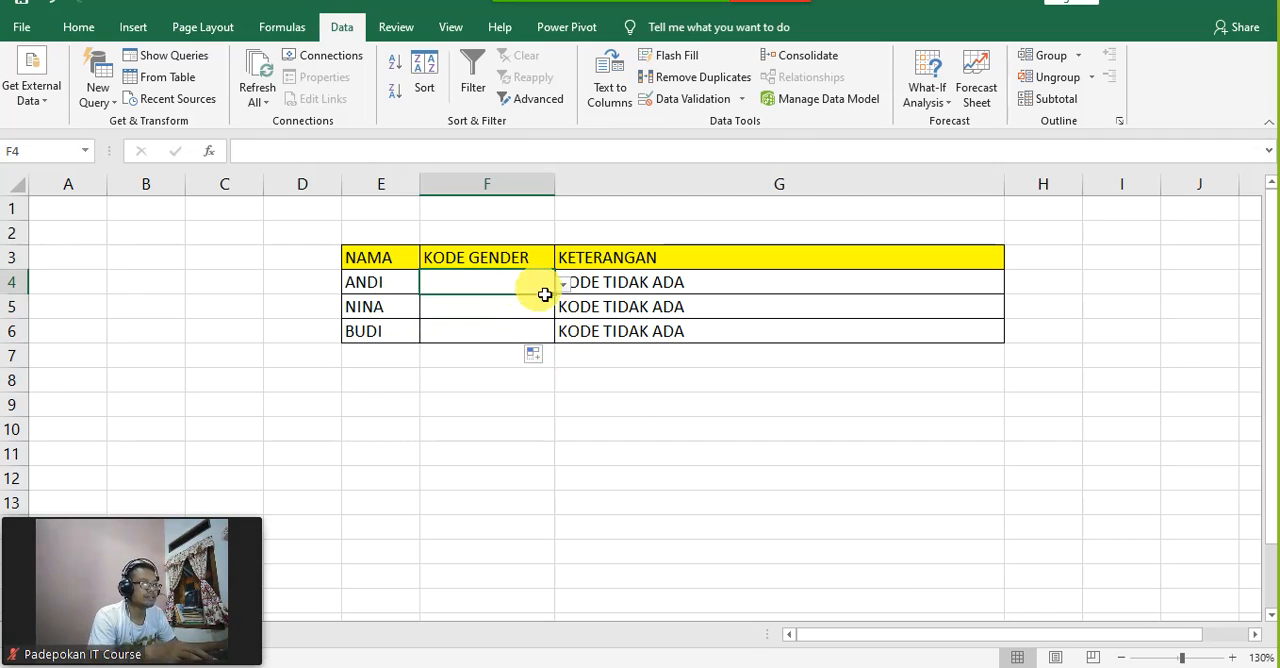
{"action": "left_click", "coordinate": [562, 285]}
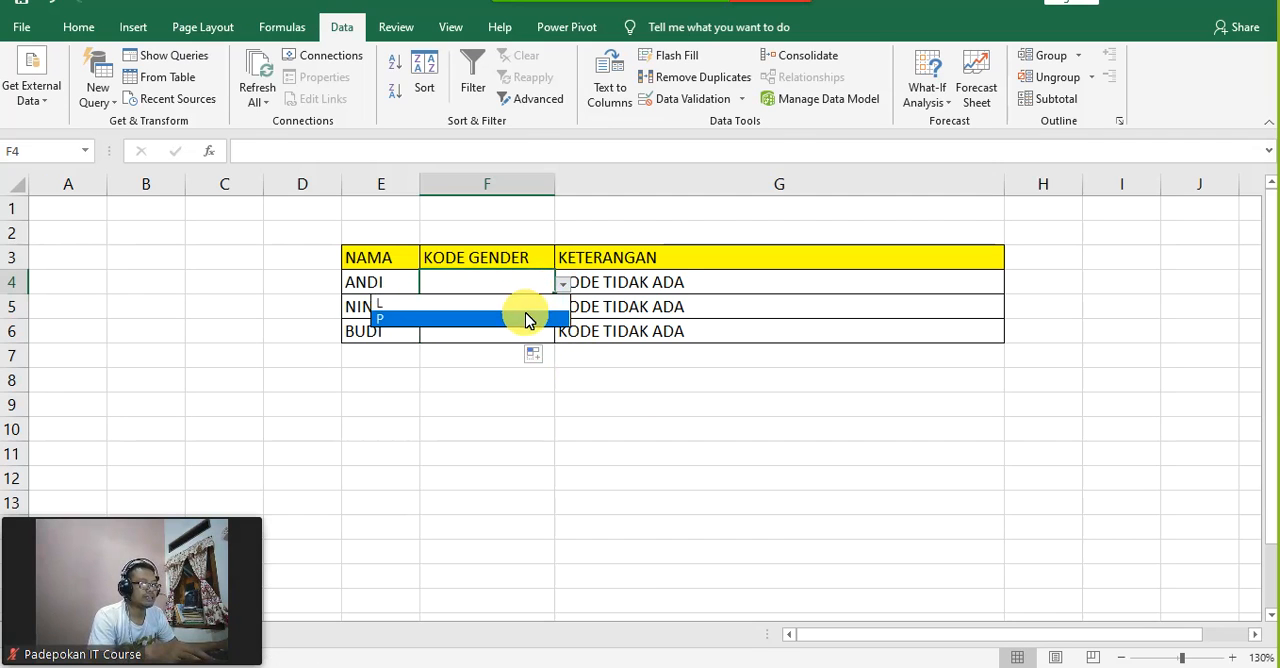
{"action": "left_click", "coordinate": [532, 318]}
{"action": "left_click", "coordinate": [720, 380]}
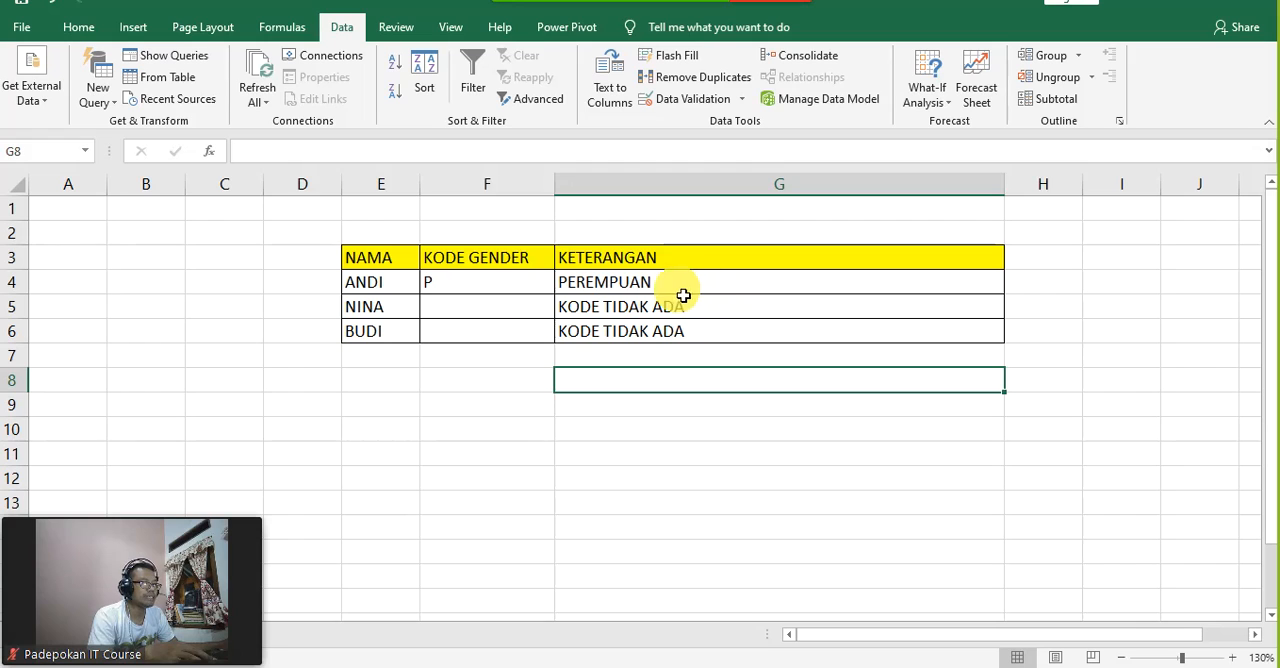
{"action": "left_click", "coordinate": [541, 312]}
{"action": "left_click", "coordinate": [563, 310]}
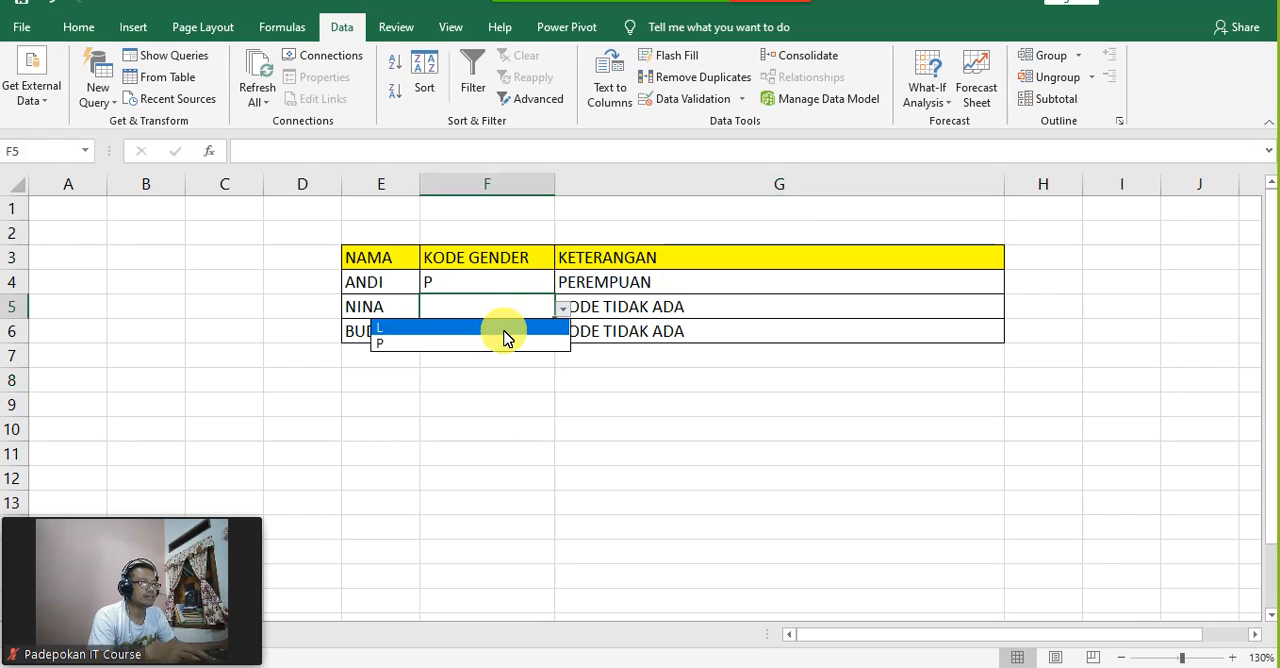
{"action": "left_click", "coordinate": [492, 328]}
{"action": "left_click", "coordinate": [692, 376]}
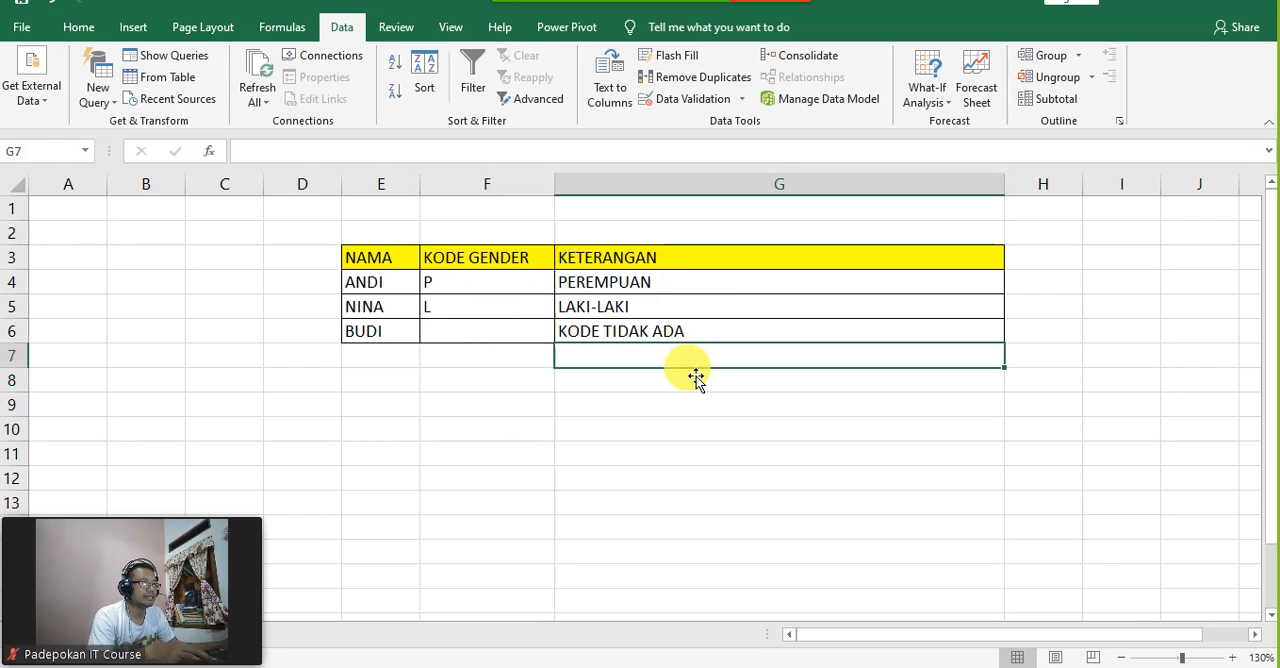
Step: Test the validation by trying to enter the unlisted code A in F6, and cancel the entry
{"action": "left_click", "coordinate": [541, 336]}
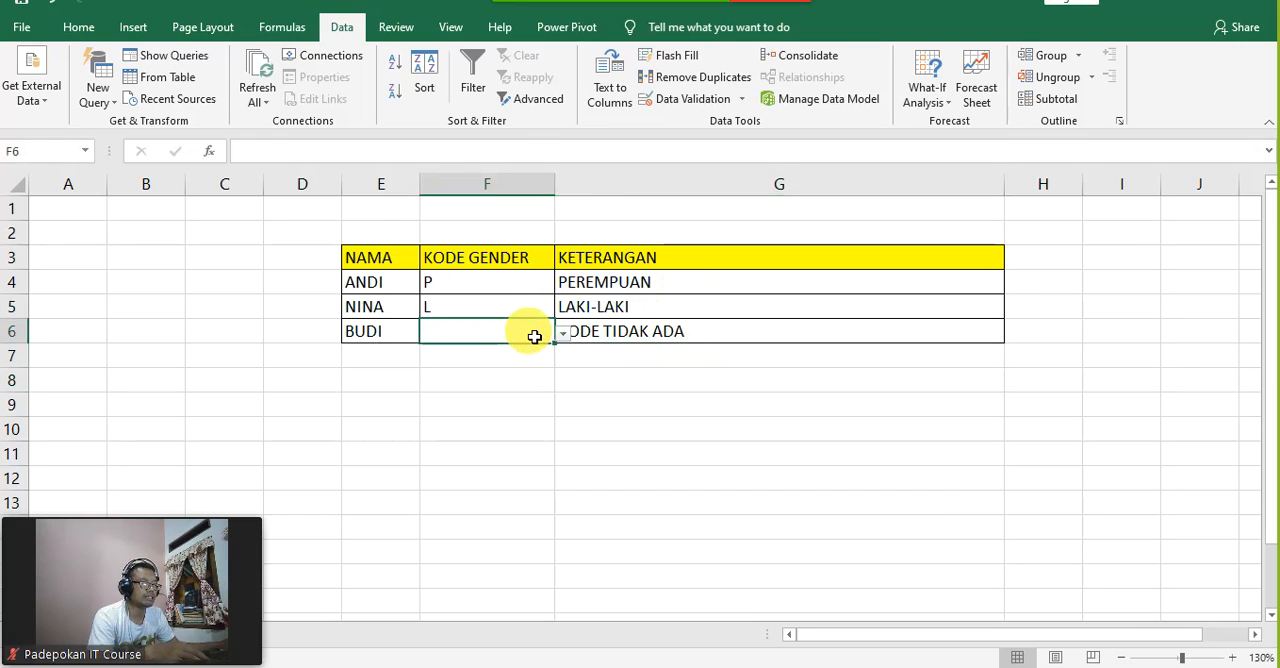
{"action": "type", "text": "DBDNFBDNFB"}
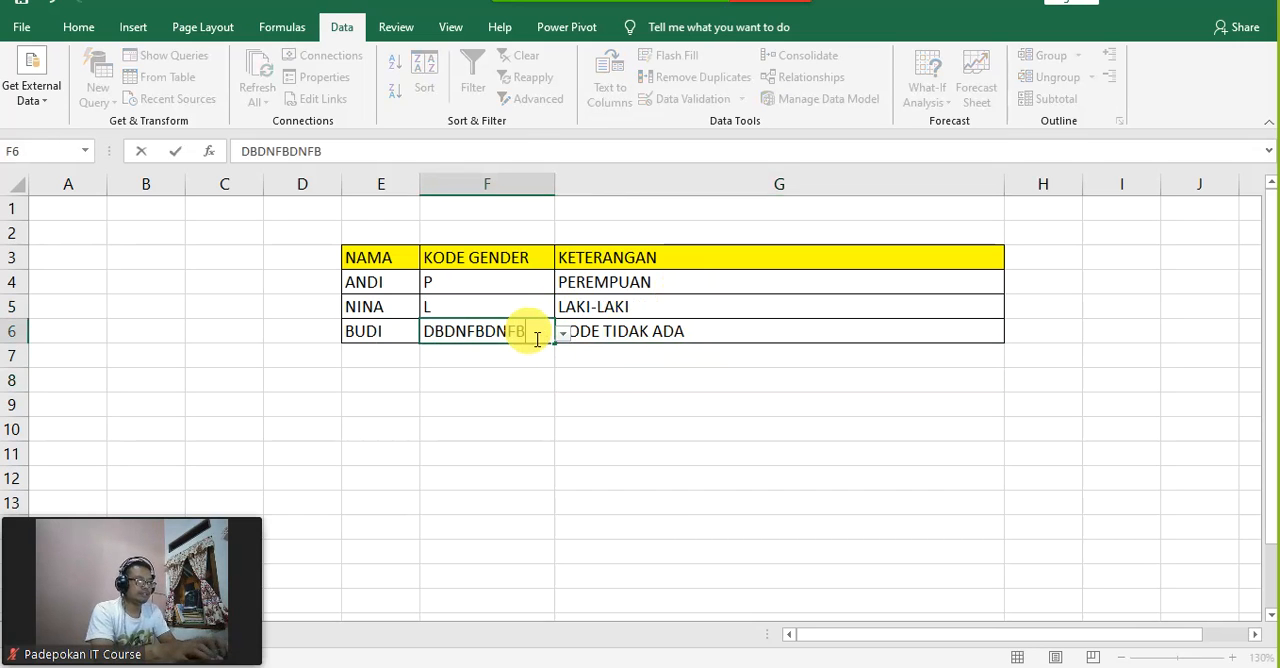
{"action": "key", "text": "BackSpace"}
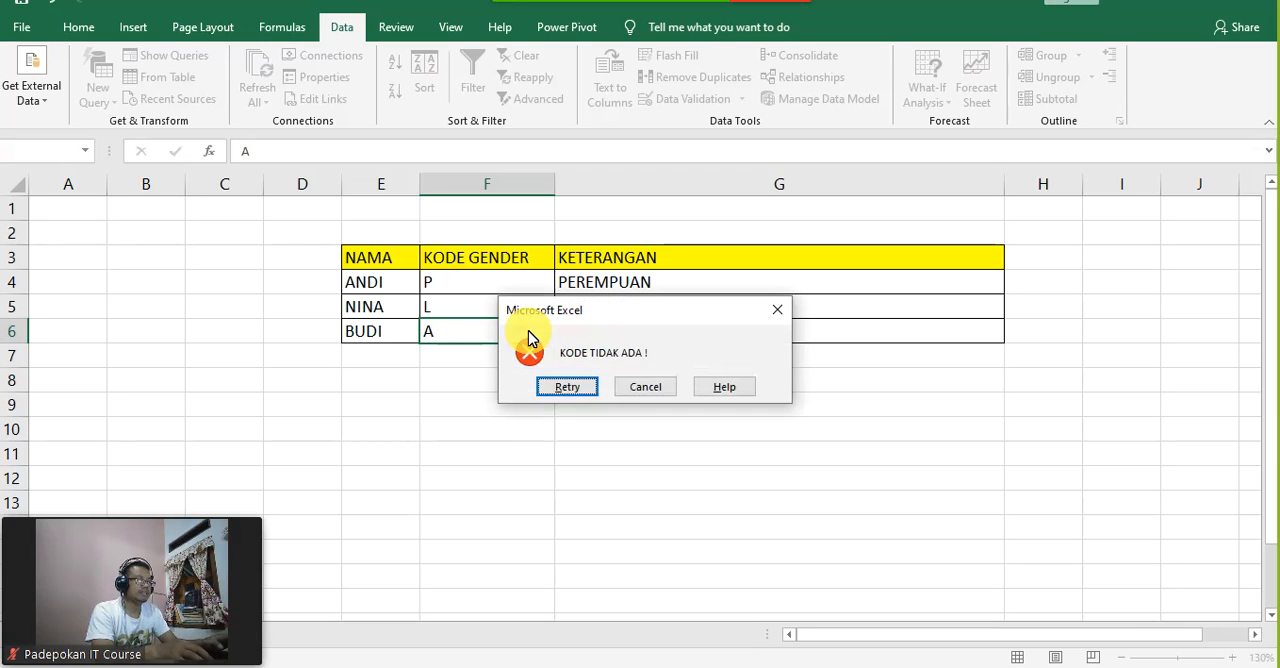
{"action": "left_click_drag", "start_coordinate": [698, 313], "coordinate": [653, 392]}
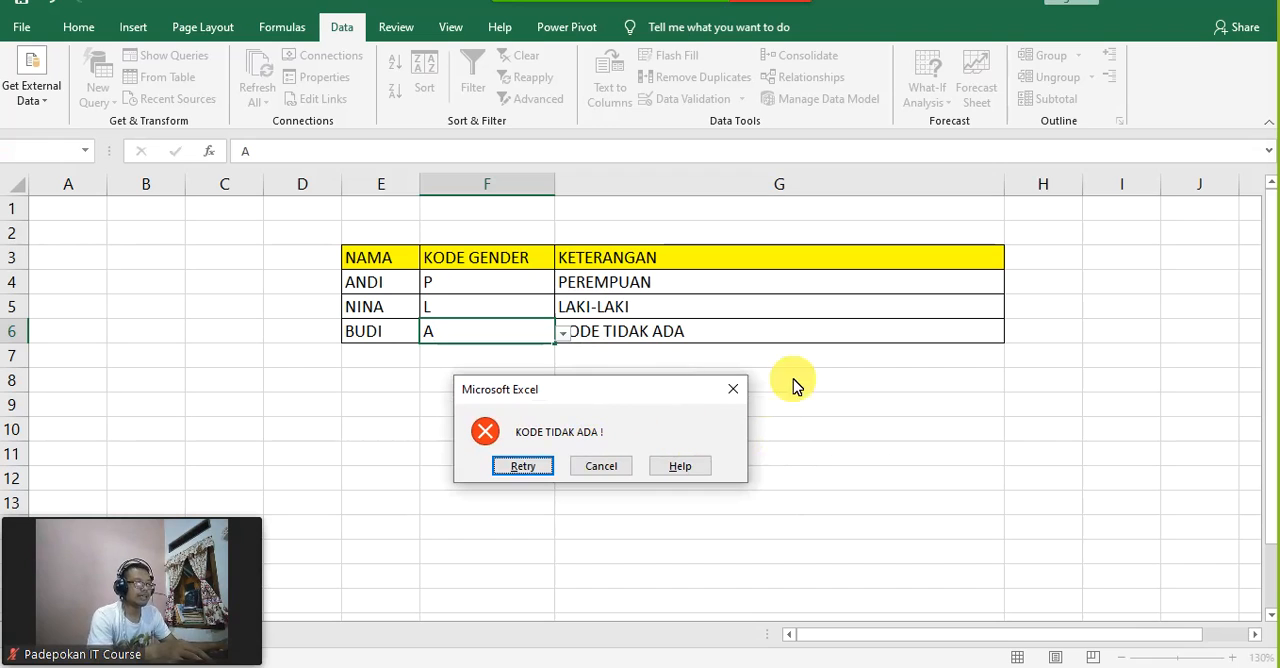
{"action": "left_click", "coordinate": [606, 476]}
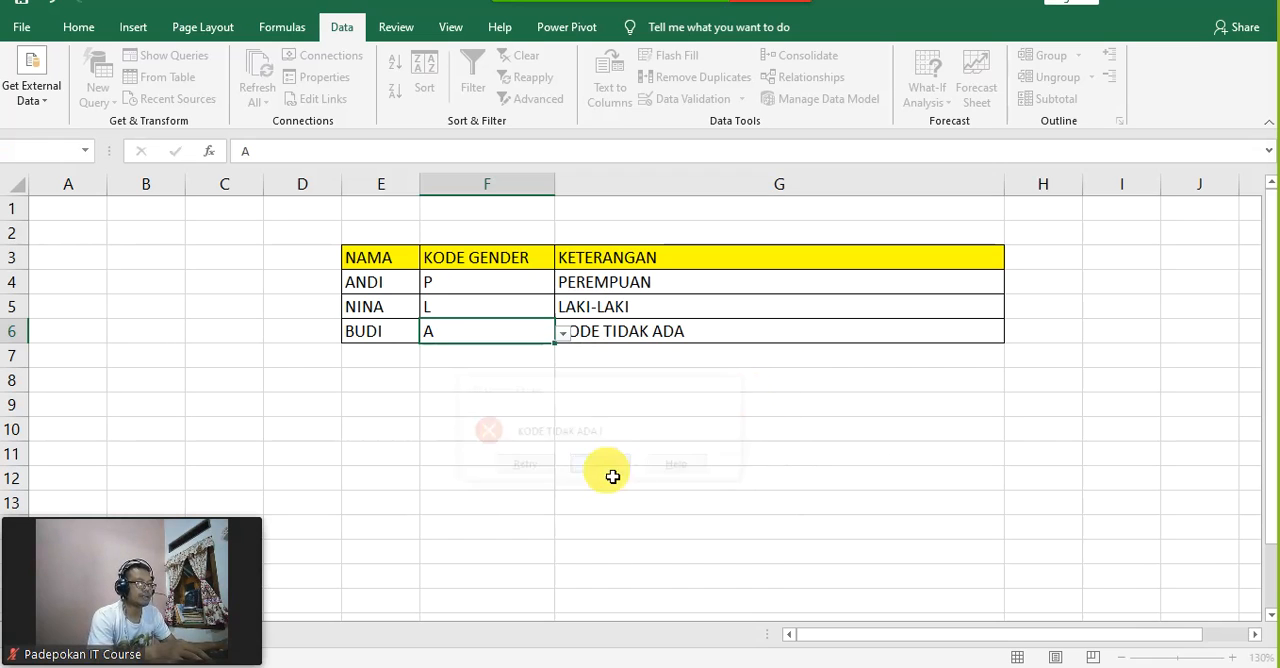
{"action": "left_click", "coordinate": [600, 430]}
Step: Choose P as the gender code in F6 from its dropdown list
{"action": "left_click", "coordinate": [539, 340]}
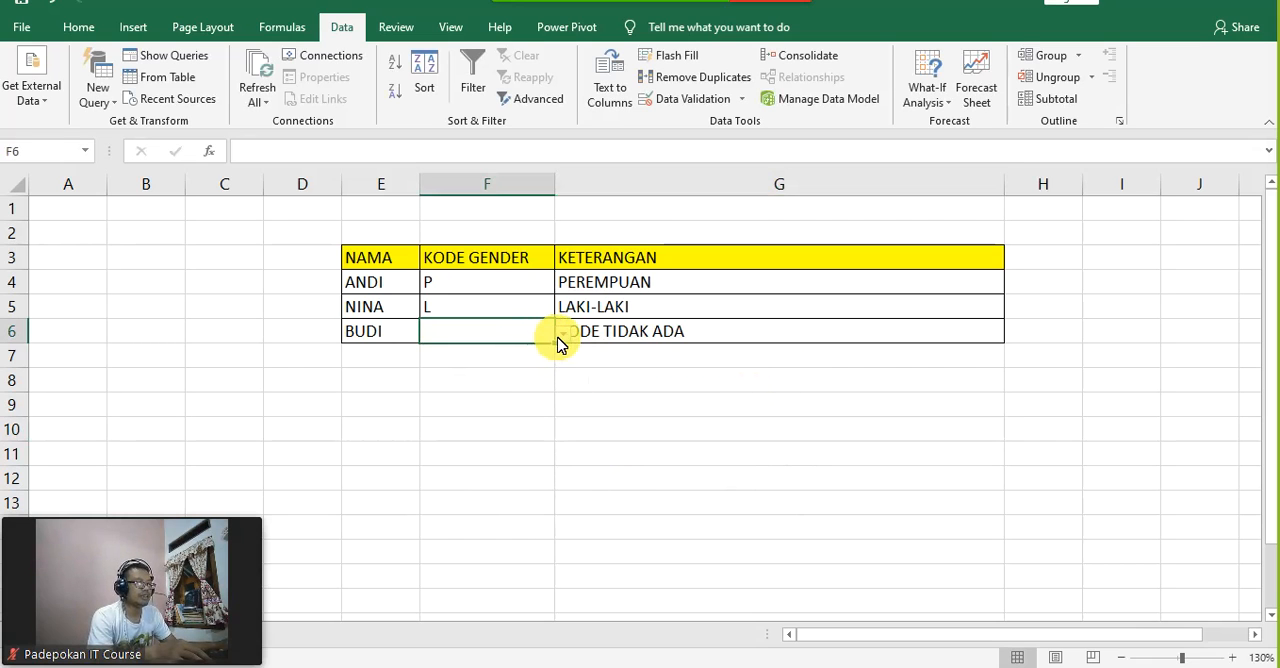
{"action": "left_click", "coordinate": [563, 334]}
{"action": "left_click", "coordinate": [454, 368]}
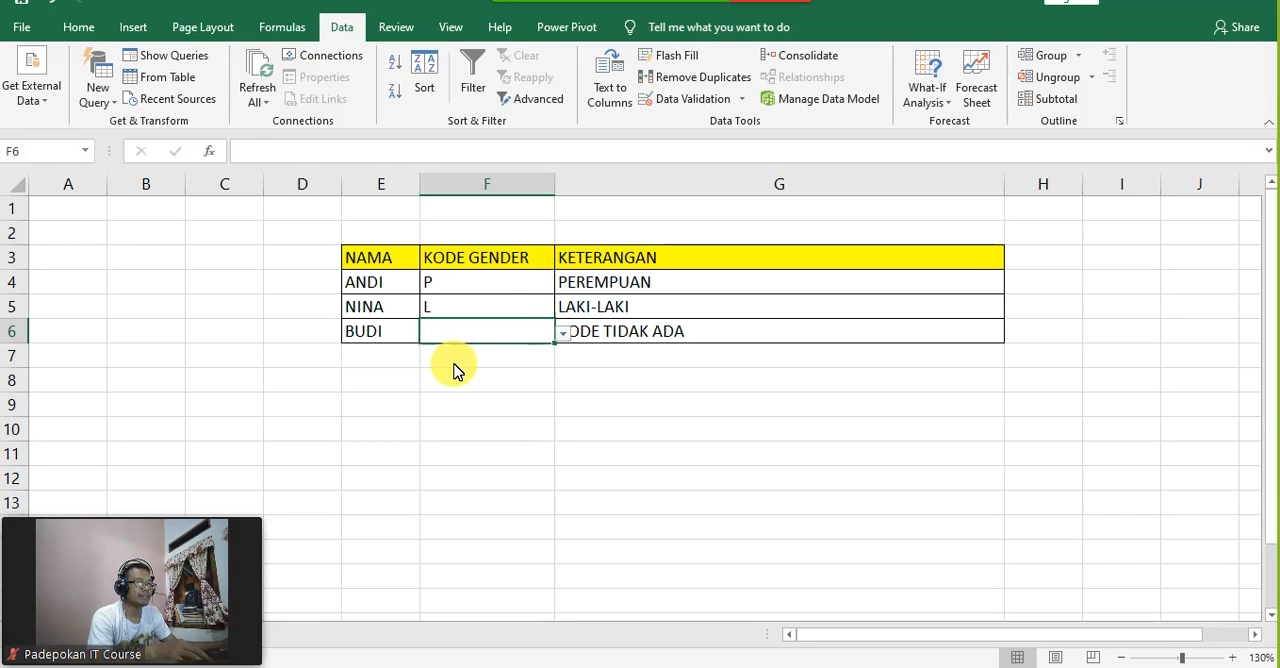
{"action": "left_click", "coordinate": [648, 432]}
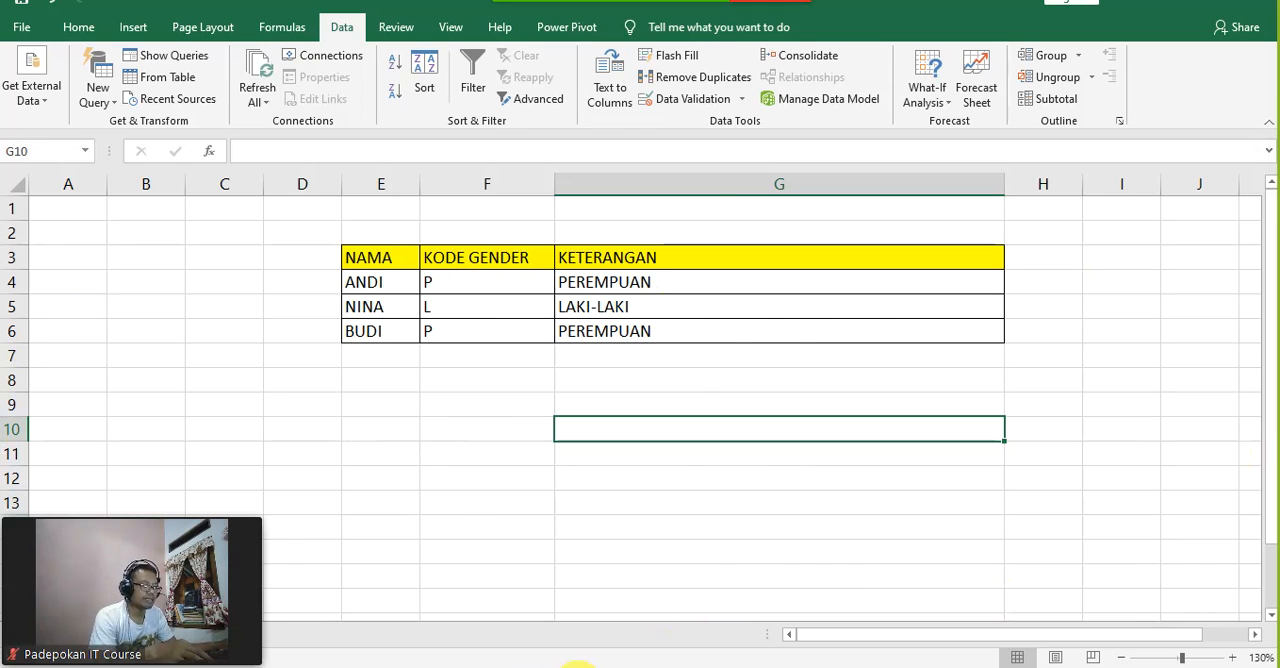
Step: Switch to the PDF training module in the browser and examine the nested IF syntax, example formula and religion-code output table
{"action": "left_click", "coordinate": [578, 667]}
{"action": "scroll", "coordinate": [601, 480], "scroll_direction": "down", "scroll_amount": 3}
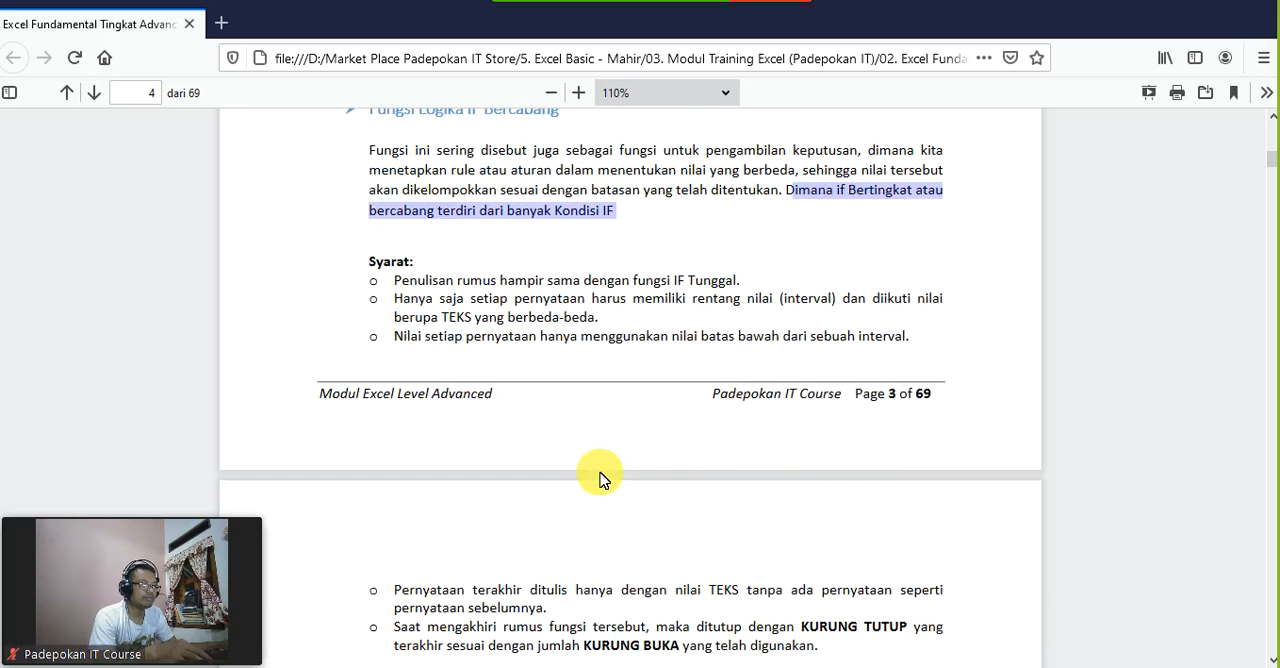
{"action": "scroll", "coordinate": [600, 480], "scroll_direction": "down", "scroll_amount": 2}
{"action": "scroll", "coordinate": [600, 475], "scroll_direction": "down", "scroll_amount": 3}
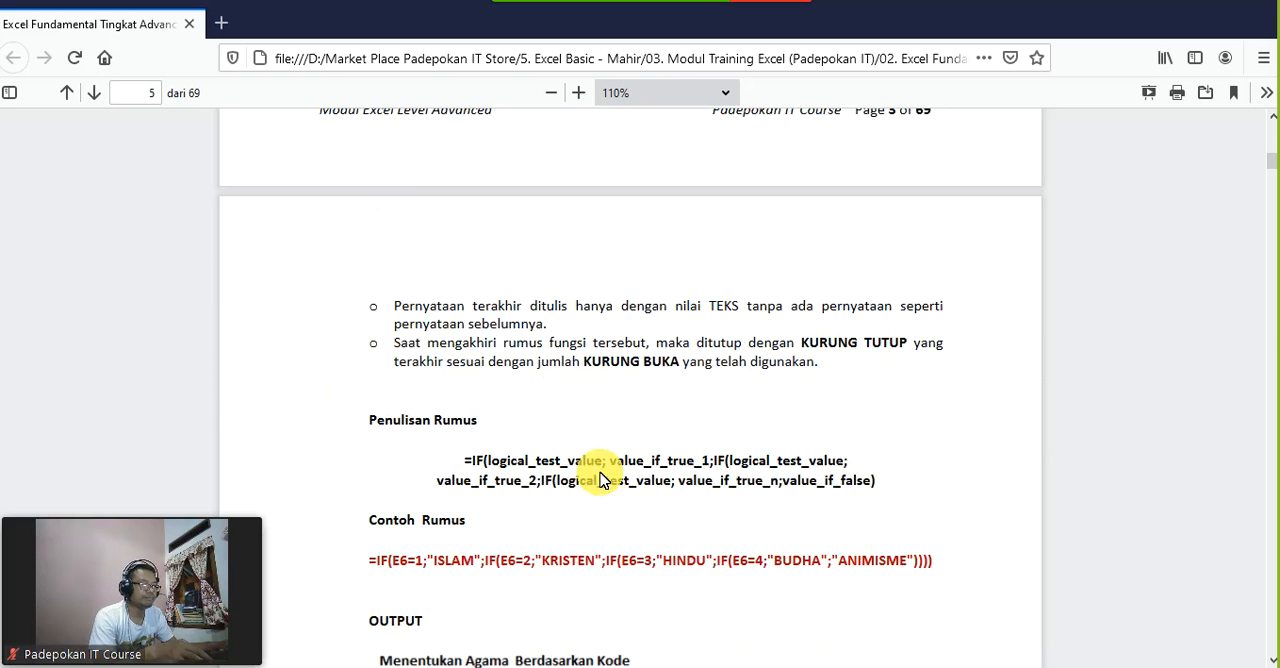
{"action": "scroll", "coordinate": [640, 443], "scroll_direction": "down", "scroll_amount": 1}
{"action": "scroll", "coordinate": [640, 443], "scroll_direction": "down", "scroll_amount": 2}
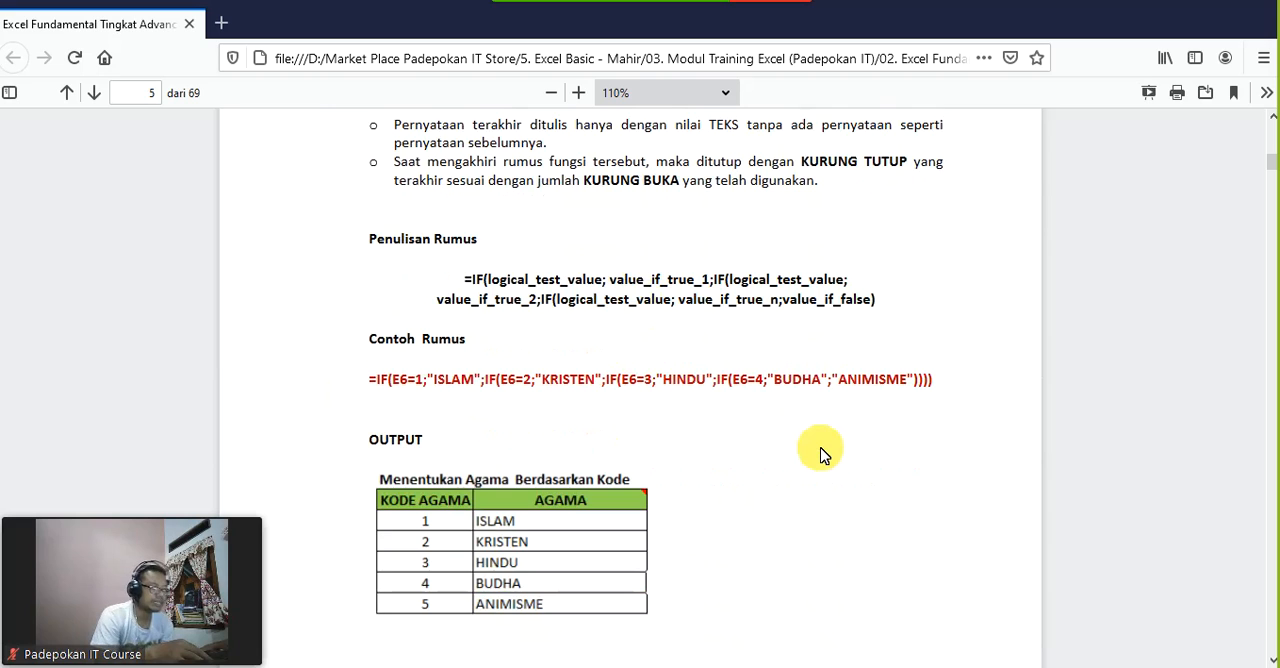
{"action": "scroll", "coordinate": [820, 452], "scroll_direction": "down", "scroll_amount": 2}
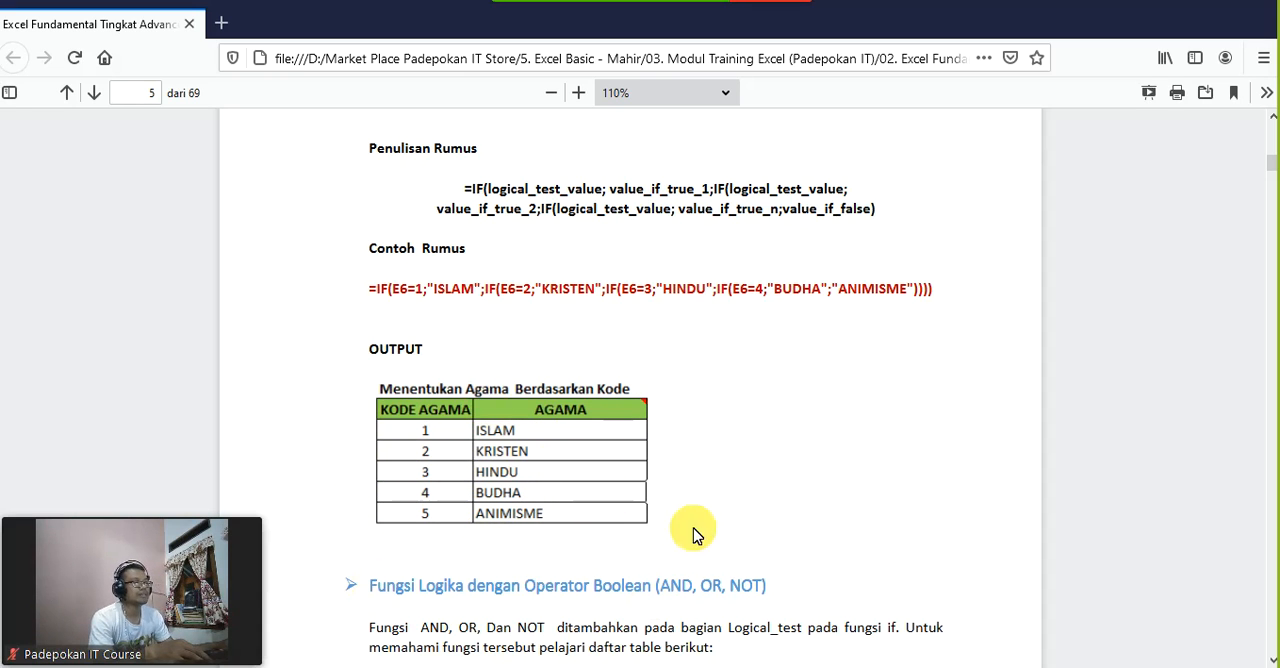
Step: Switch back to the Excel worksheet and enter the heading KODE in E9
{"action": "left_click", "coordinate": [718, 667]}
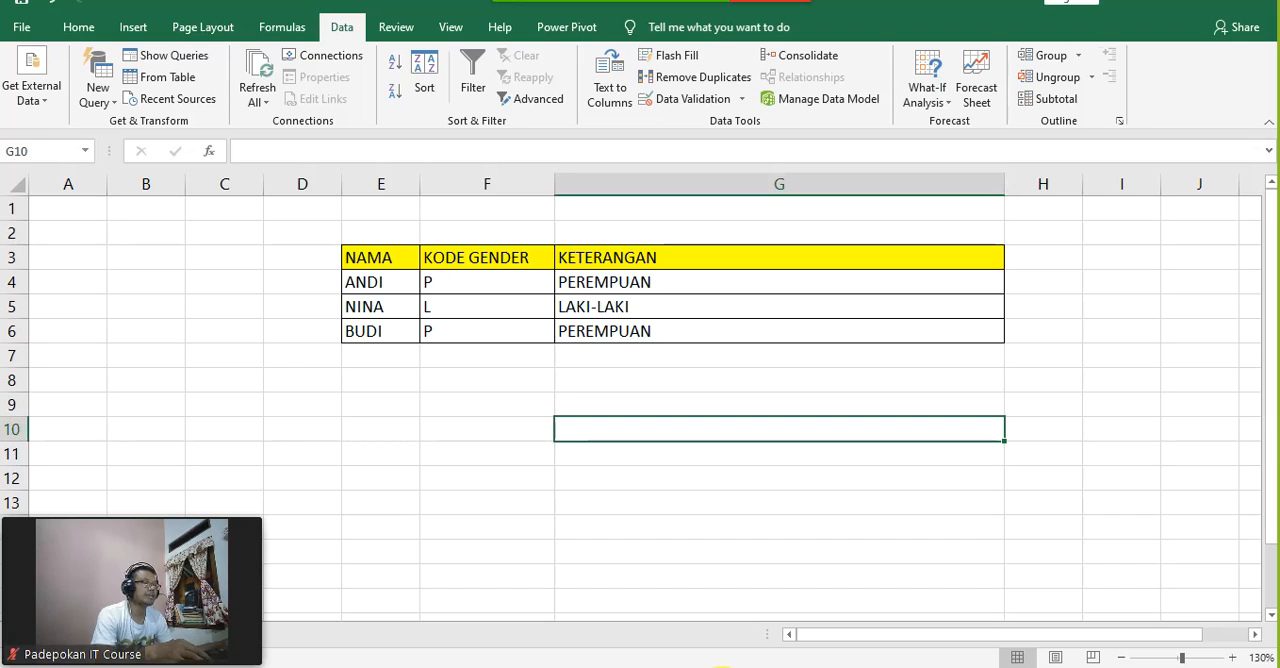
{"action": "left_click", "coordinate": [473, 486]}
{"action": "left_click", "coordinate": [379, 406]}
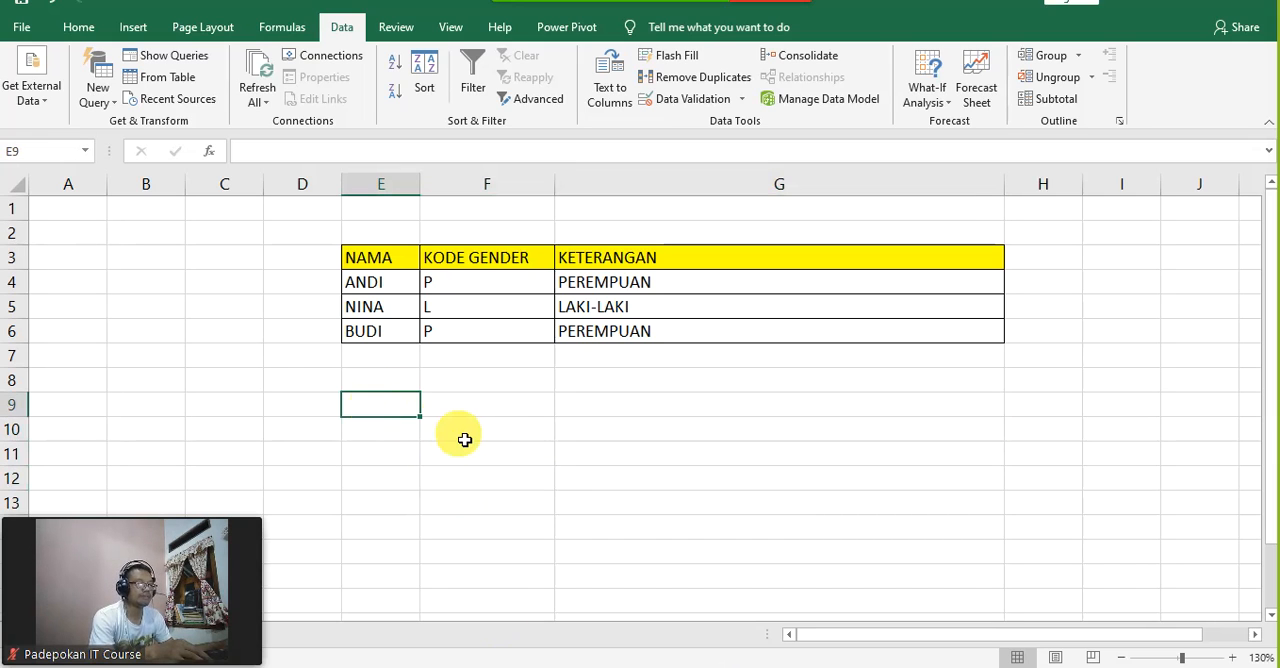
{"action": "type", "text": "KODE"}
{"action": "key", "text": "Tab"}
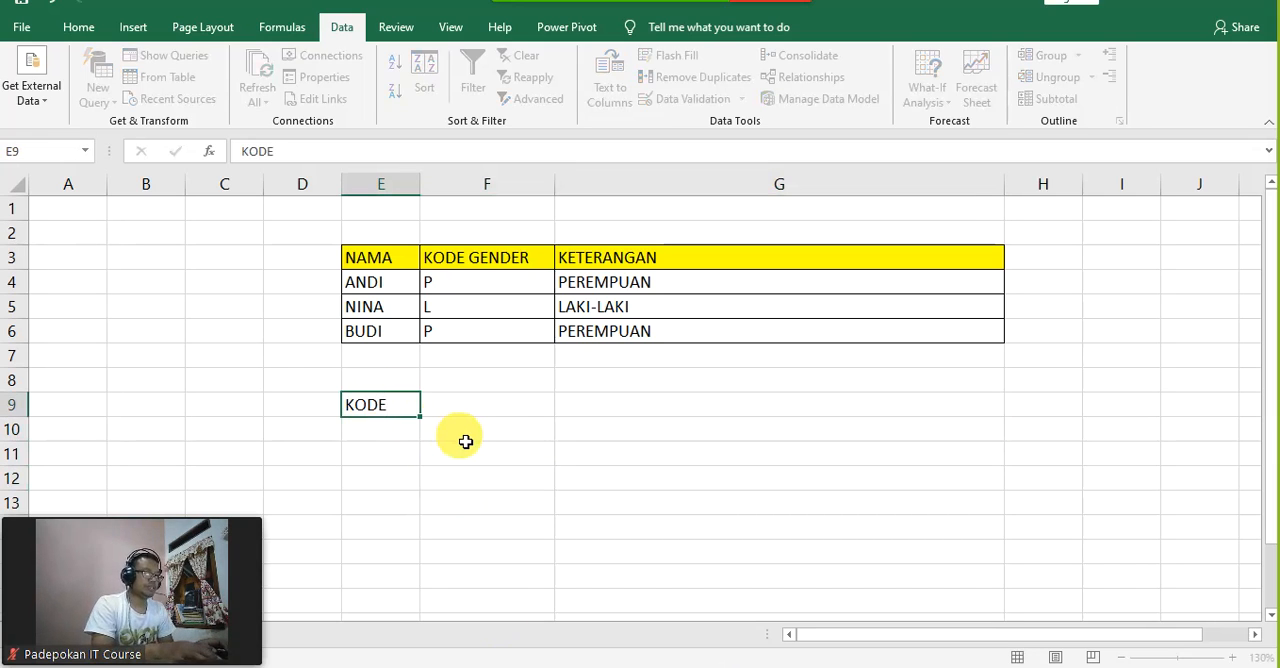
Step: Enter the headings AGAMA in F9 and TEMPAT BERIBADAH in G9
{"action": "type", "text": "AGAMA"}
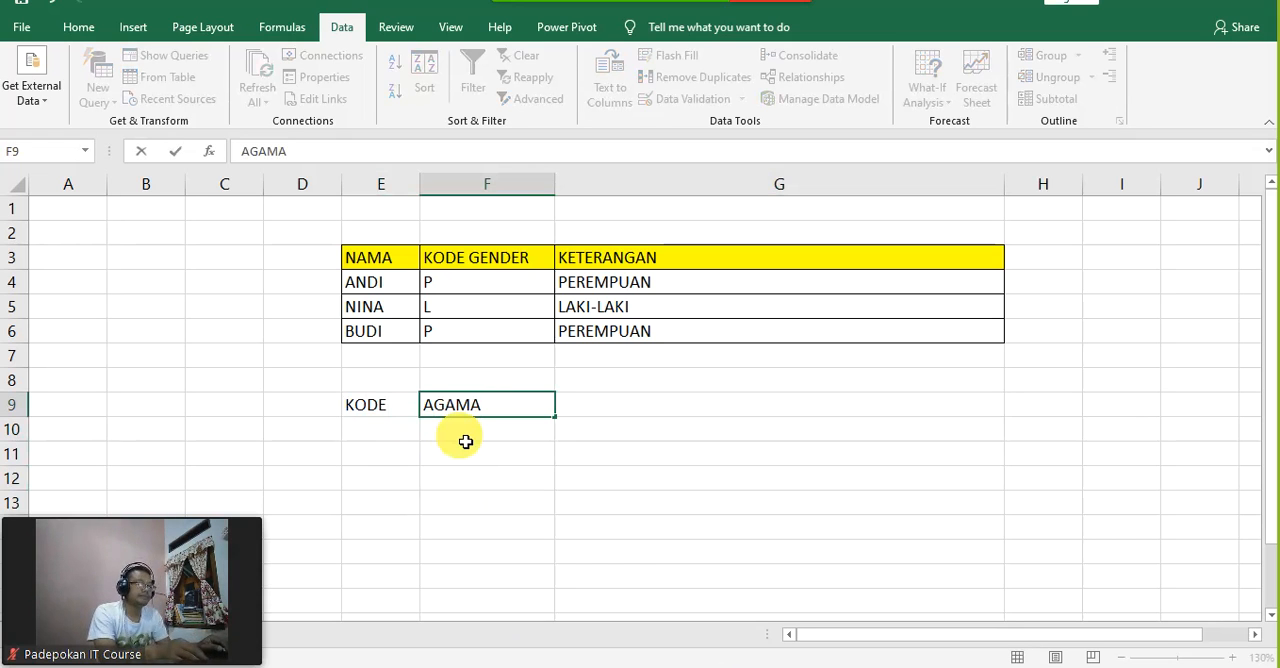
{"action": "key", "text": "Tab"}
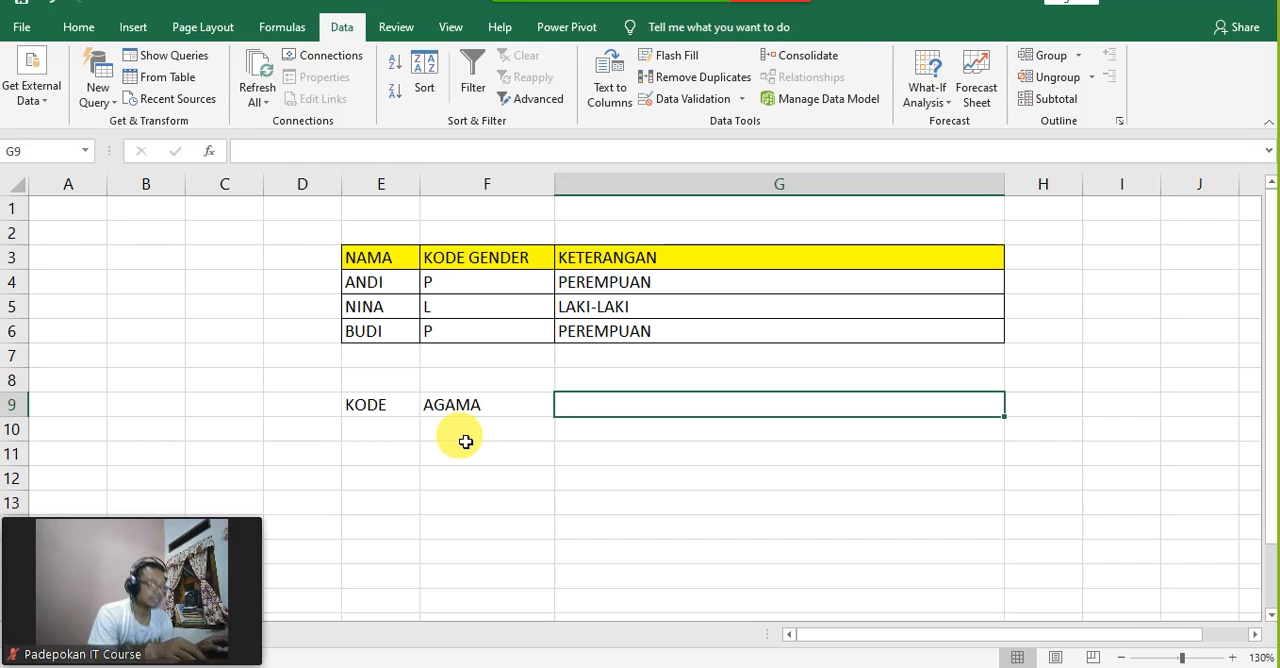
{"action": "type", "text": "TEMPAT"}
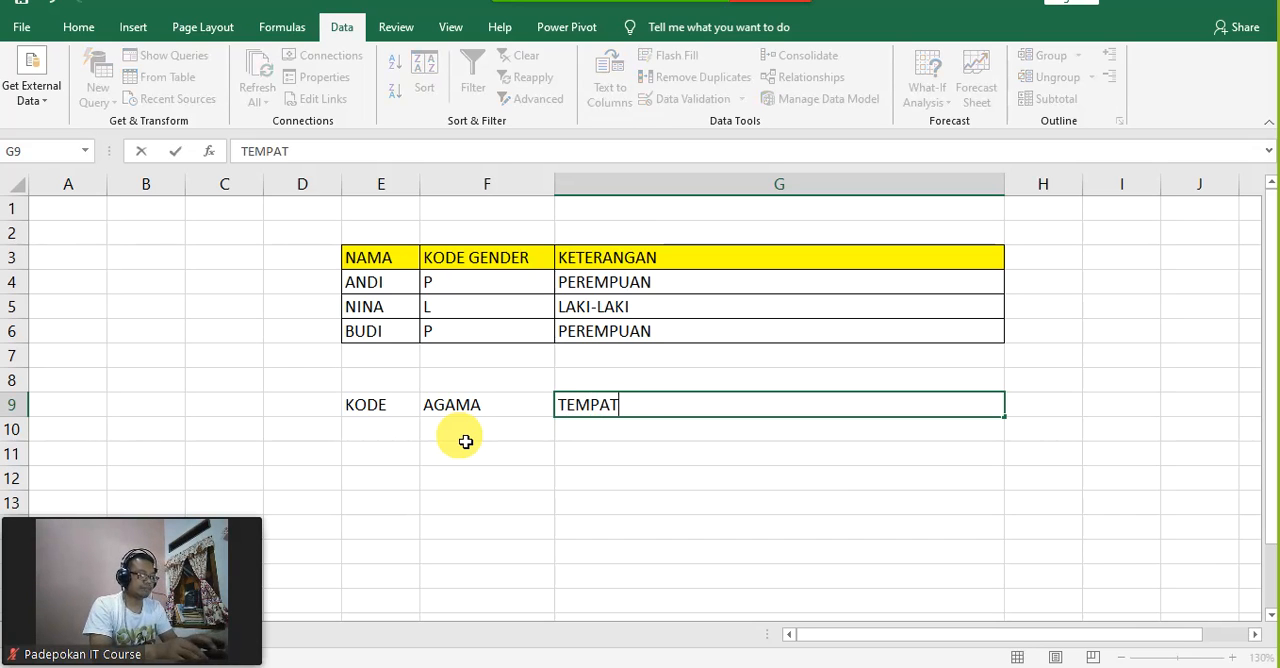
{"action": "type", "text": " BERIBA"}
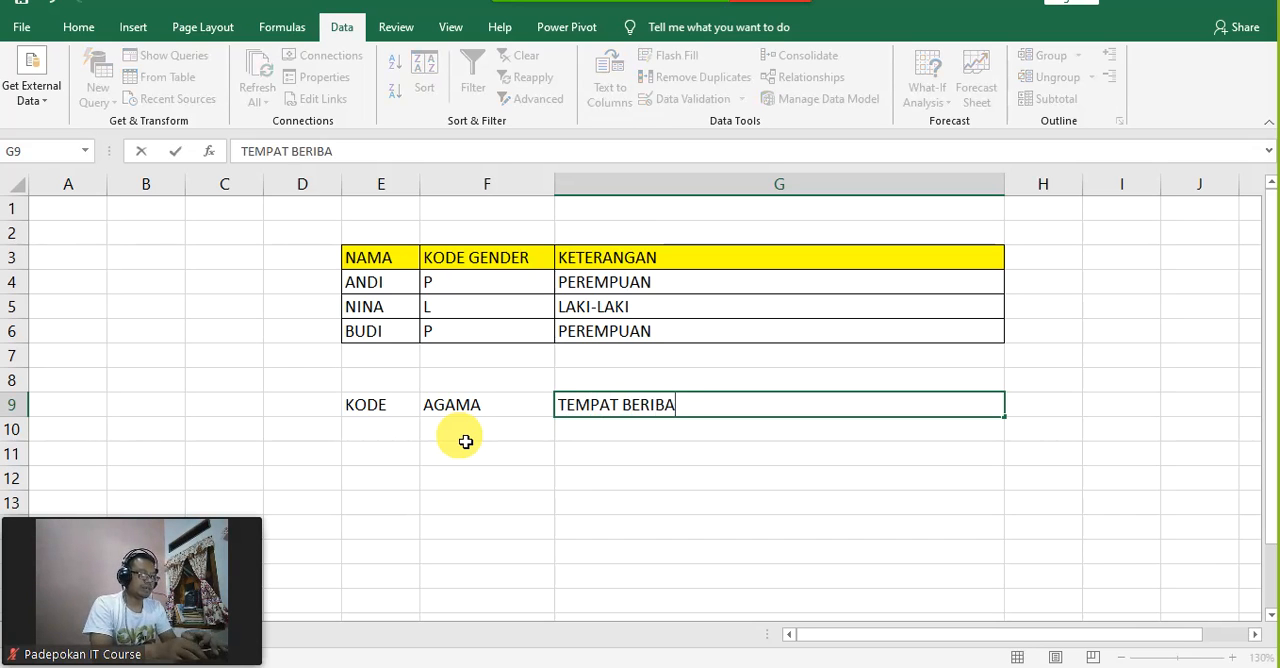
{"action": "type", "text": "DAH"}
{"action": "key", "text": "Return"}
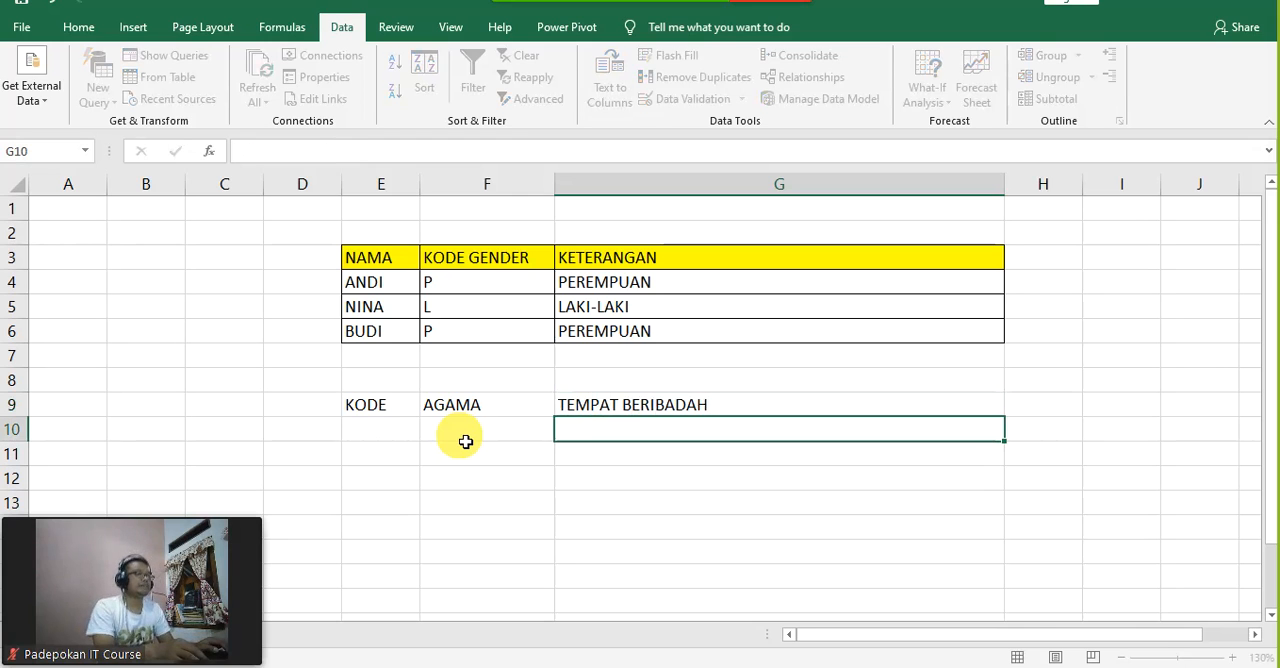
Step: Fill the KODE column with the numbers 1 to 5 in cells E10 through E14
{"action": "key", "text": "Left"}
{"action": "key", "text": "Left"}
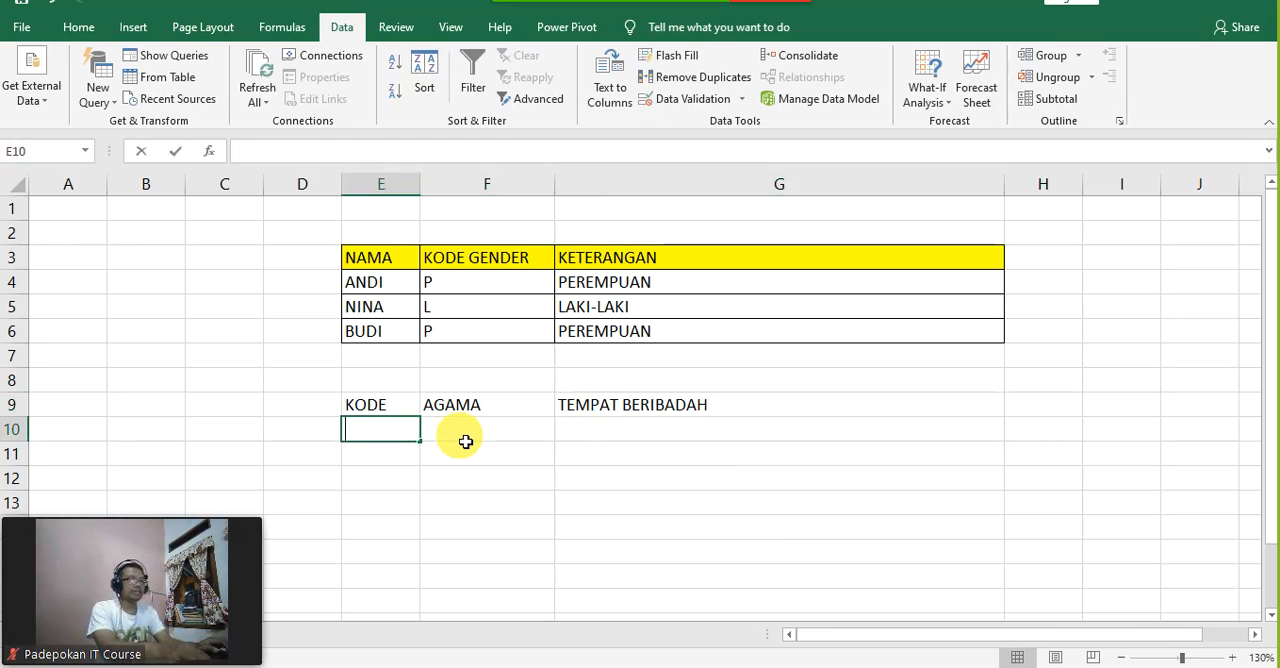
{"action": "type", "text": "1"}
{"action": "key", "text": "Return"}
{"action": "type", "text": "2"}
{"action": "key", "text": "Return"}
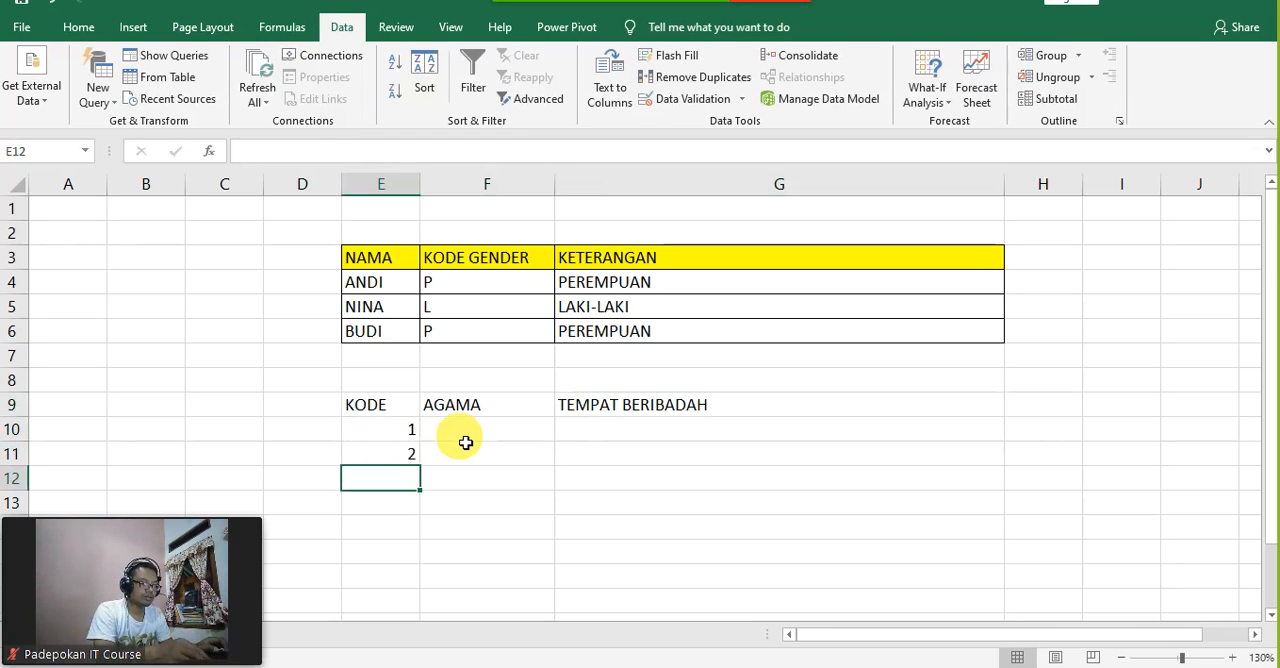
{"action": "type", "text": "3"}
{"action": "key", "text": "Return"}
{"action": "type", "text": "4"}
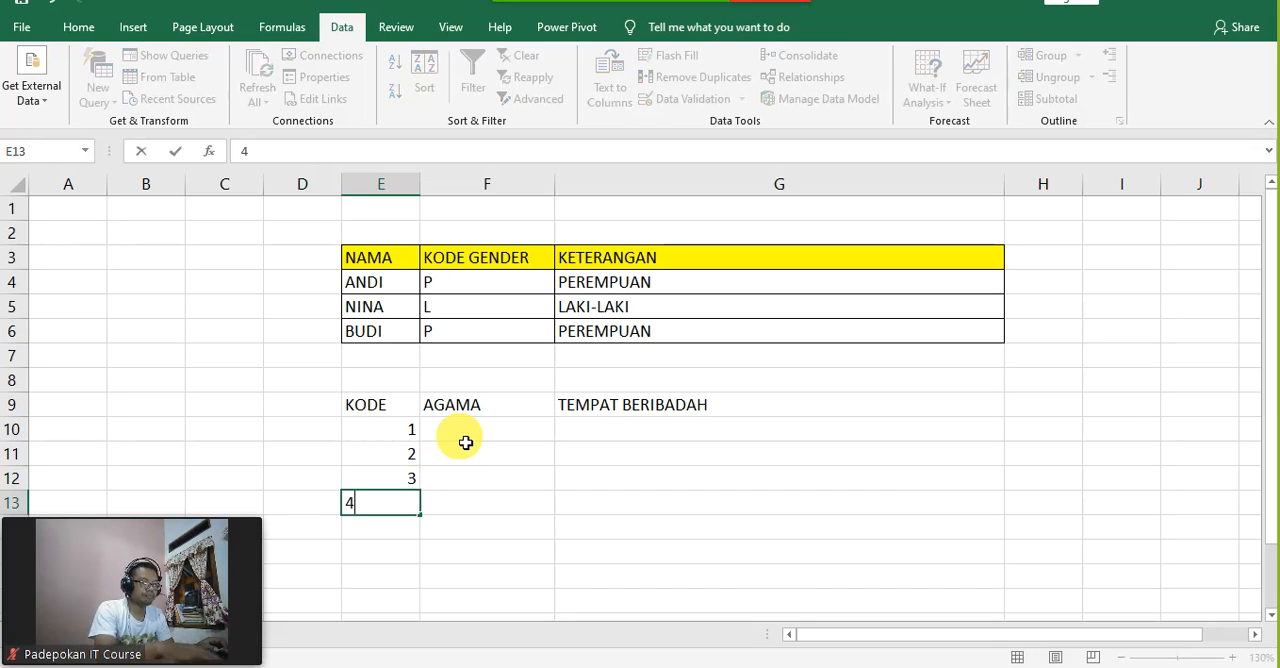
{"action": "key", "text": "Return"}
{"action": "type", "text": "5"}
{"action": "key", "text": "Tab"}
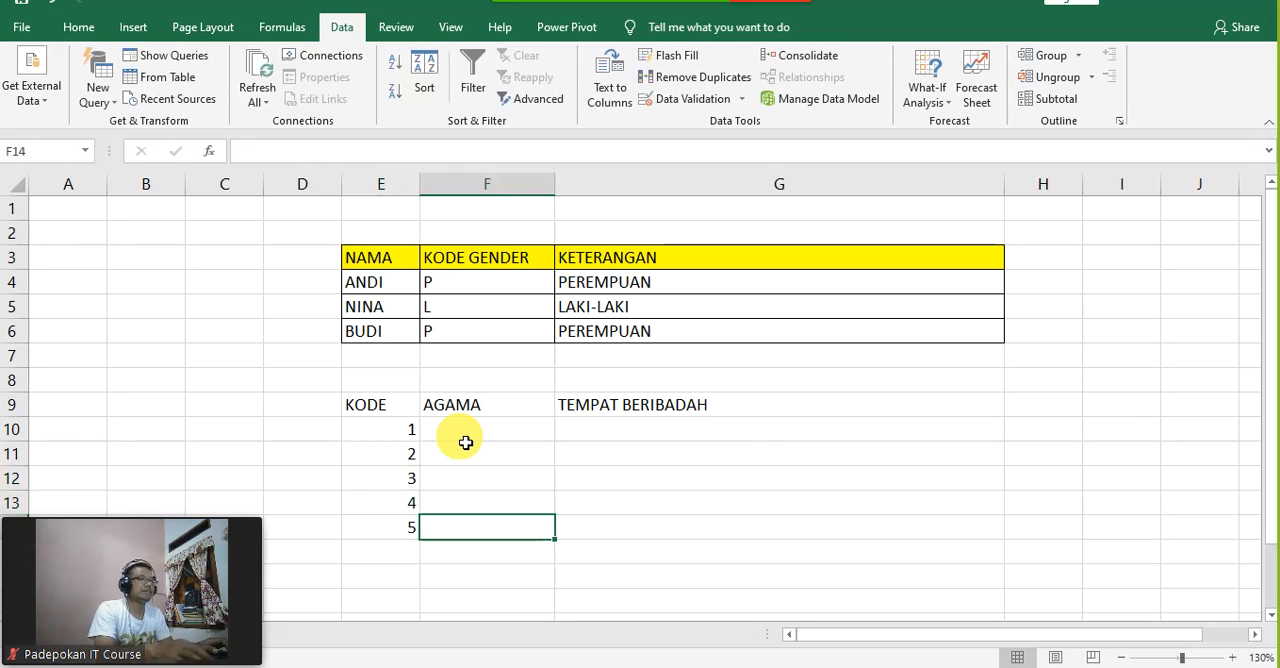
Step: Begin an IF formula in F10 that returns "ISLAM" when E10=1, using semicolons as separators
{"action": "key", "text": "Up"}
{"action": "key", "text": "Up"}
{"action": "key", "text": "Up"}
{"action": "key", "text": "Up"}
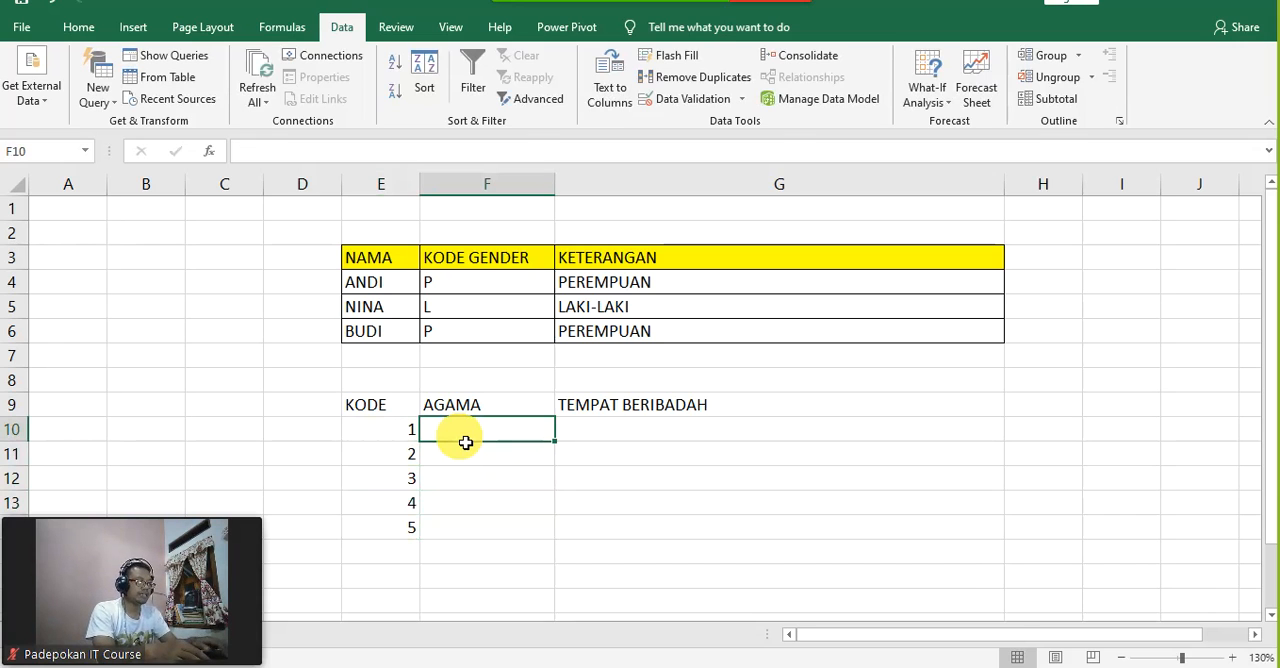
{"action": "type", "text": "=I"}
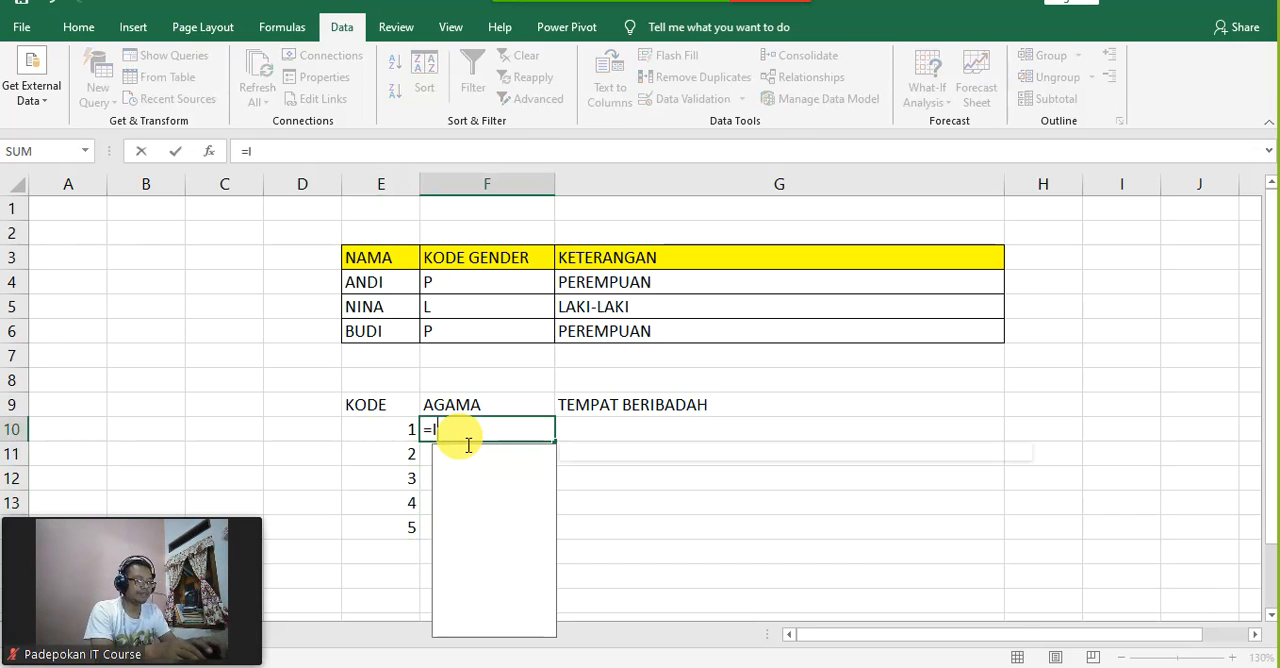
{"action": "type", "text": "F("}
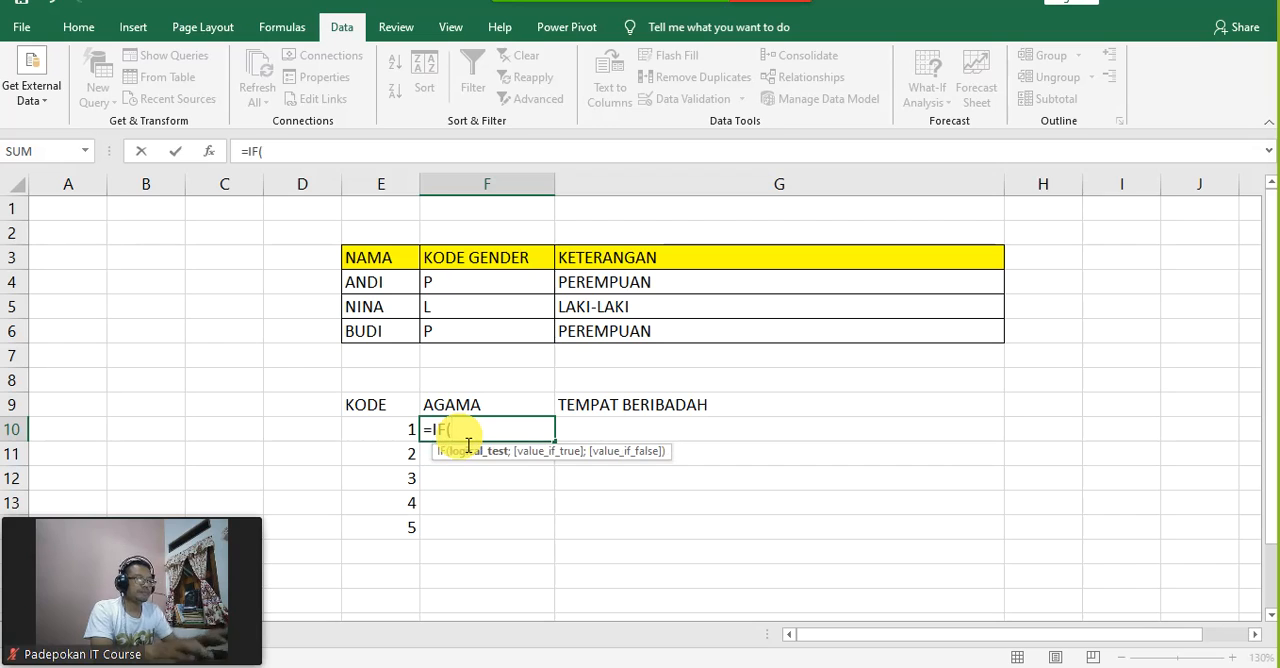
{"action": "left_click", "coordinate": [381, 441]}
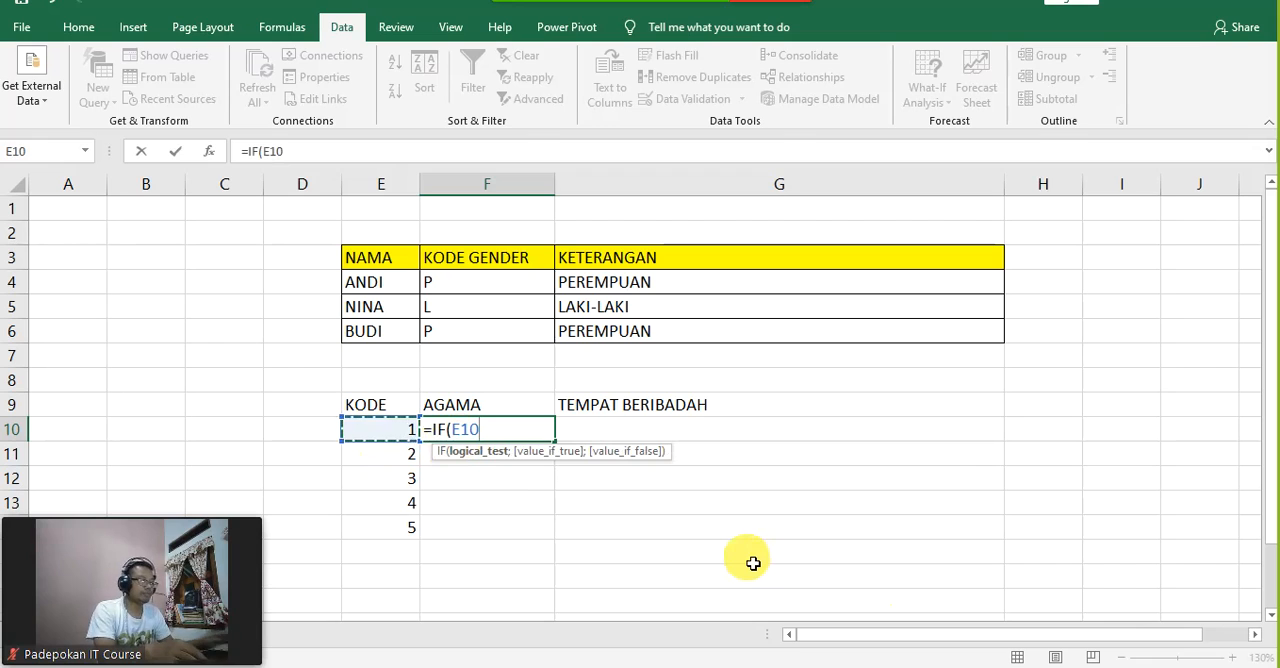
{"action": "type", "text": "=1"}
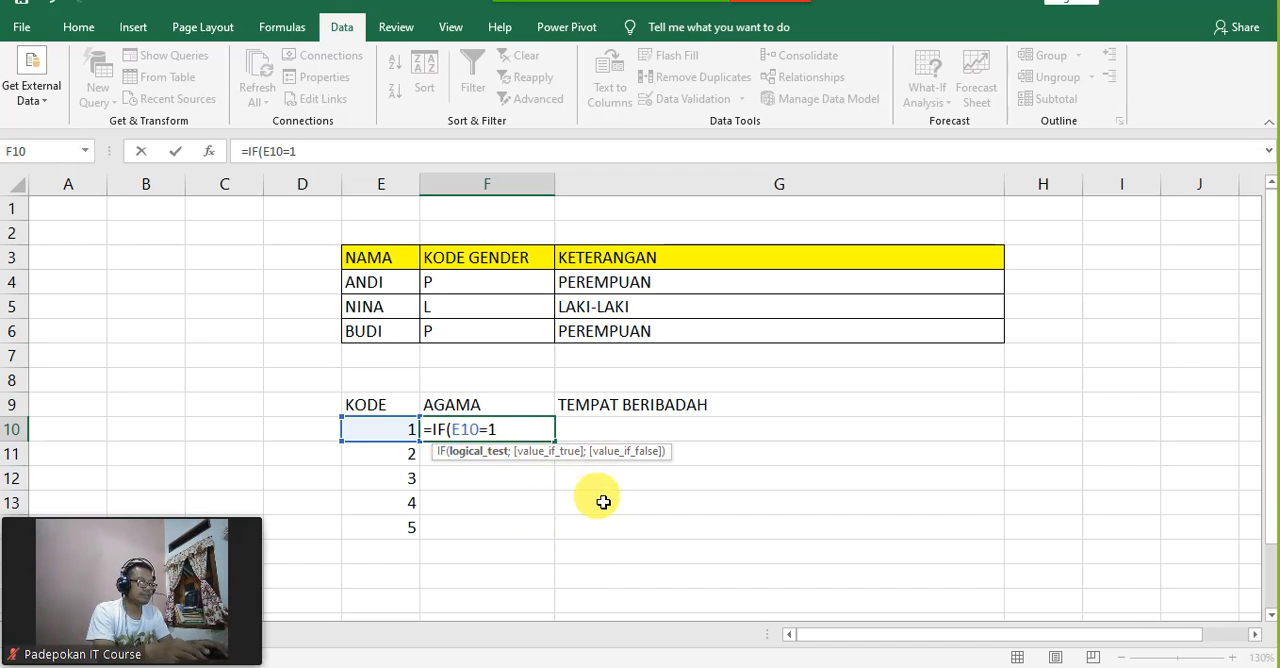
{"action": "type", "text": ";\"I"}
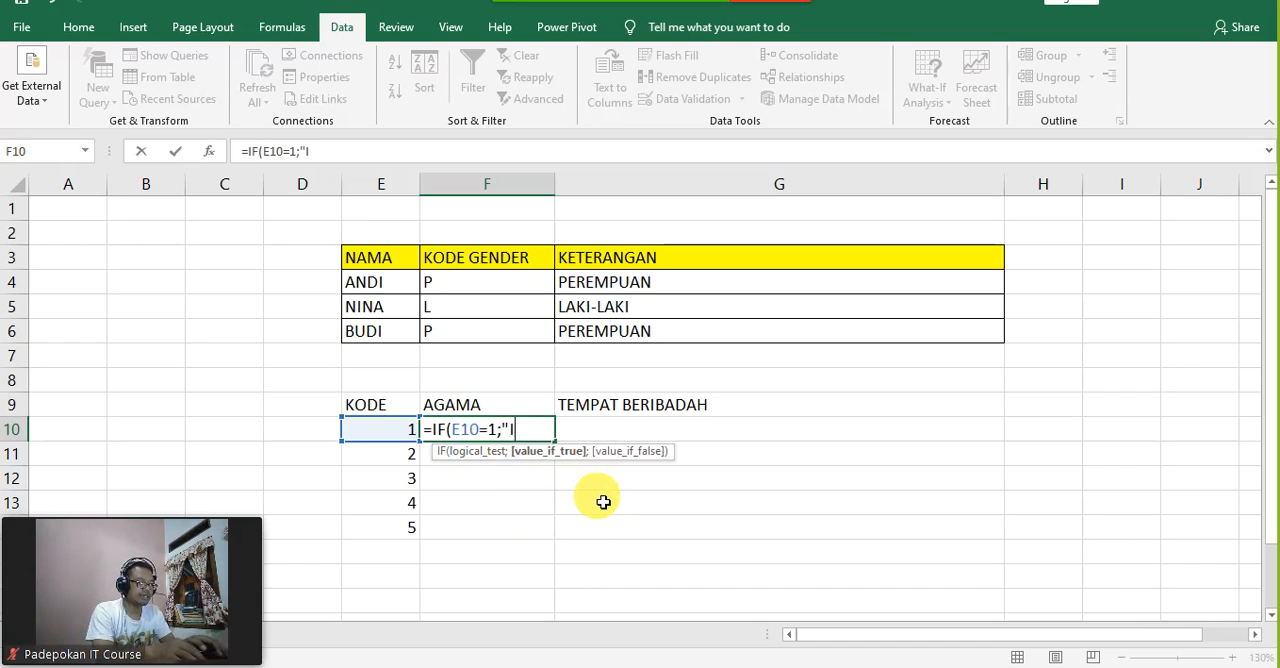
{"action": "type", "text": "SLAM"}
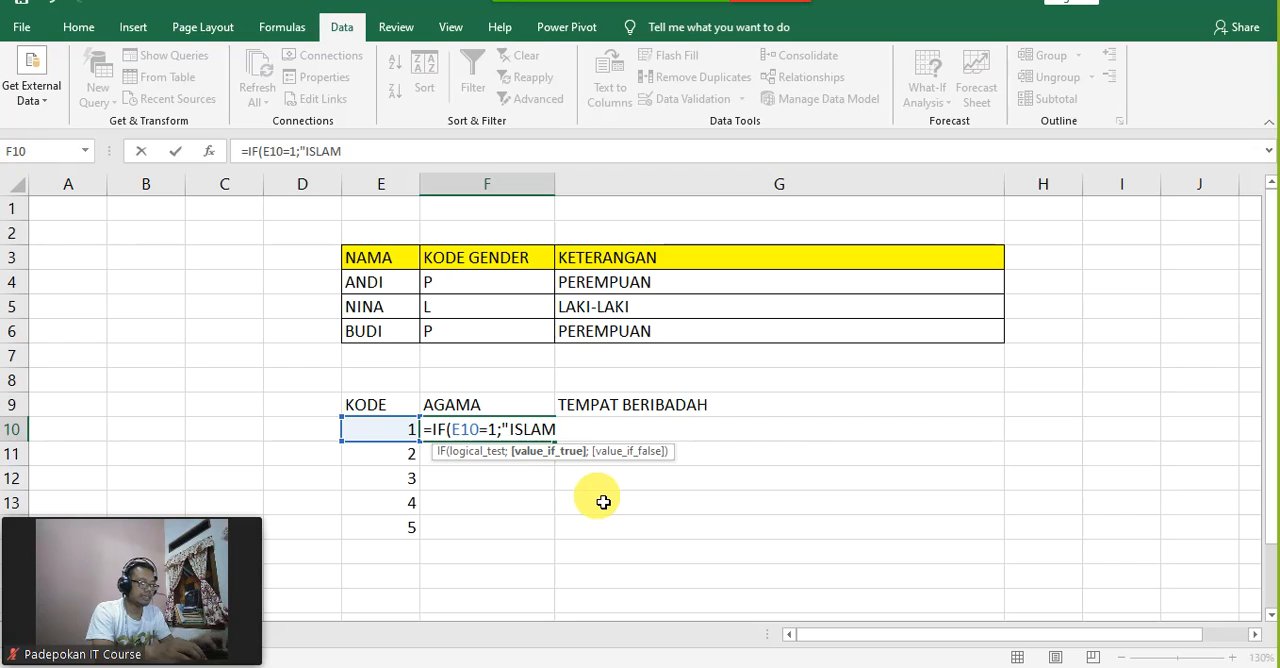
{"action": "type", "text": "\""}
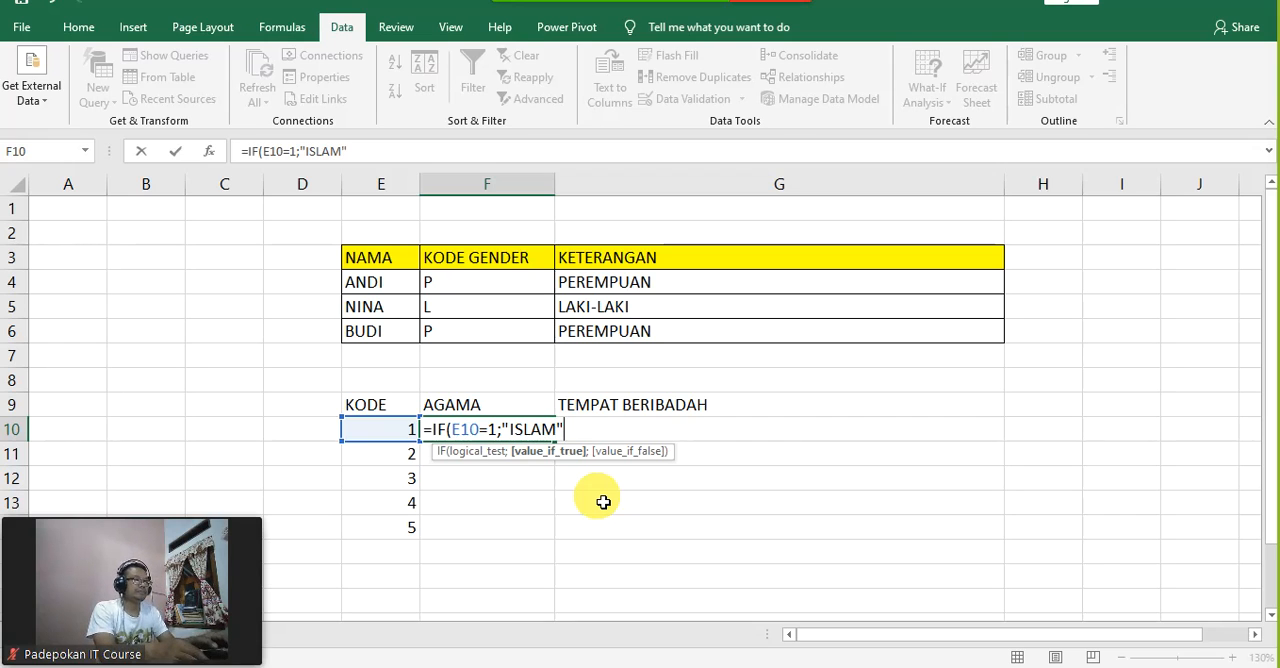
{"action": "type", "text": ";"}
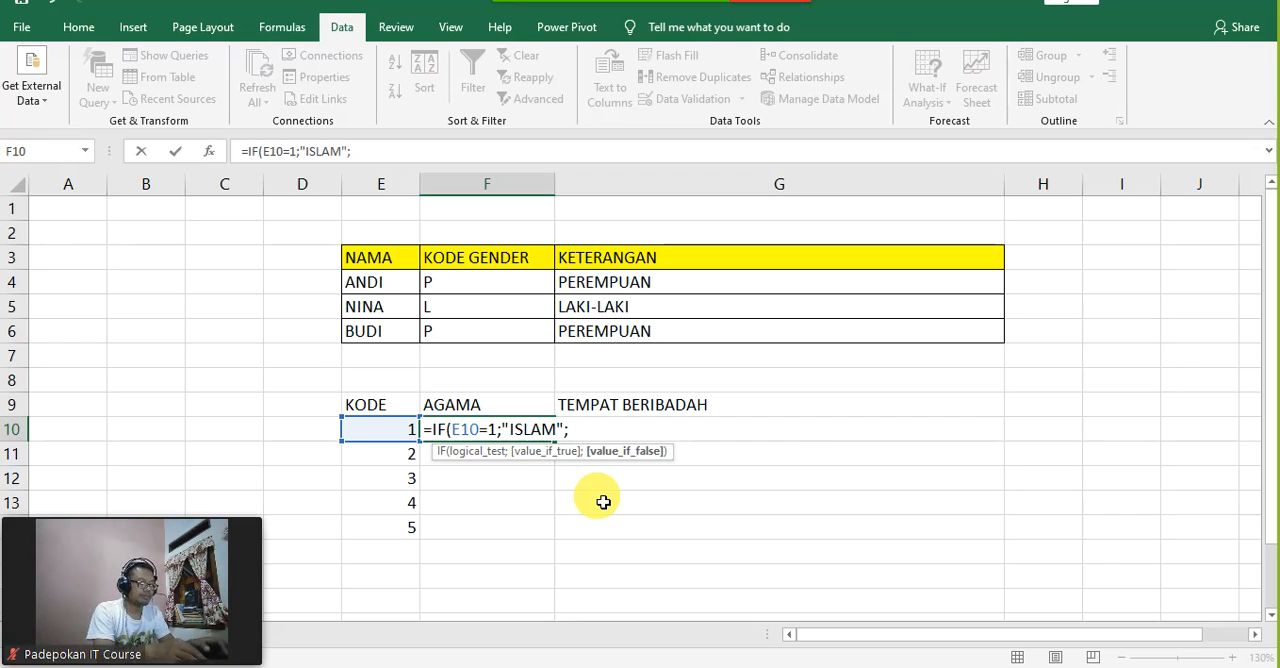
{"action": "type", "text": "IF("}
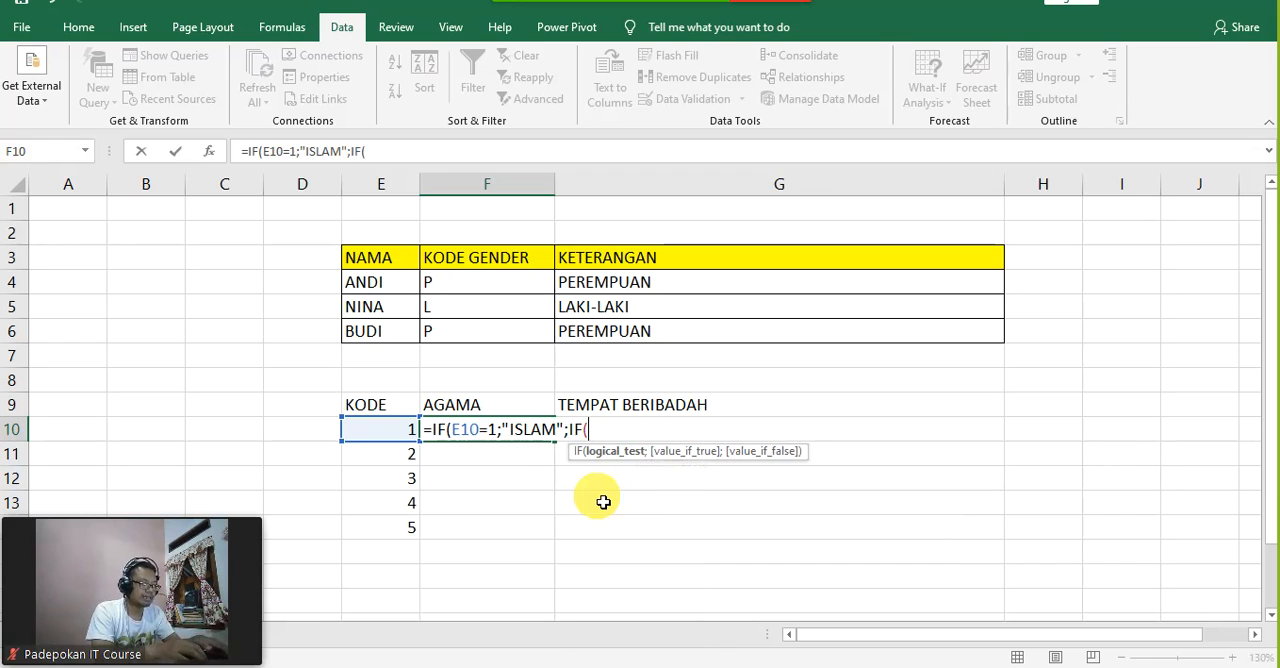
{"action": "type", "text": "E10"}
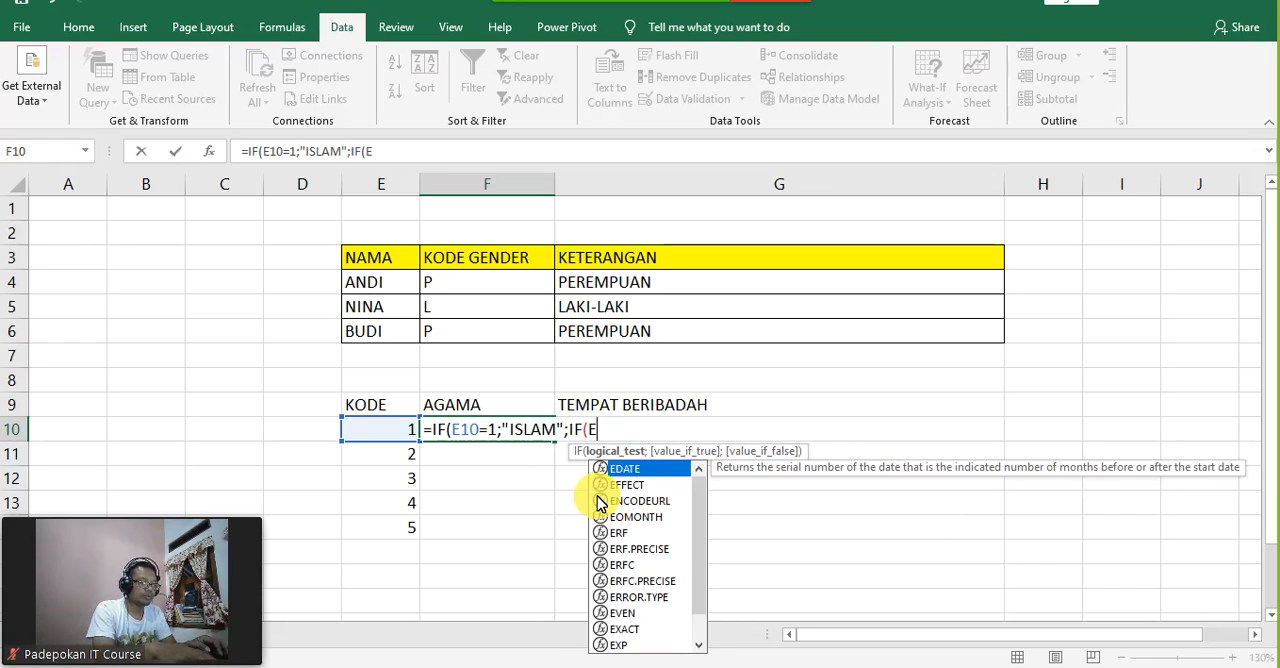
{"action": "type", "text": "="}
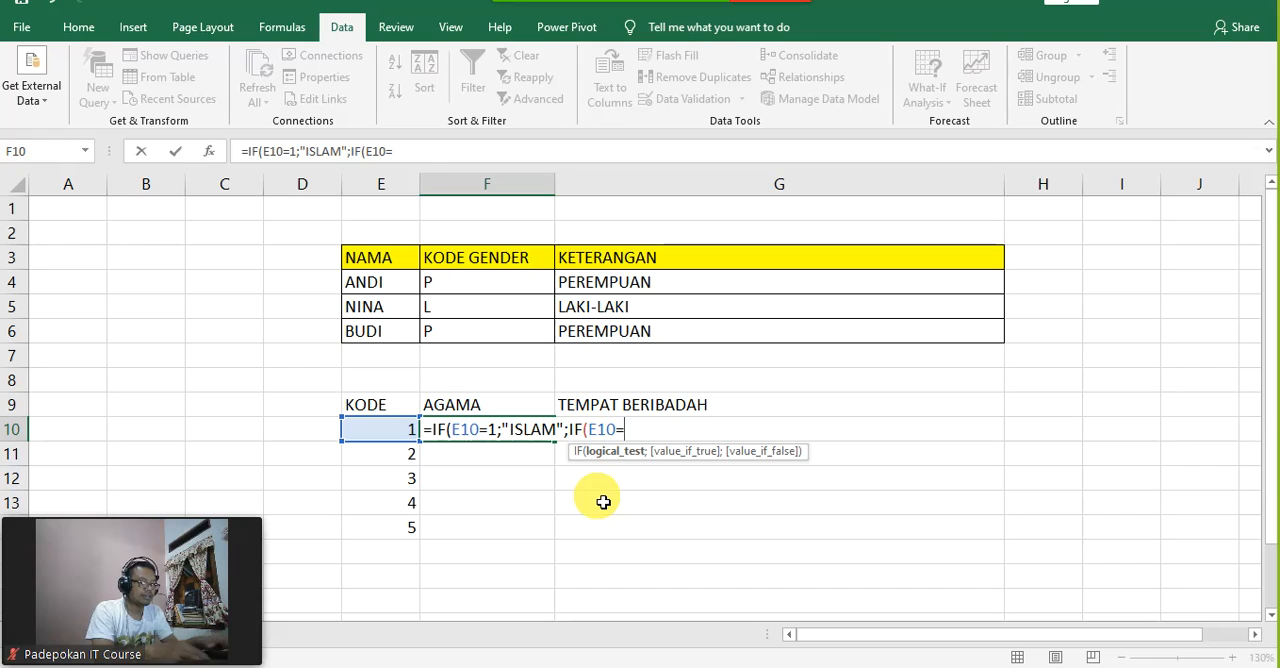
{"action": "type", "text": "2;\""}
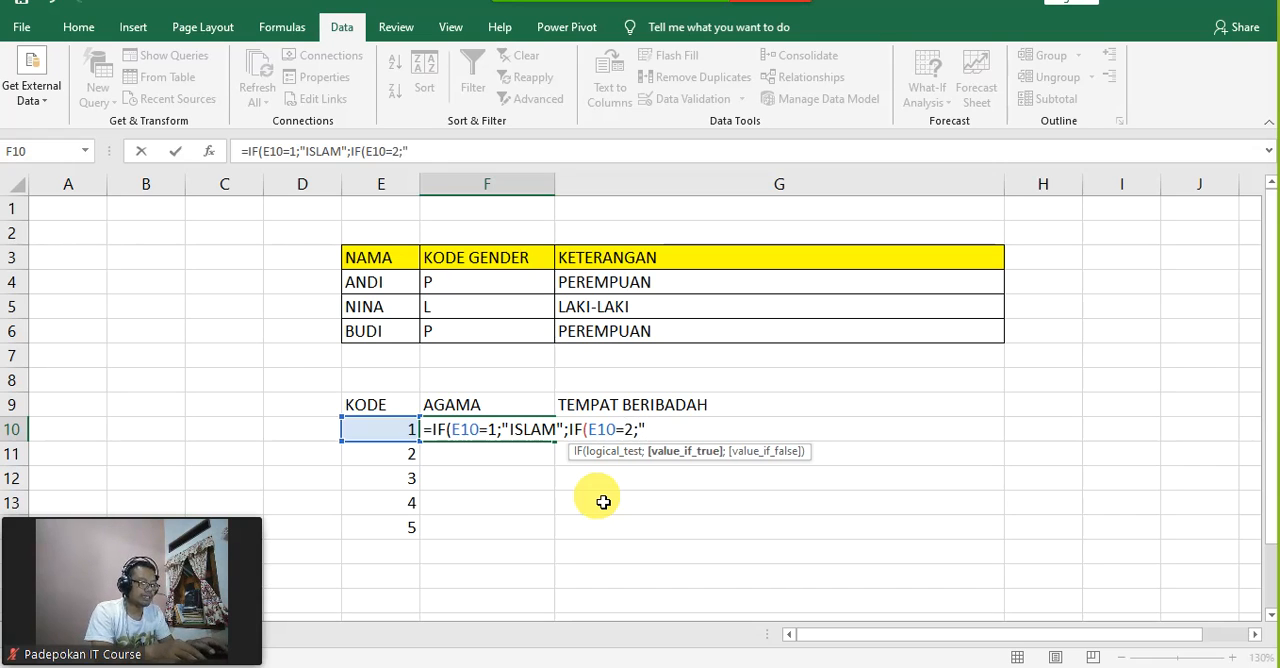
{"action": "type", "text": "KRISTE"}
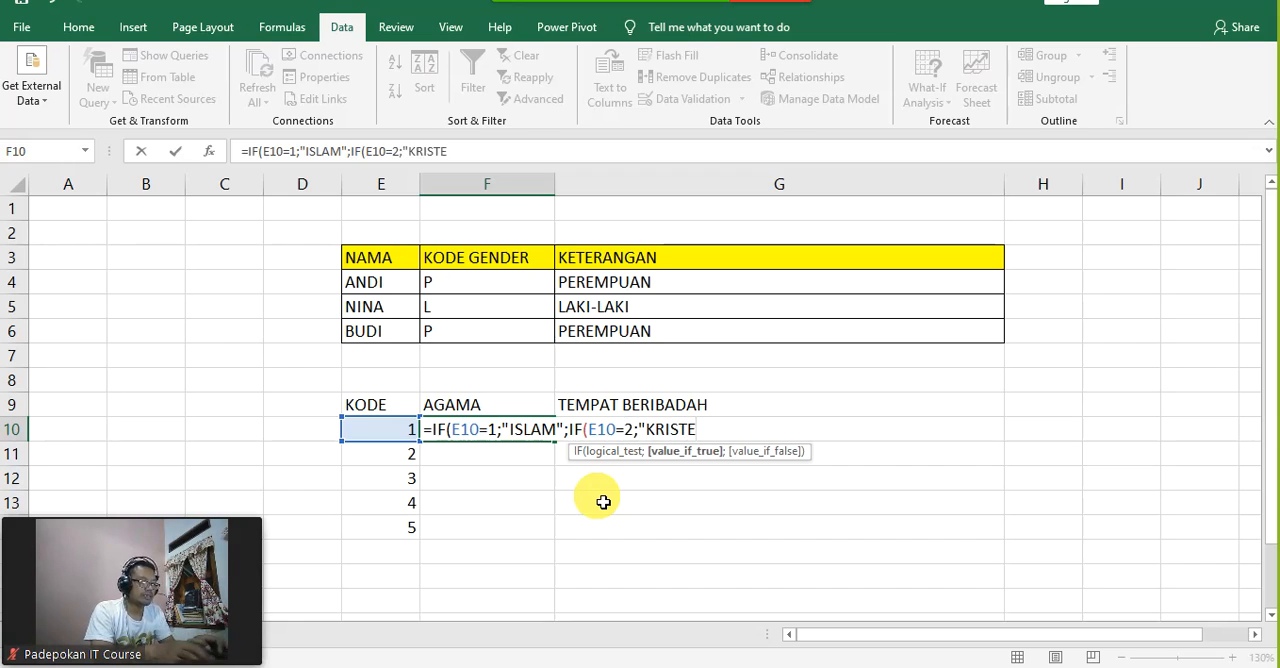
{"action": "type", "text": "N\""}
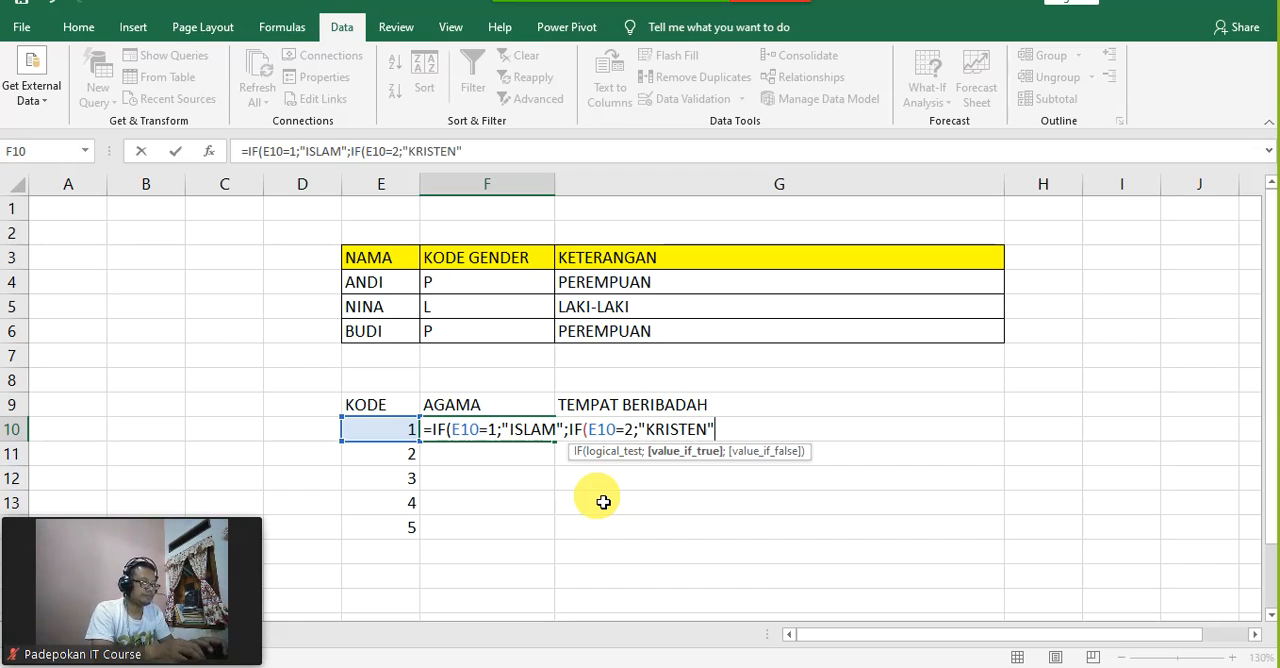
{"action": "type", "text": ";"}
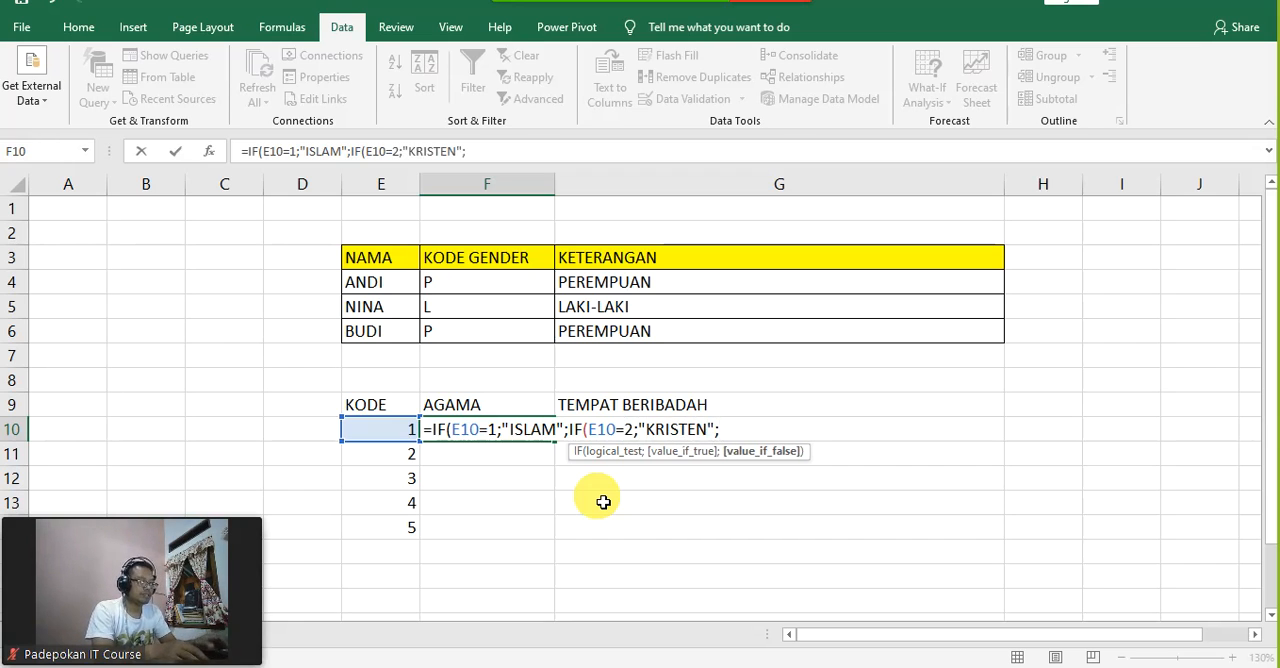
{"action": "type", "text": "IF("}
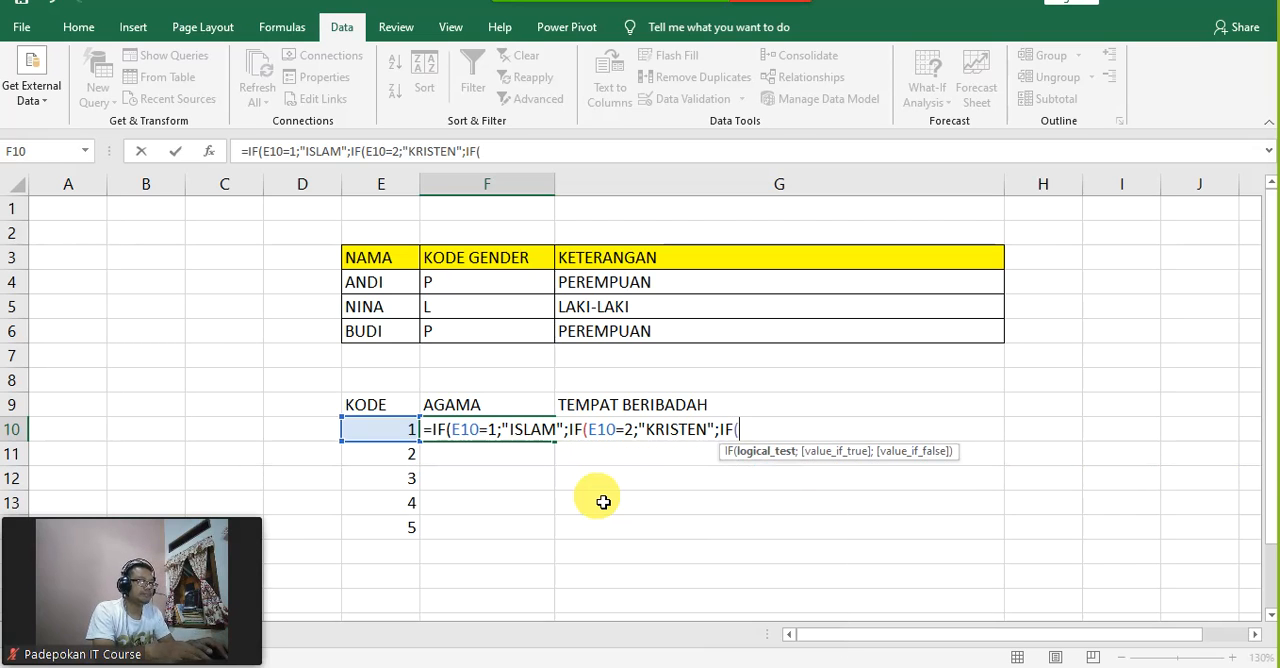
{"action": "type", "text": "E10"}
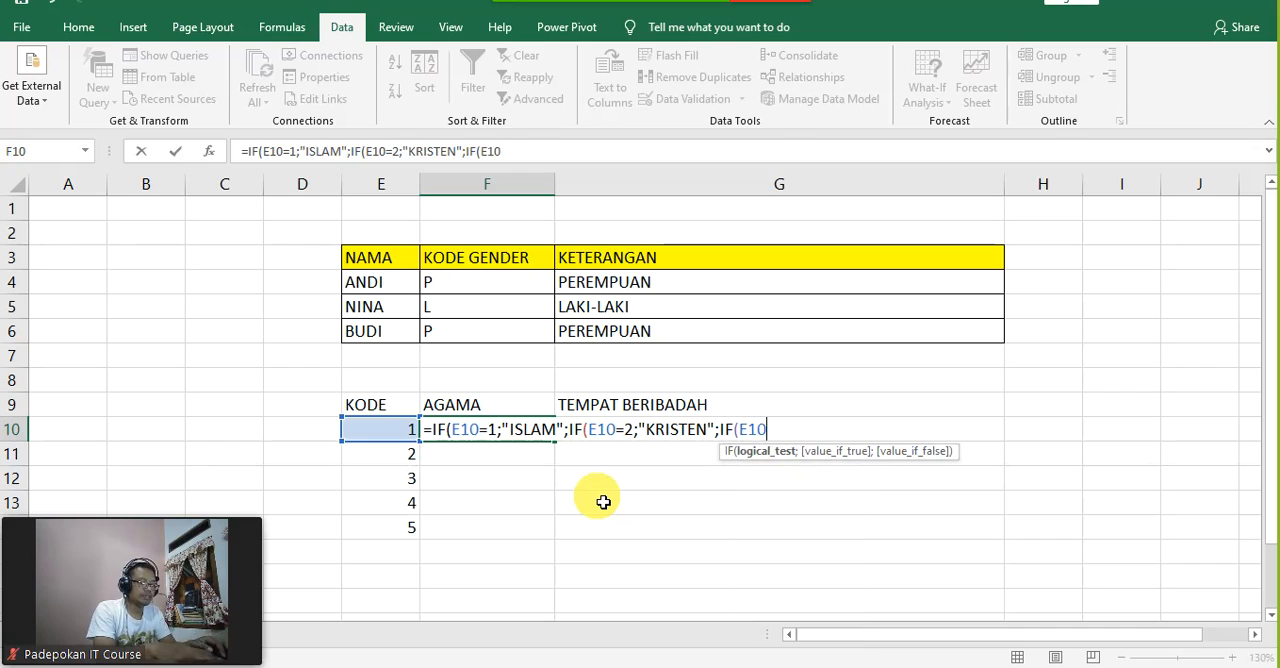
{"action": "type", "text": "="}
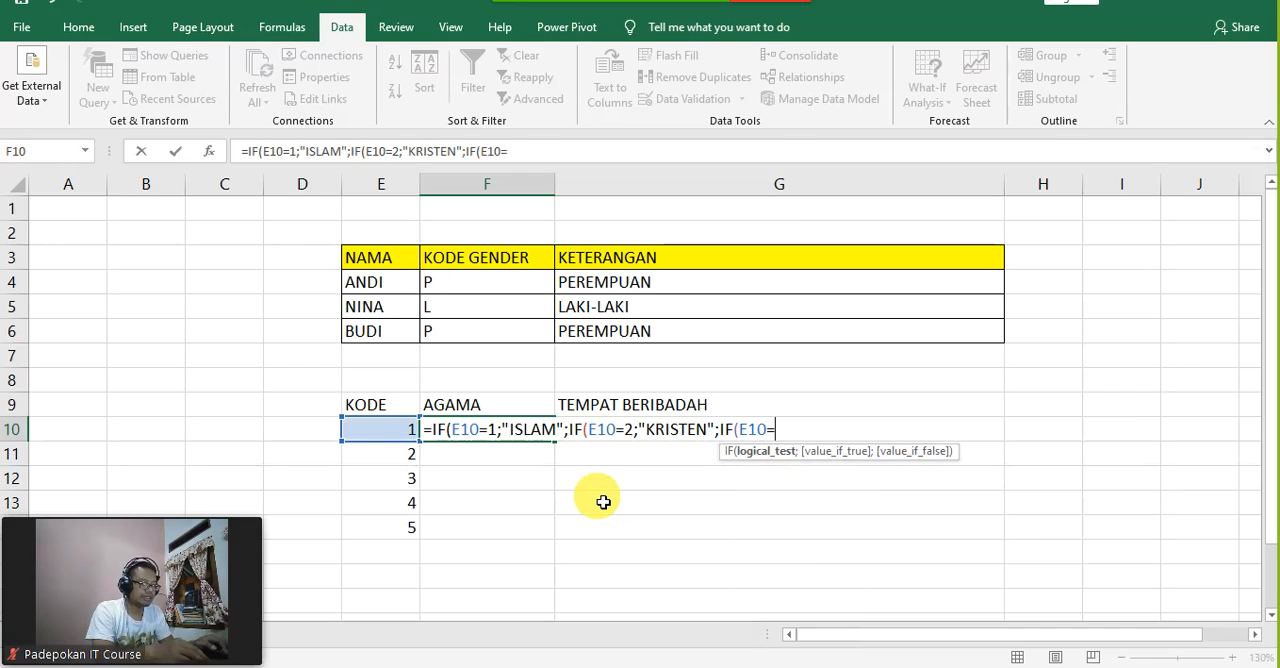
{"action": "type", "text": "3;\""}
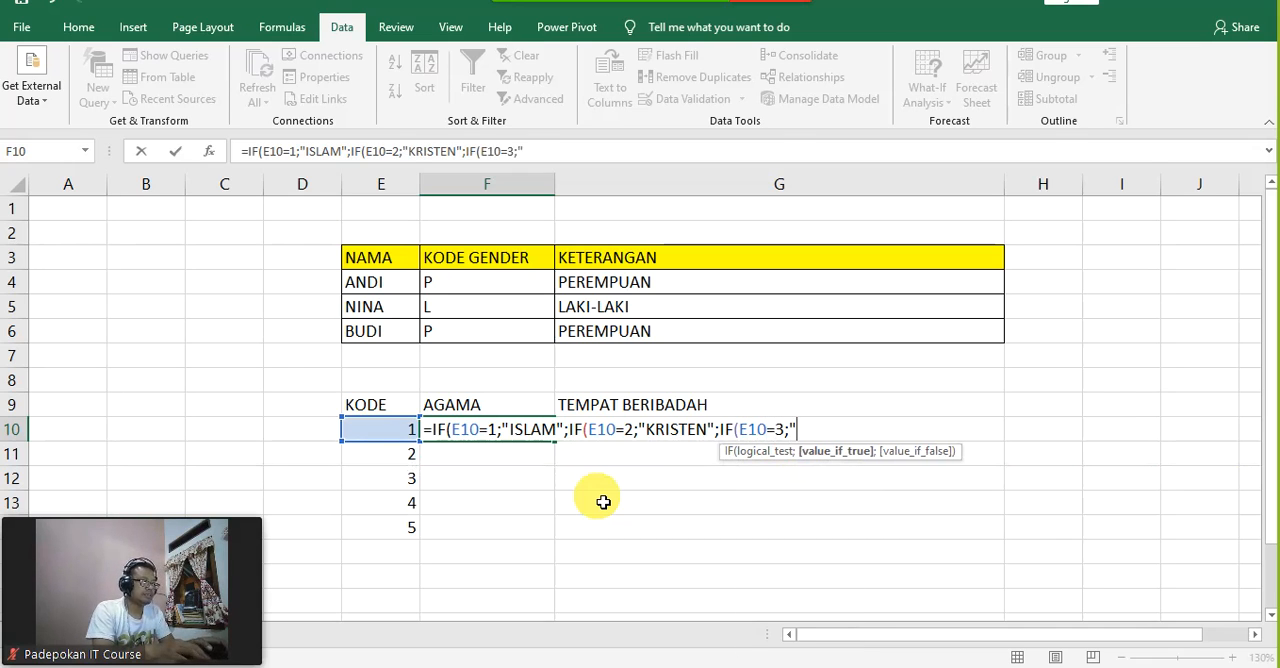
{"action": "type", "text": "HINDU"}
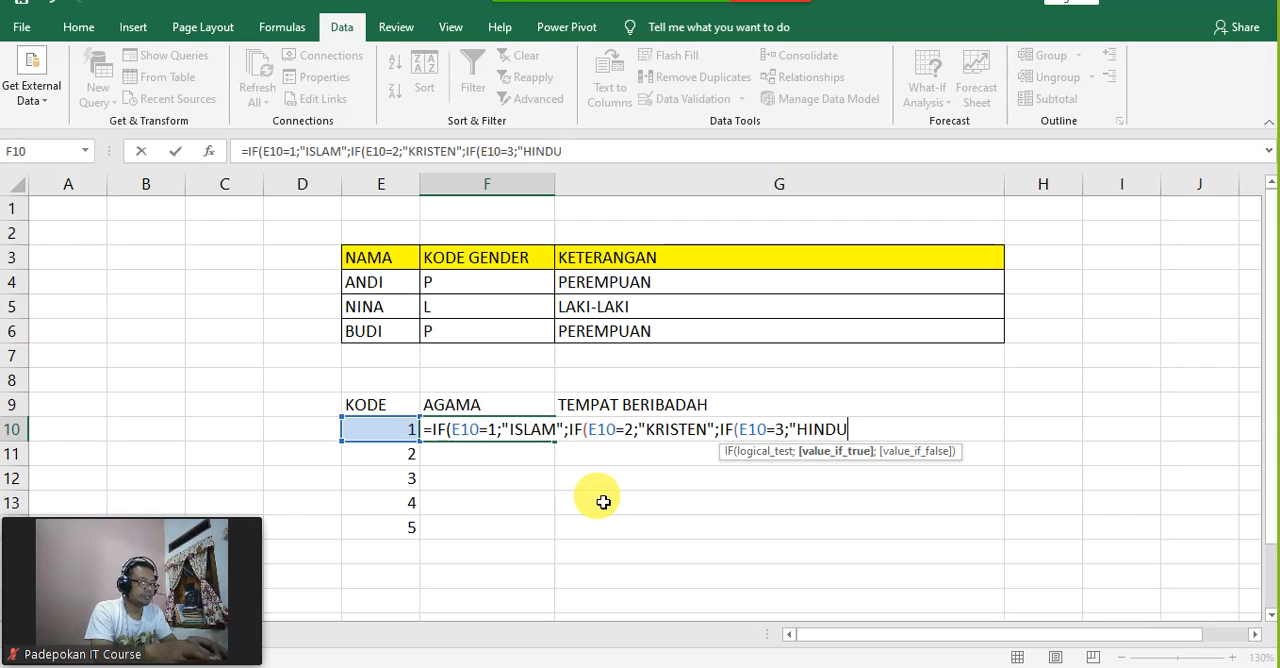
{"action": "type", "text": "\""}
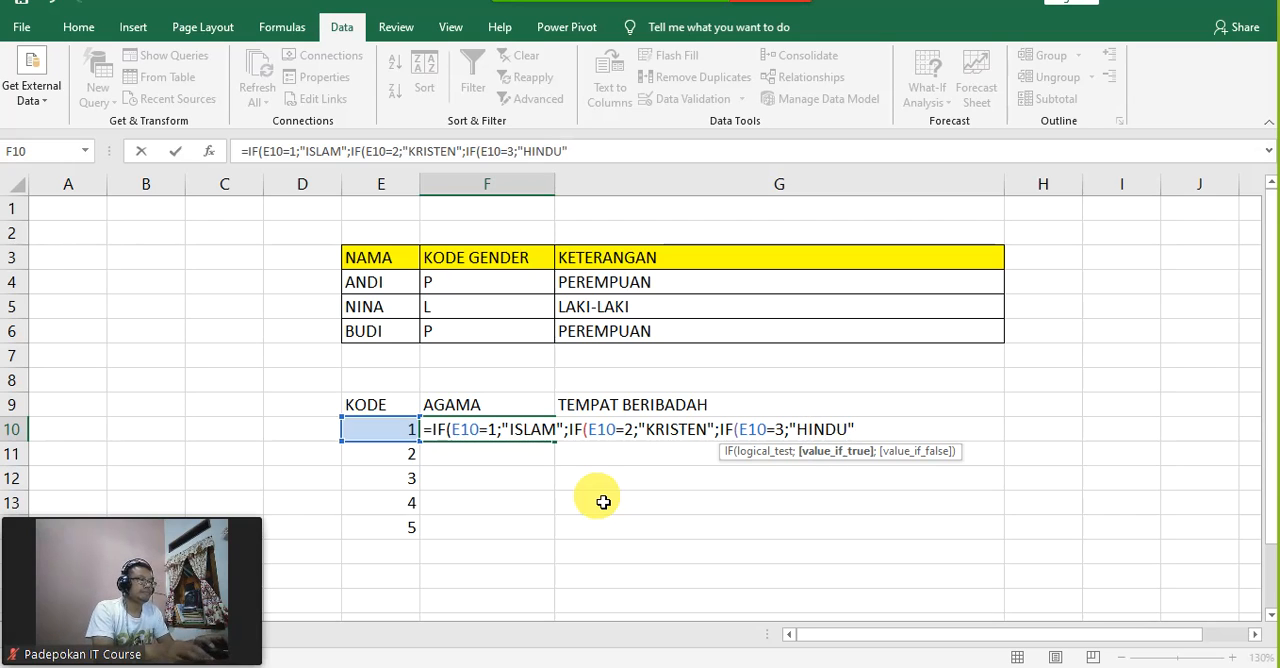
{"action": "type", "text": ";IF"}
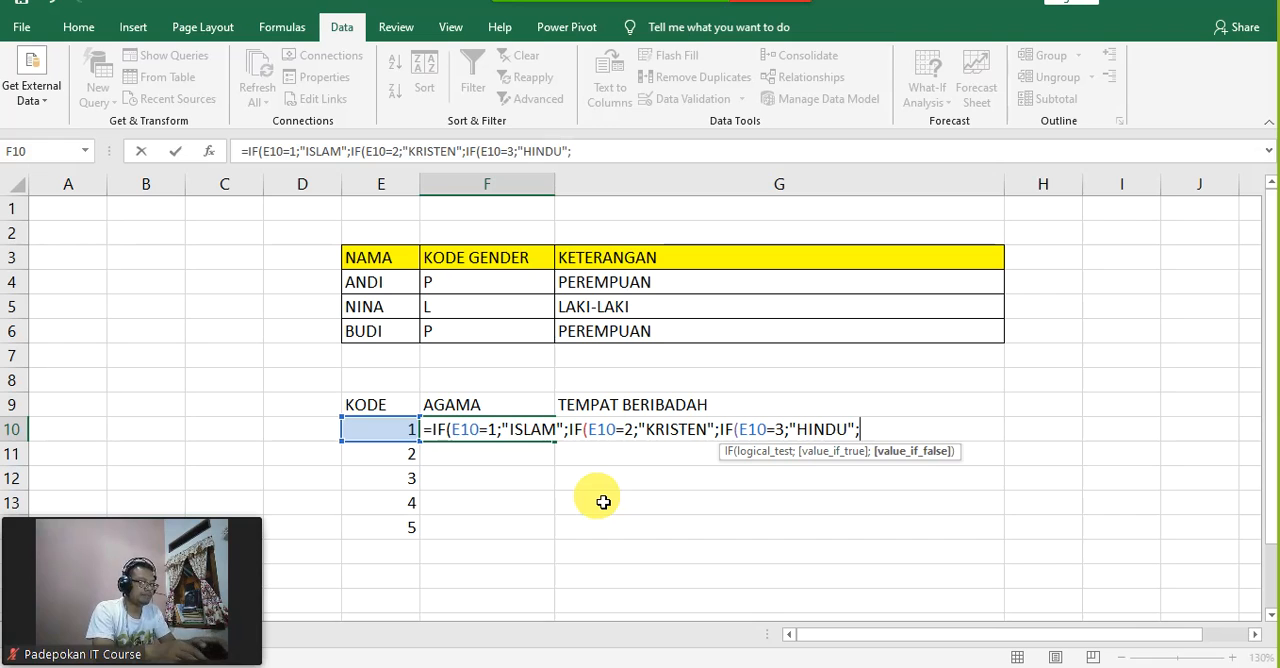
{"action": "type", "text": "(E10"}
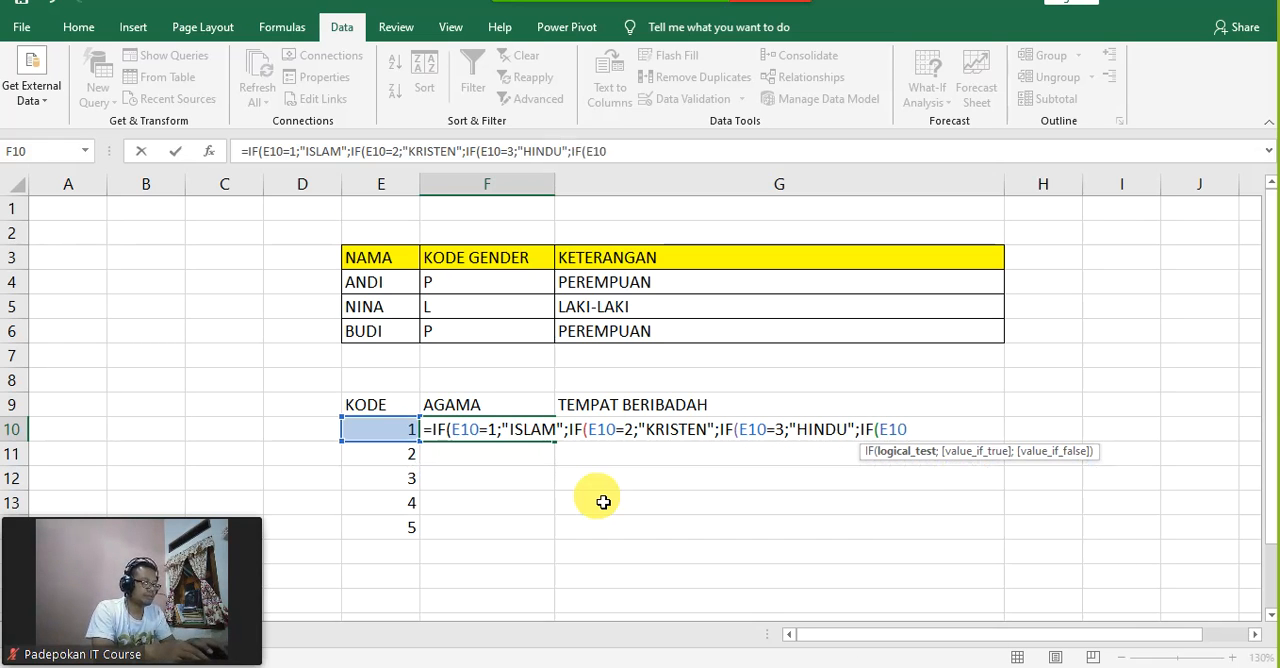
{"action": "type", "text": "=4"}
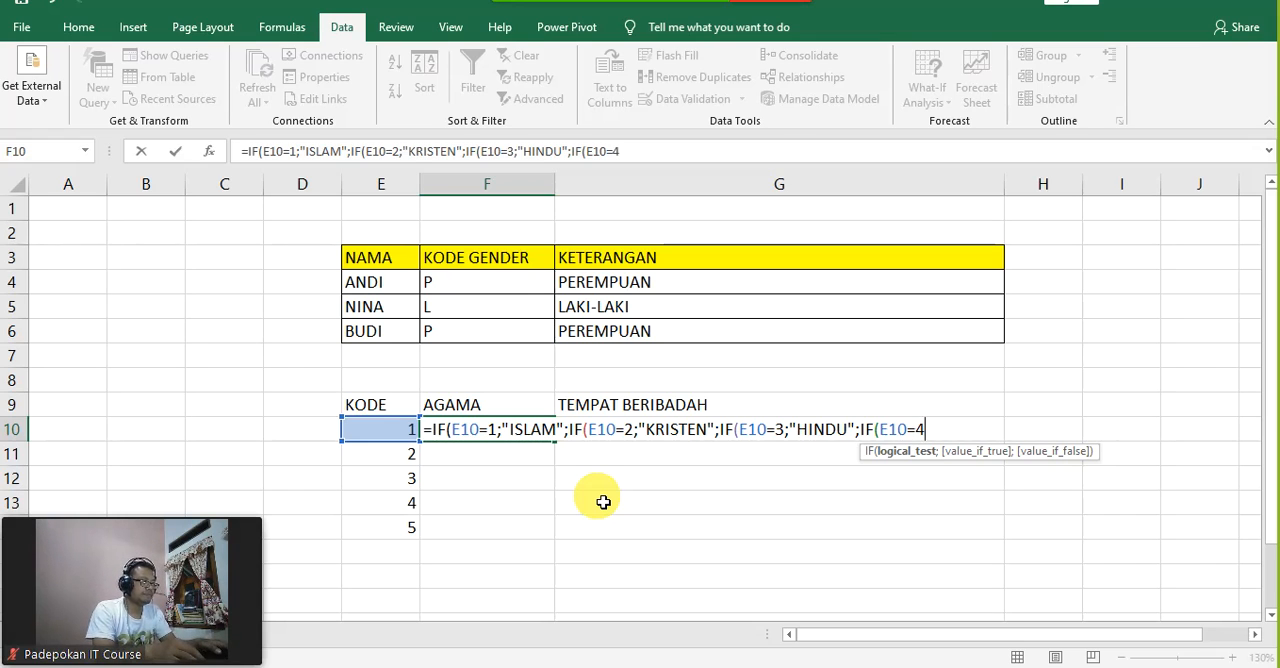
{"action": "type", "text": "="}
{"action": "type", "text": ";\""}
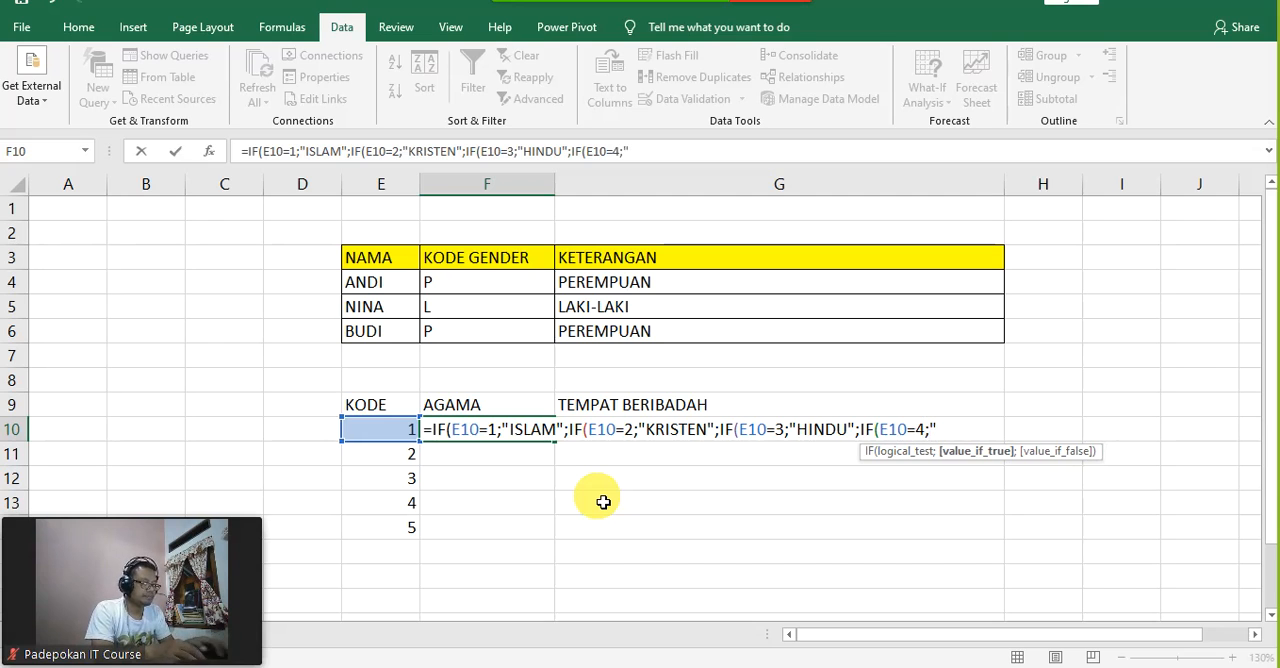
{"action": "type", "text": "BUDHA"}
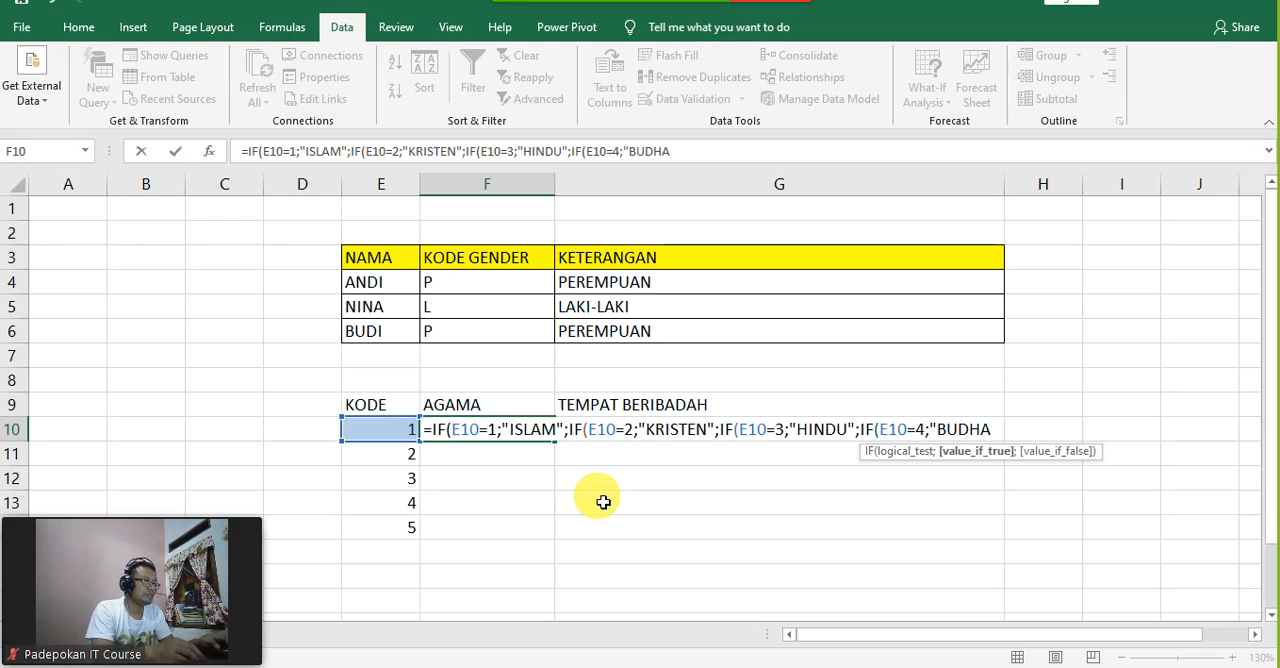
{"action": "type", "text": "\""}
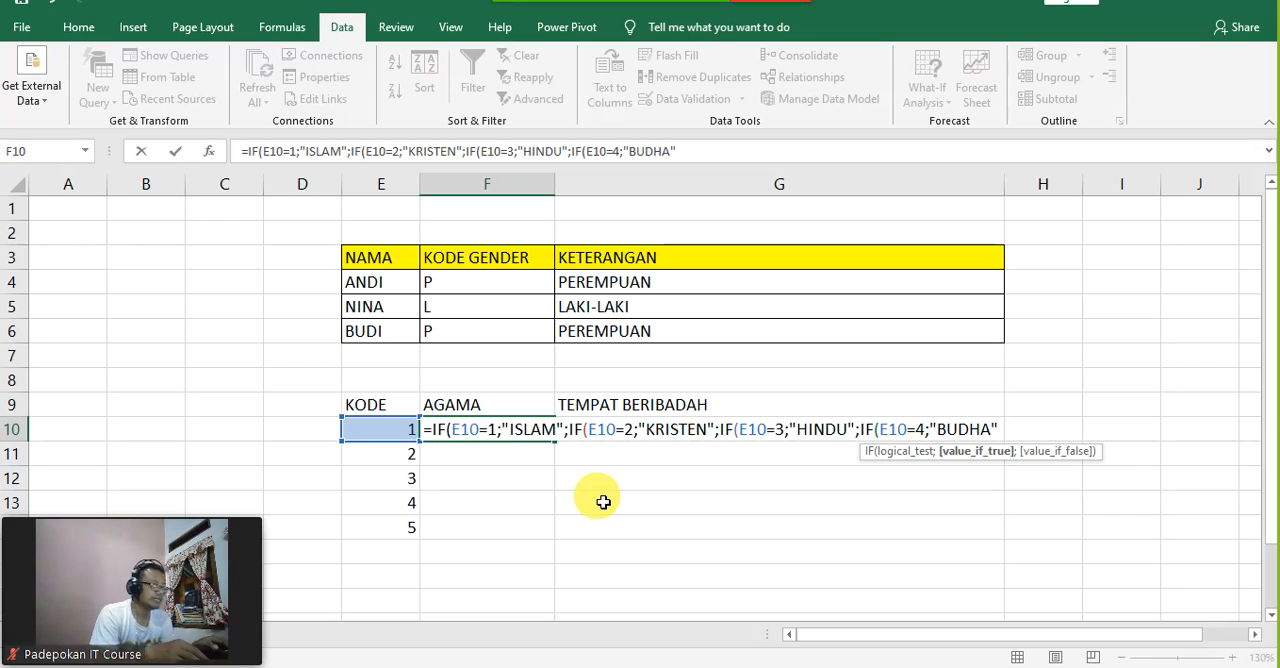
Step: Set "KODE AGAMA TIDAK ADA" as the final false value in F10 and complete the formula with four closing parentheses
{"action": "type", "text": ";"}
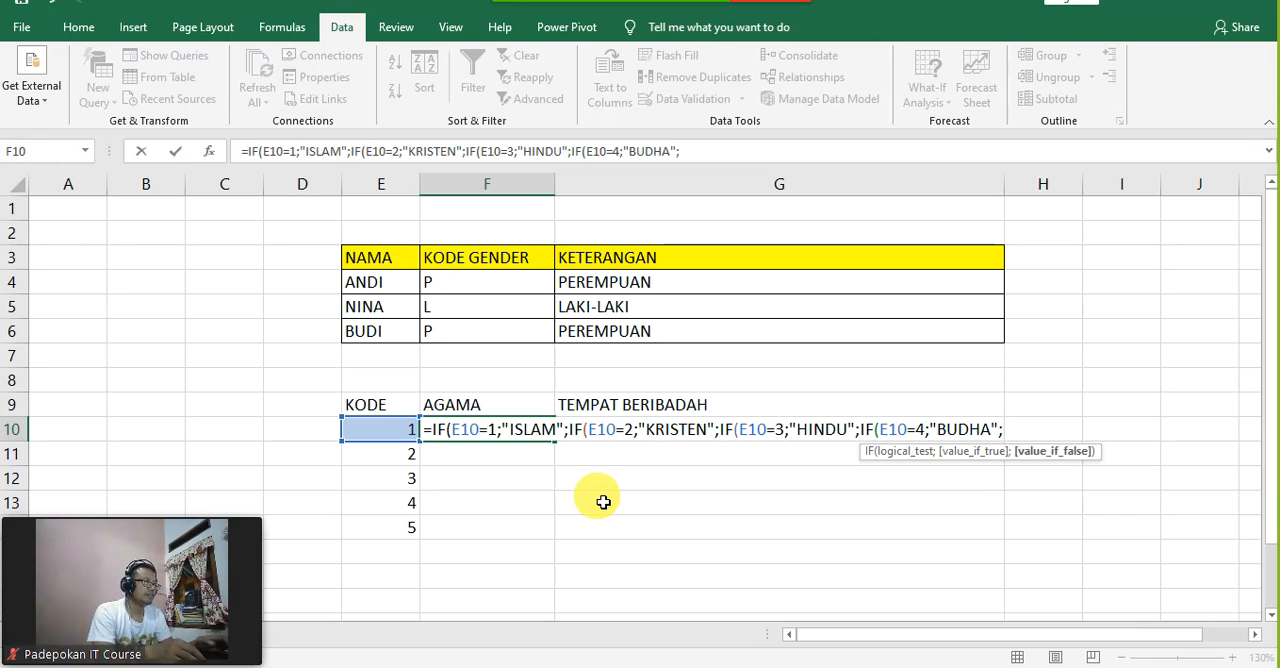
{"action": "type", "text": "\"K"}
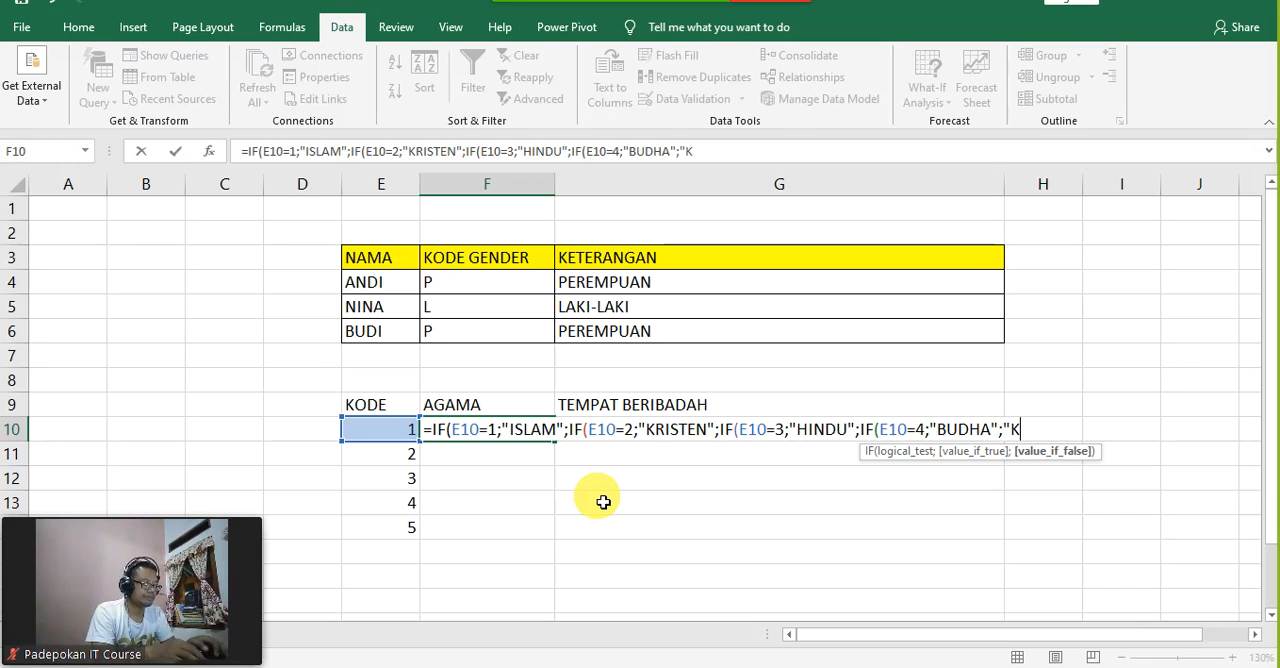
{"action": "type", "text": "ODE AG"}
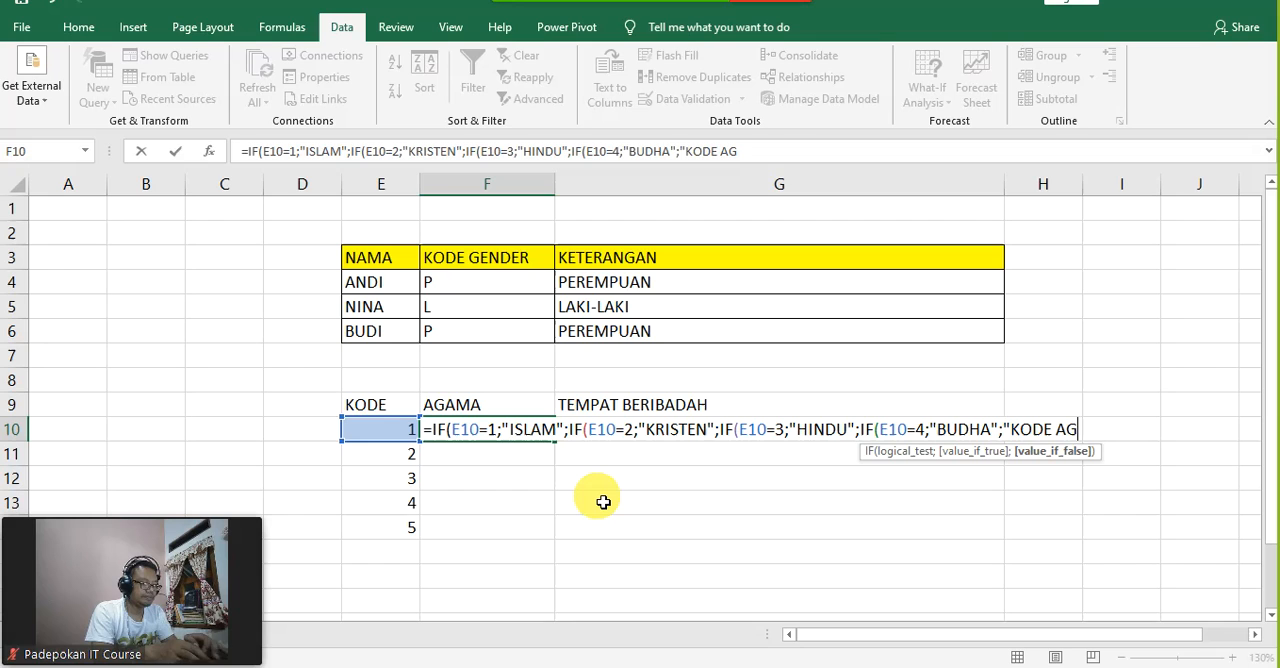
{"action": "type", "text": "AMA TIDA"}
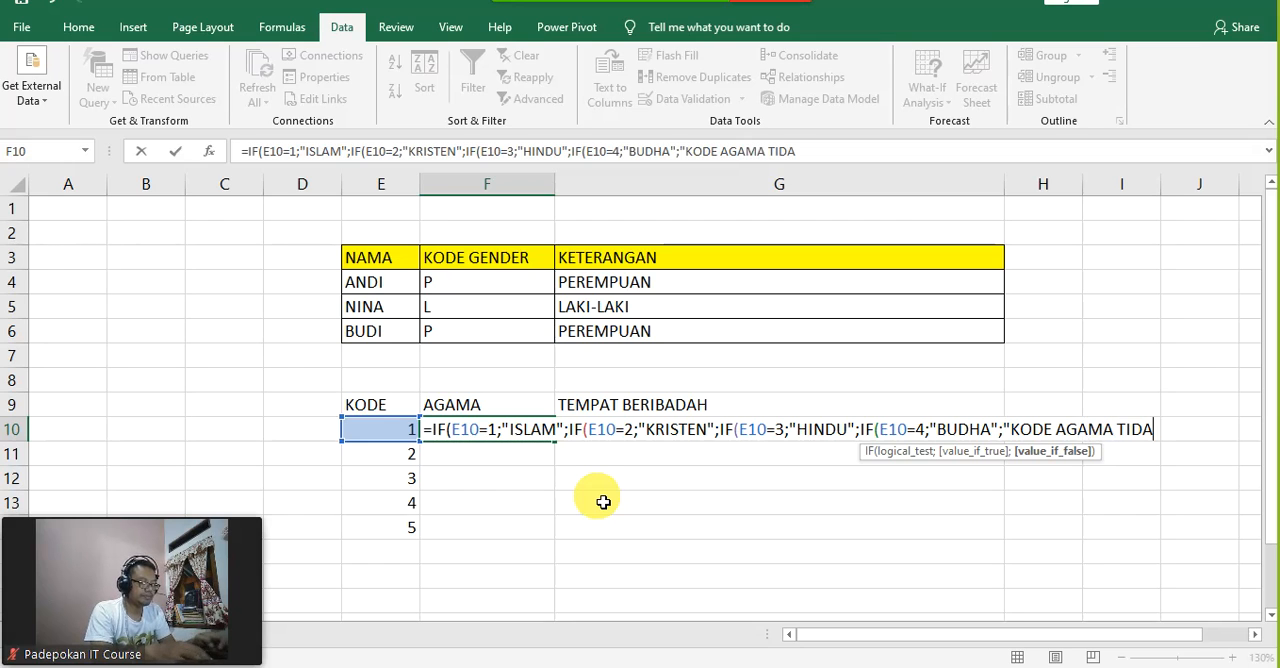
{"action": "type", "text": "K ADA"}
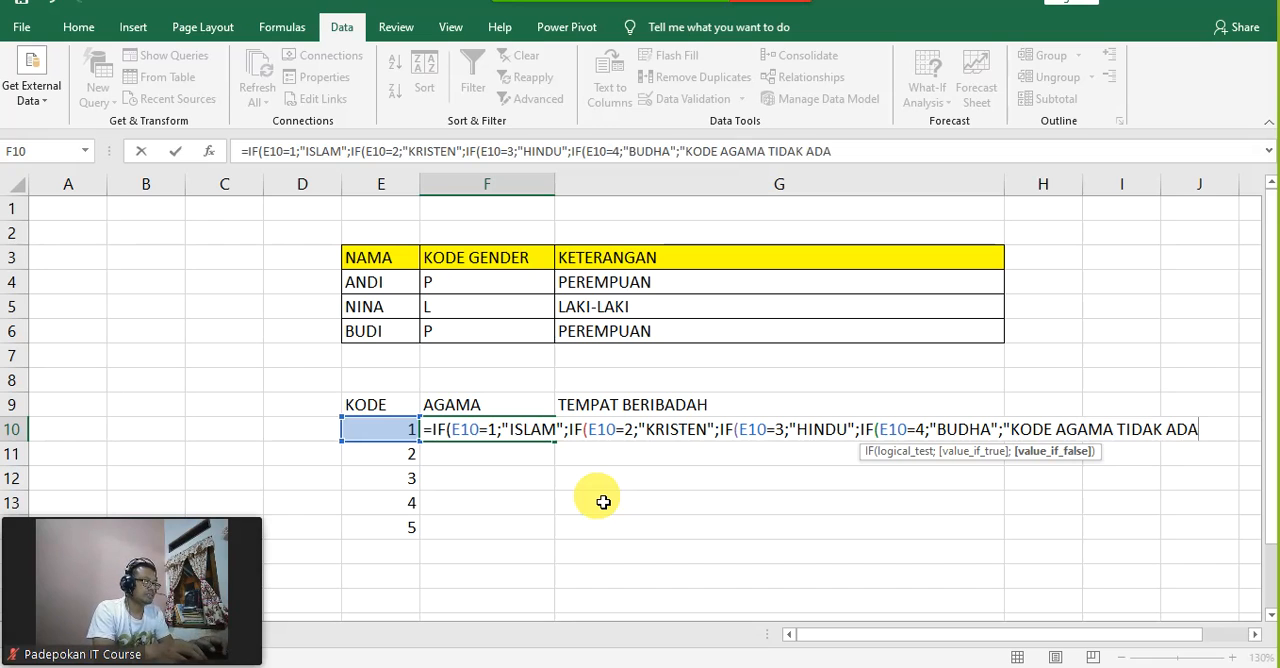
{"action": "type", "text": "\""}
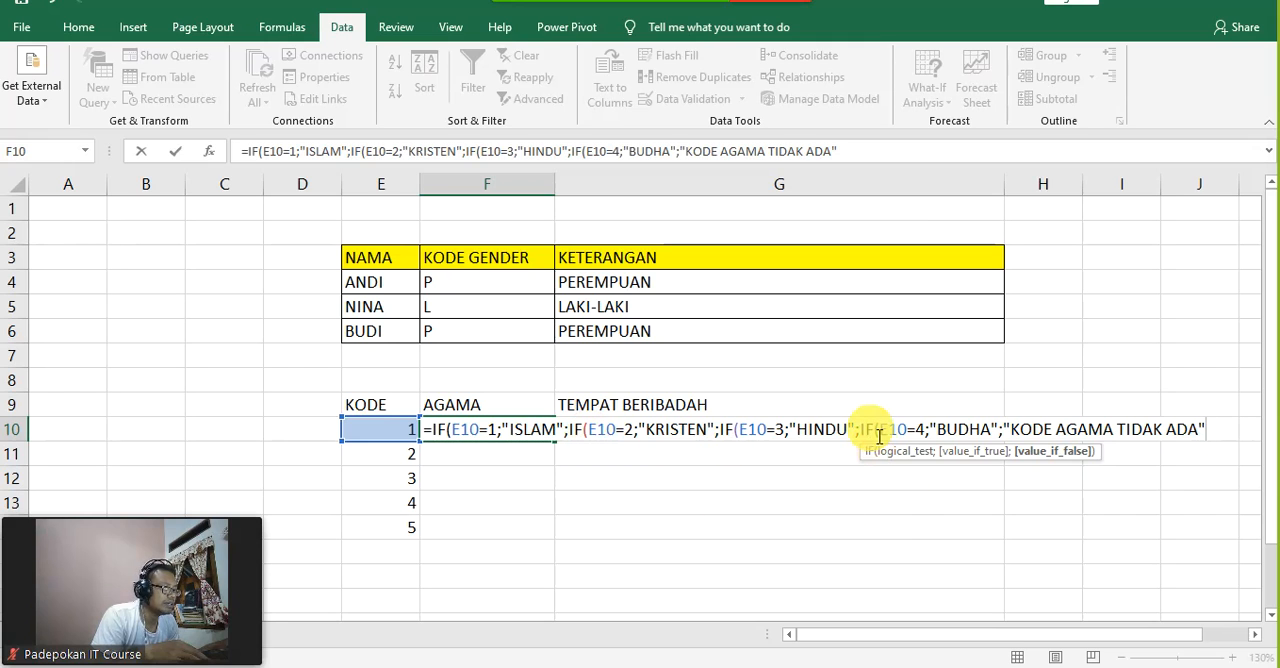
{"action": "type", "text": "))))"}
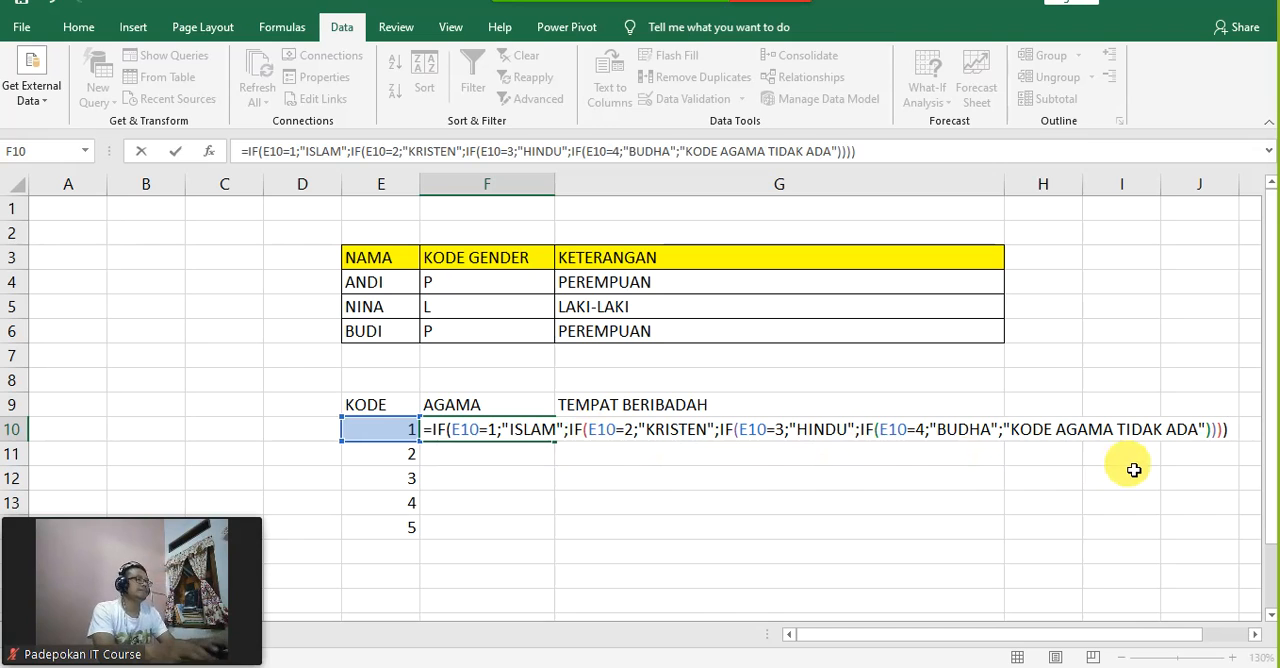
{"action": "key", "text": "Return"}
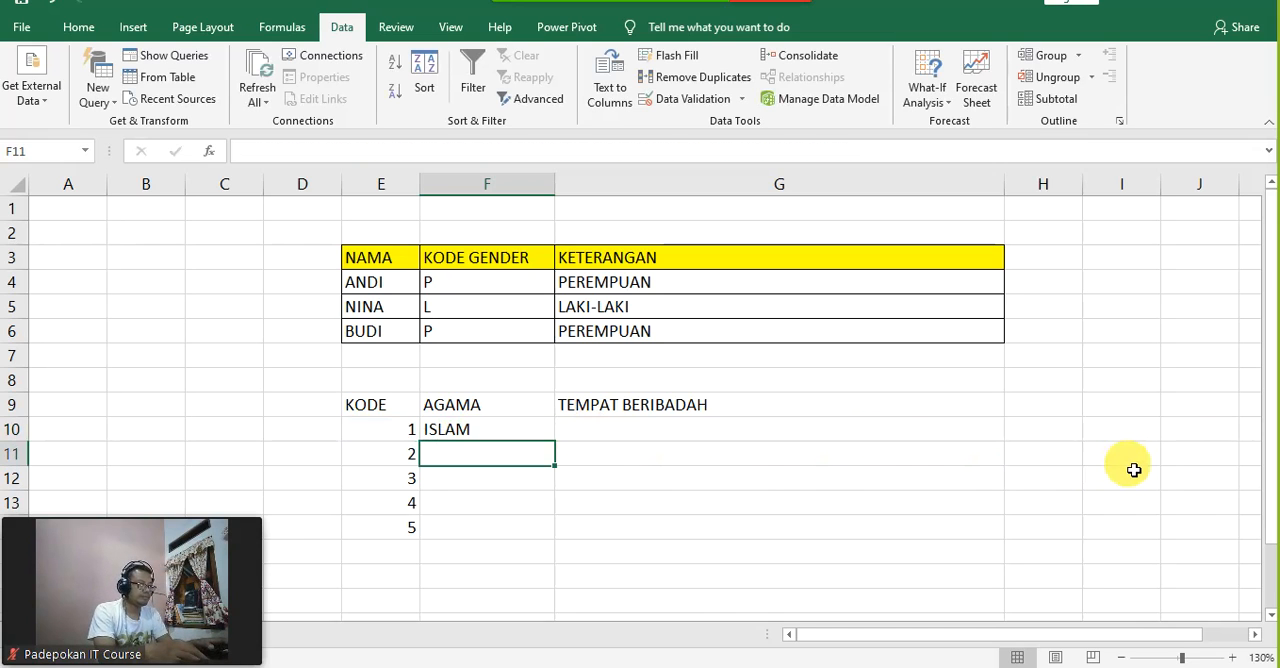
Step: Fill the F10 formula down through F14 and autofit the width of column F
{"action": "key", "text": "Up"}
{"action": "key", "text": "Left"}
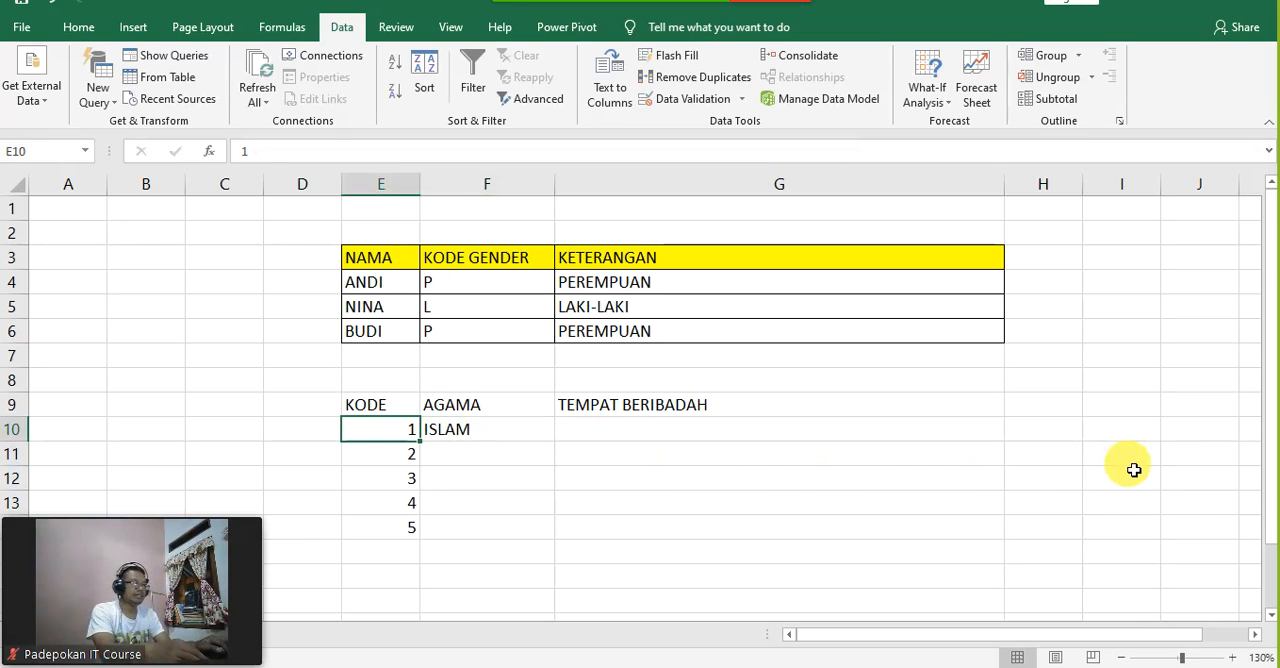
{"action": "key", "text": "Right"}
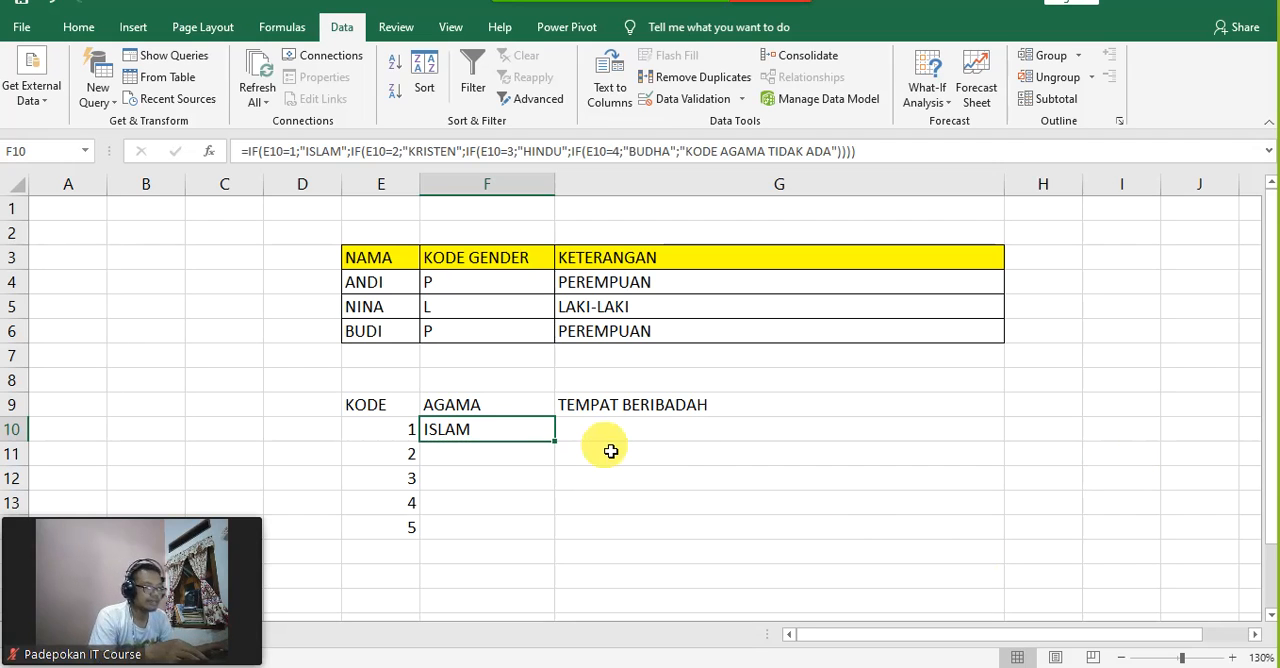
{"action": "left_click_drag", "start_coordinate": [563, 449], "coordinate": [563, 532]}
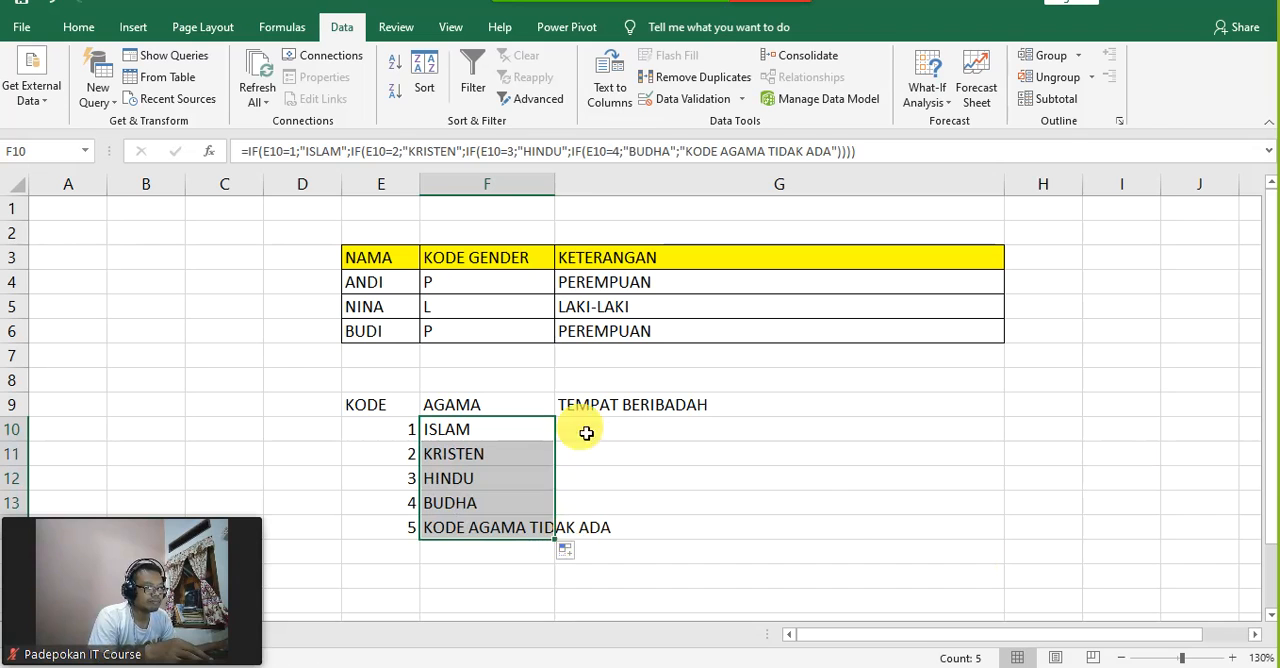
{"action": "double_click", "coordinate": [557, 185]}
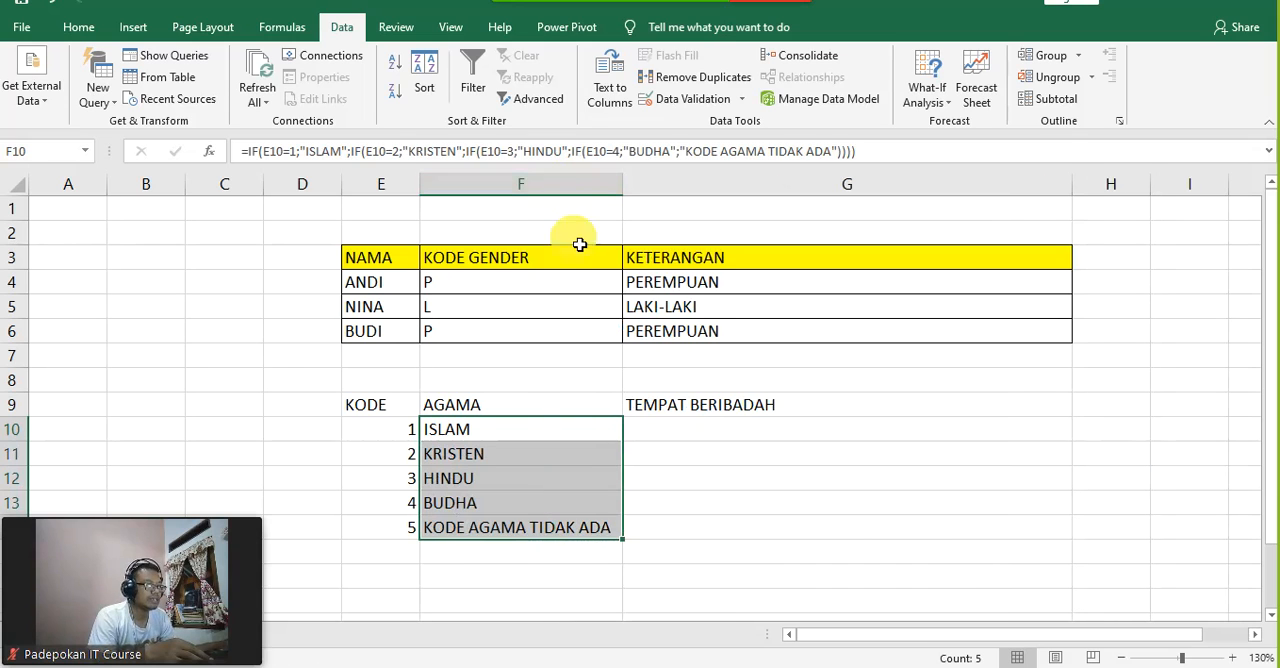
Step: Examine the copied formulas and their results in the AGAMA column from F11 to F14
{"action": "left_click", "coordinate": [591, 527]}
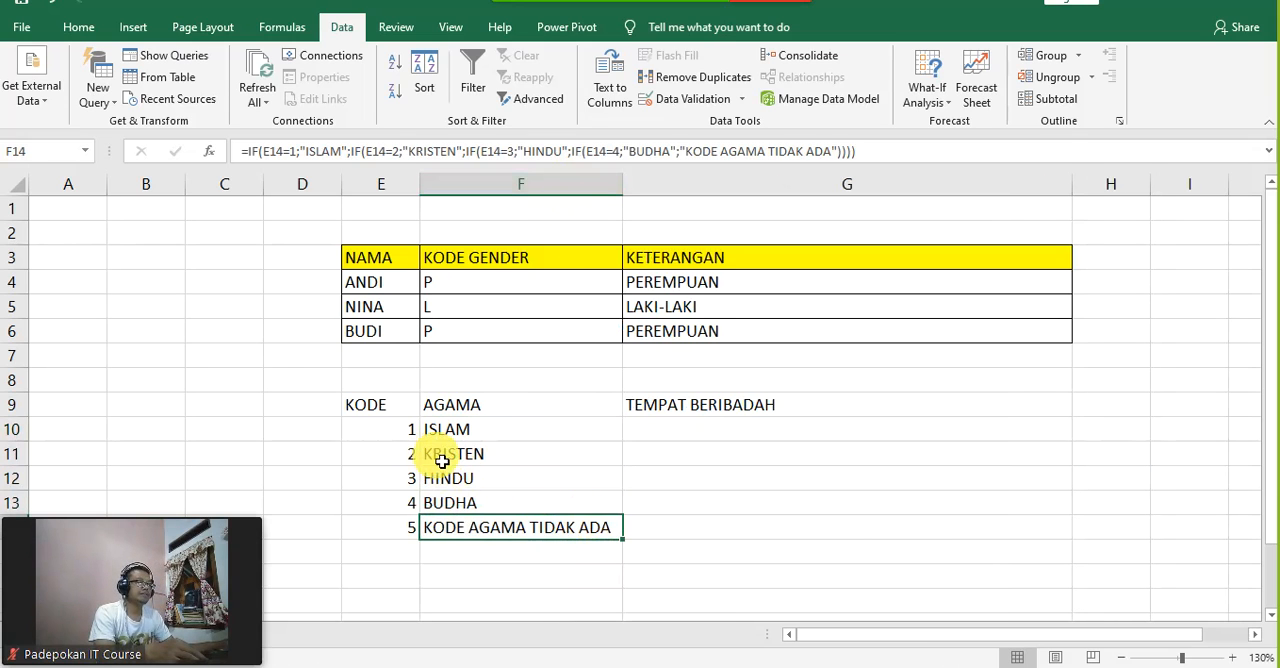
{"action": "left_click", "coordinate": [463, 458]}
{"action": "left_click", "coordinate": [471, 480]}
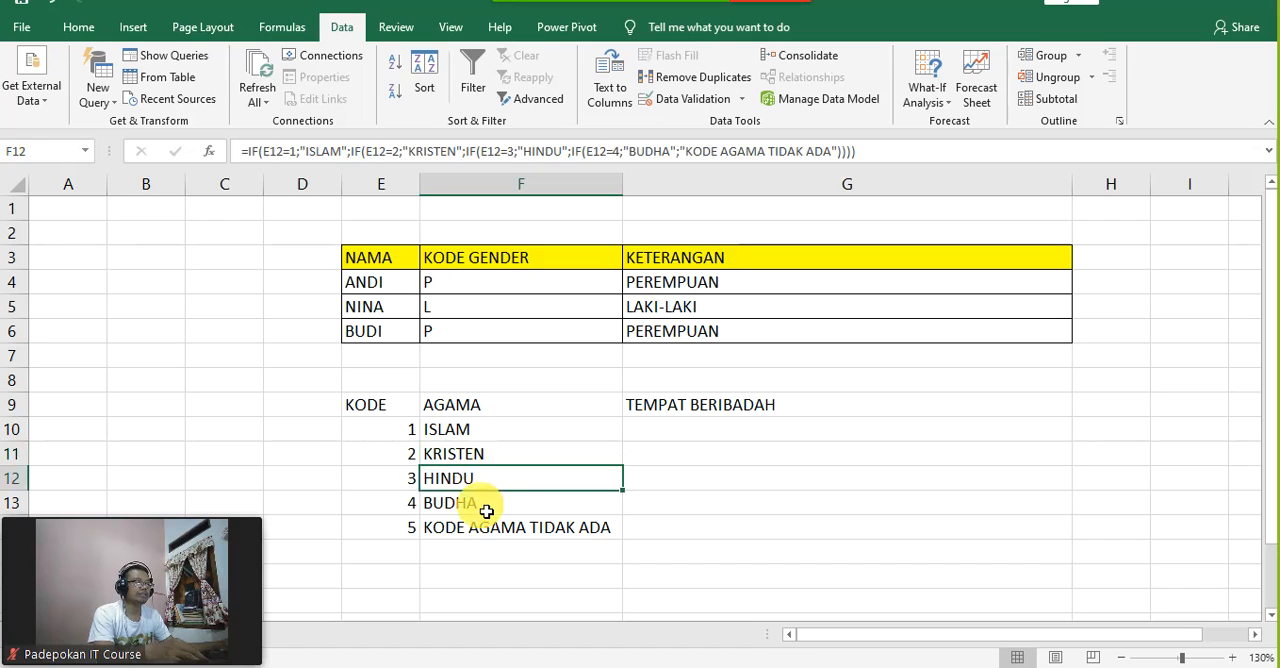
{"action": "left_click", "coordinate": [490, 502]}
{"action": "left_click", "coordinate": [463, 483]}
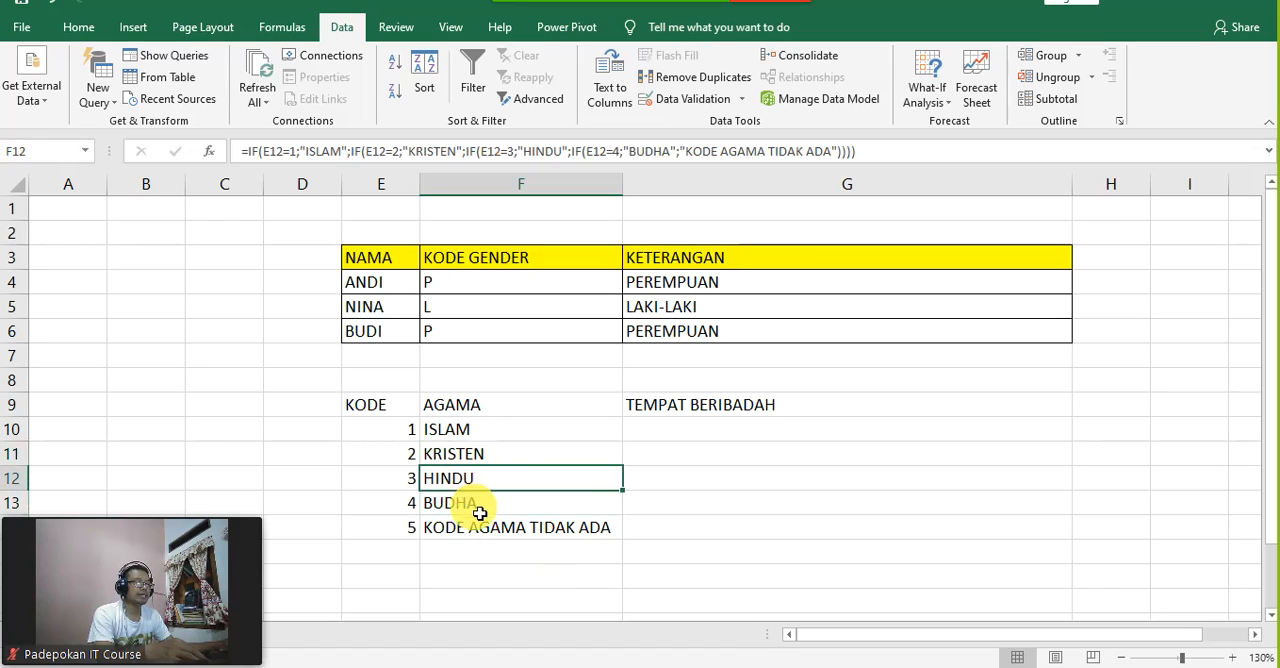
{"action": "left_click", "coordinate": [476, 507]}
{"action": "left_click", "coordinate": [549, 526]}
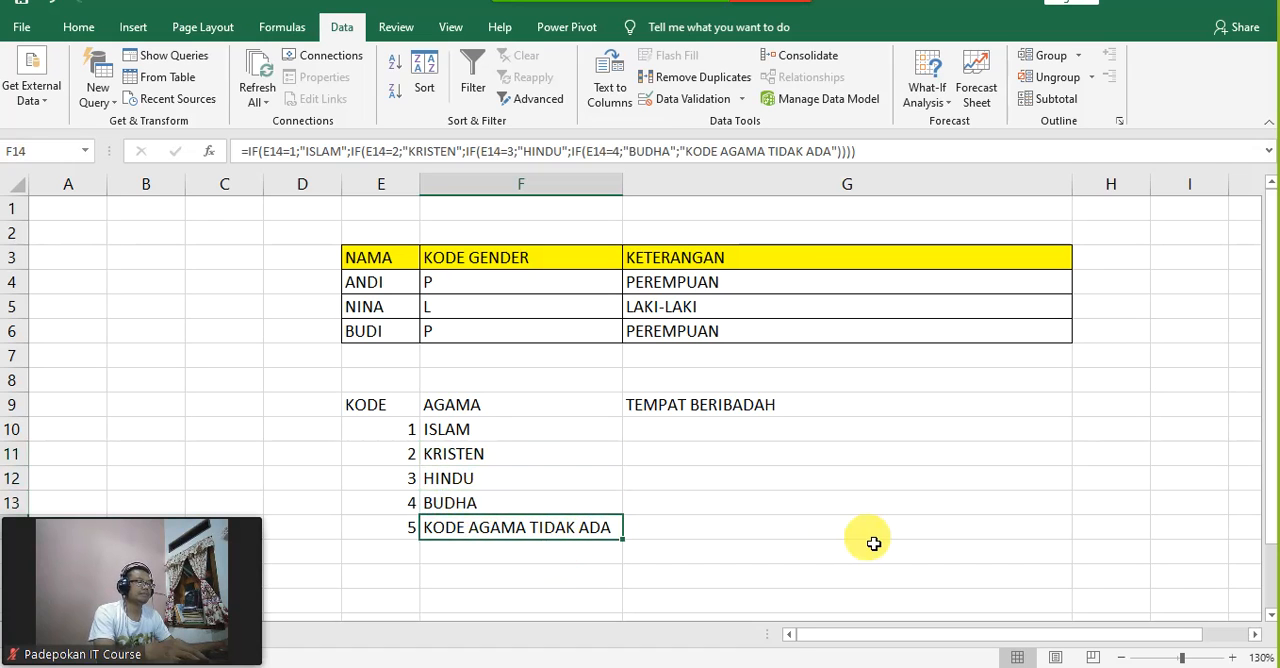
Step: Test the F10 formula by changing the code in E10 to 3, and restore the code to 1
{"action": "left_click", "coordinate": [378, 429]}
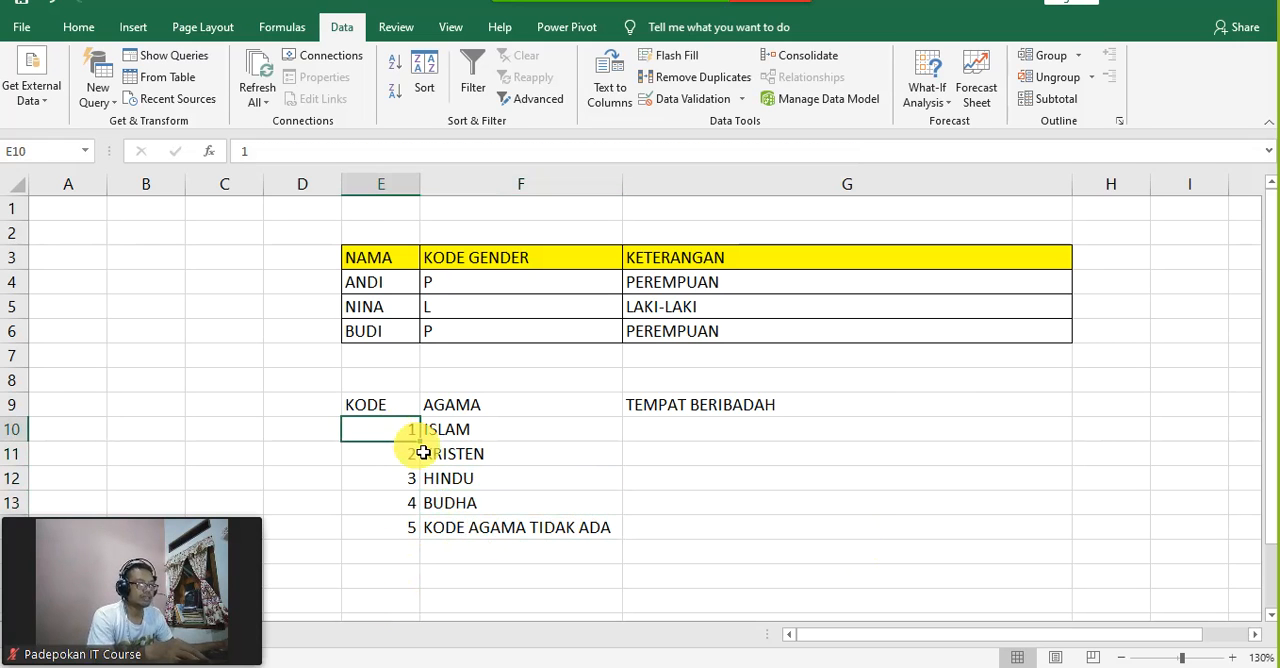
{"action": "type", "text": "3"}
{"action": "key", "text": "Return"}
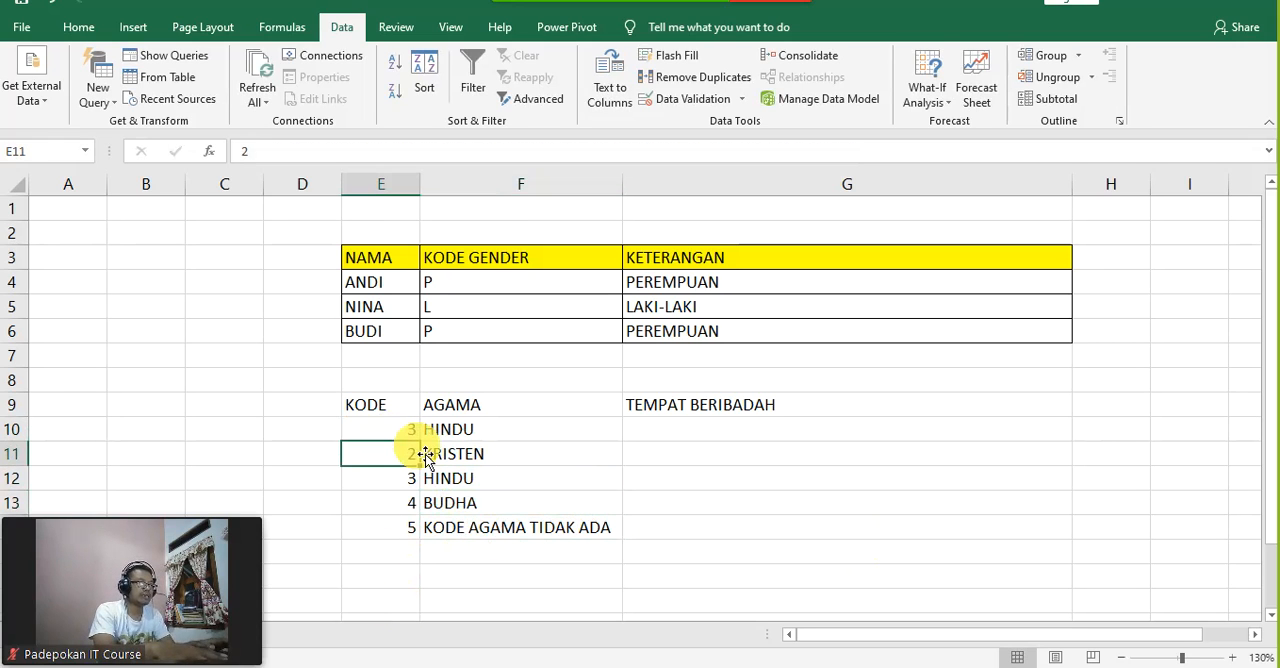
{"action": "key", "text": "Up"}
{"action": "type", "text": "1"}
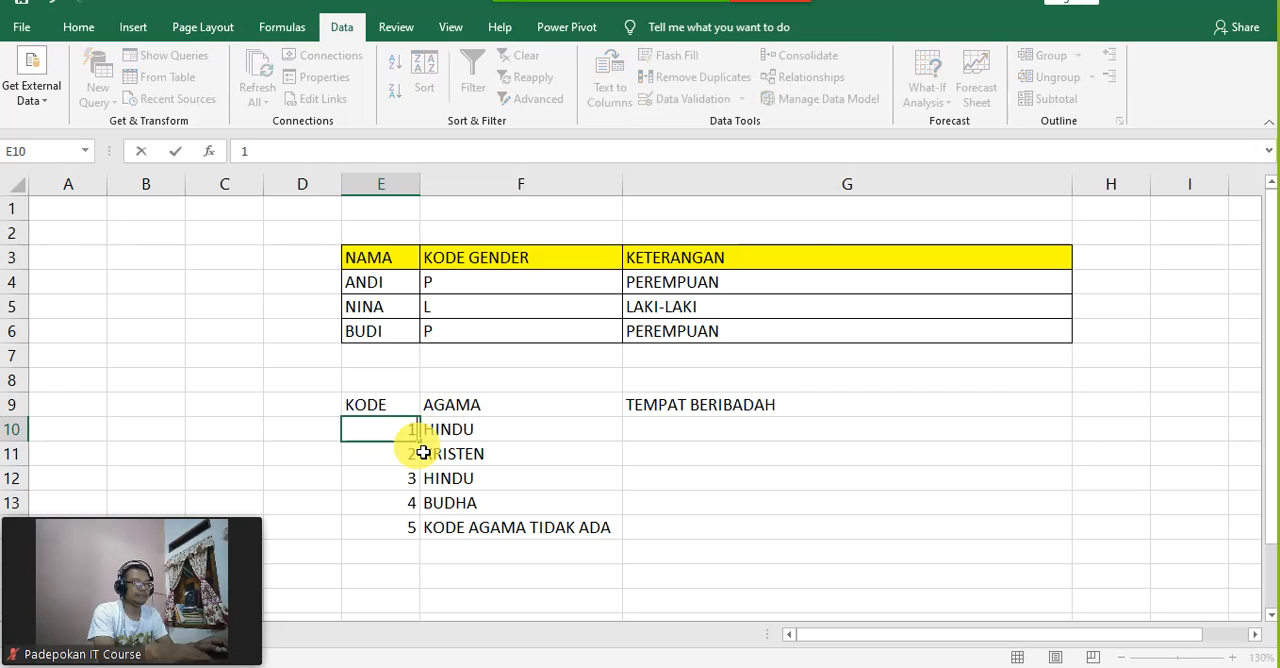
{"action": "key", "text": "Return"}
{"action": "key", "text": "Up"}
{"action": "key", "text": "Right"}
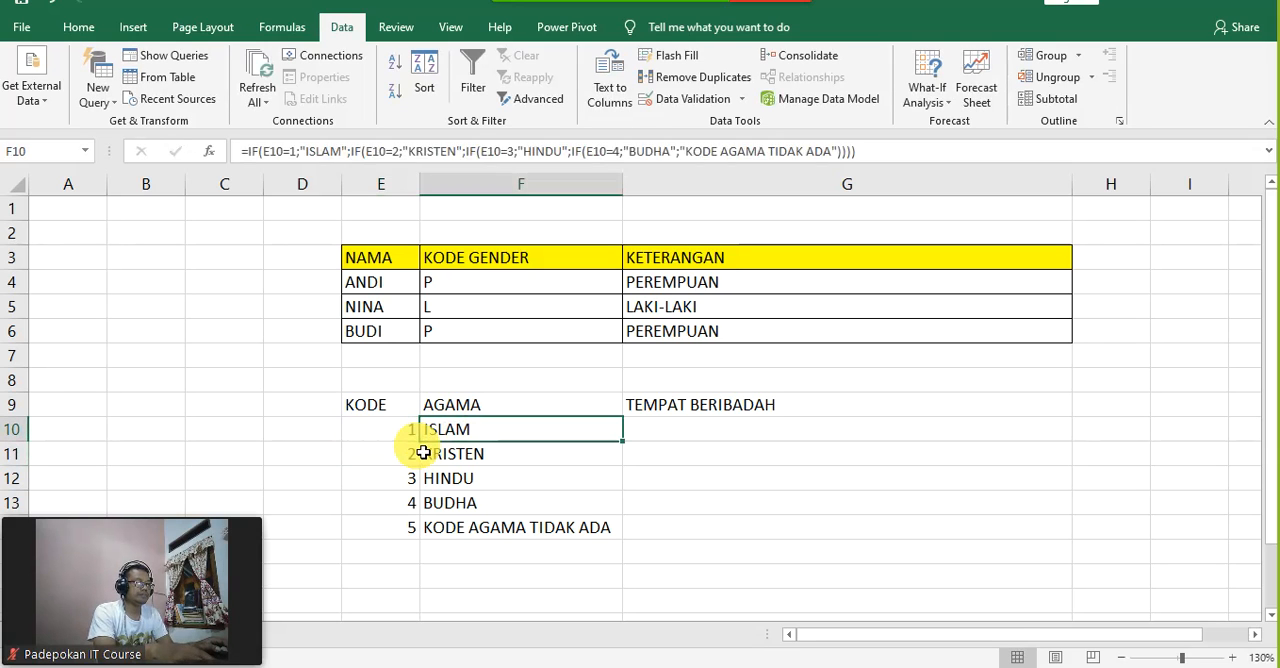
{"action": "key", "text": "Right"}
{"action": "key", "text": "Left"}
{"action": "key", "text": "Left"}
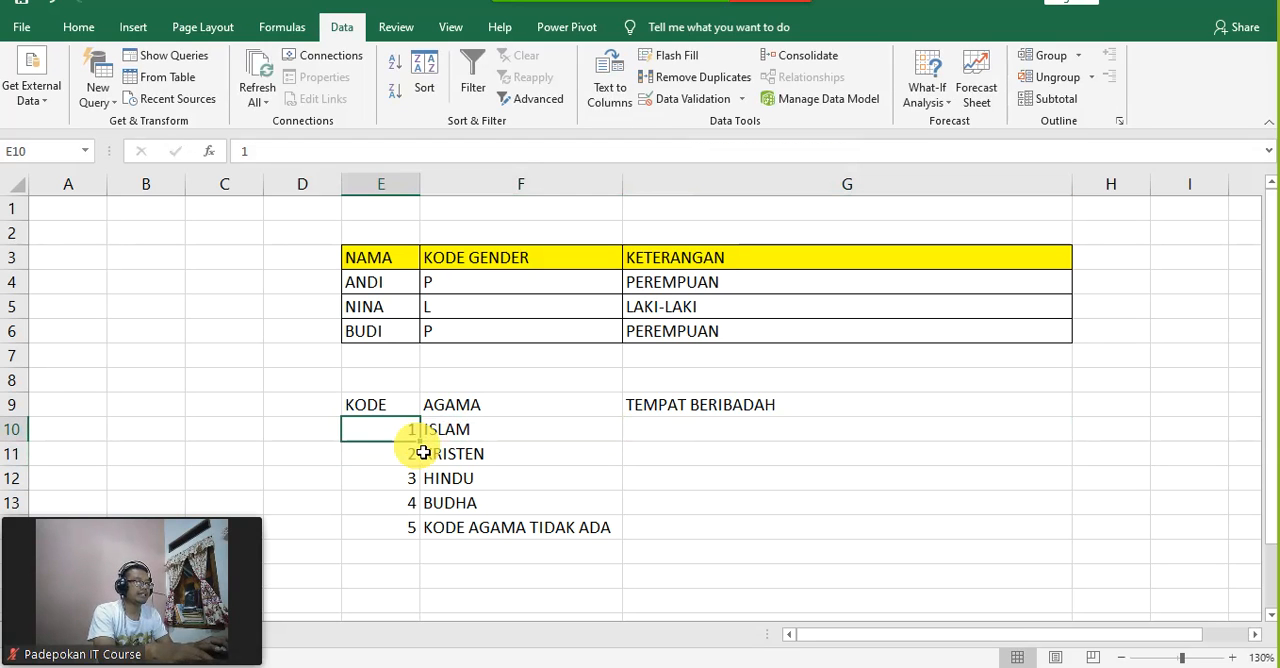
{"action": "key", "text": "Right"}
Step: Start an IF formula in G10 that tests whether the code in E10 equals 1
{"action": "key", "text": "Right"}
{"action": "key", "text": "Left"}
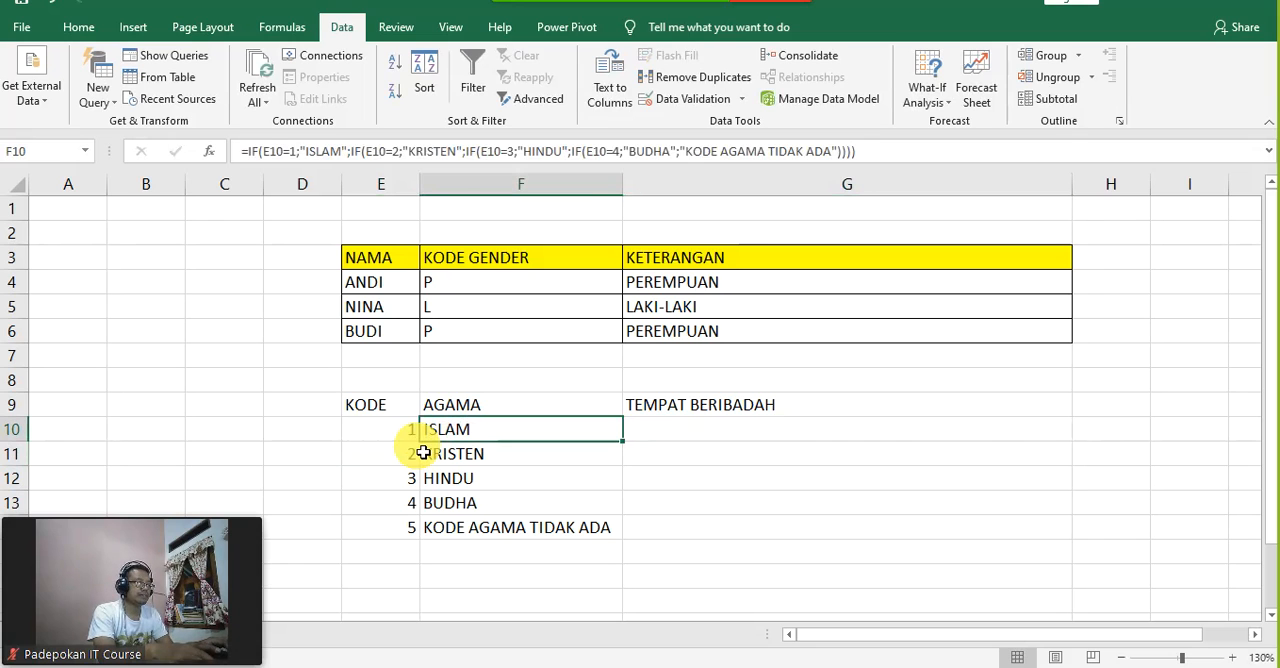
{"action": "key", "text": "Left"}
{"action": "key", "text": "Right"}
{"action": "key", "text": "Right"}
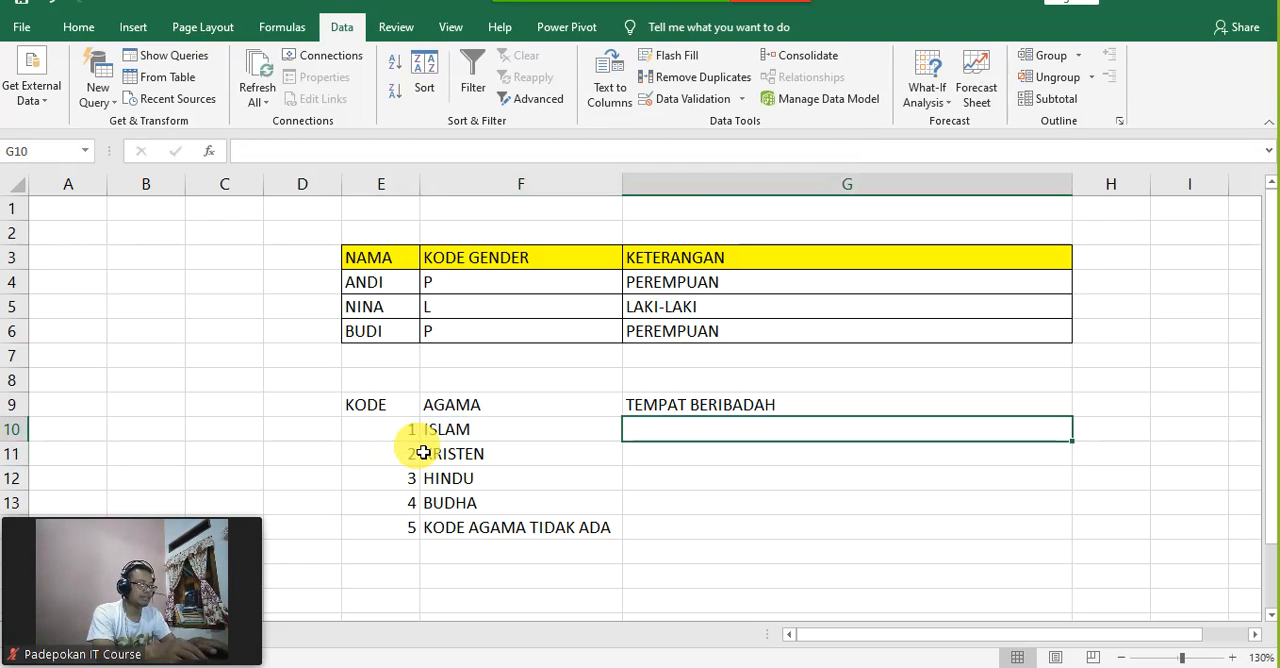
{"action": "type", "text": "=IF("}
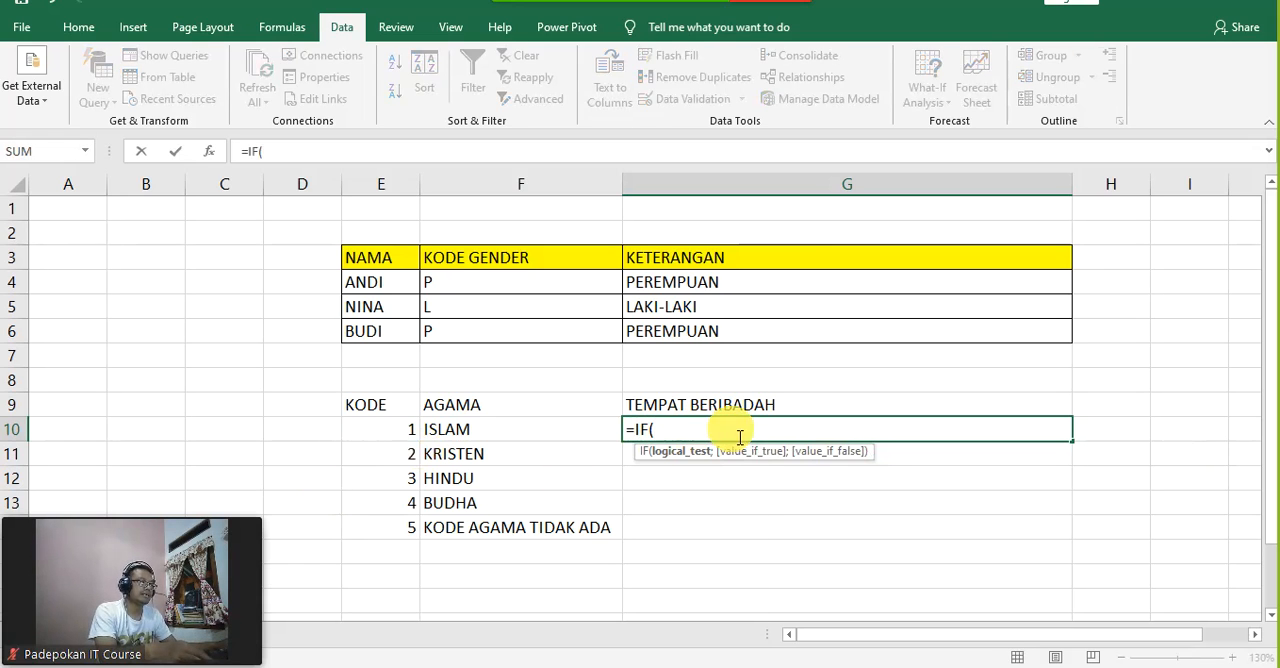
{"action": "left_click", "coordinate": [395, 429]}
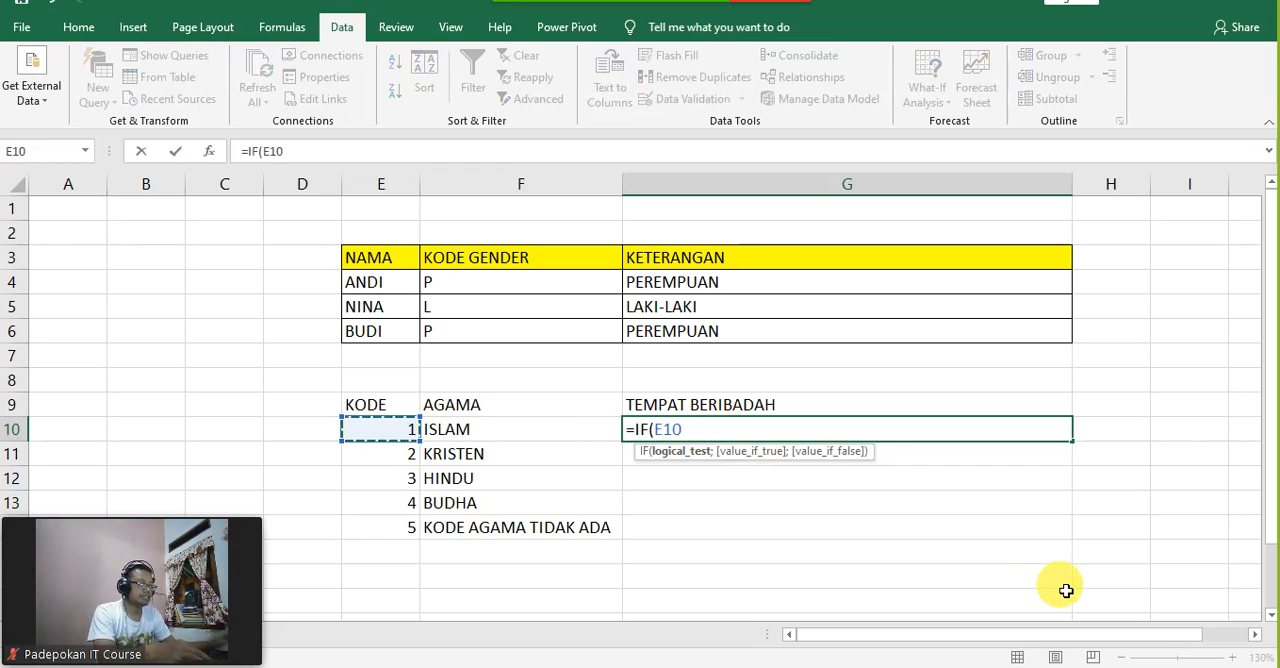
{"action": "type", "text": "="}
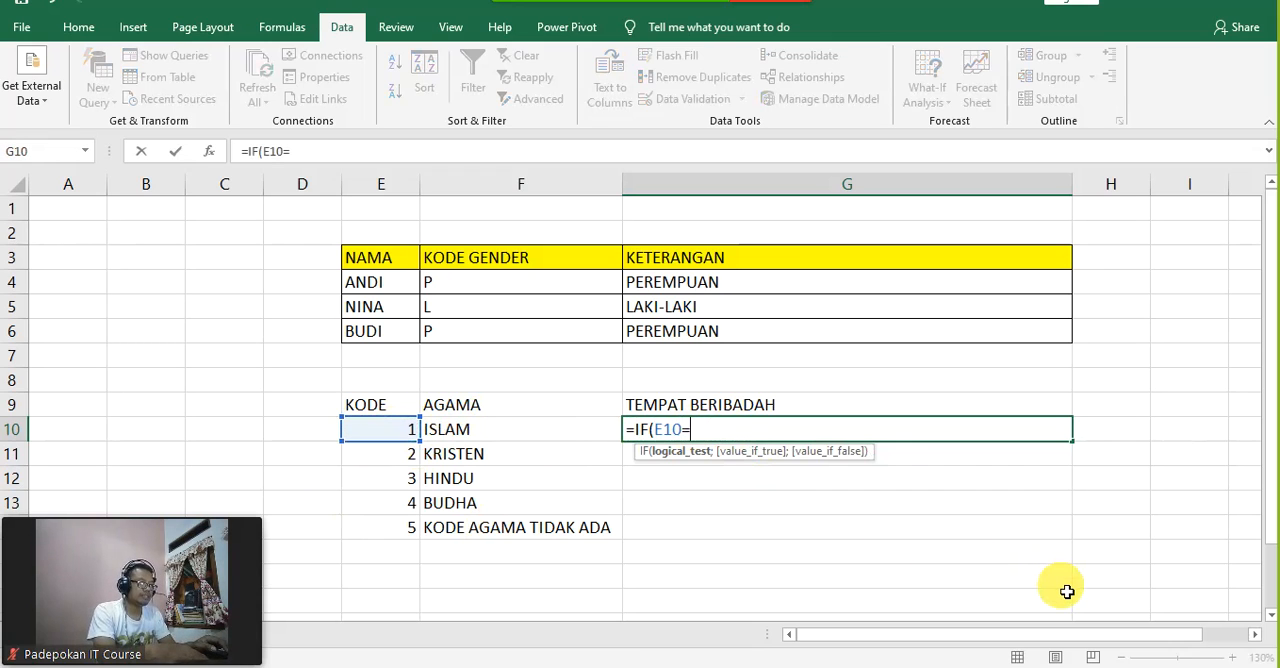
{"action": "type", "text": "1"}
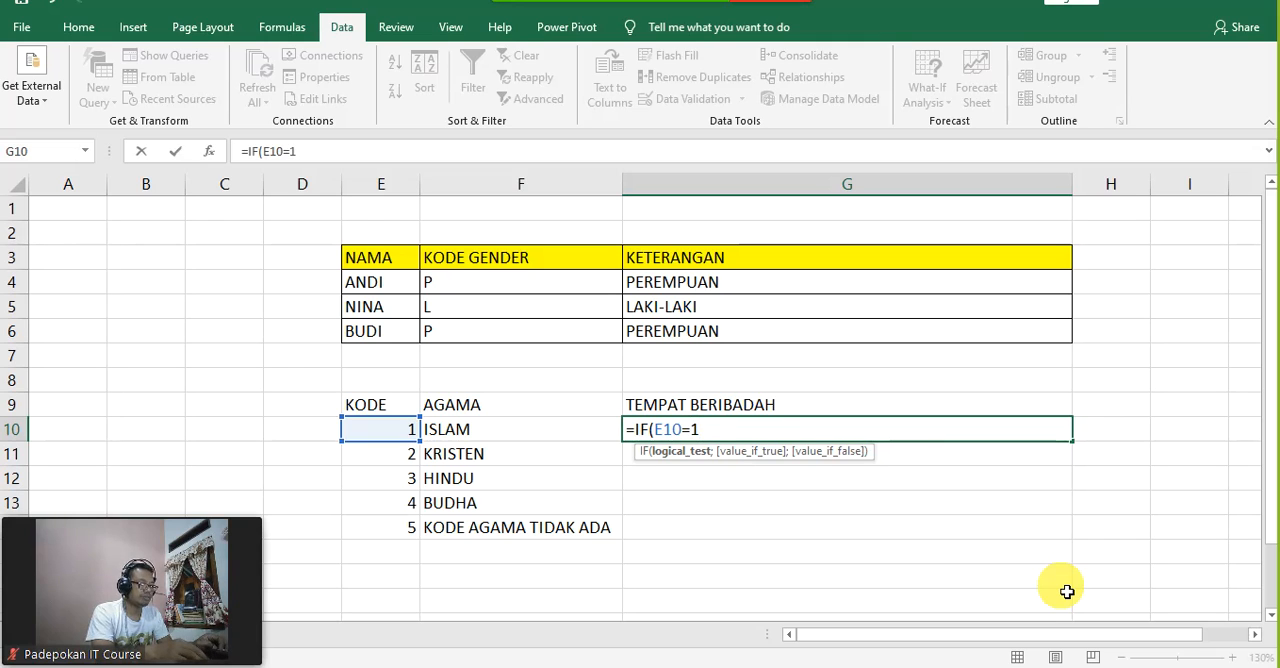
{"action": "type", "text": ";\""}
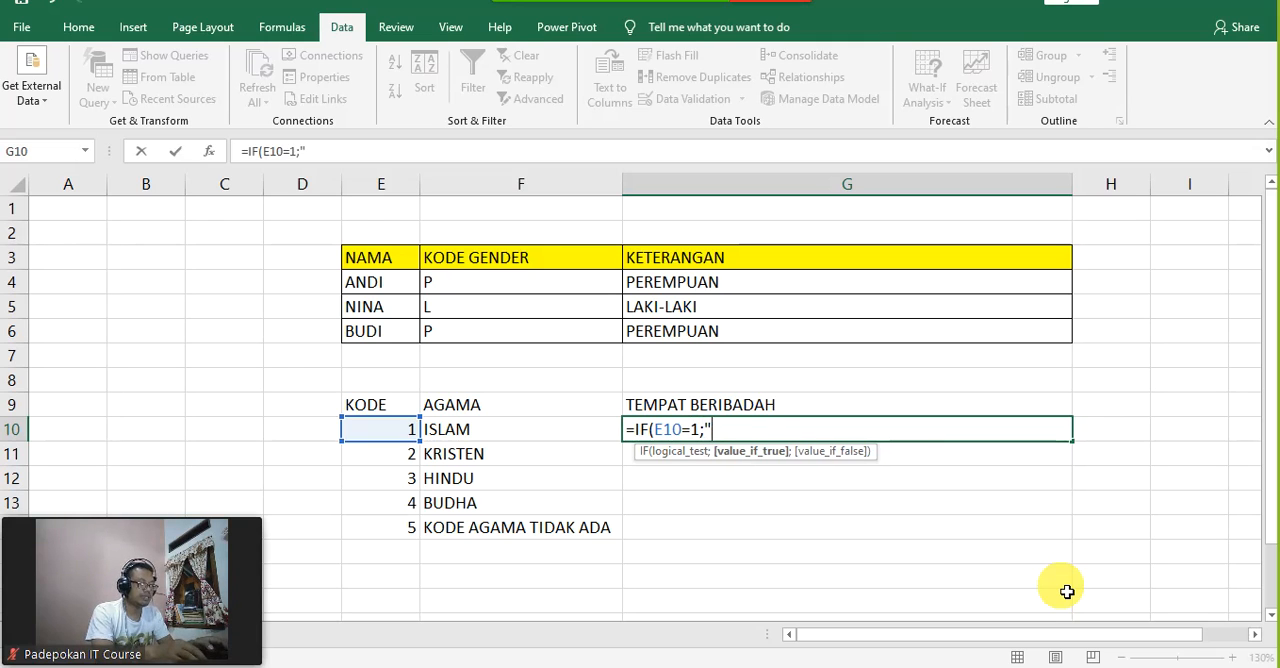
{"action": "type", "text": "MAS"}
Step: Enter "MESJID" as the value if true for code 1 in the G10 formula
{"action": "key", "text": "BackSpace"}
{"action": "key", "text": "BackSpace"}
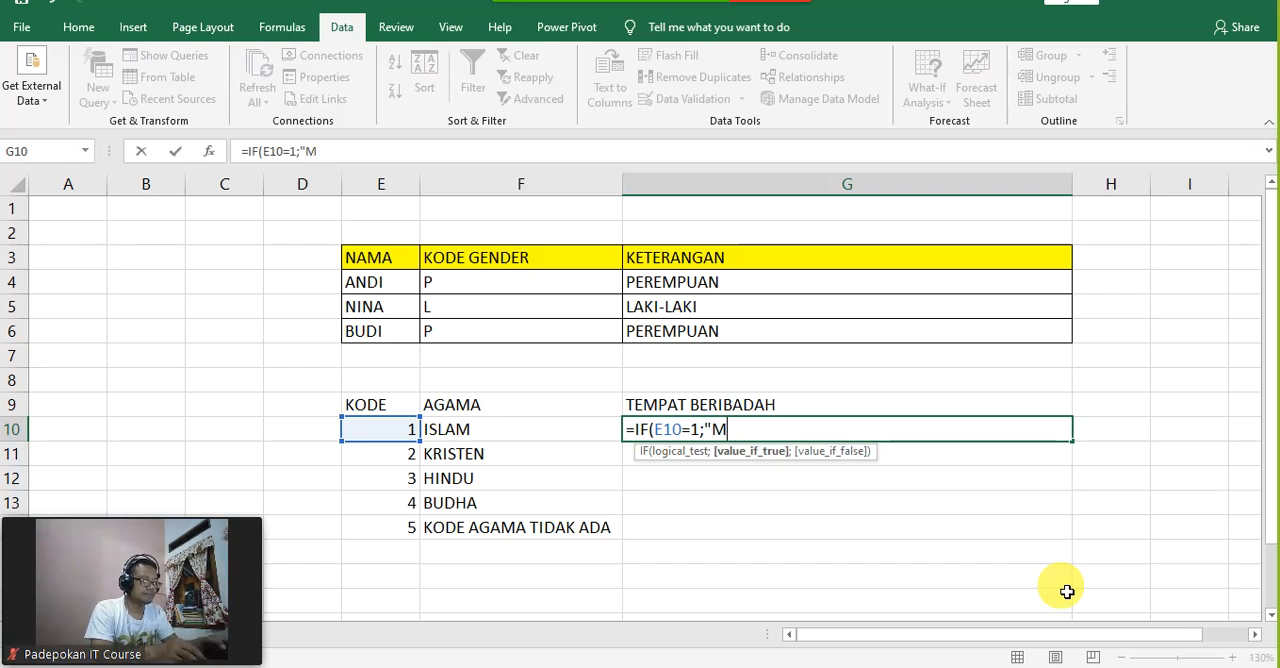
{"action": "type", "text": "ESJID"}
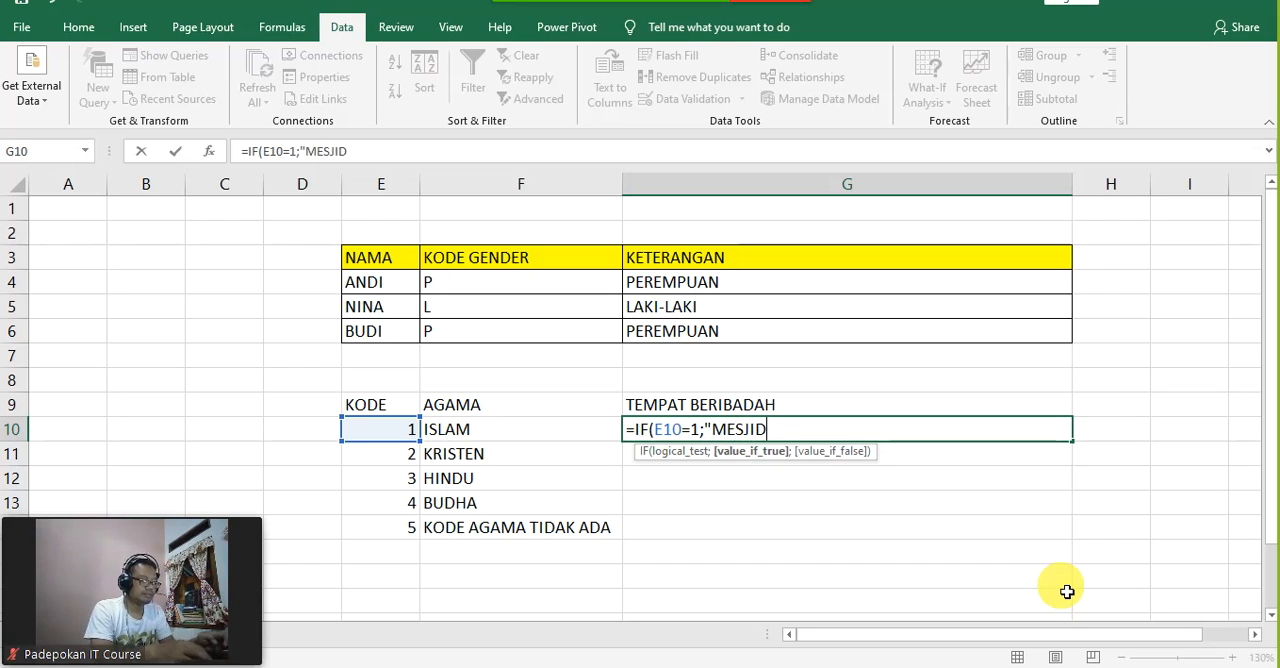
{"action": "type", "text": ":"}
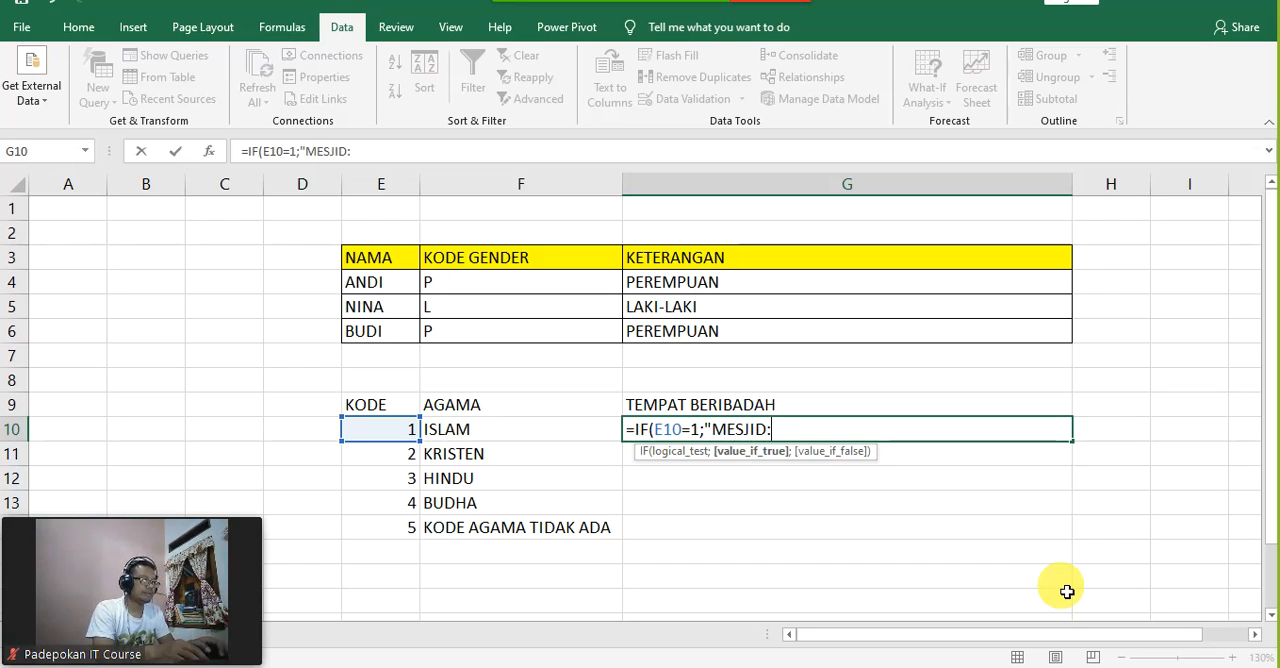
{"action": "type", "text": ";I"}
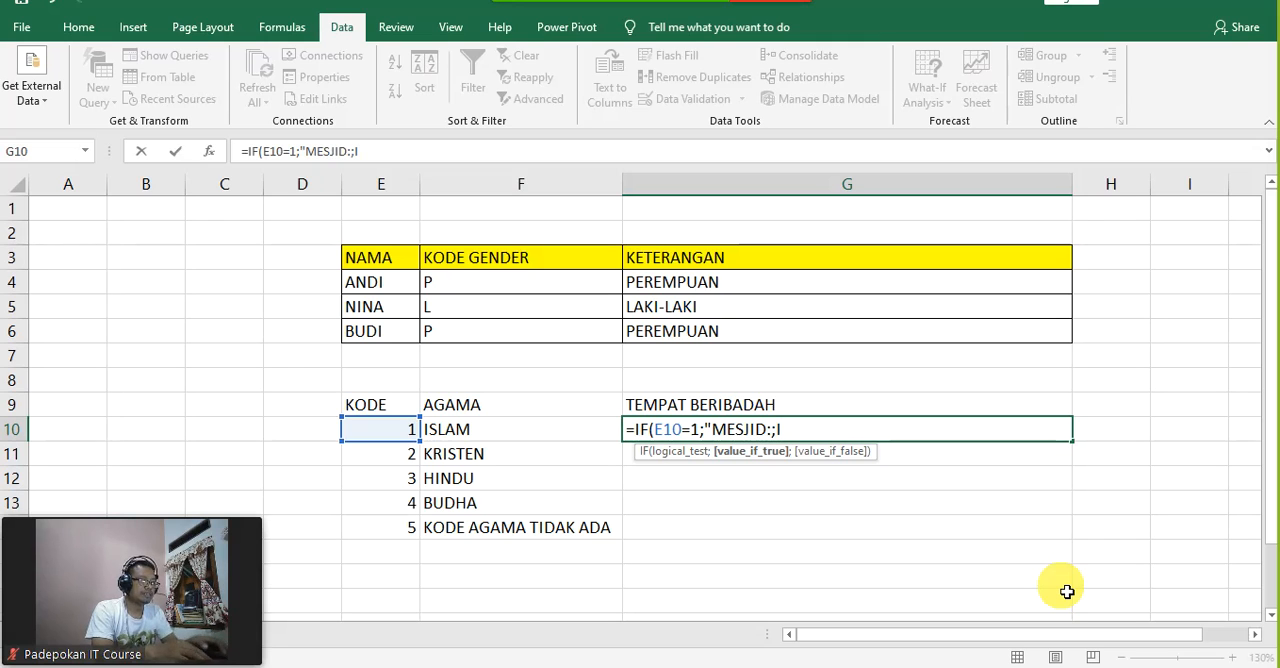
{"action": "type", "text": "F("}
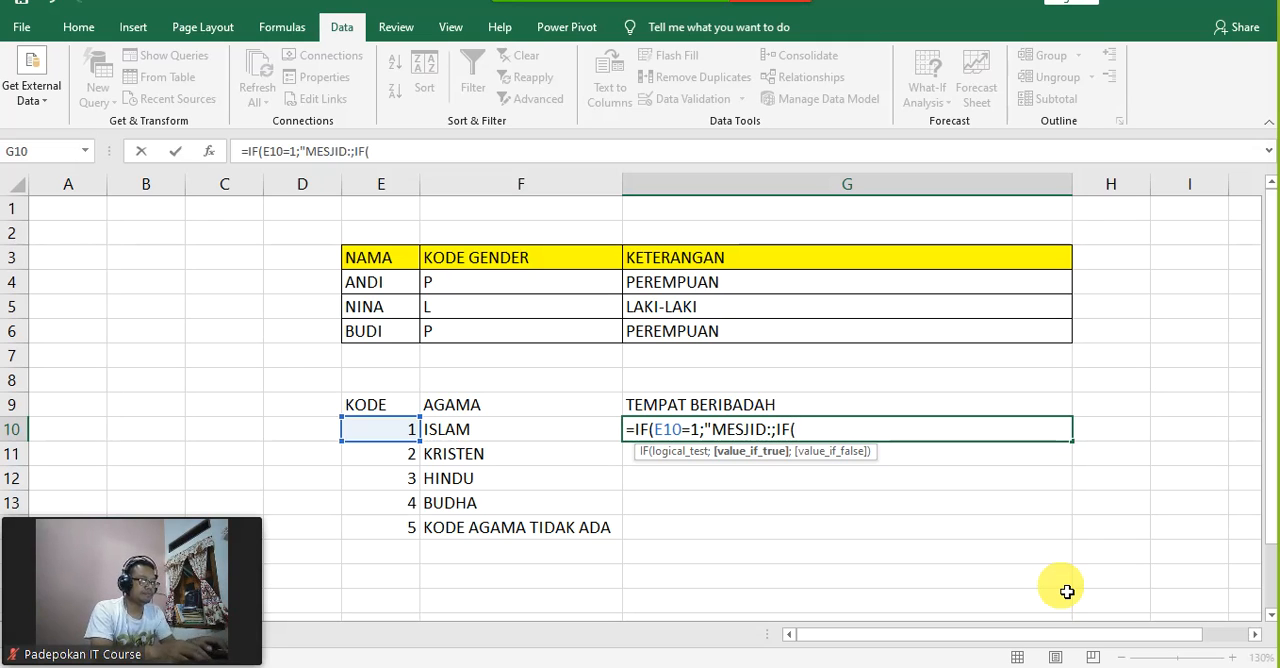
{"action": "type", "text": "E10"}
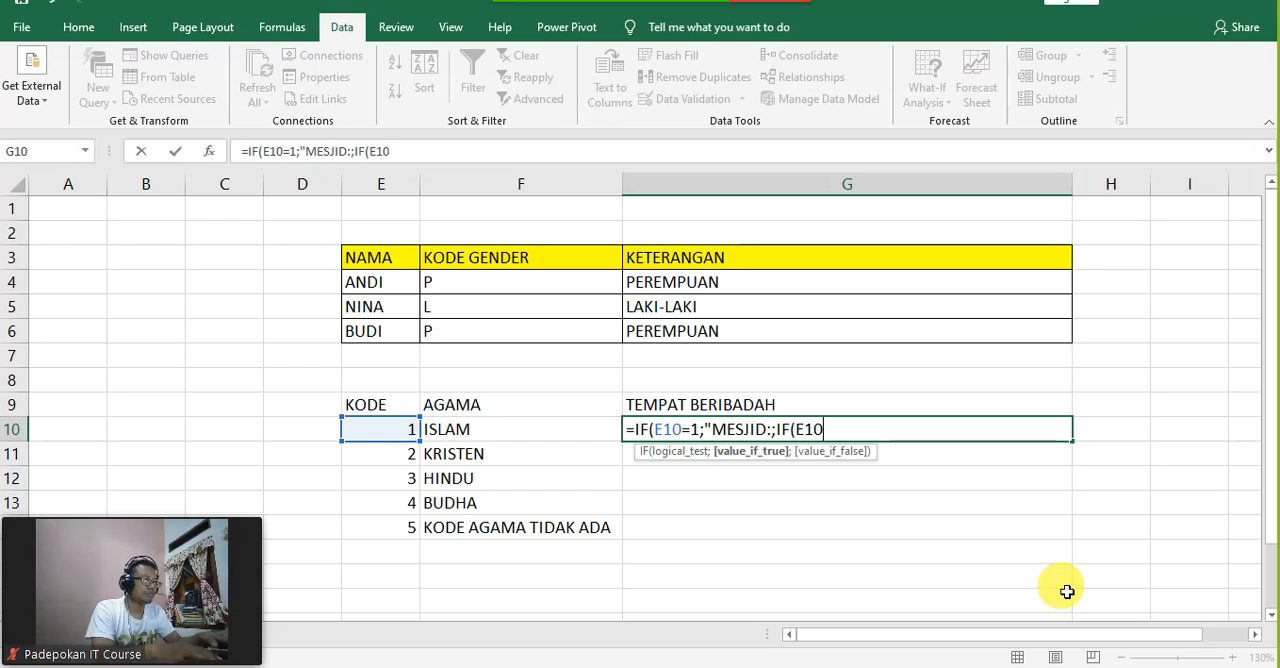
{"action": "type", "text": "=2"}
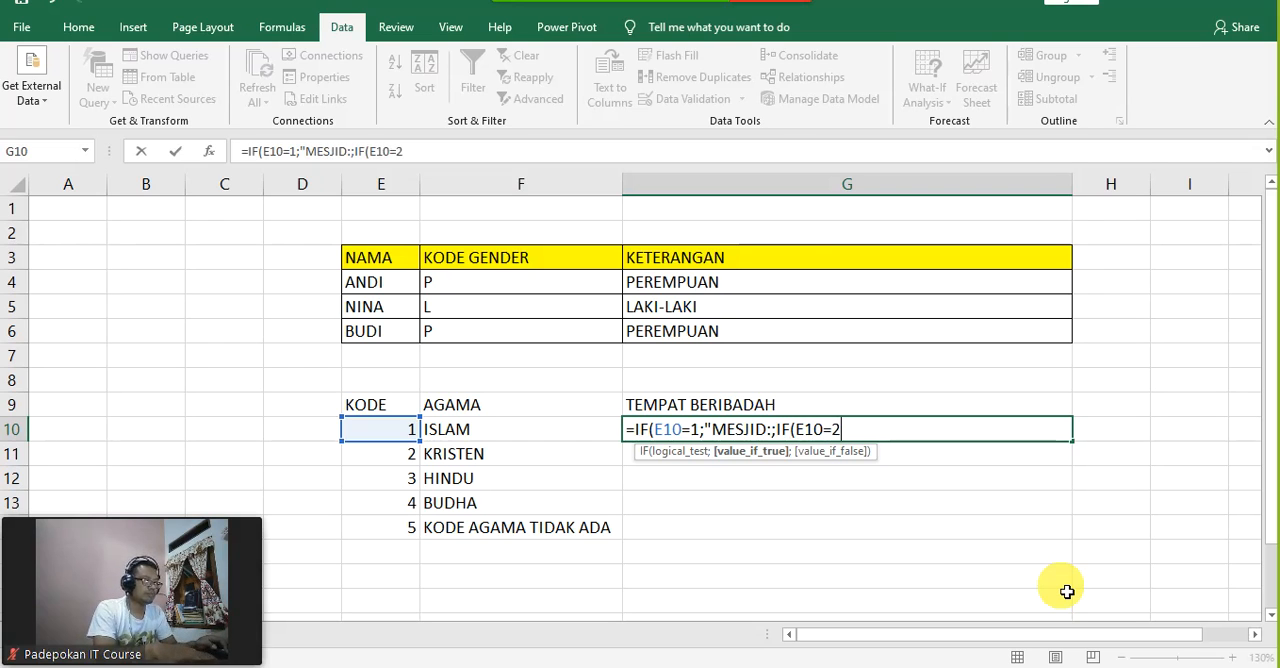
{"action": "type", "text": ";"}
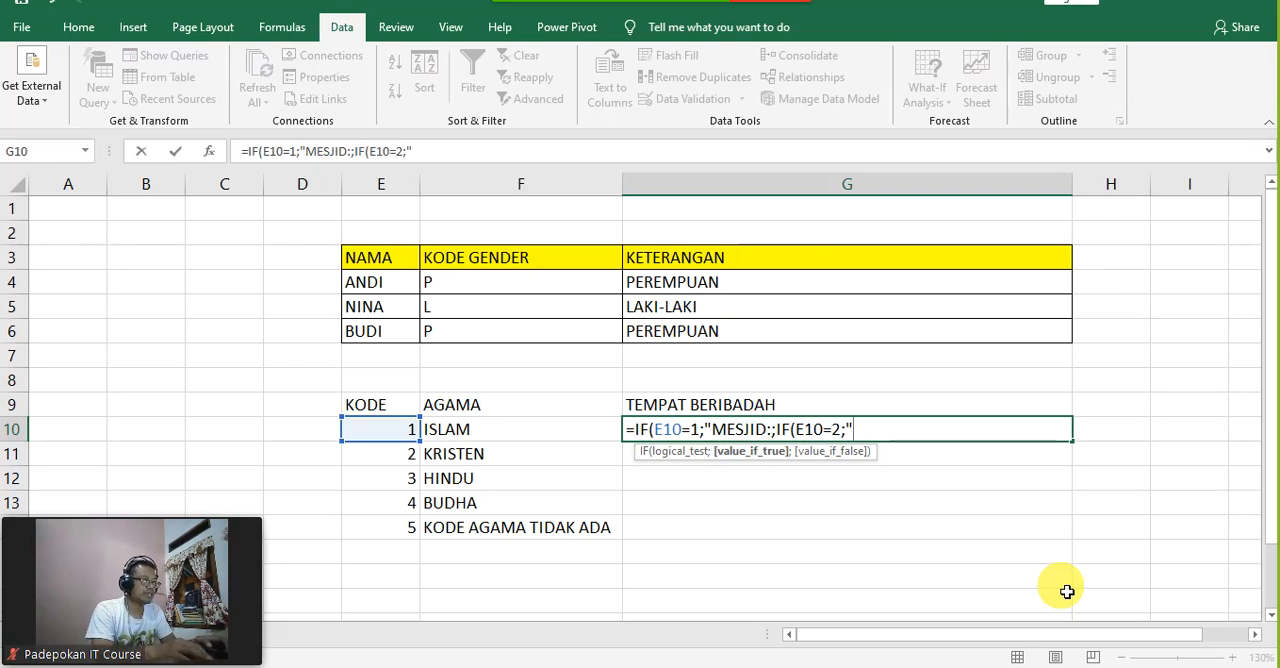
{"action": "type", "text": "\"GERE"}
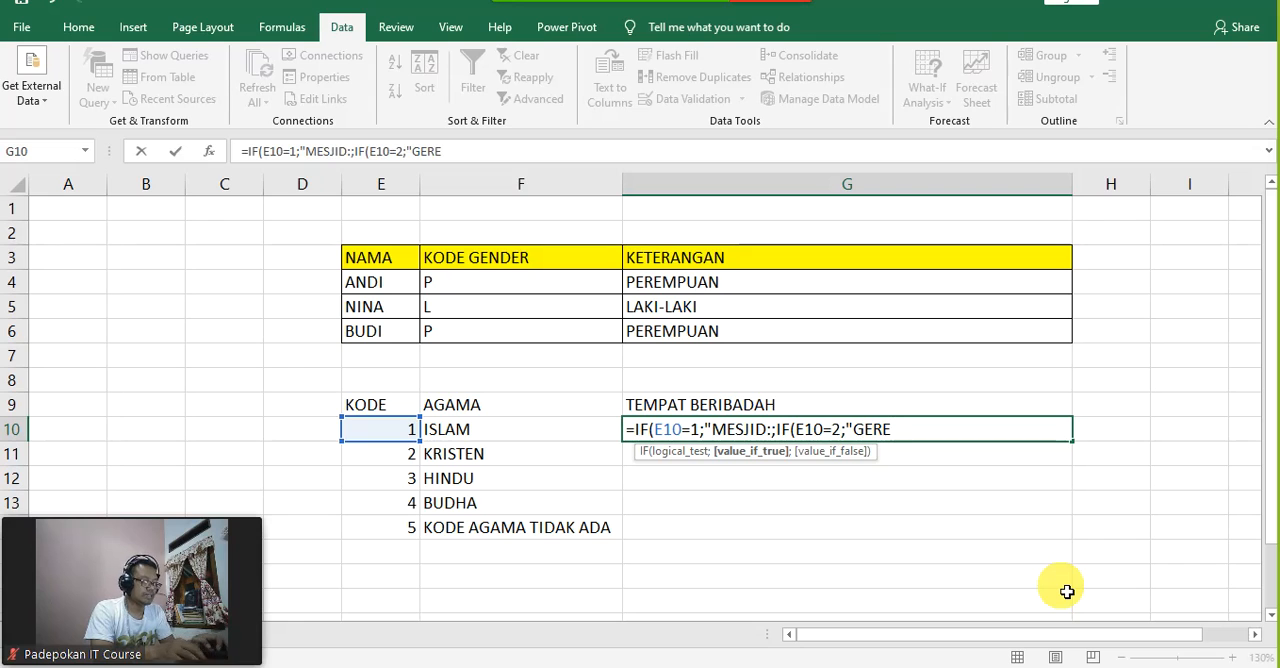
{"action": "type", "text": "JA\""}
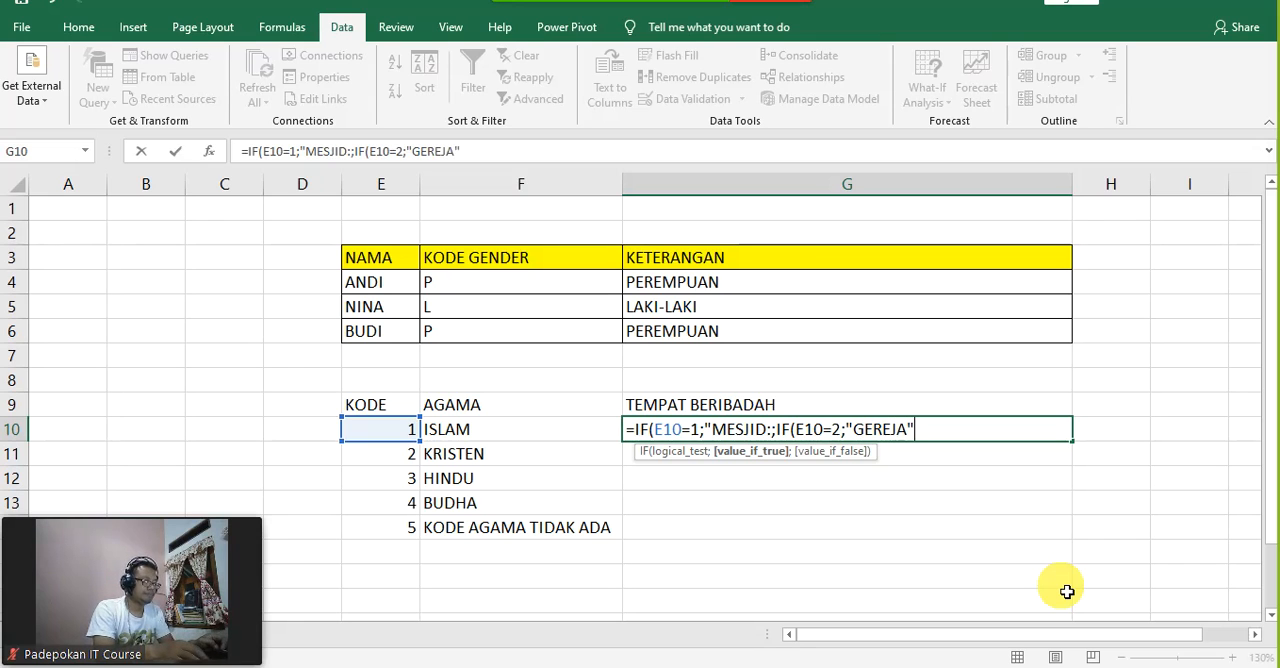
{"action": "type", "text": ";IF("}
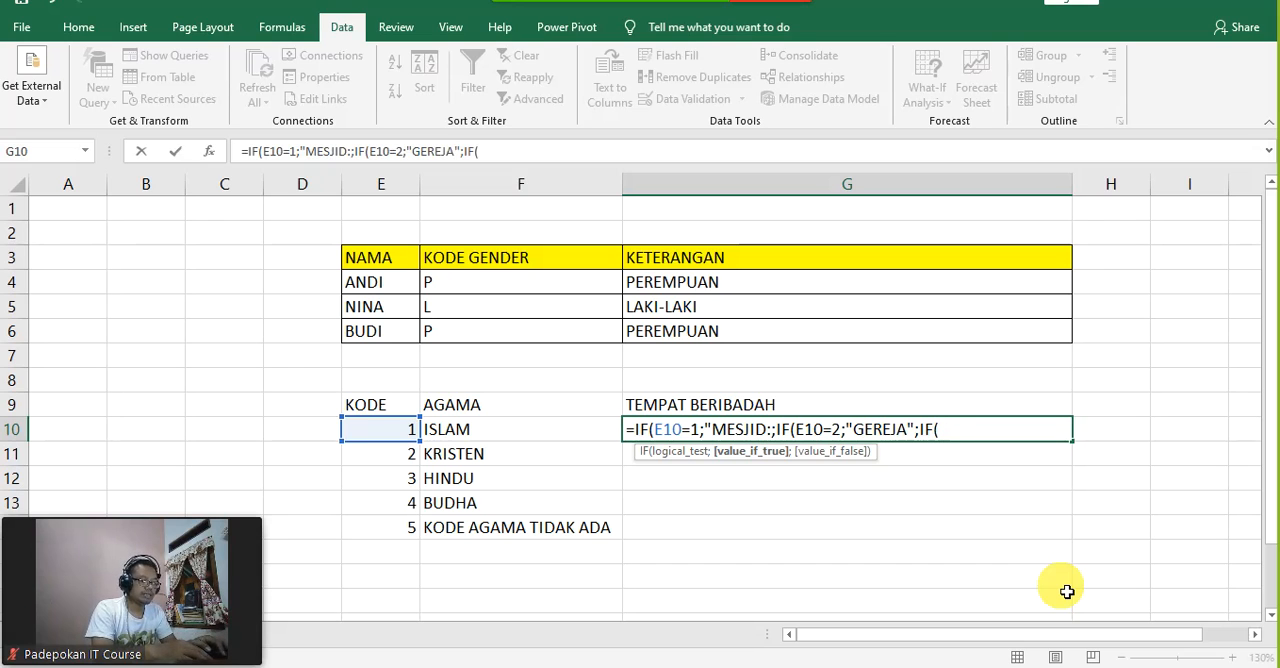
{"action": "type", "text": "E10"}
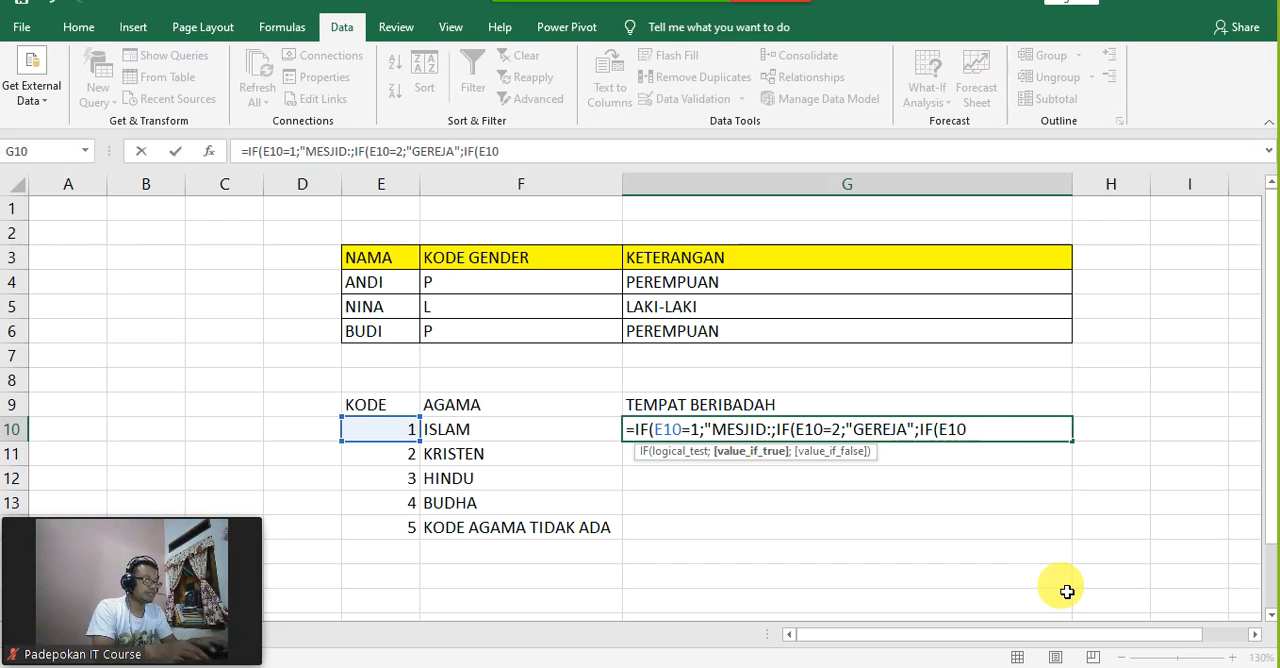
{"action": "type", "text": "="}
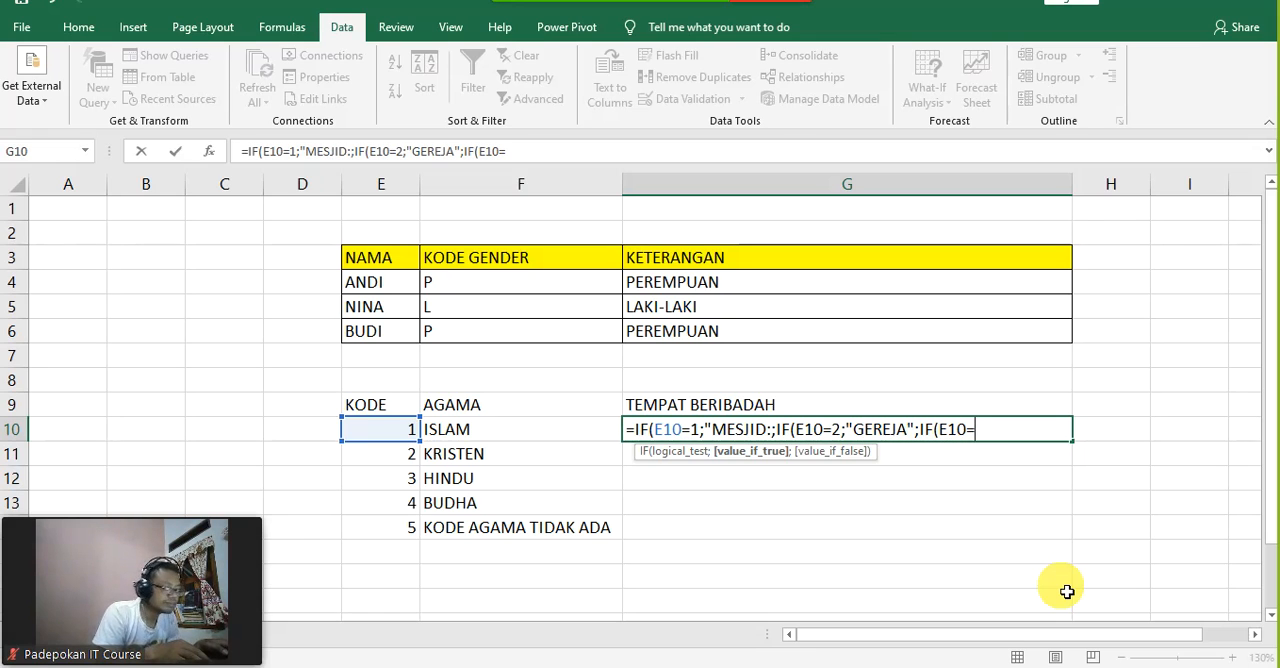
{"action": "type", "text": "3"}
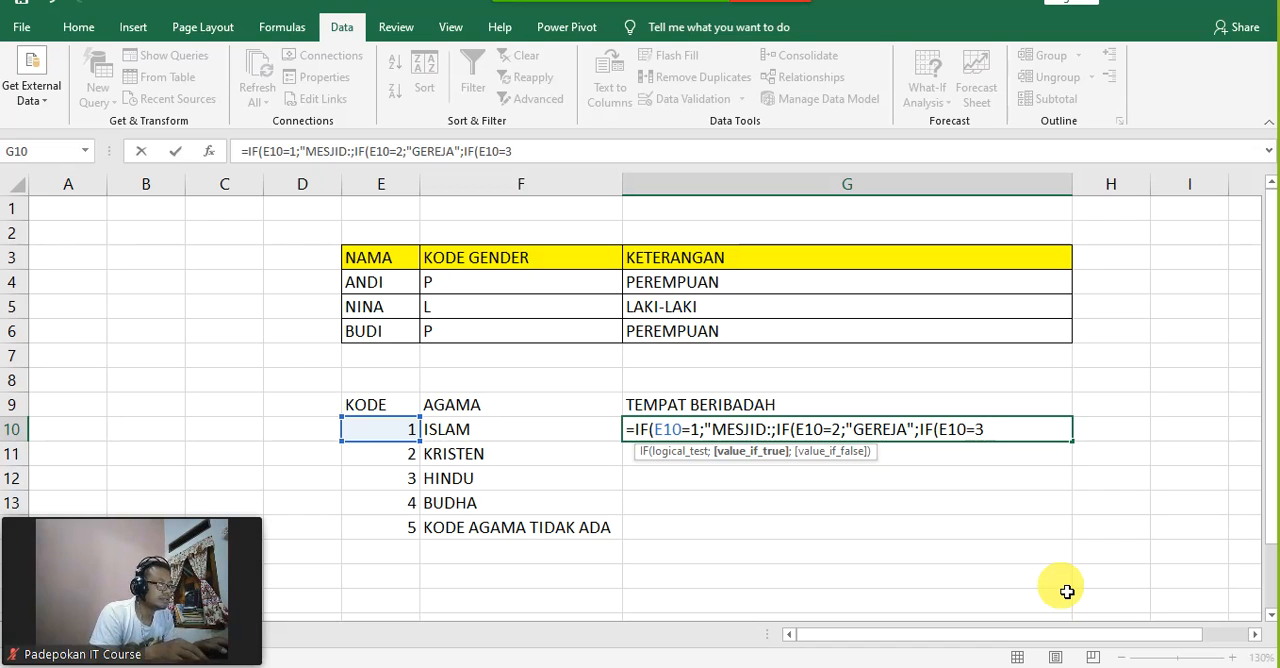
{"action": "type", "text": ";\""}
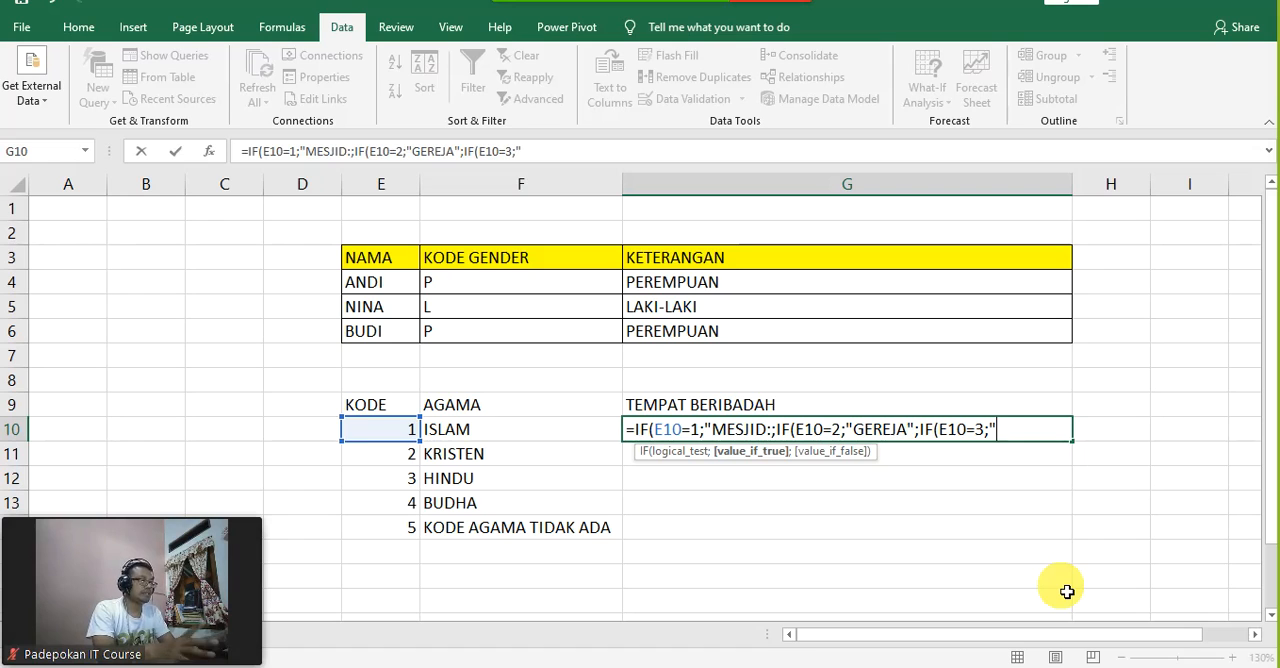
{"action": "key", "text": "BackSpace"}
{"action": "key", "text": "BackSpace"}
{"action": "key", "text": "BackSpace"}
{"action": "key", "text": "BackSpace"}
{"action": "key", "text": "BackSpace"}
{"action": "key", "text": "BackSpace"}
{"action": "key", "text": "BackSpace"}
{"action": "key", "text": "BackSpace"}
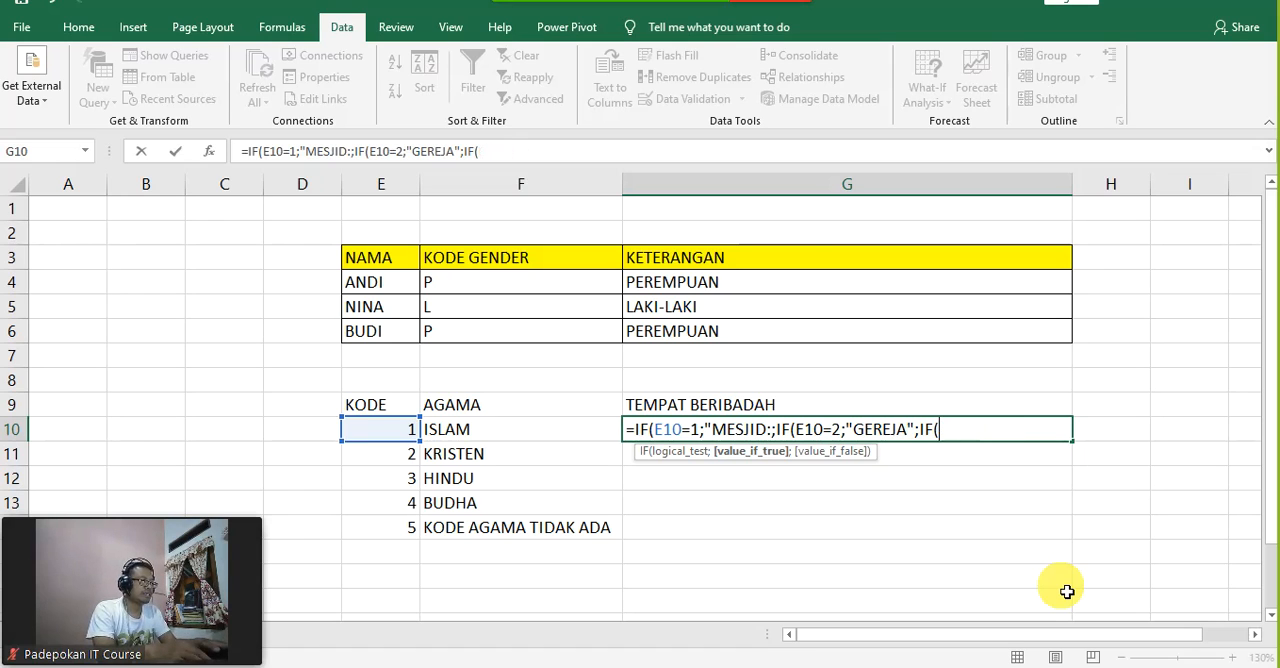
{"action": "key", "text": "BackSpace"}
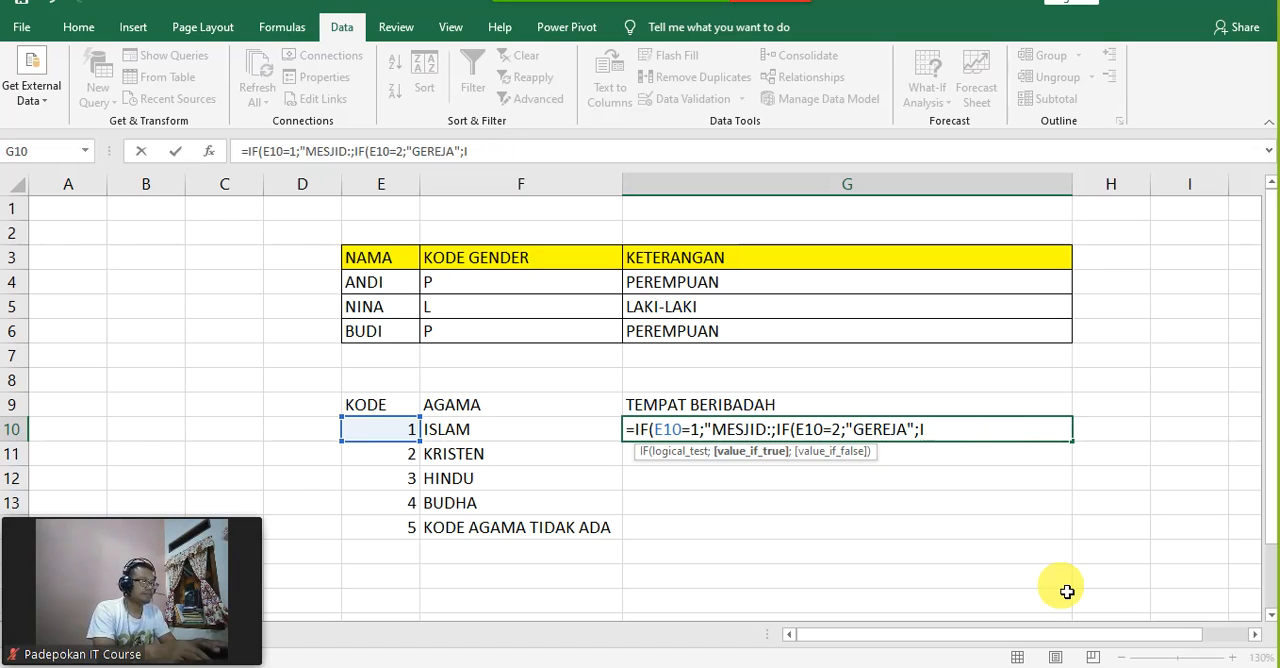
{"action": "key", "text": "BackSpace"}
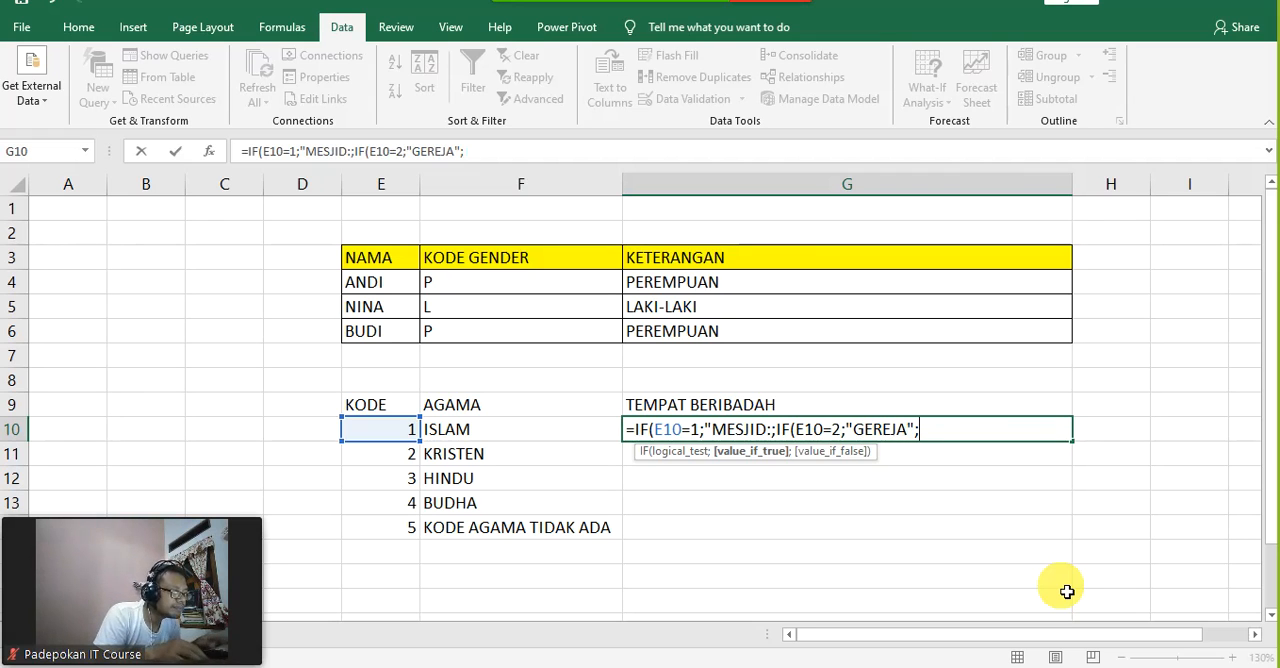
Step: Remove the colon after MESJID in G10 and insert a closing quotation mark and a semicolon directly before the second IF
{"action": "left_click", "coordinate": [775, 433]}
{"action": "key", "text": "BackSpace"}
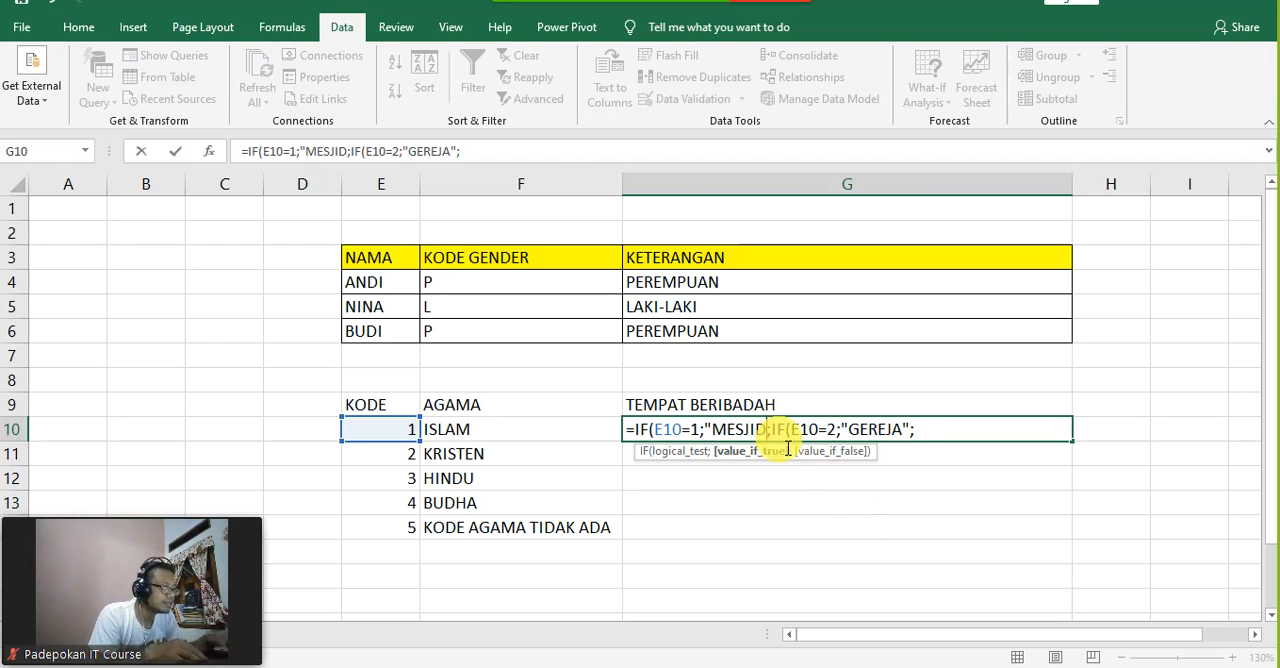
{"action": "key", "text": "Right"}
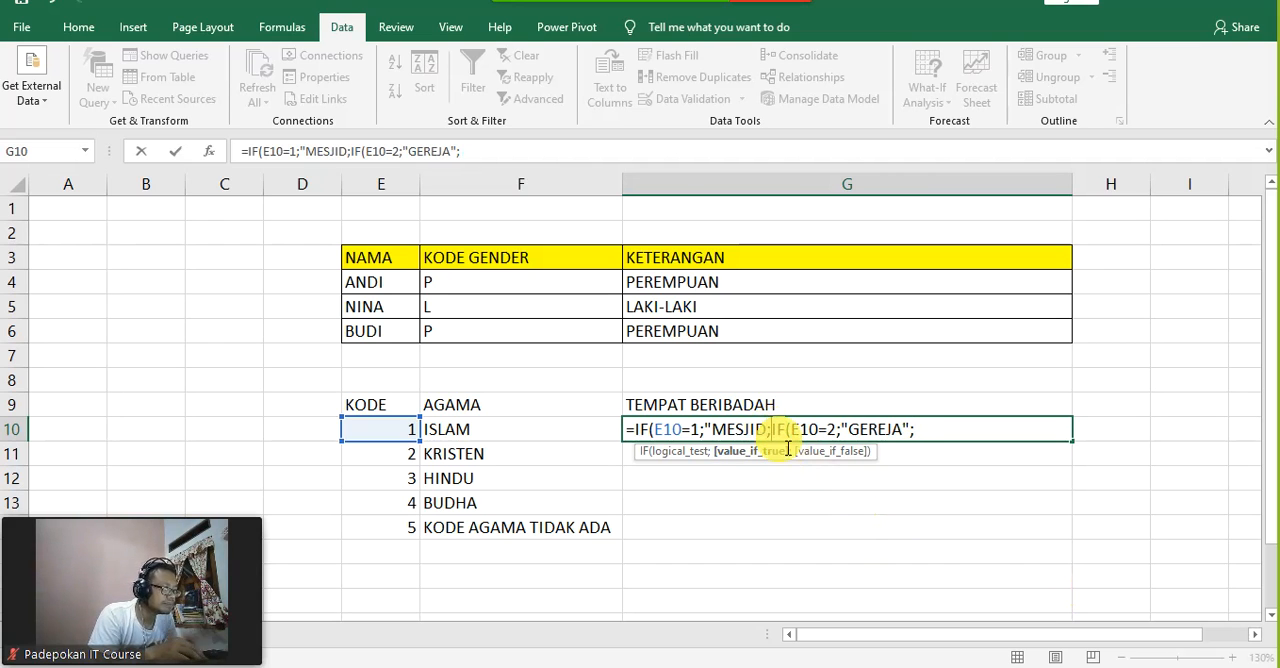
{"action": "type", "text": "\""}
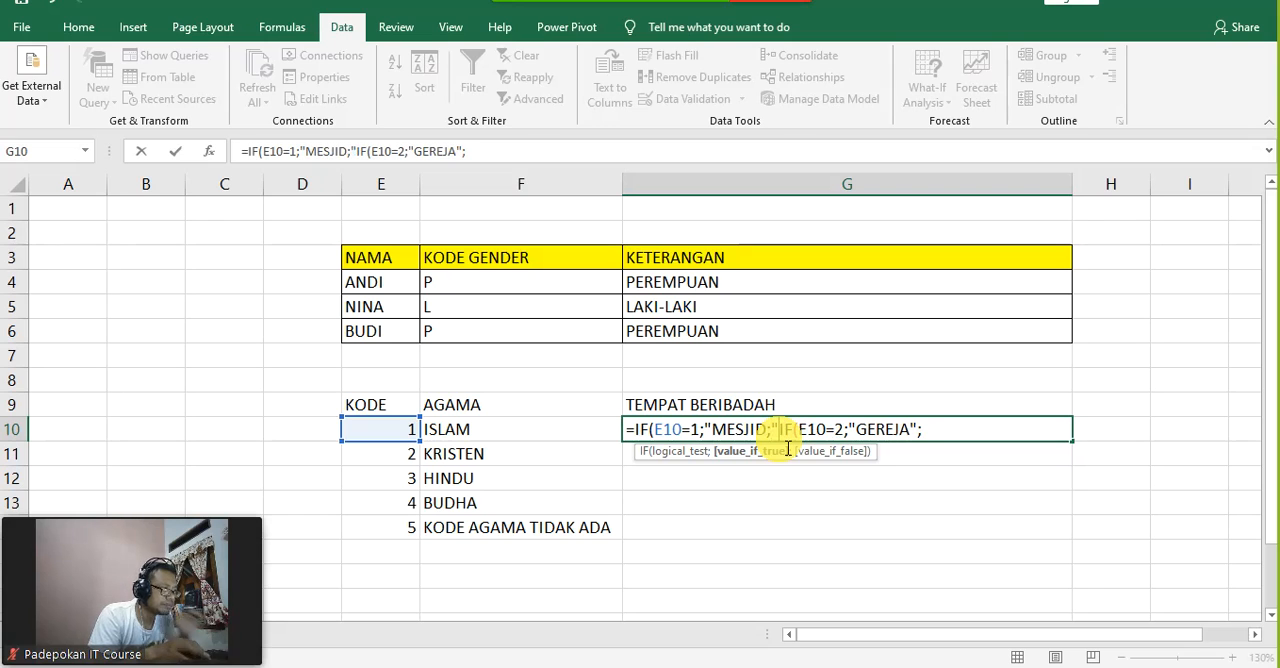
{"action": "type", "text": ";"}
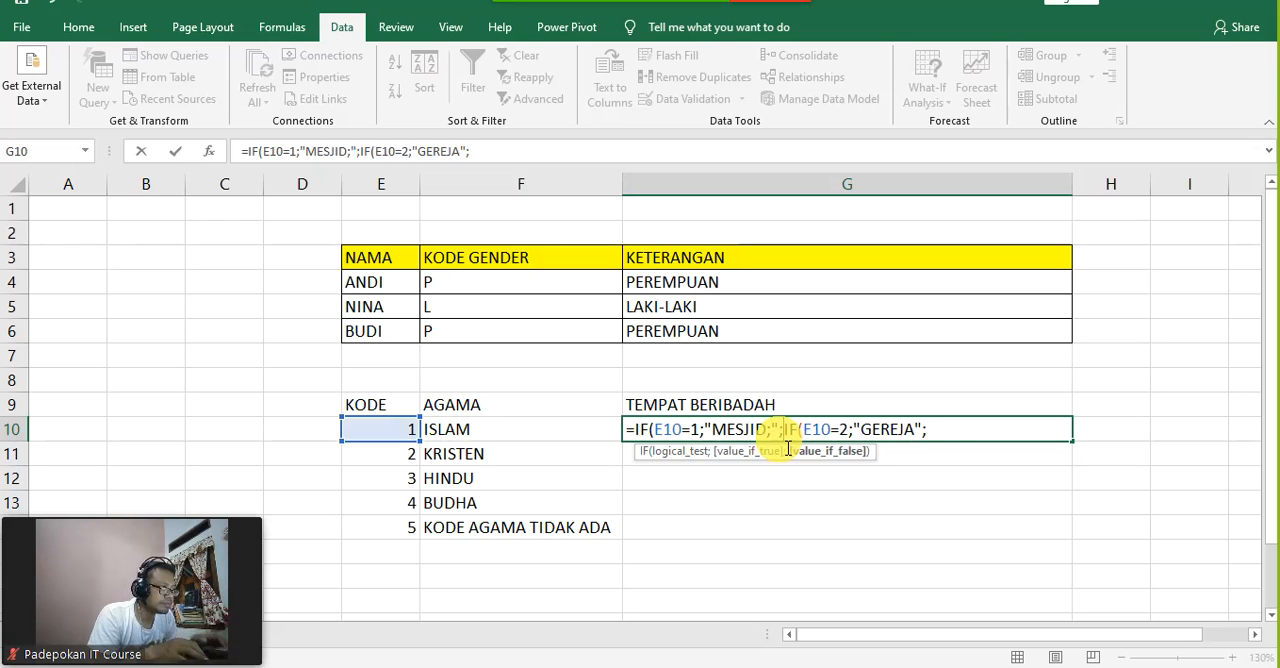
Step: Enter "LAINNYA" in quotation marks as the value if false of the second IF in G10
{"action": "left_click", "coordinate": [990, 437]}
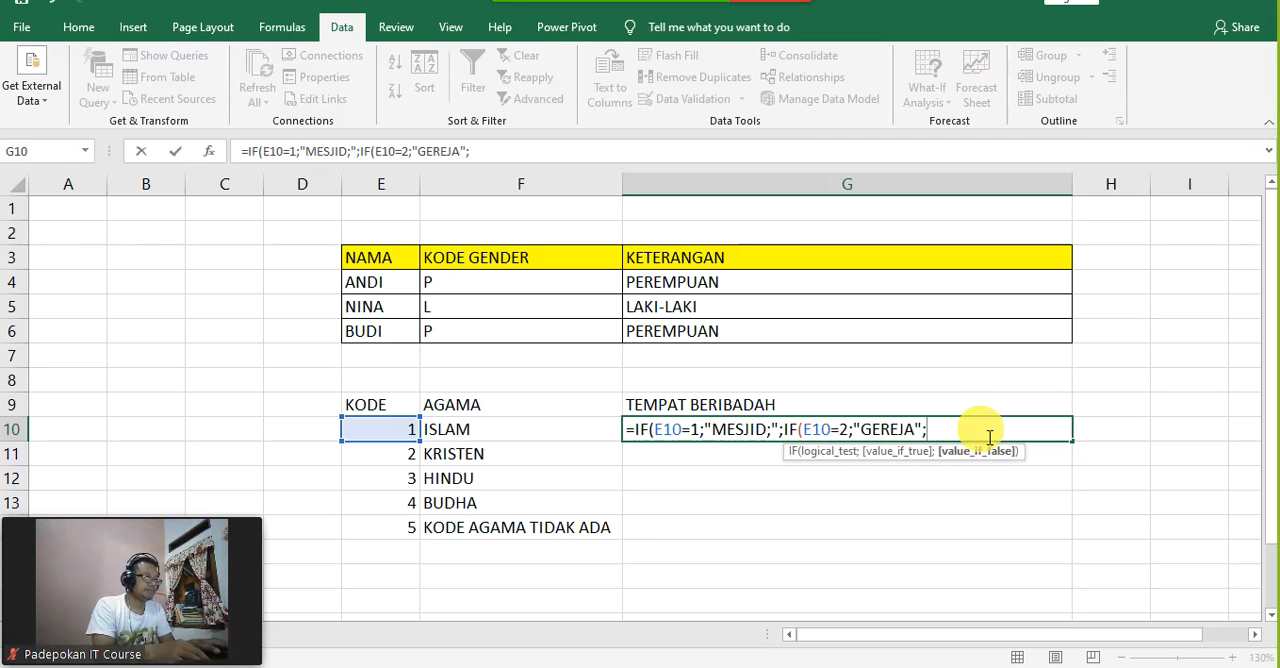
{"action": "type", "text": "LA"}
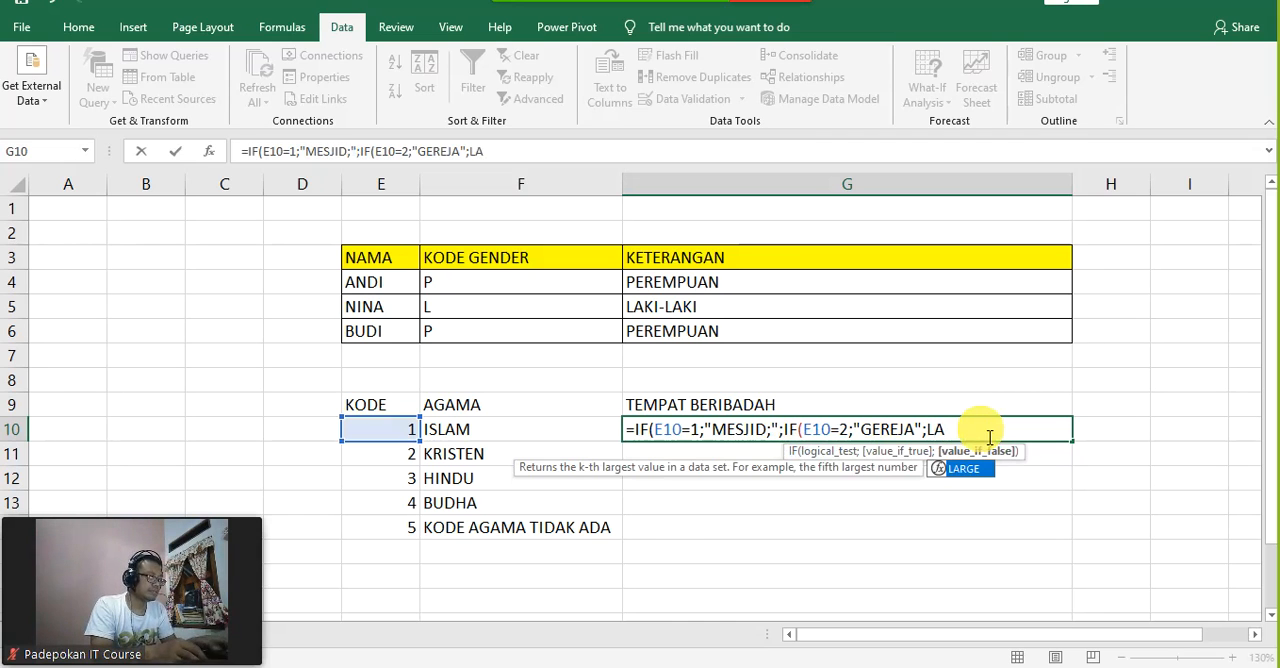
{"action": "type", "text": "INN"}
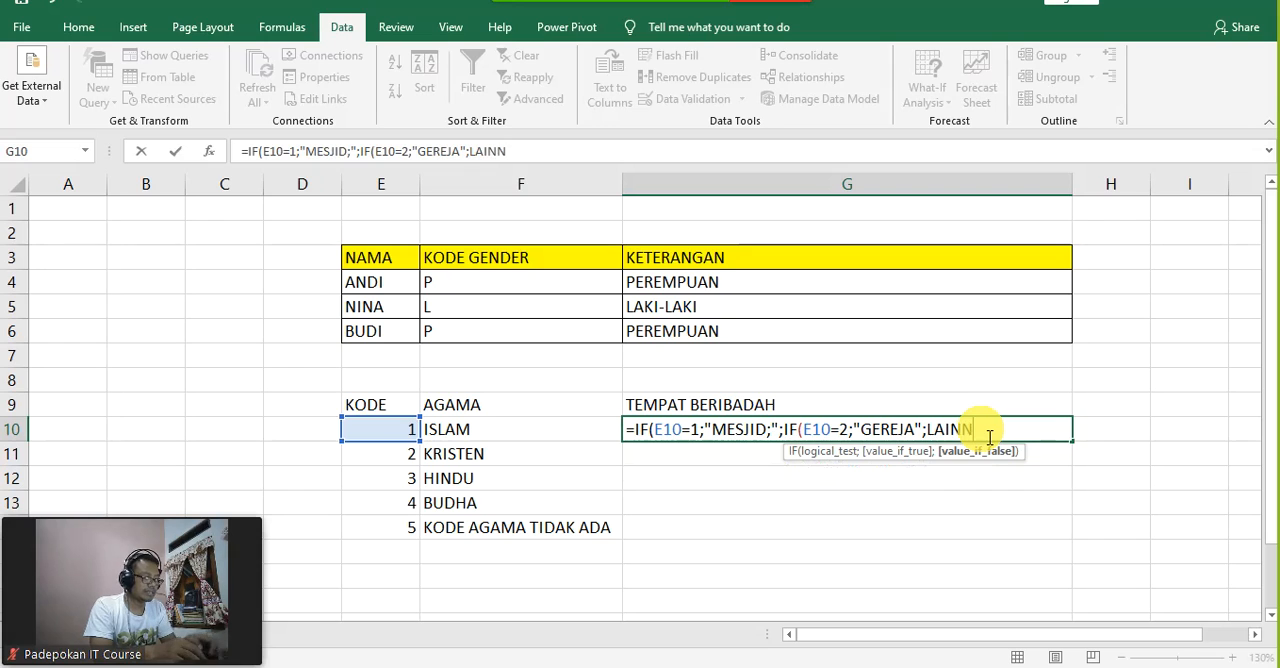
{"action": "type", "text": "YA:"}
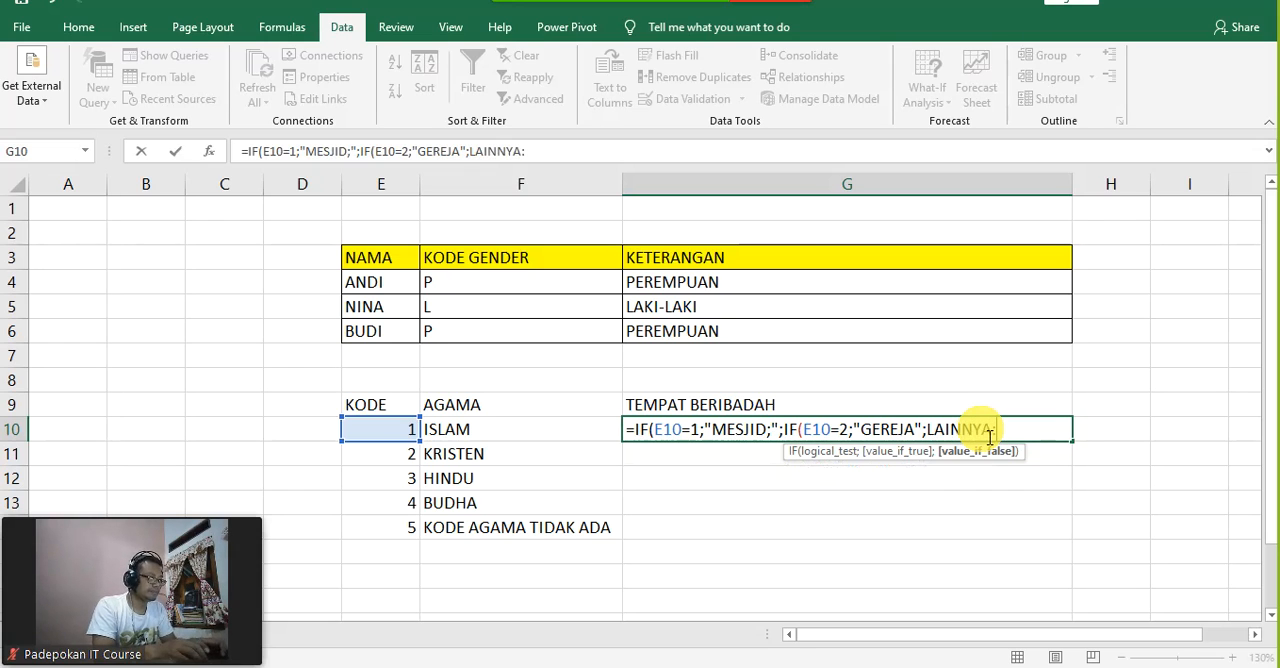
{"action": "key", "text": "BackSpace"}
{"action": "type", "text": "\""}
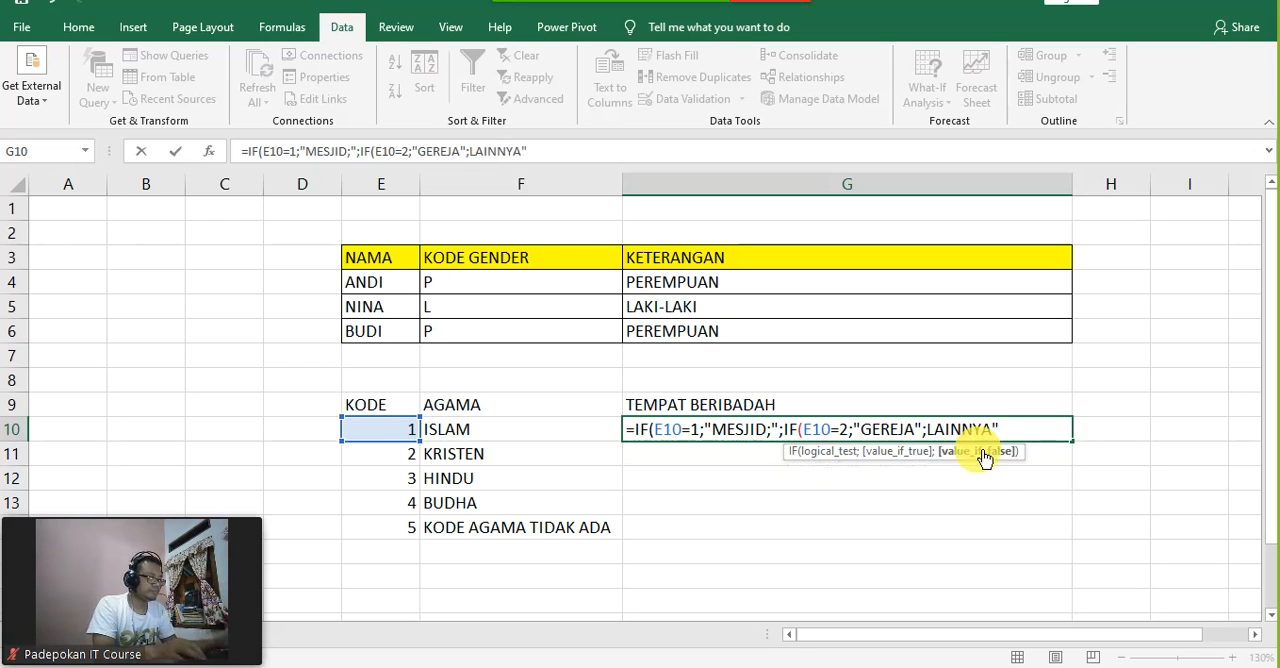
{"action": "left_click", "coordinate": [927, 429]}
{"action": "type", "text": "\""}
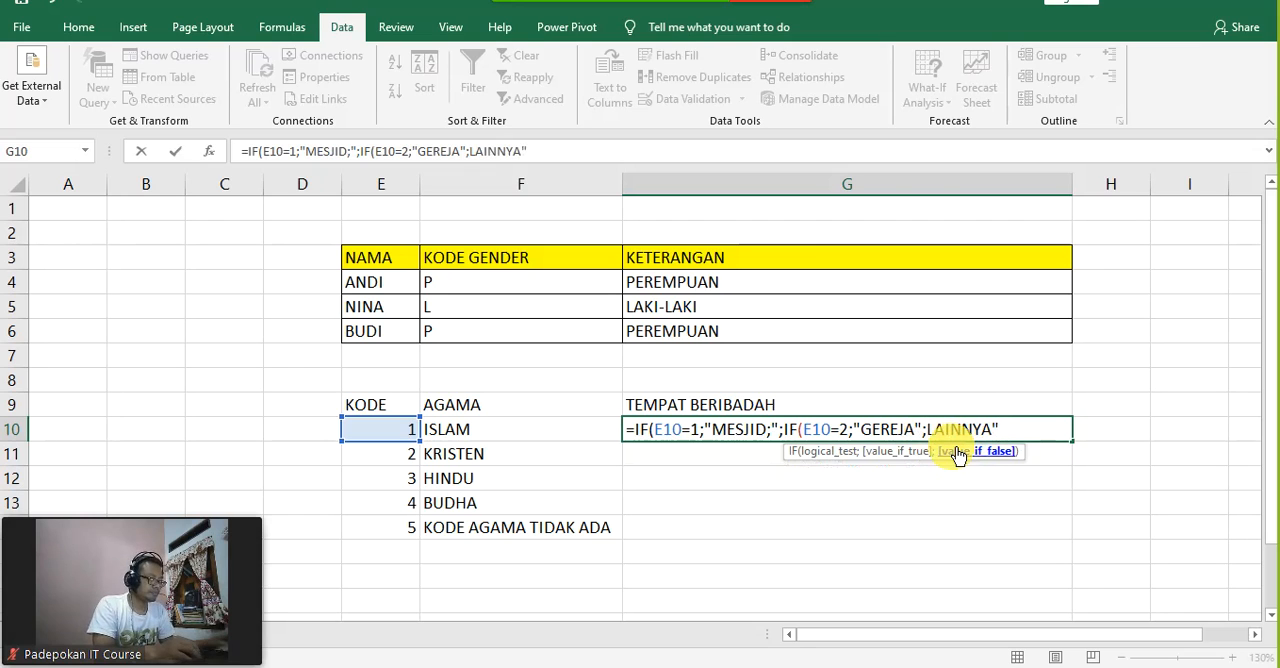
{"action": "type", "text": "\""}
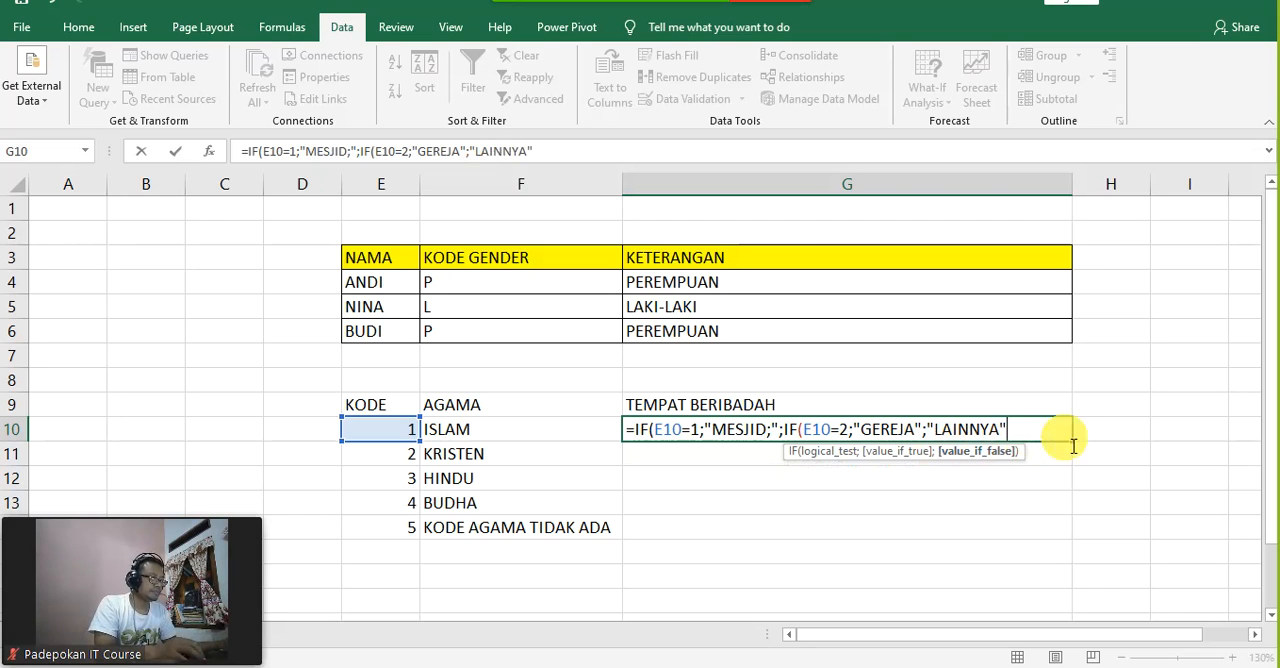
{"action": "type", "text": ")))"}
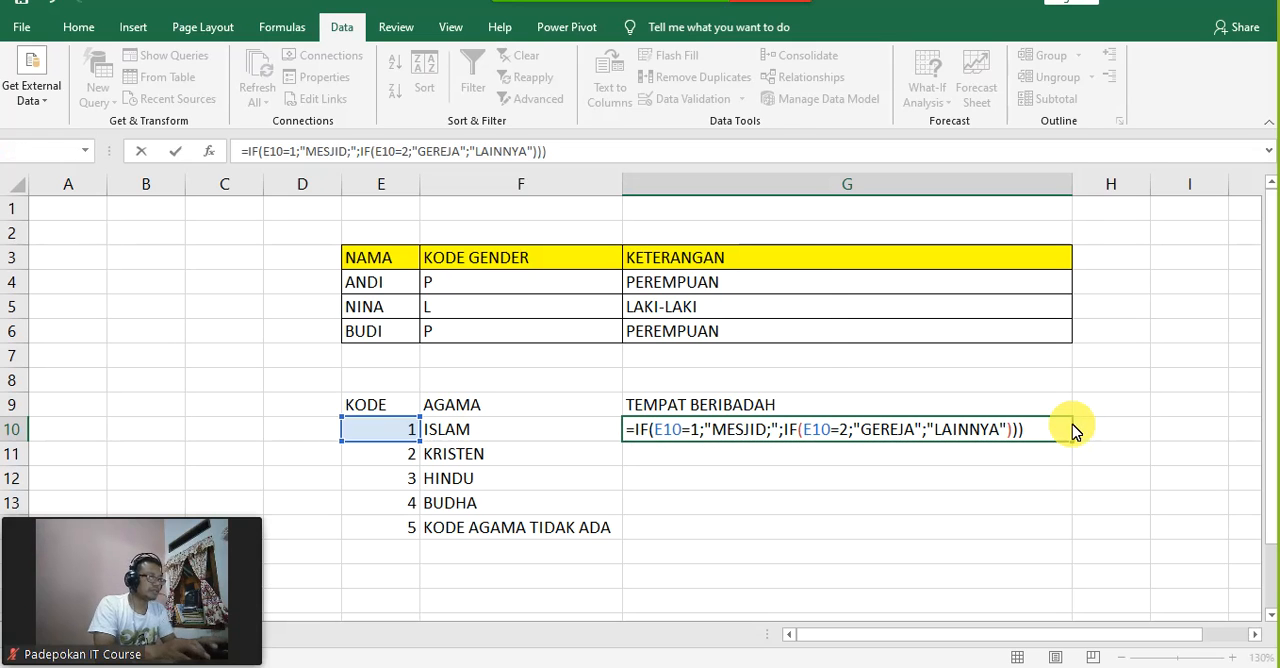
Step: Close both IF functions in the G10 formula with parentheses and commit it, accepting the proposed bracket correction
{"action": "key", "text": "Return"}
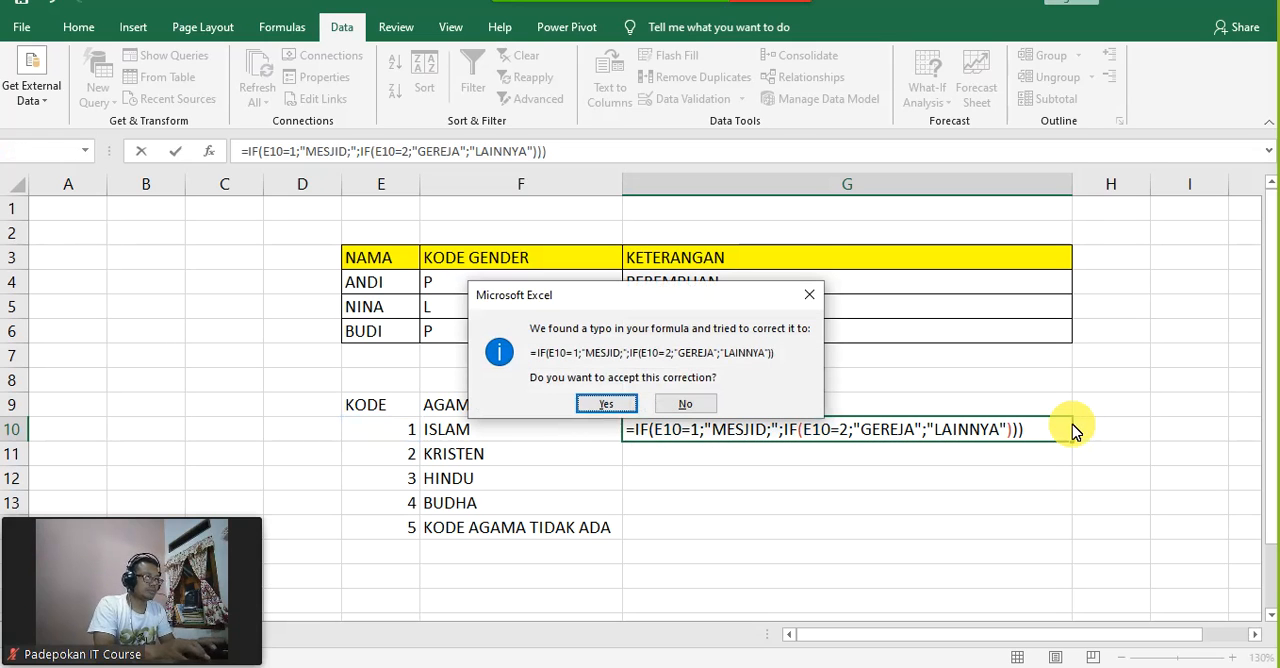
{"action": "key", "text": "Return"}
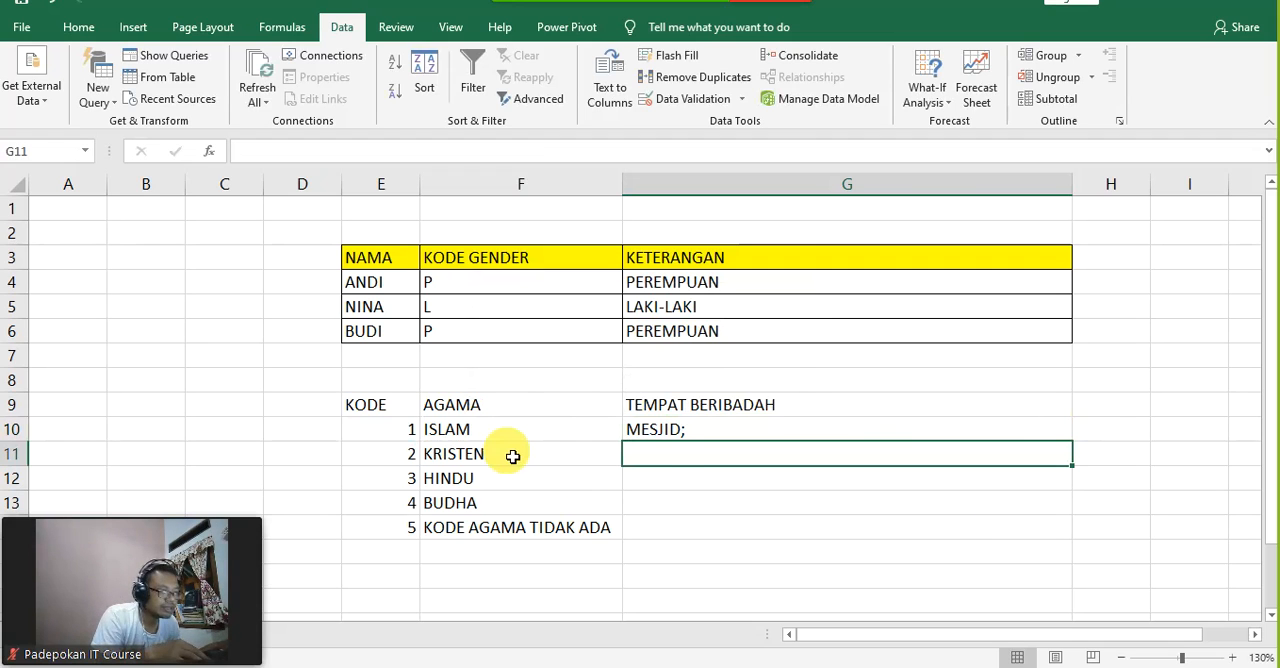
{"action": "left_click", "coordinate": [677, 432]}
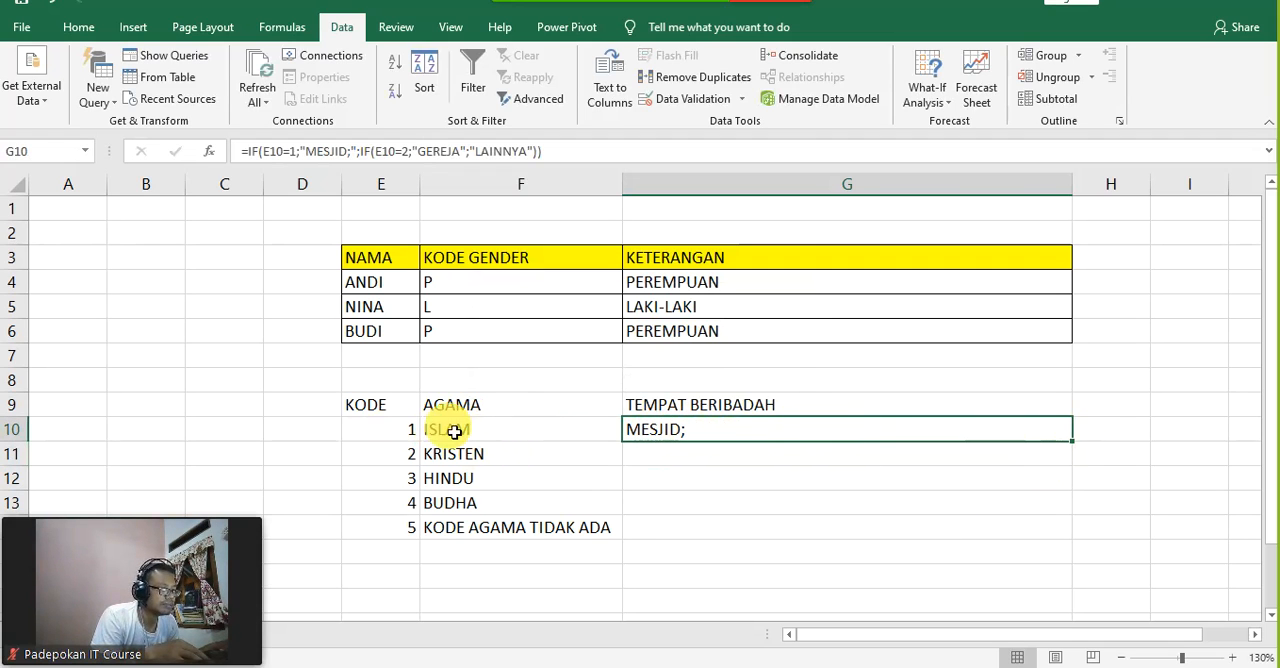
Step: Test the religion and place of worship formulas in row 10 by setting the code in E10 to 3
{"action": "left_click", "coordinate": [403, 438]}
{"action": "type", "text": "3"}
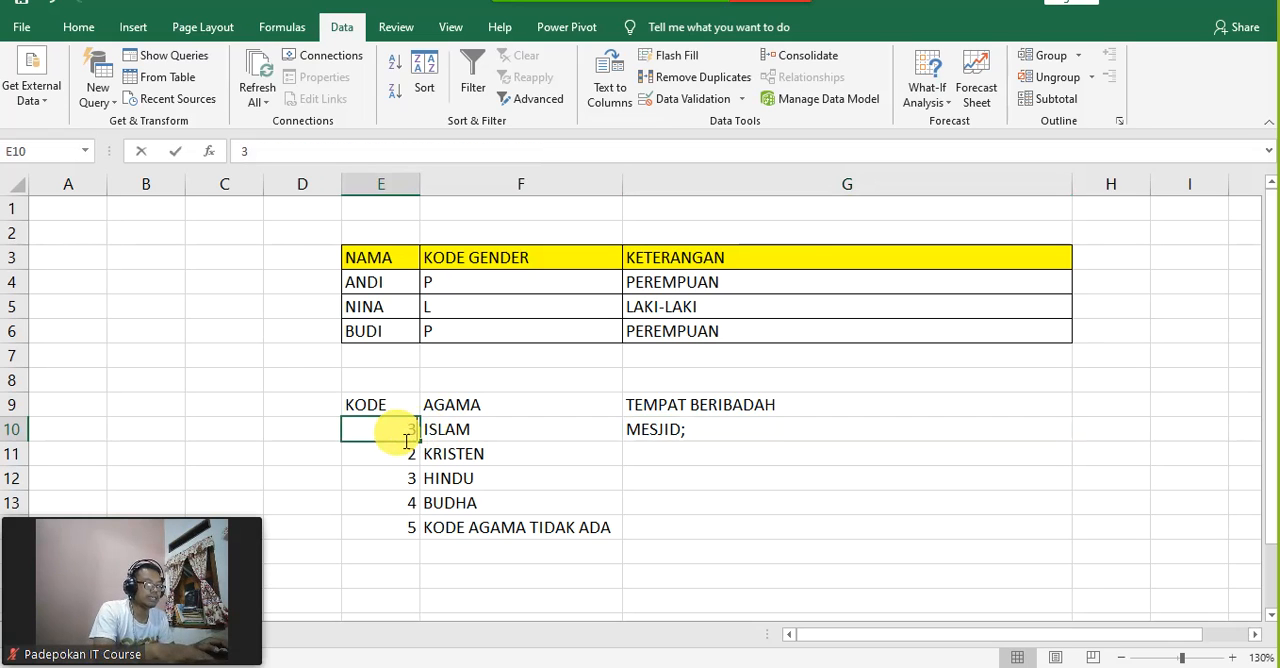
{"action": "key", "text": "Tab"}
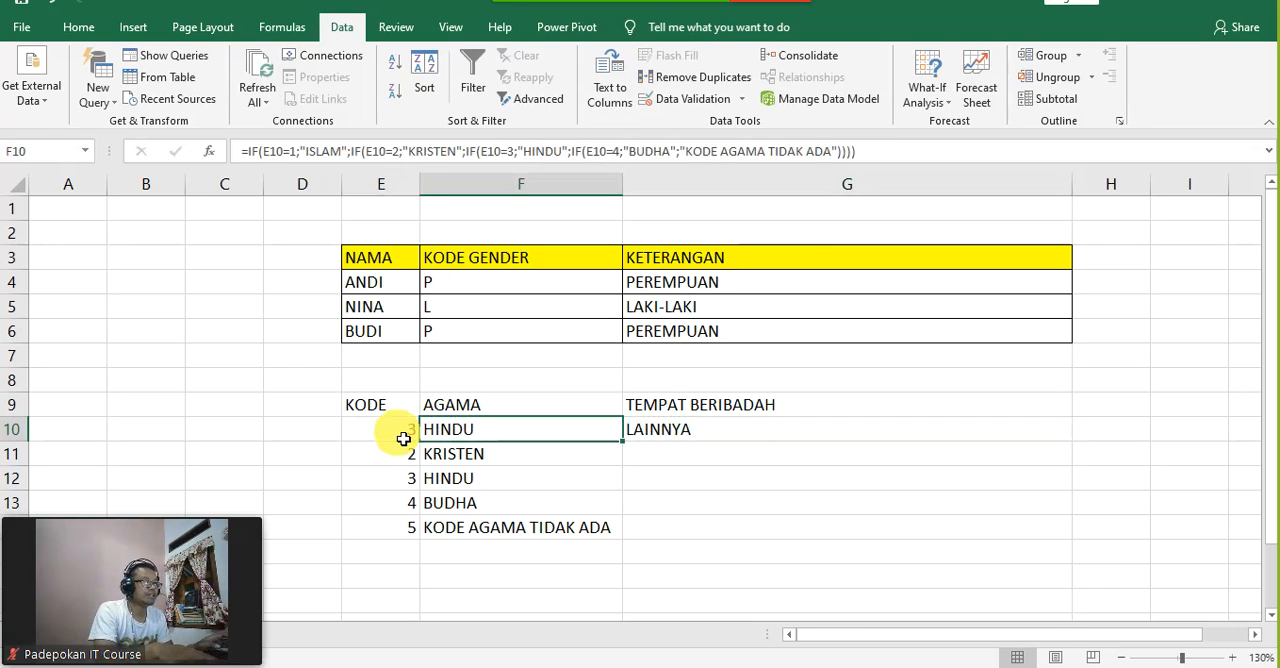
{"action": "left_click", "coordinate": [403, 438]}
{"action": "key", "text": "Tab"}
{"action": "key", "text": "Tab"}
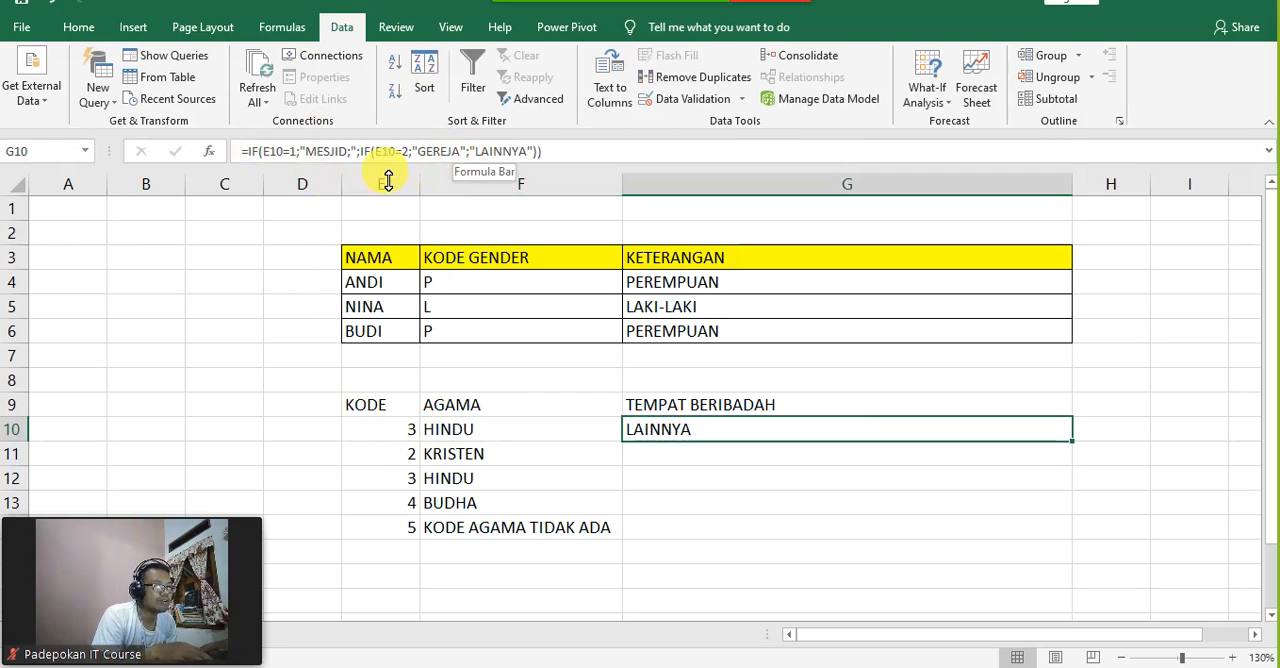
Step: Test the row 10 formulas with code 2 in E10 and set the code back to 1
{"action": "left_click", "coordinate": [392, 436]}
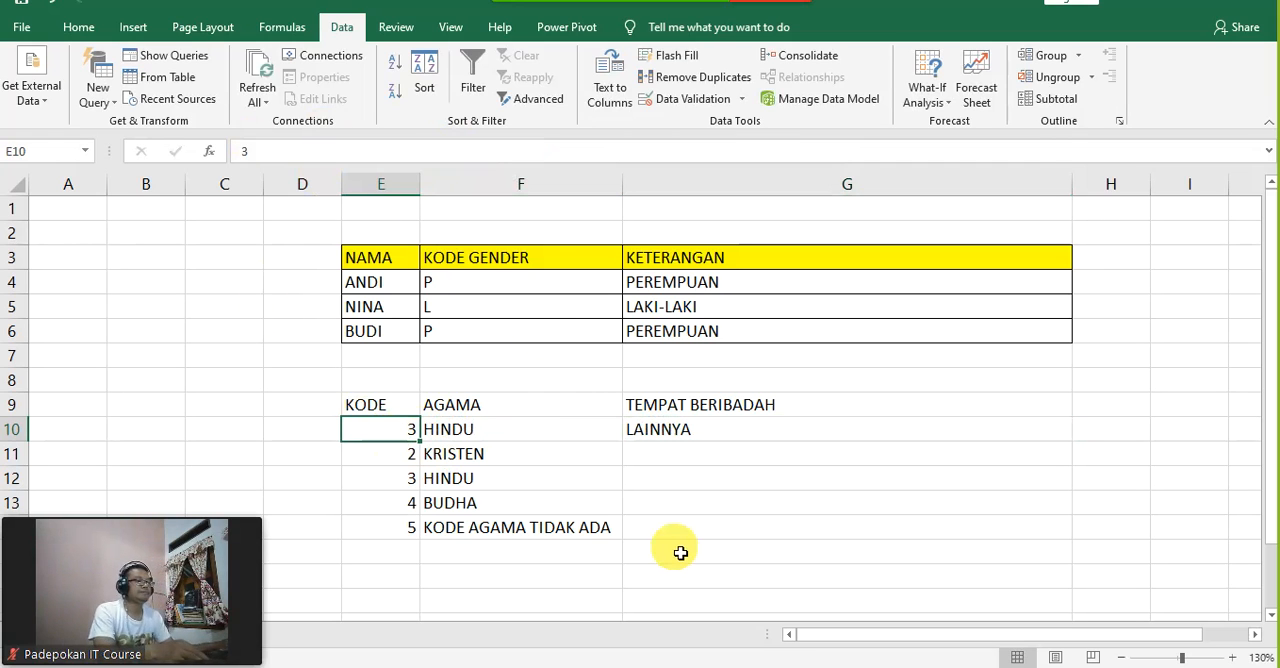
{"action": "type", "text": "2"}
{"action": "key", "text": "Return"}
{"action": "key", "text": "Up"}
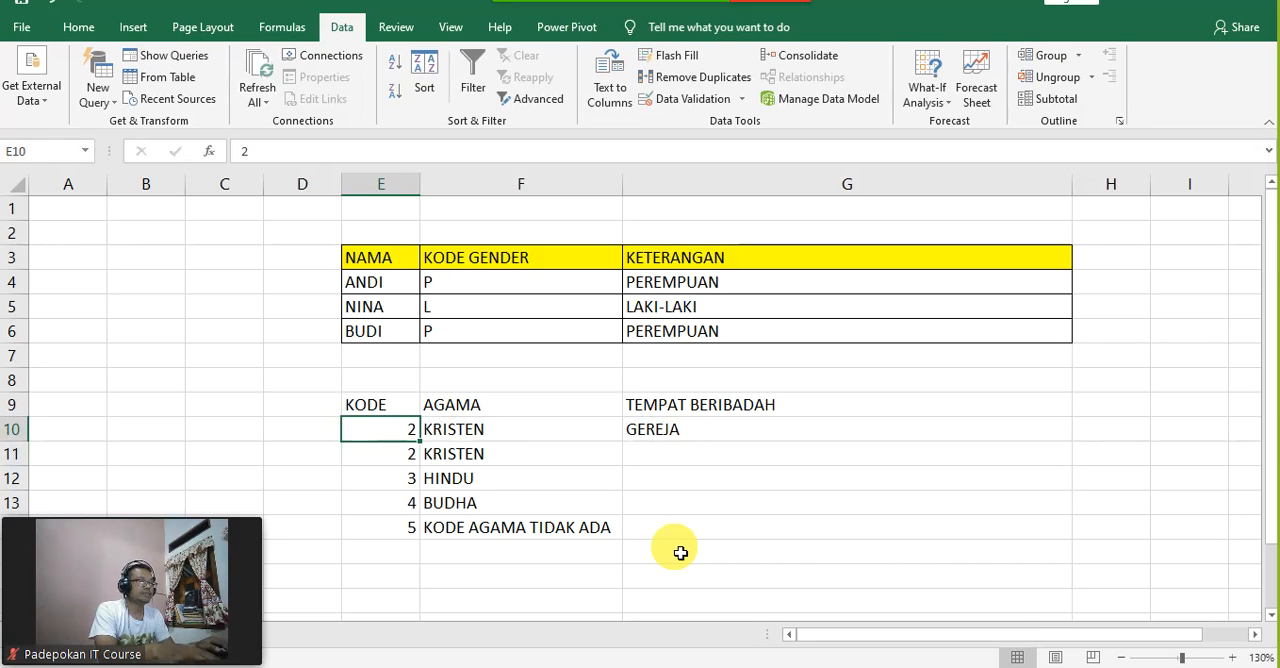
{"action": "key", "text": "Right"}
{"action": "key", "text": "Left"}
{"action": "type", "text": "1"}
{"action": "key", "text": "Right"}
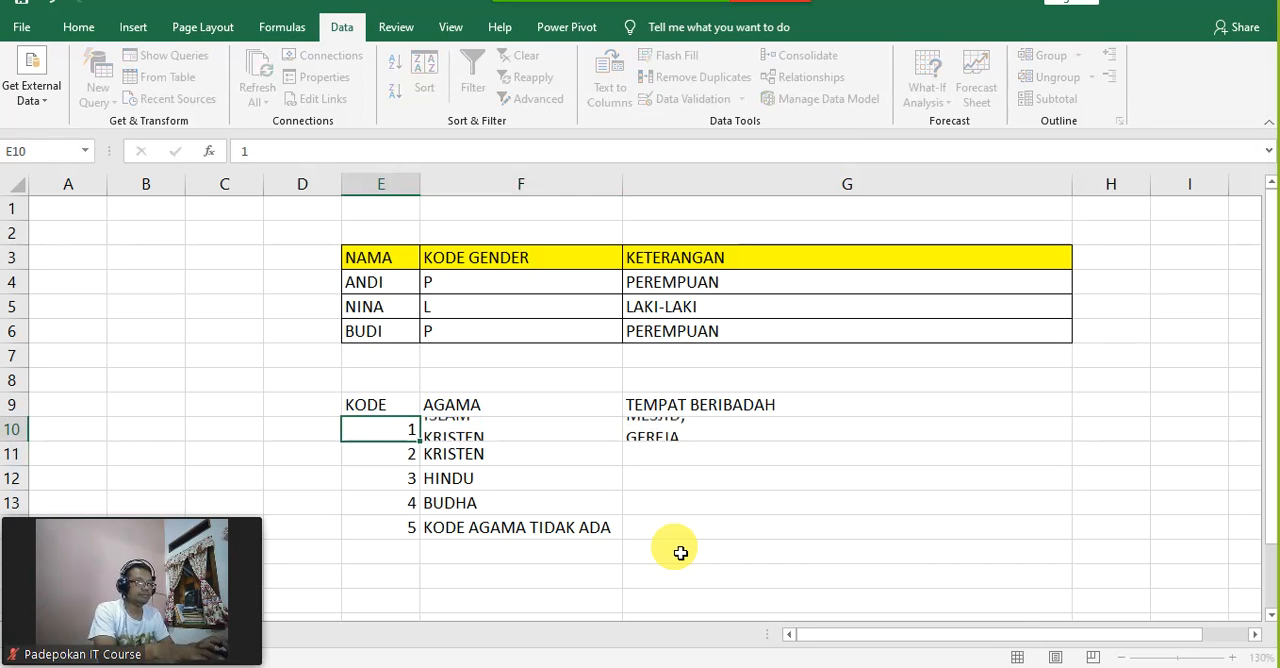
Step: Copy the place of worship formula from G10 down to G14 with the fill handle
{"action": "left_click", "coordinate": [832, 429]}
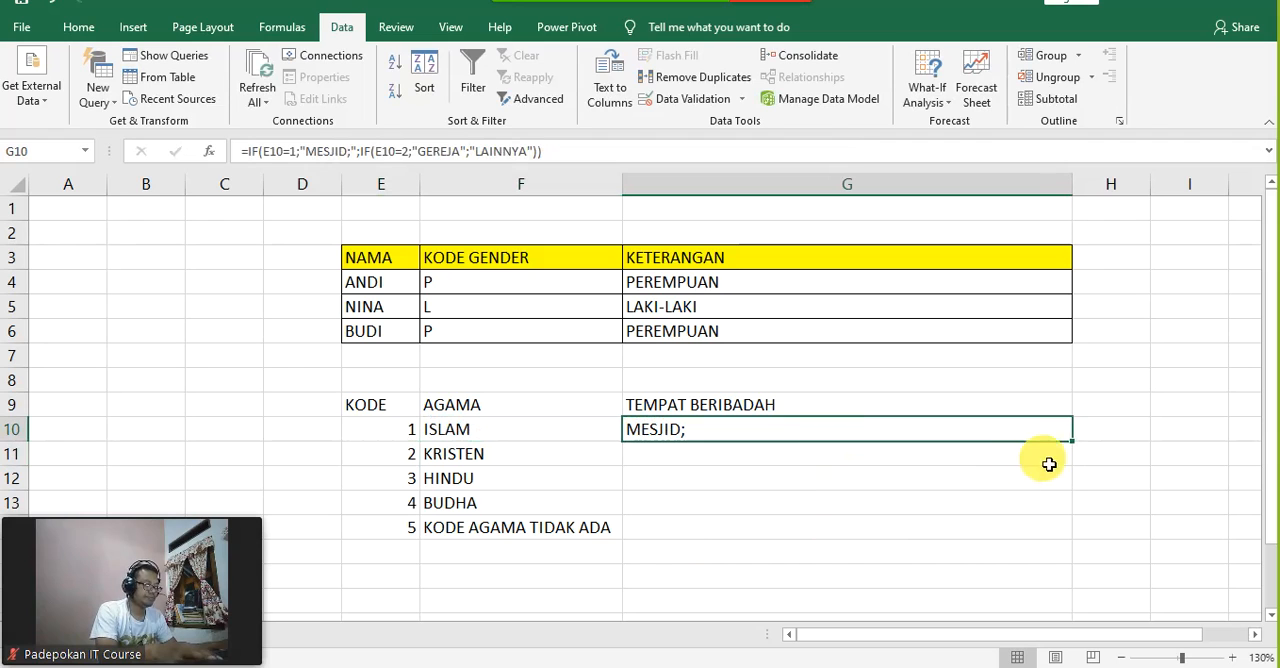
{"action": "left_click_drag", "start_coordinate": [1072, 441], "coordinate": [1080, 535]}
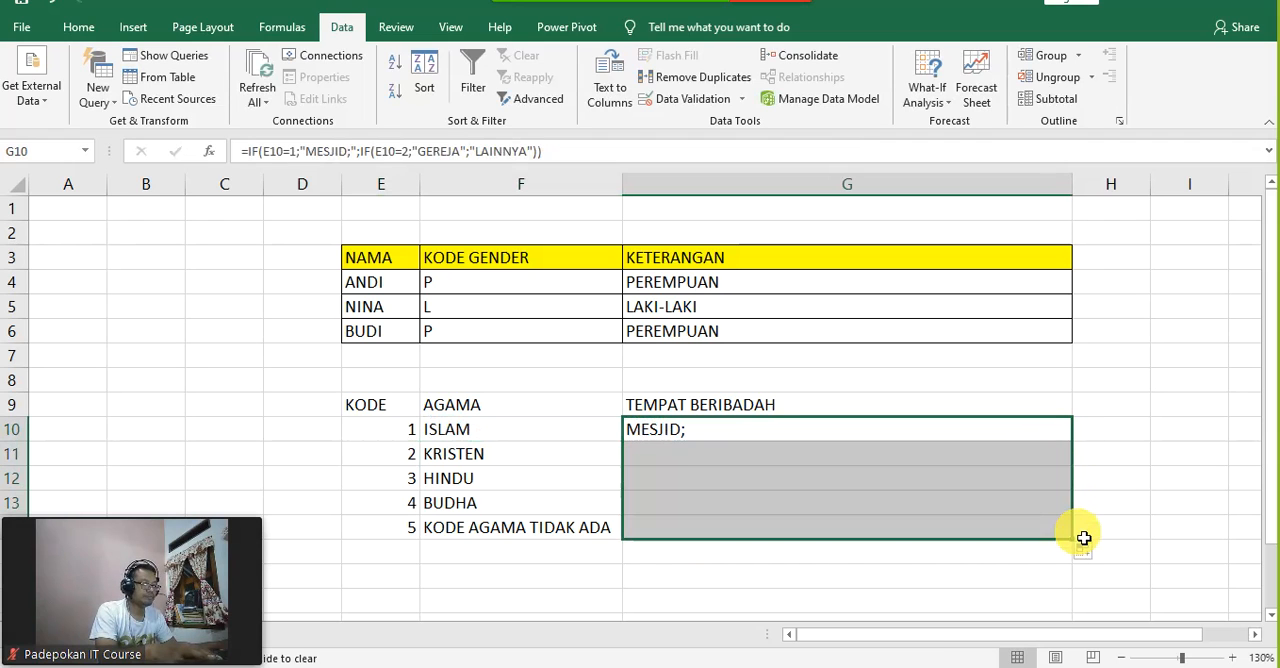
{"action": "left_click", "coordinate": [1188, 486]}
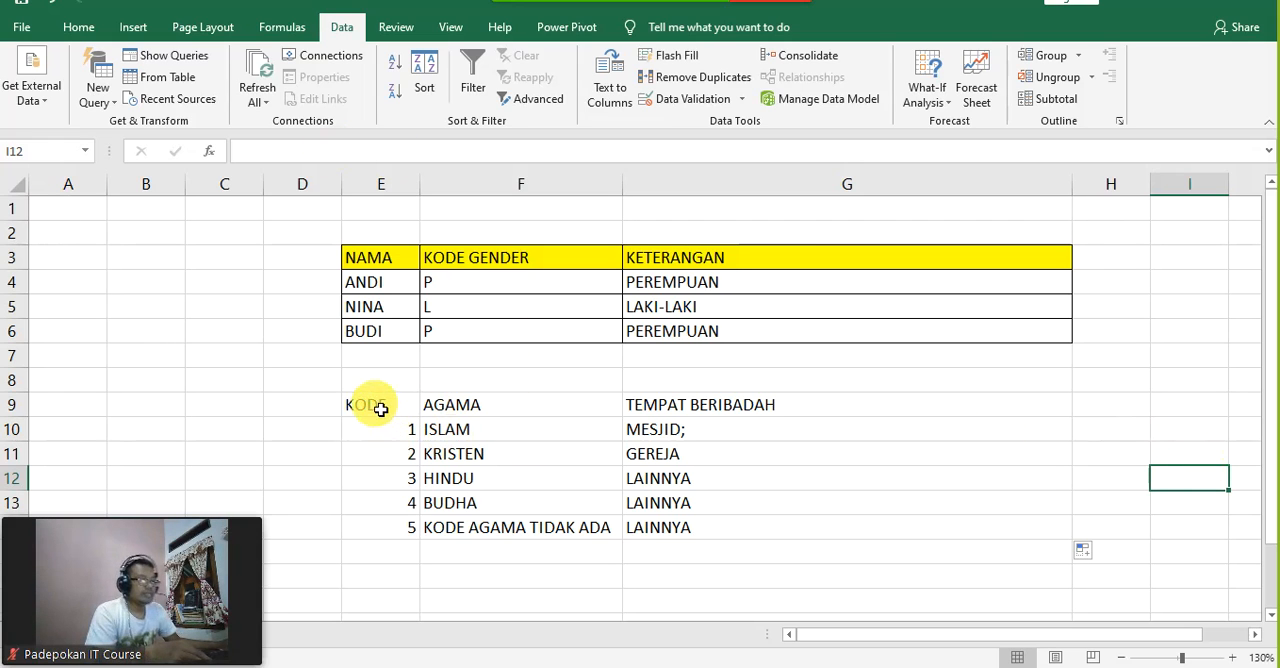
Step: Apply all borders to the religion code table in E9:G14
{"action": "left_click_drag", "start_coordinate": [370, 405], "coordinate": [914, 522]}
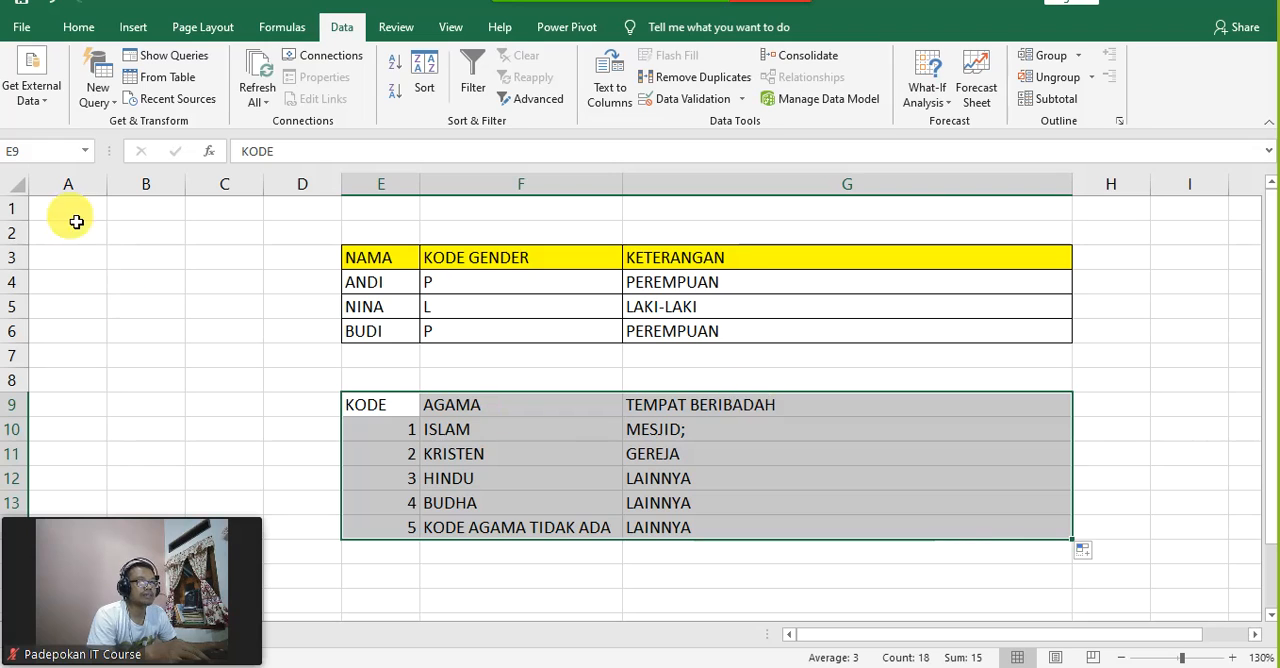
{"action": "left_click", "coordinate": [86, 27]}
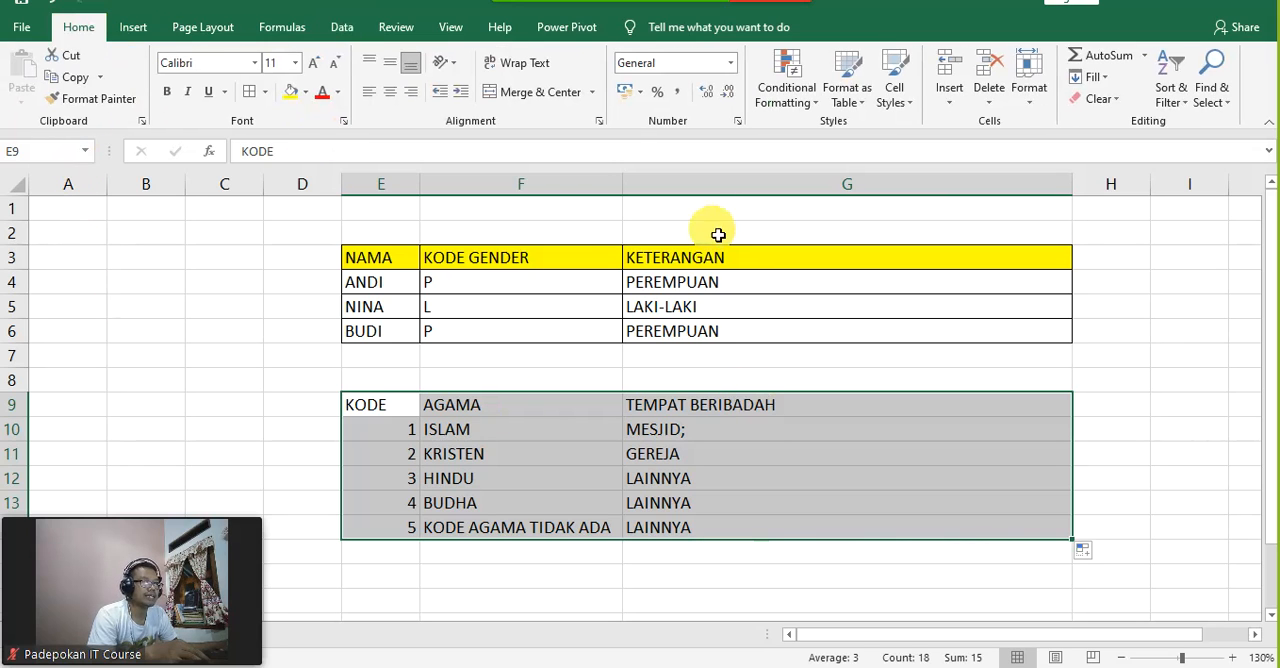
{"action": "left_click", "coordinate": [249, 93]}
{"action": "left_click", "coordinate": [831, 446]}
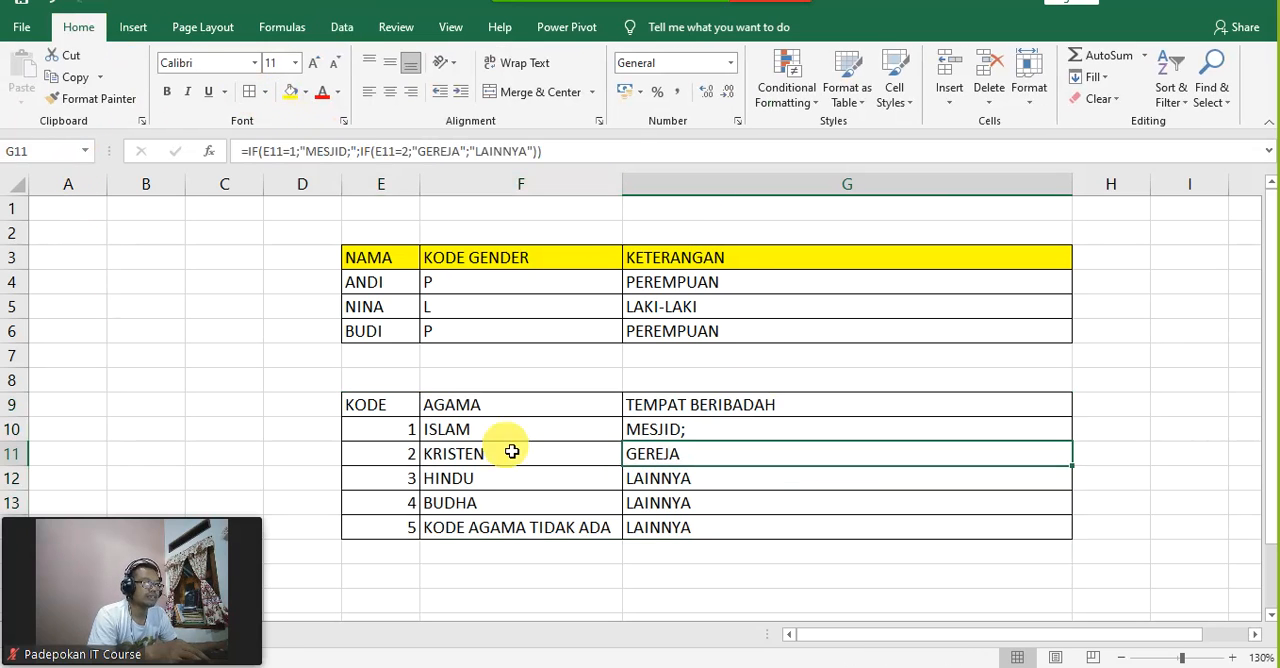
Step: Fill the header cells E9:G9 of the religion code table with a light green theme color
{"action": "left_click_drag", "start_coordinate": [408, 407], "coordinate": [663, 403]}
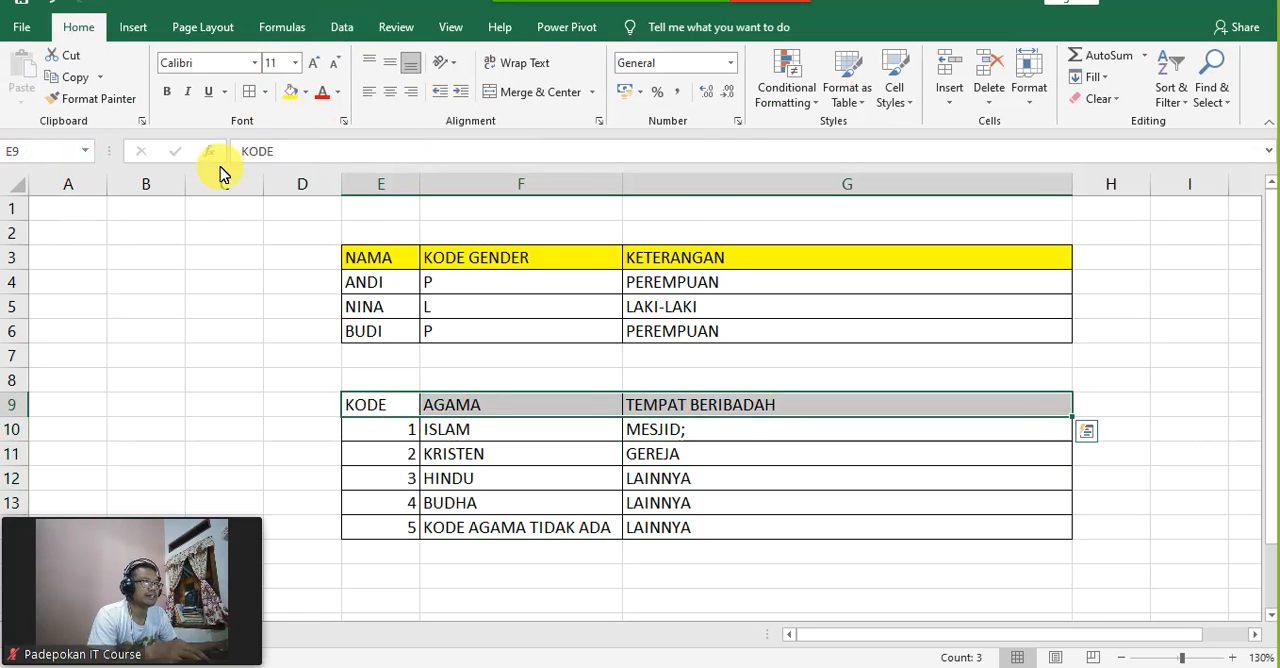
{"action": "left_click", "coordinate": [307, 91]}
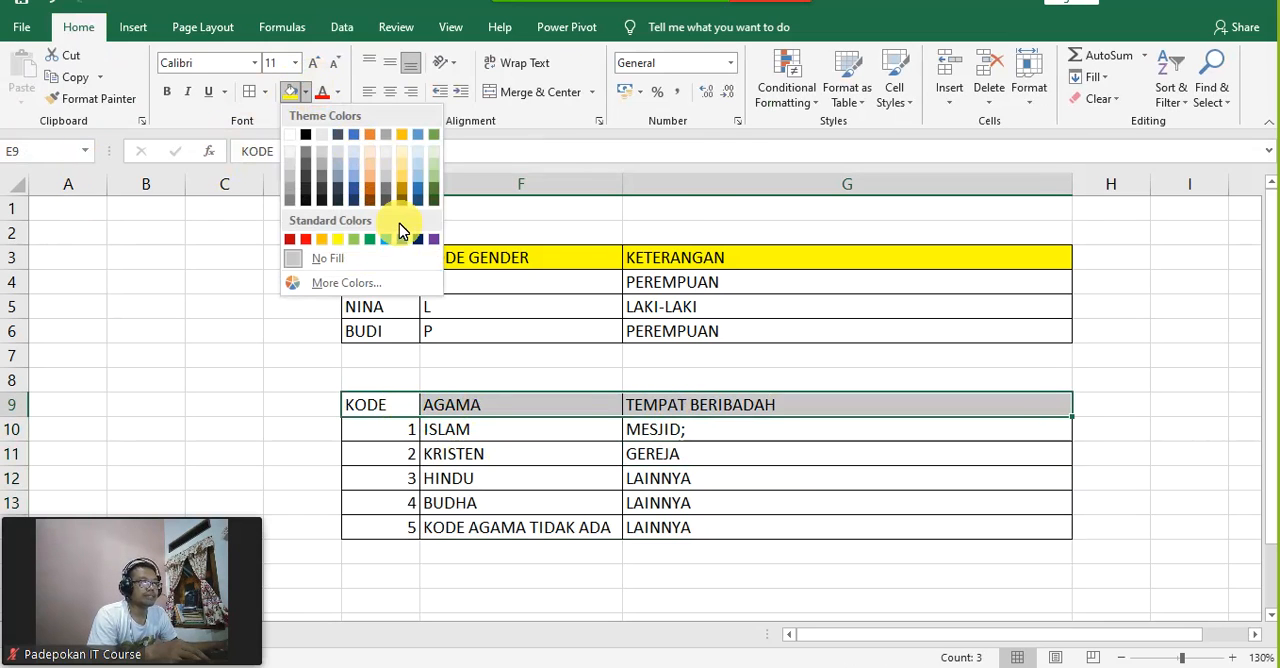
{"action": "left_click", "coordinate": [432, 178]}
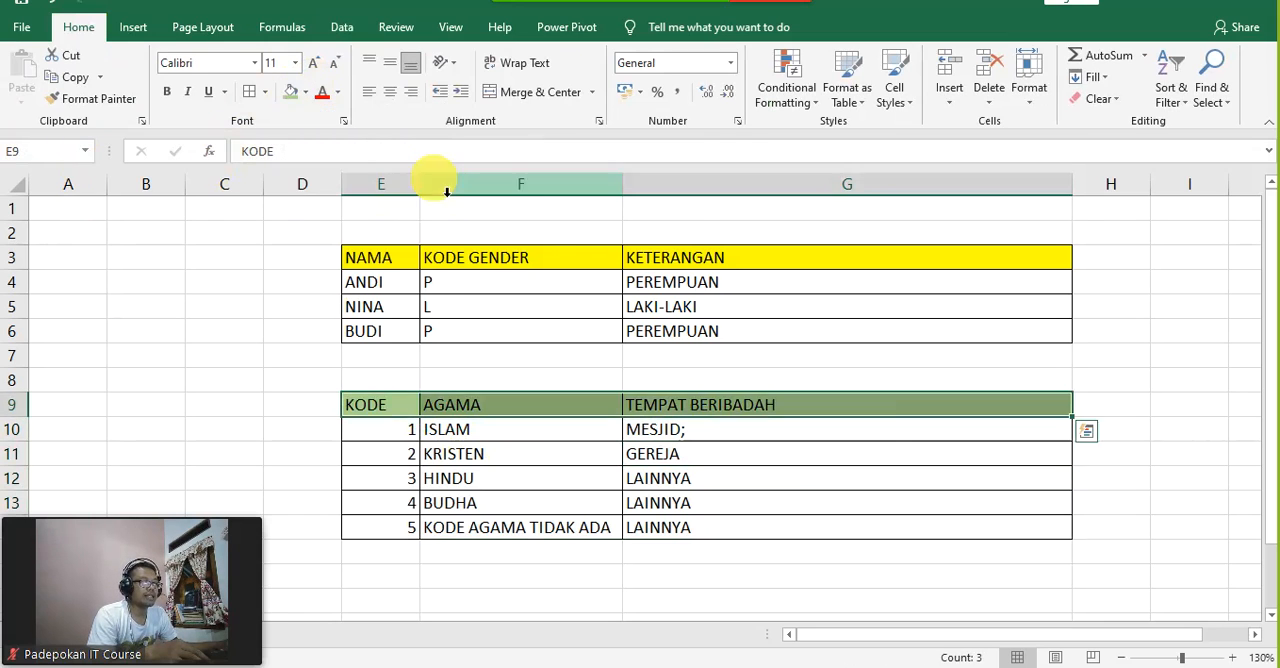
{"action": "left_click", "coordinate": [903, 479]}
{"action": "left_click", "coordinate": [1182, 460]}
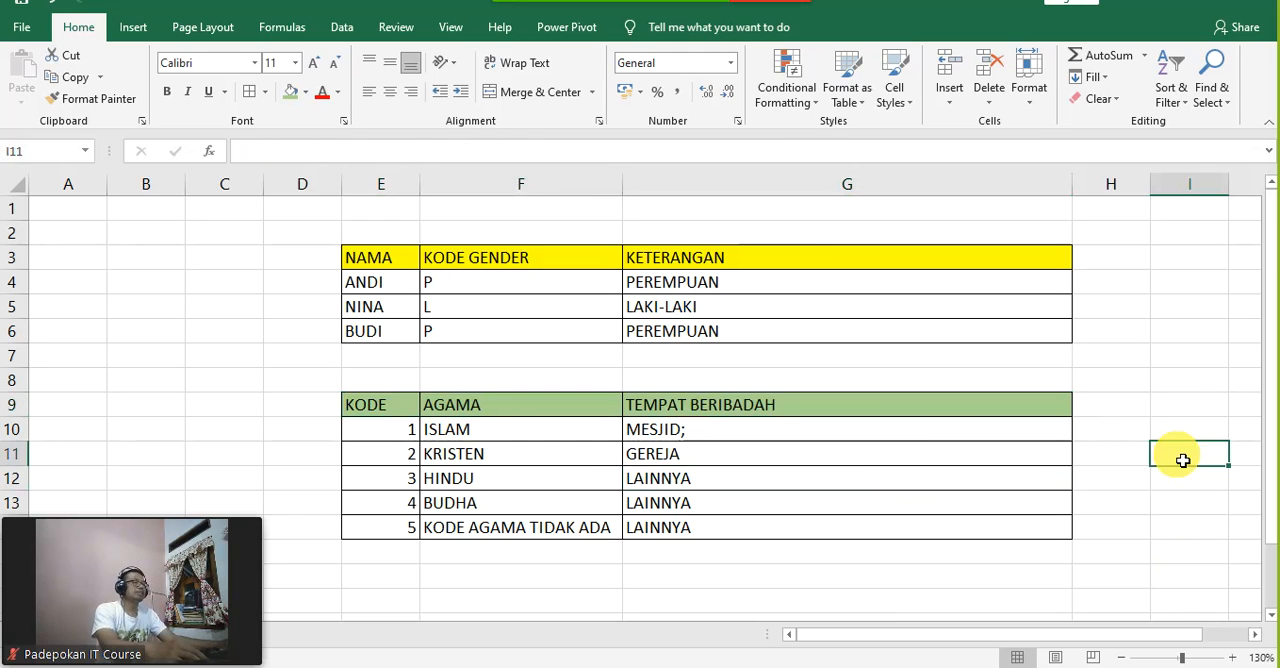